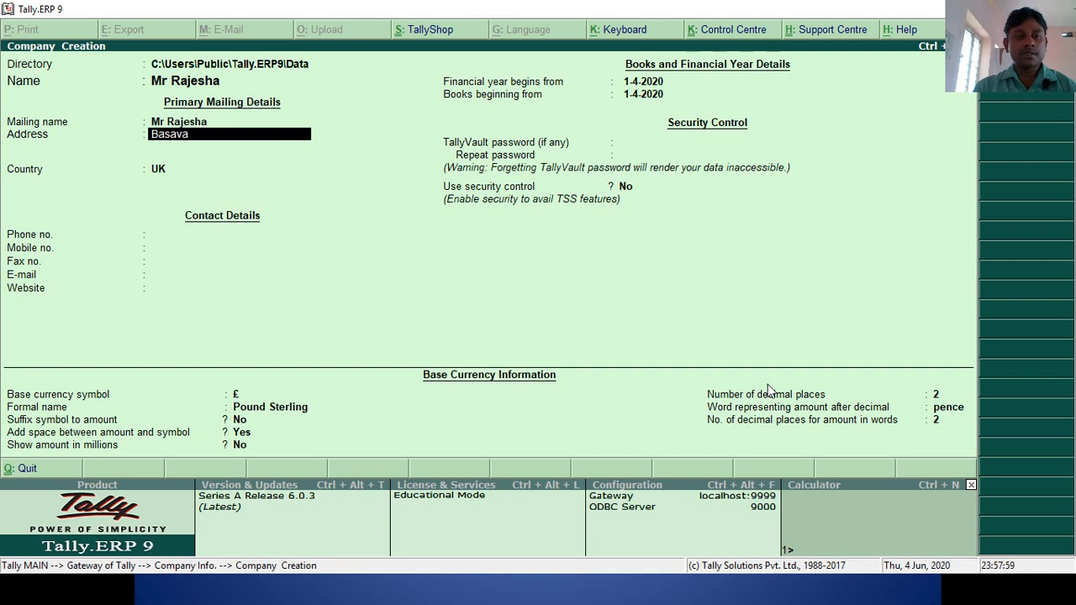
Complete the company's mailing address and set the country to India and the state to Karnataka
text(anvi)
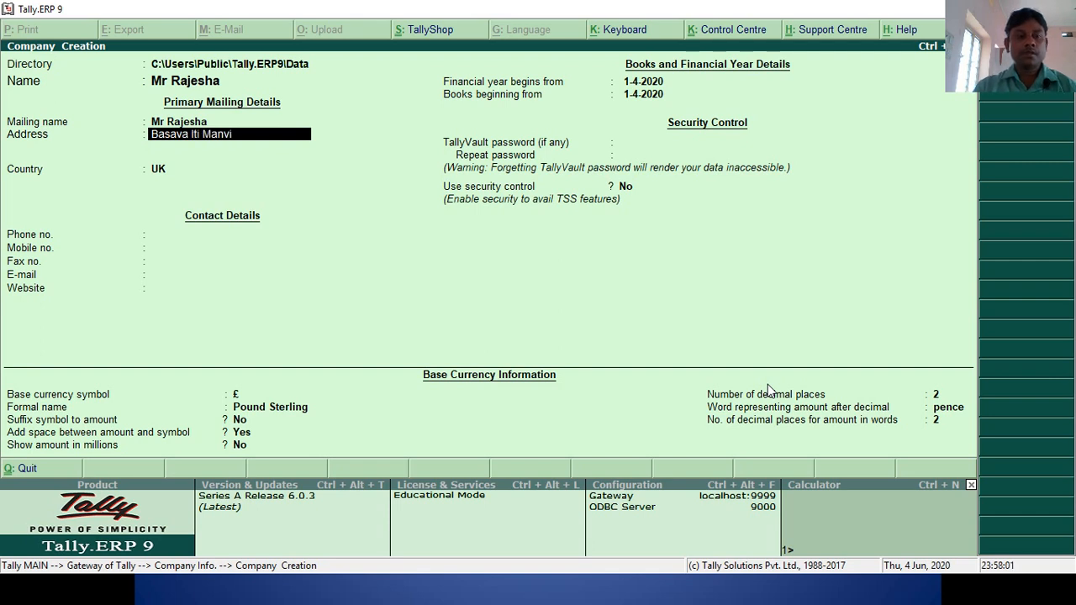
key(Return)
key(Return)
text(Ind)
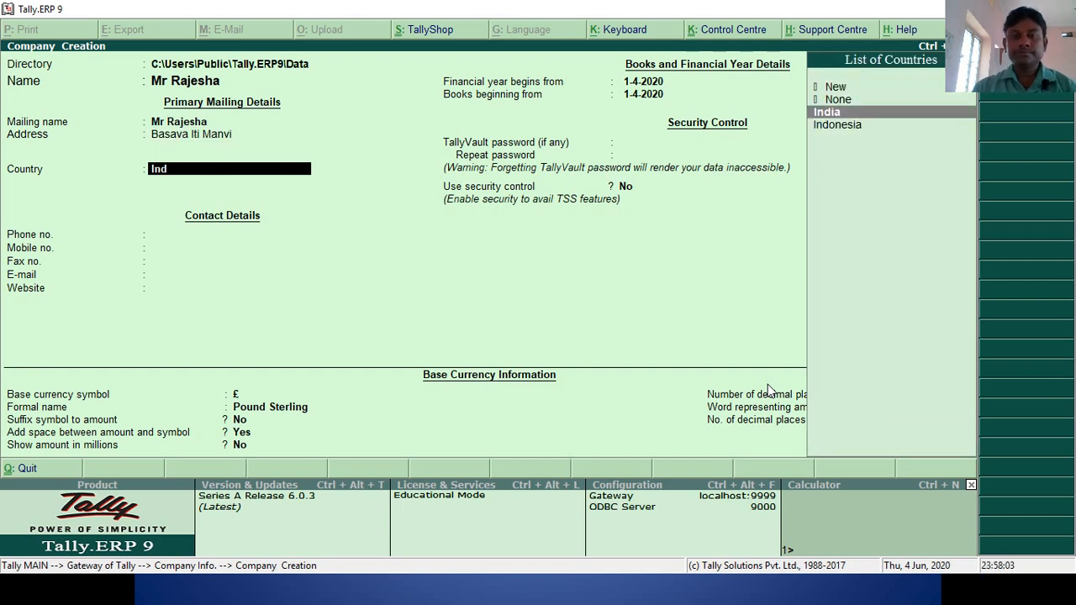
key(Return)
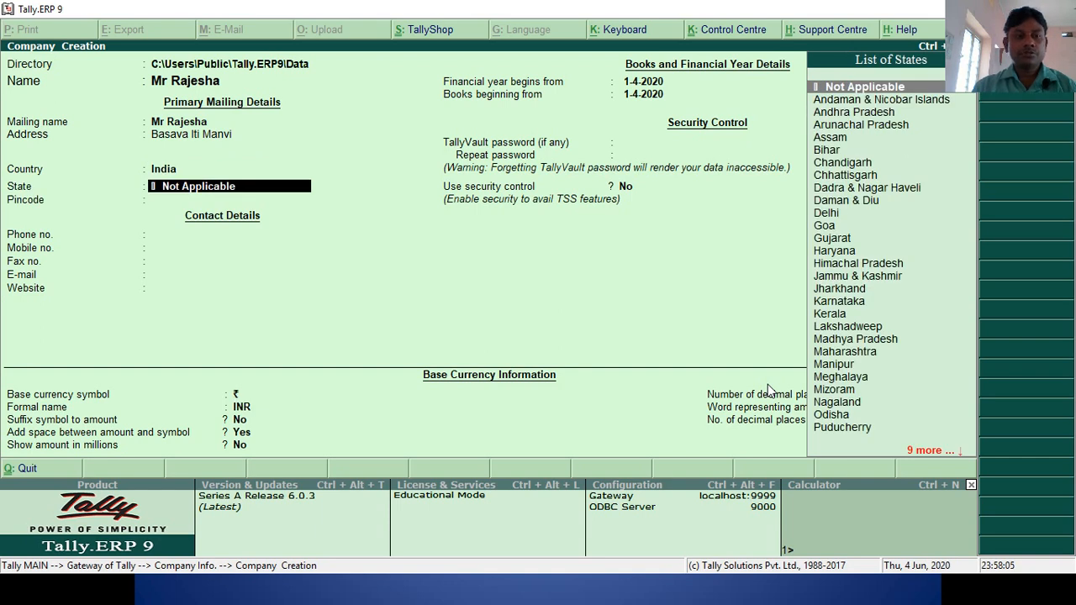
text(Ka)
key(Return)
Leave the pincode and contact details blank and keep the default financial year and security settings
key(Return)
key(Return)
key(Return)
key(Return)
key(Return)
key(Return)
key(Return)
key(Return)
key(Return)
key(Return)
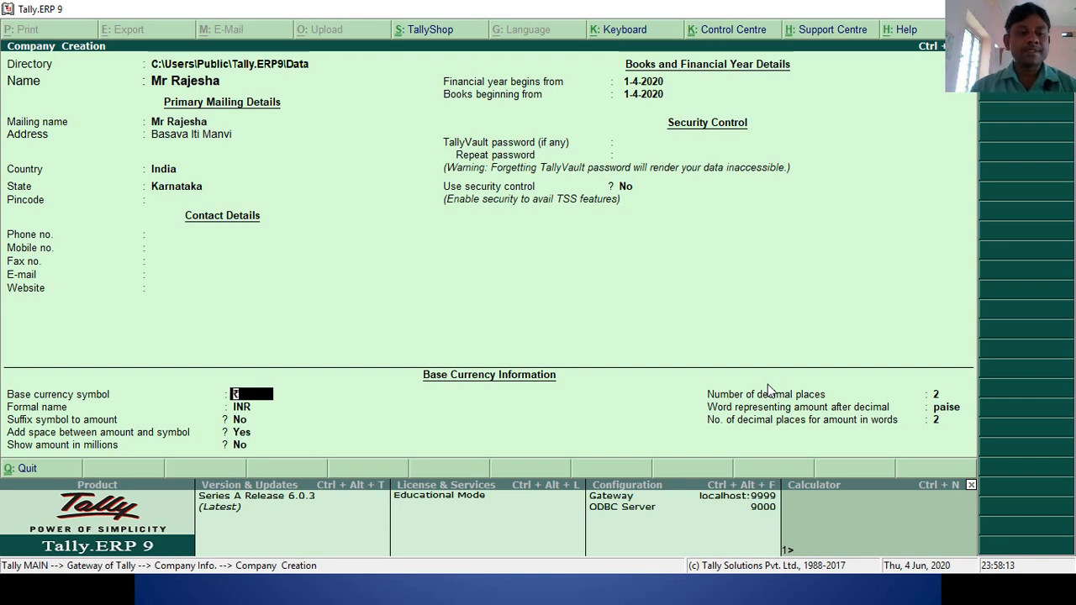
Accept the INR base currency settings with 2 decimal places and paise, and save the new company
key(Return)
key(Return)
key(Return)
key(Return)
key(Return)
key(Return)
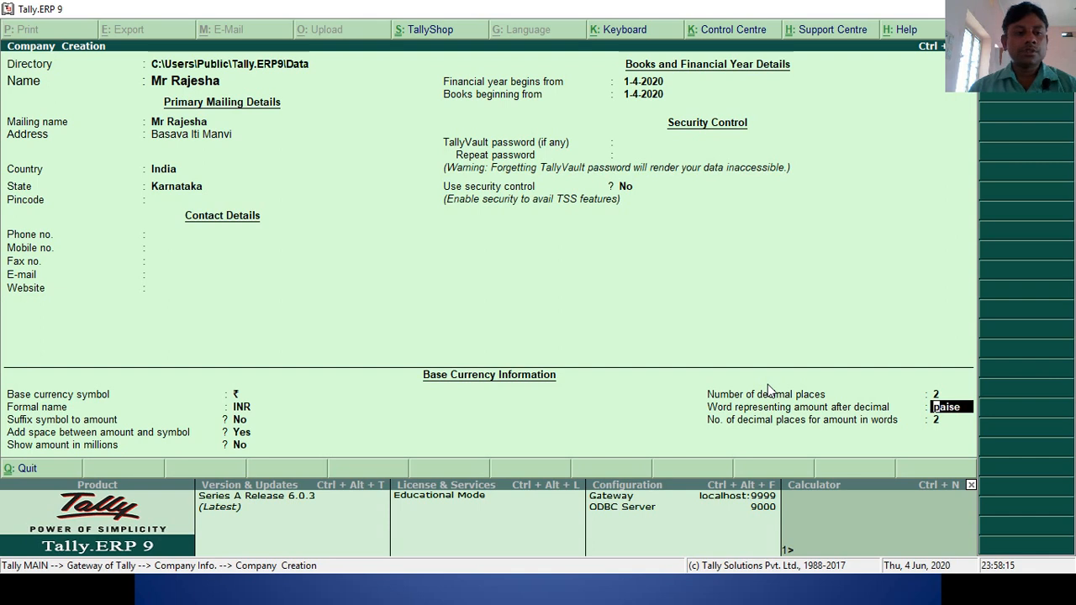
key(Return)
key(Return)
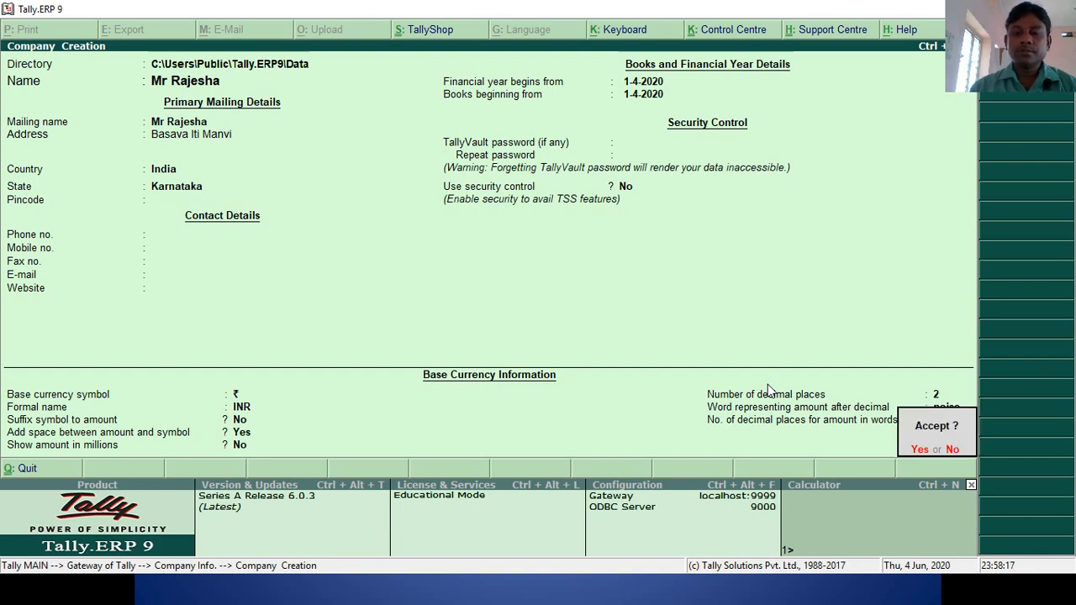
key(Return)
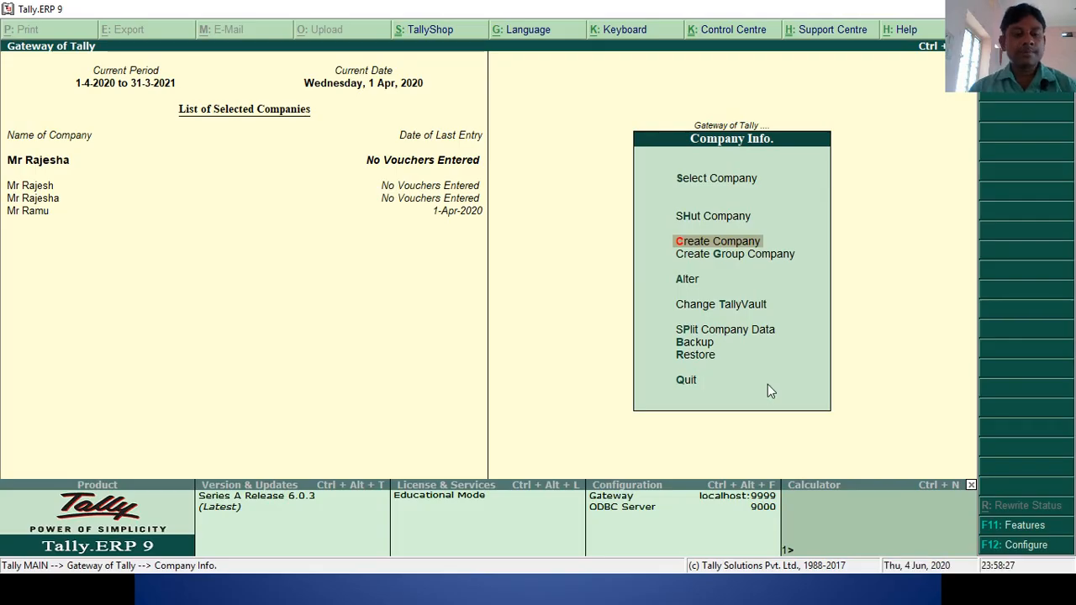
Start a new single ledger in the company's accounts and name it with the proprietor's name, without an alias
key(Escape)
key(Return)
key(Down)
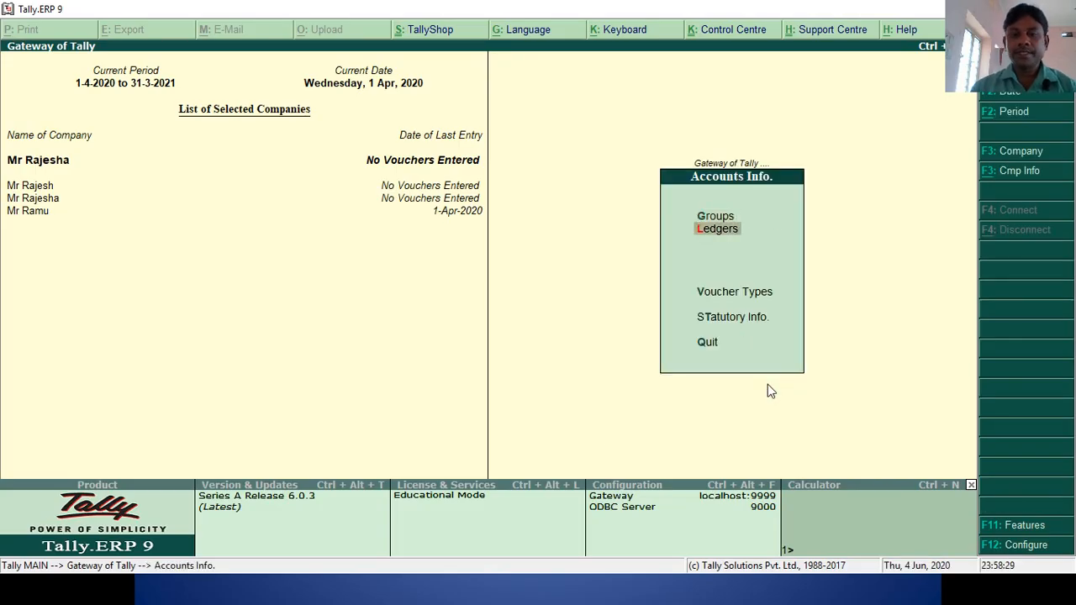
key(Return)
key(Return)
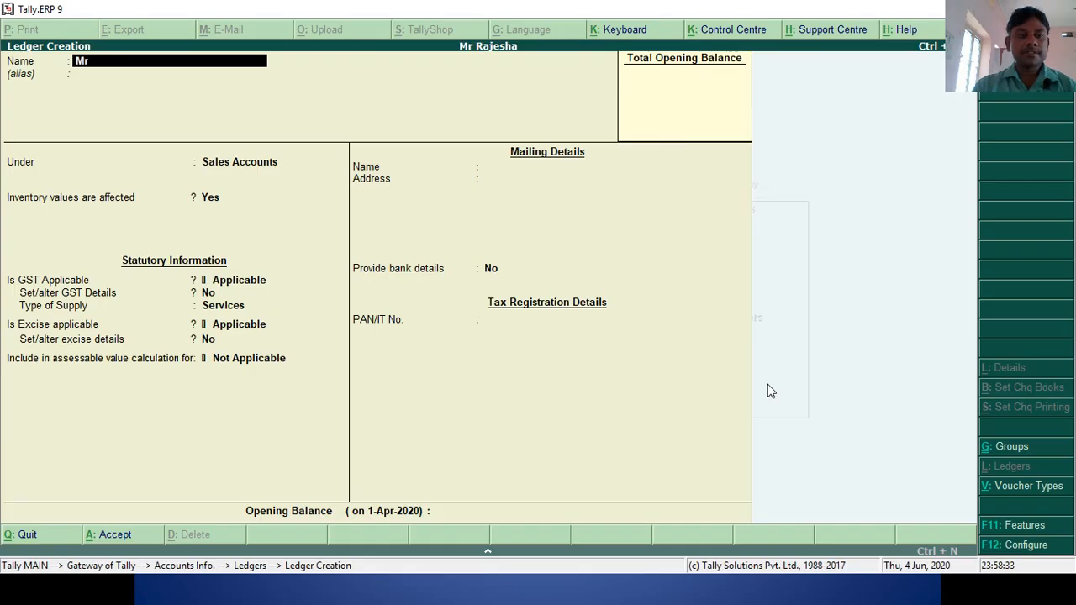
text(Rajesh)
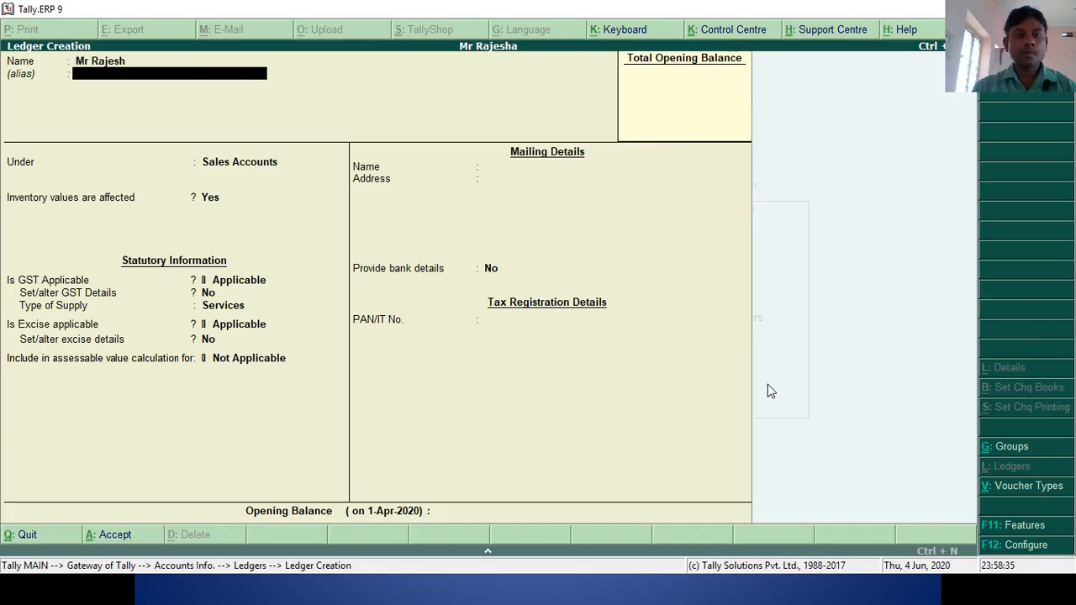
key(Return)
Place the proprietor's ledger under Capital Account, keep its default mailing and tax details, and save it
text(Ca)
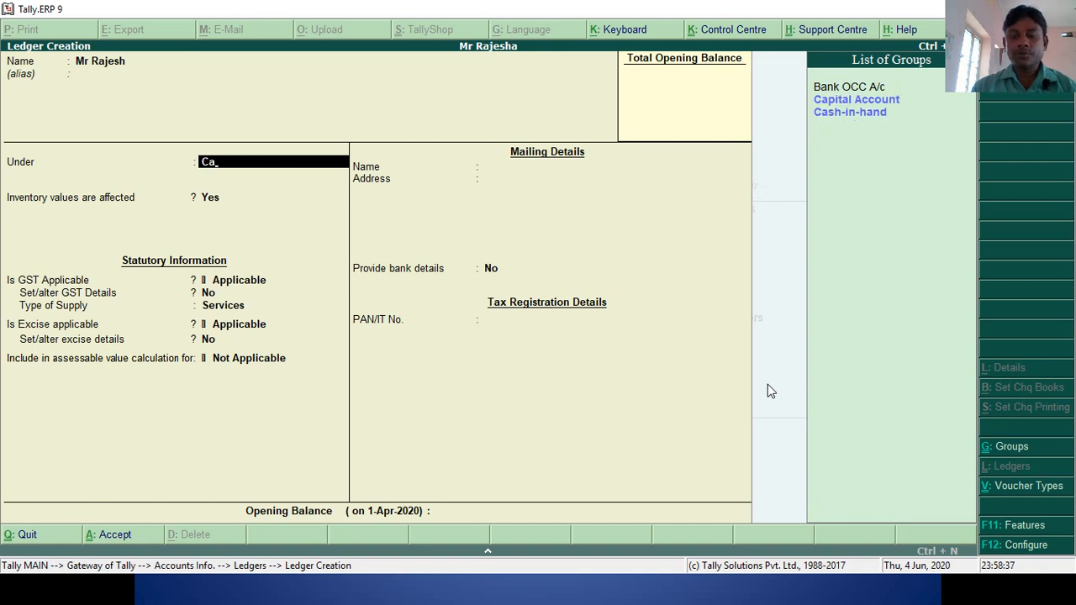
key(Down)
key(Return)
key(Return)
key(Return)
key(Return)
key(Return)
key(Return)
key(Return)
key(Return)
key(Return)
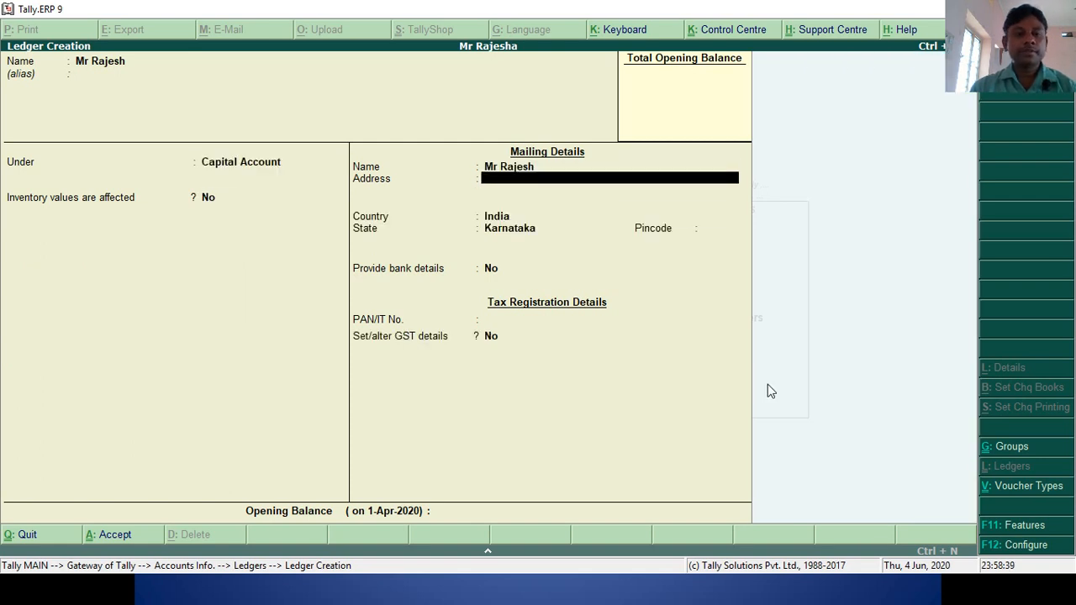
key(Return)
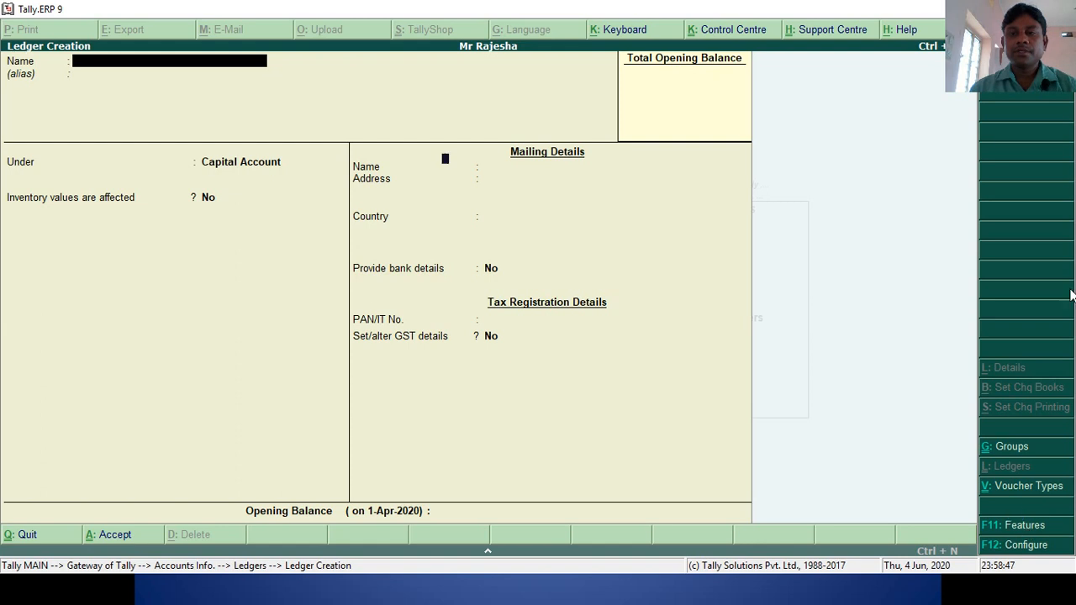
Set Set/alter GST details to Yes in the company's Statutory and Taxation features
click(1025, 526)
drag(1018, 112, 1024, 186)
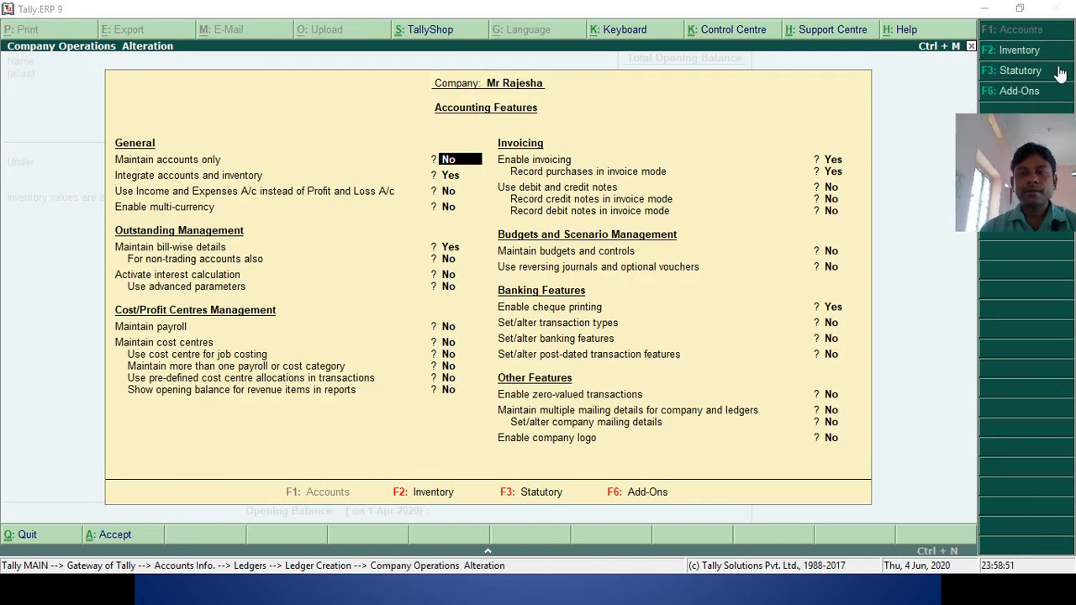
click(1035, 71)
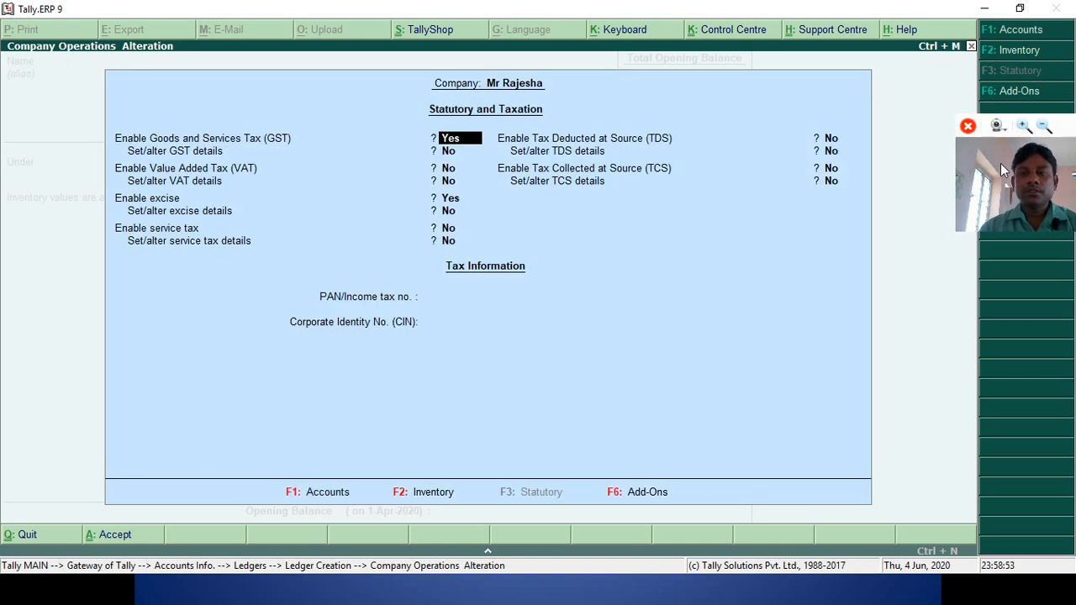
drag(981, 122, 982, 22)
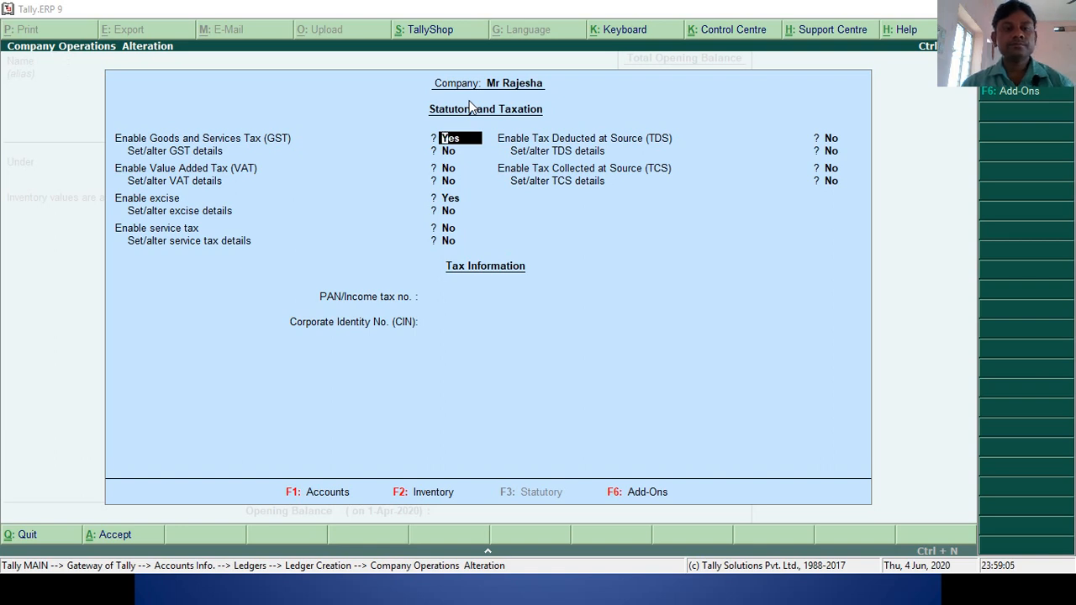
key(Return)
key(Return)
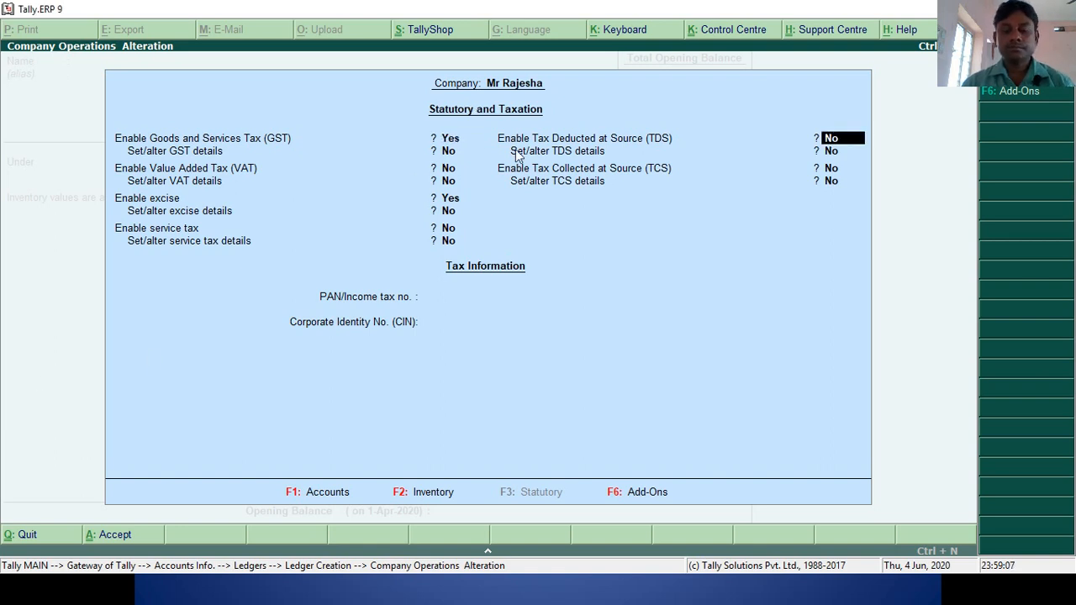
key(Up)
key(Up)
key(Up)
key(Up)
key(Up)
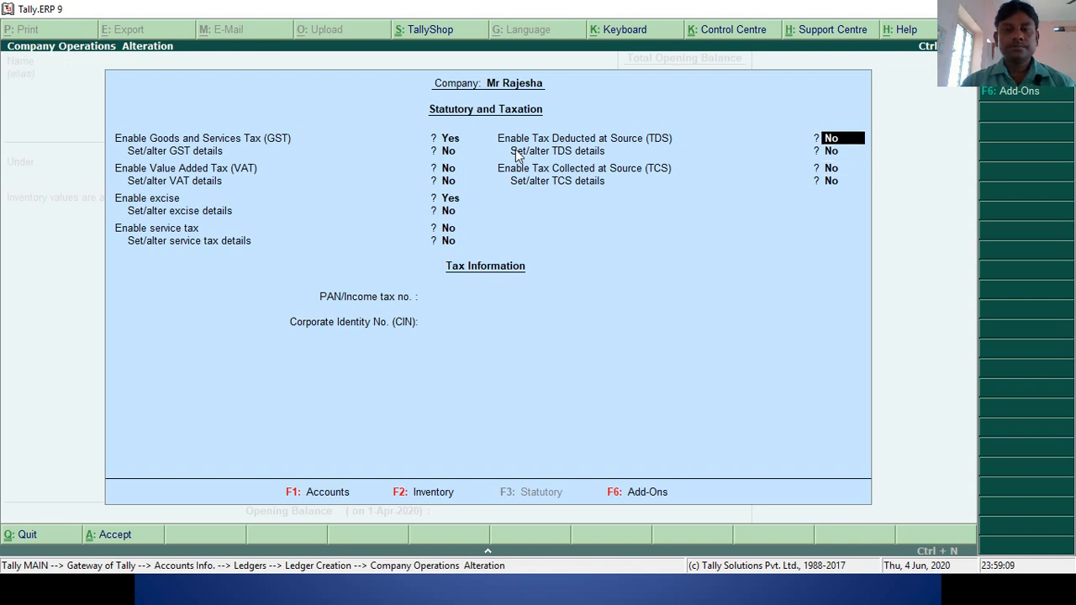
key(y)
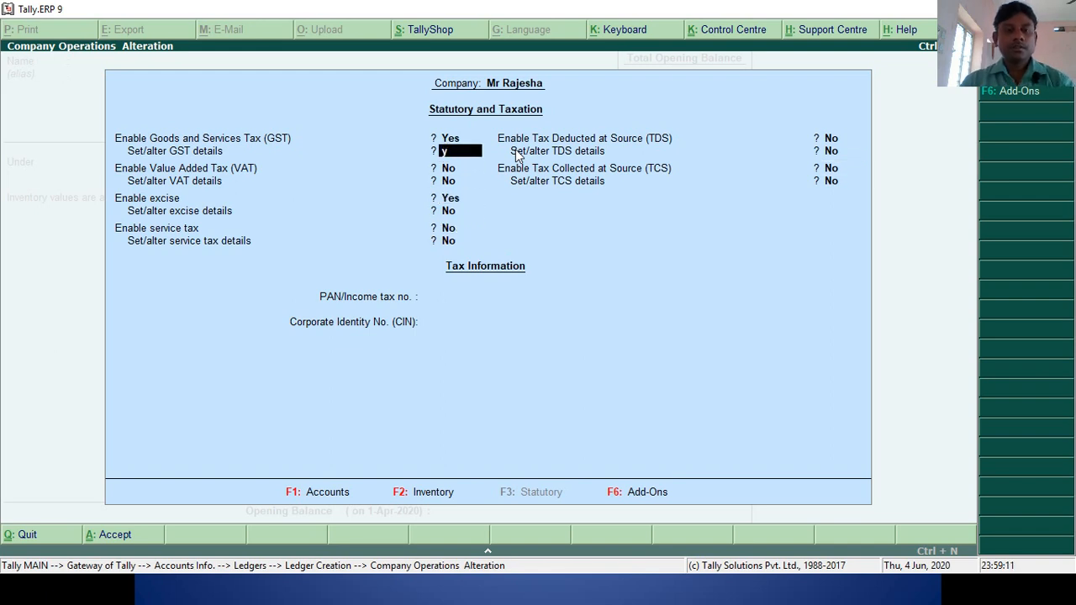
key(Return)
Accept the GST details with Regular registration, a blank GSTIN and 1-Apr-2020 as the applicable date, and save the statutory features
key(Return)
key(Return)
key(Return)
key(Return)
key(Return)
key(Return)
key(Return)
key(Return)
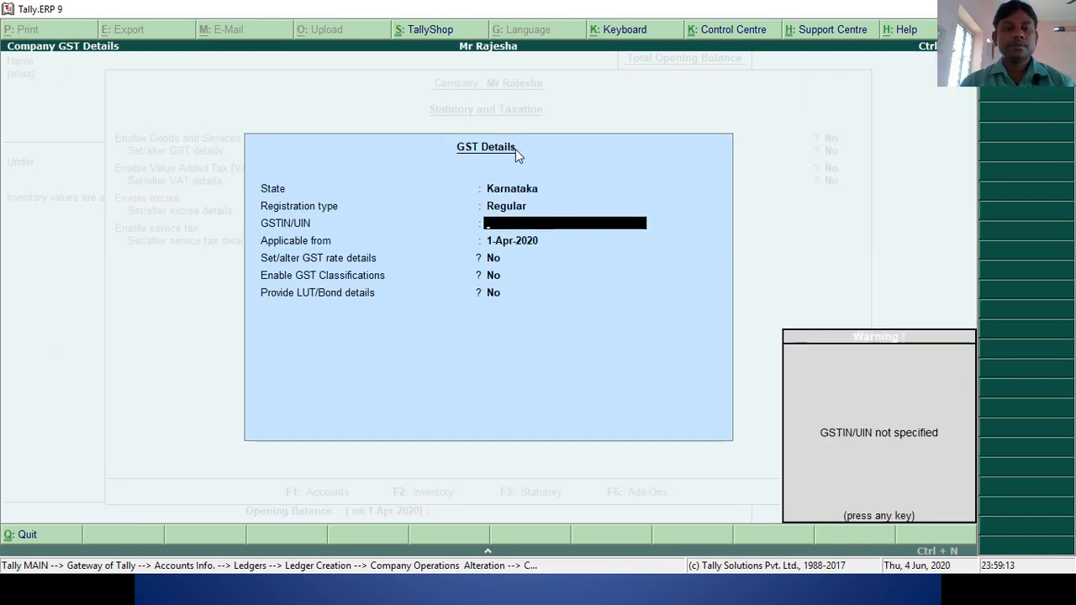
key(Return)
key(Return)
key(Return)
key(Return)
key(Return)
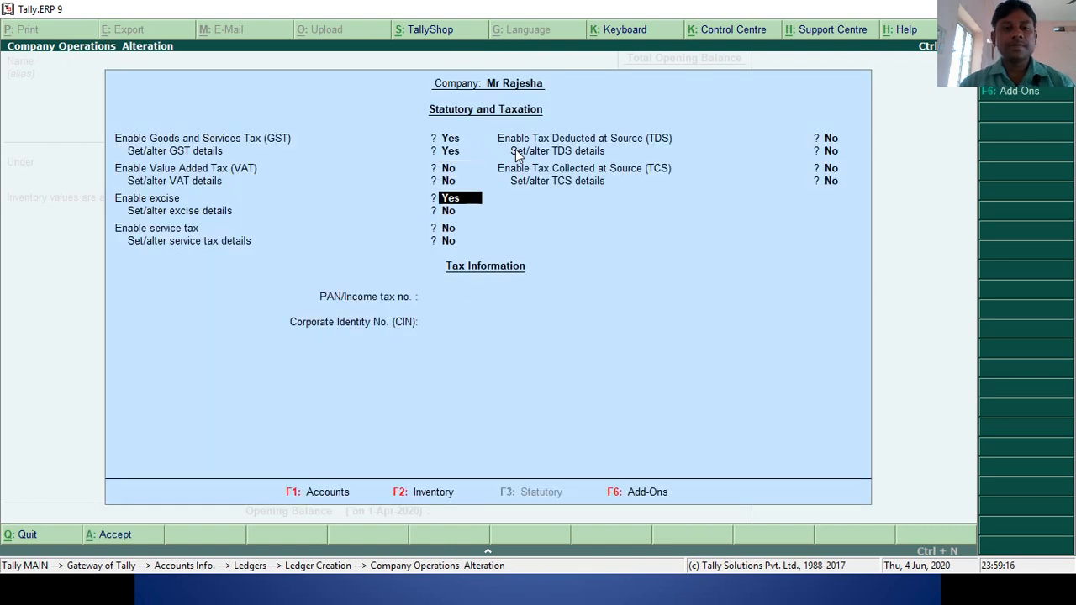
click(514, 150)
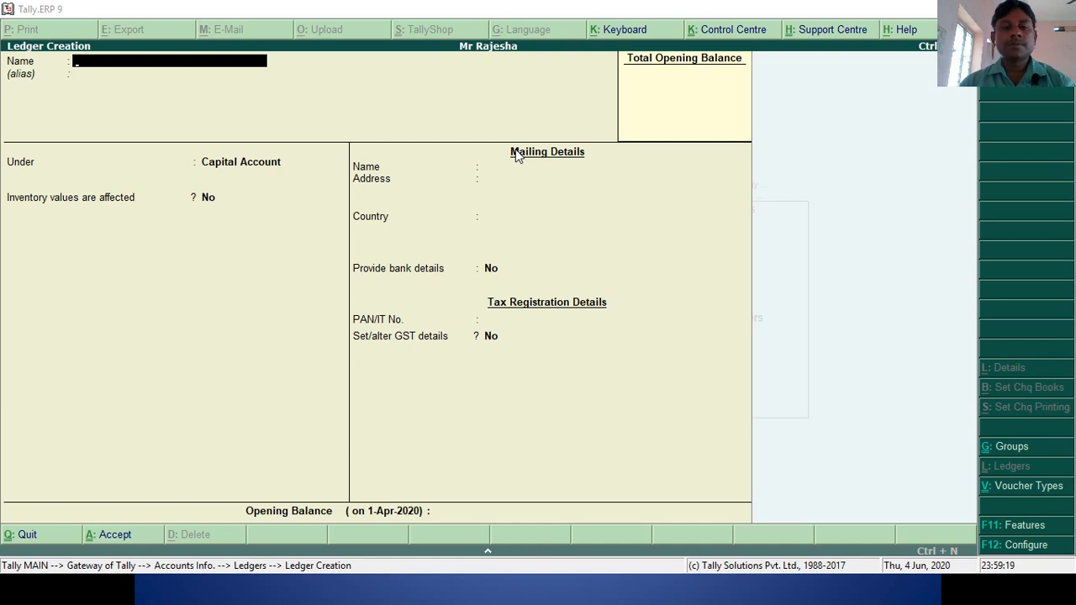
Consult the purchases slide in the presentation and enter a ledger named Purchase under Purchase Accounts in Tally
key(alt+Tab)
key(Right)
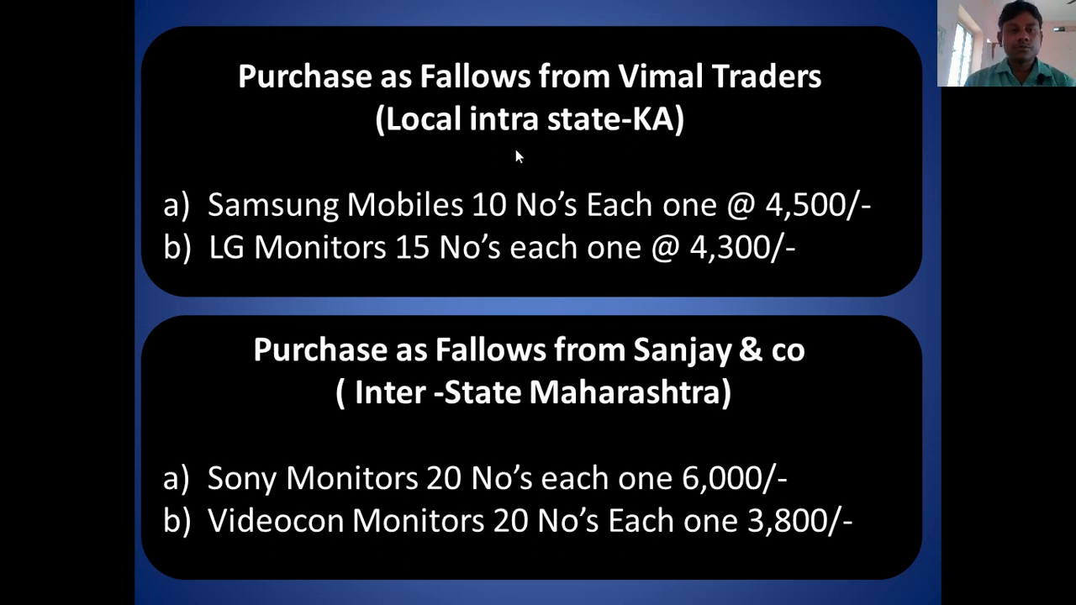
key(alt+Tab)
text(P)
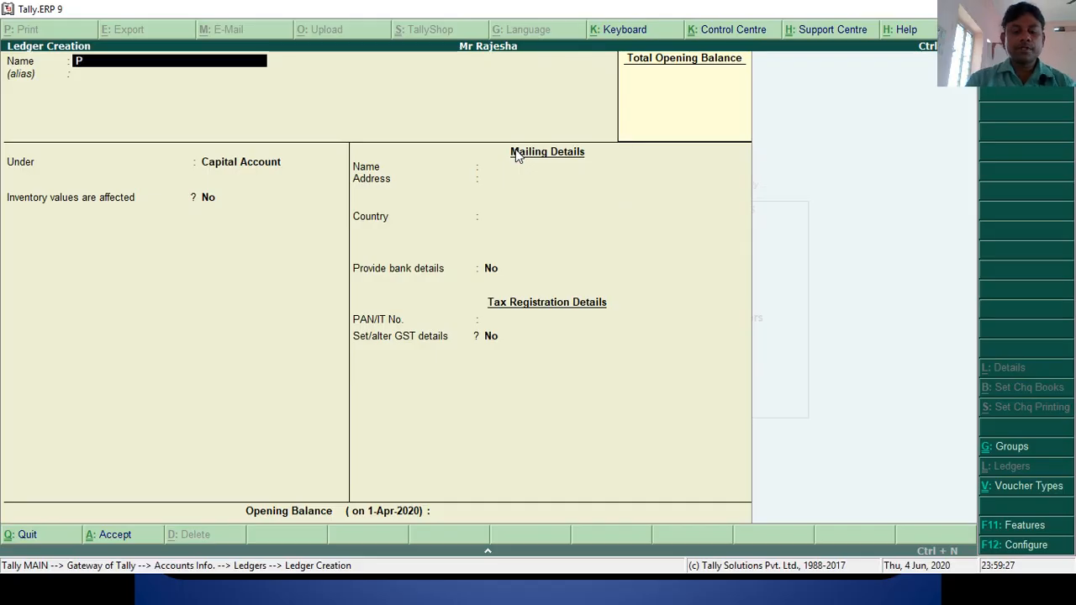
text(urchase)
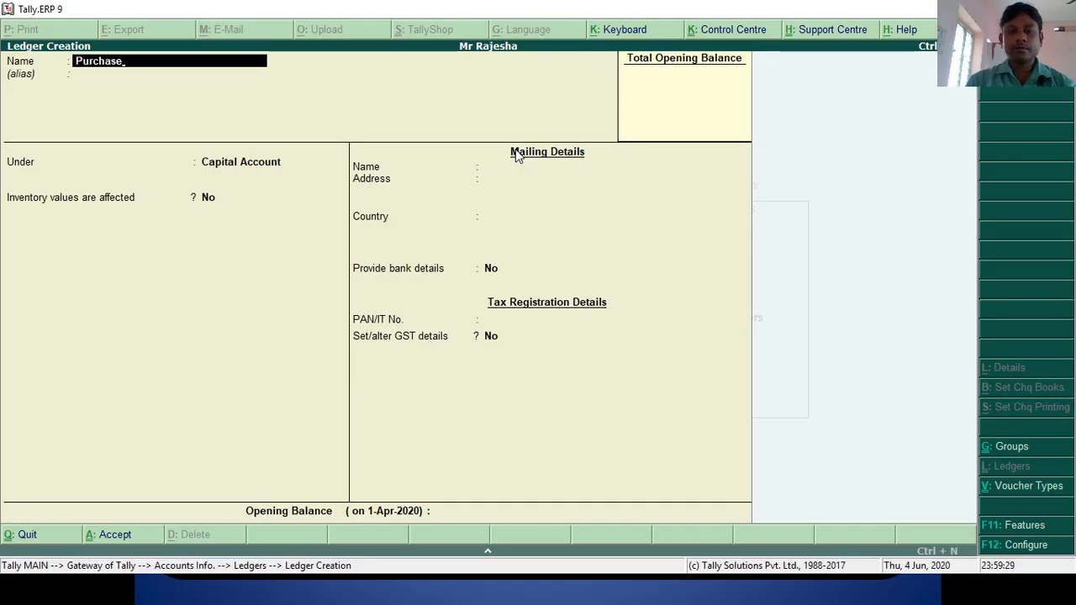
key(Return)
text(Pu)
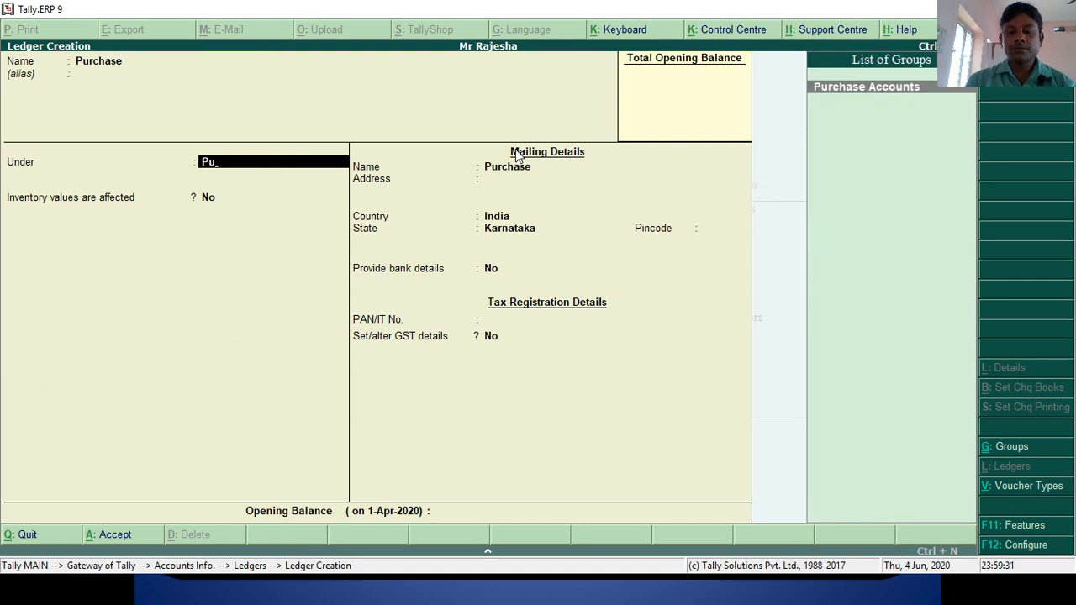
key(Return)
key(Return)
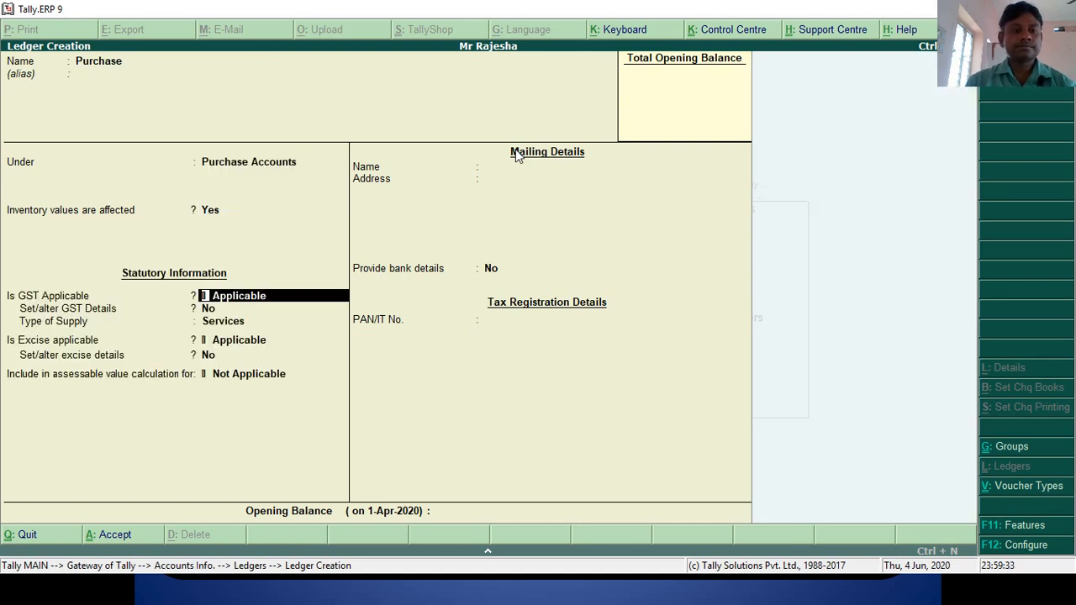
Set the Purchase ledger's type of supply to Goods with GST applicable, and save the ledger
key(Return)
key(Return)
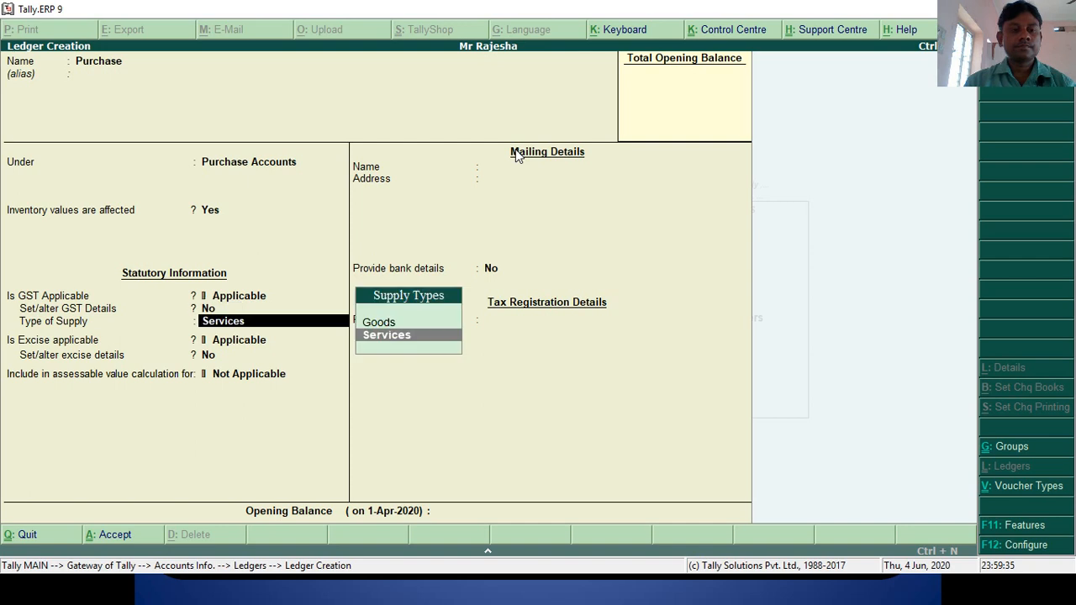
key(Up)
key(Return)
key(Return)
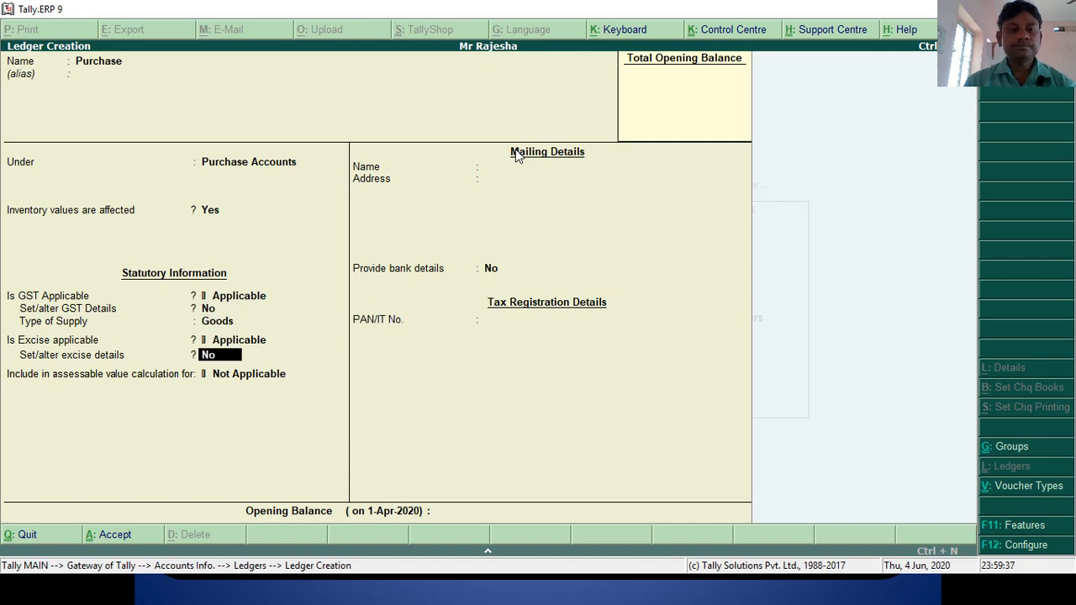
key(Return)
key(Return)
key(Return)
key(Return)
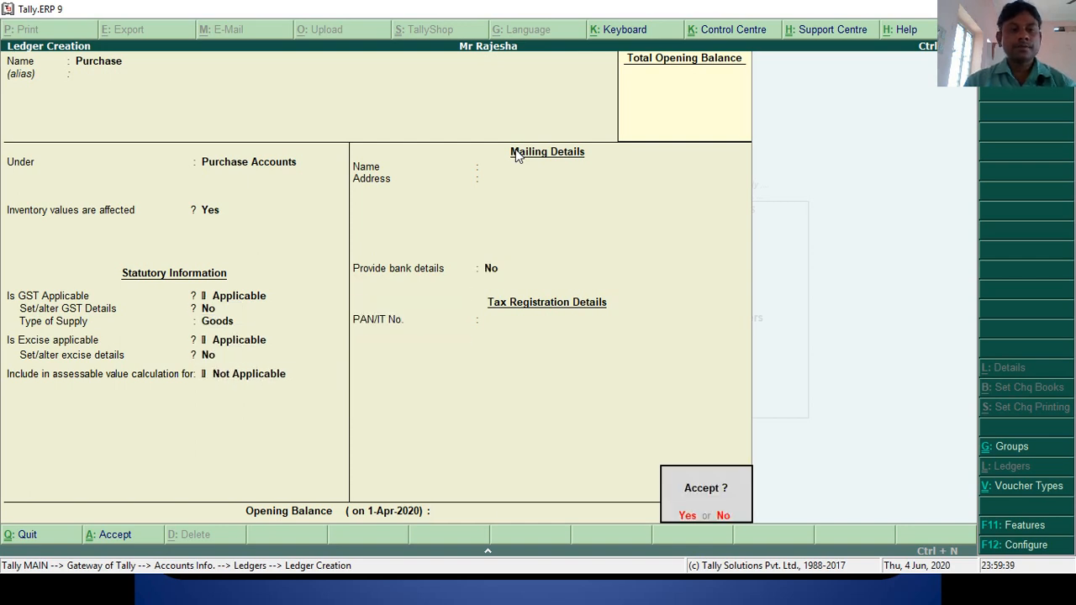
key(Return)
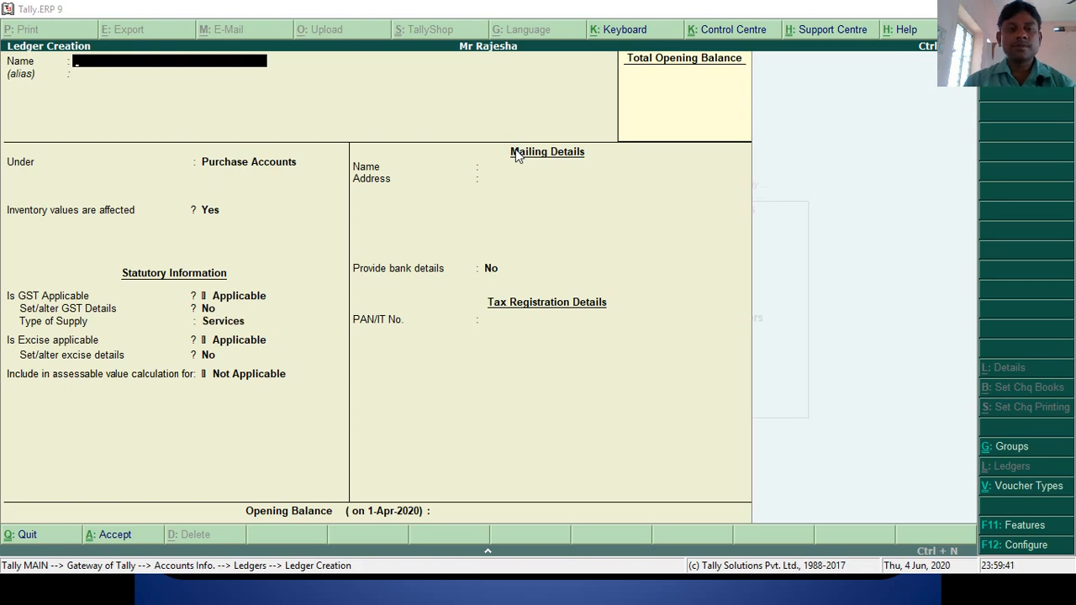
Consult the purchases slide in the presentation and enter a ledger named Vimal Traders under Sundry Creditors in Tally
key(alt+Tab)
key(alt+Tab)
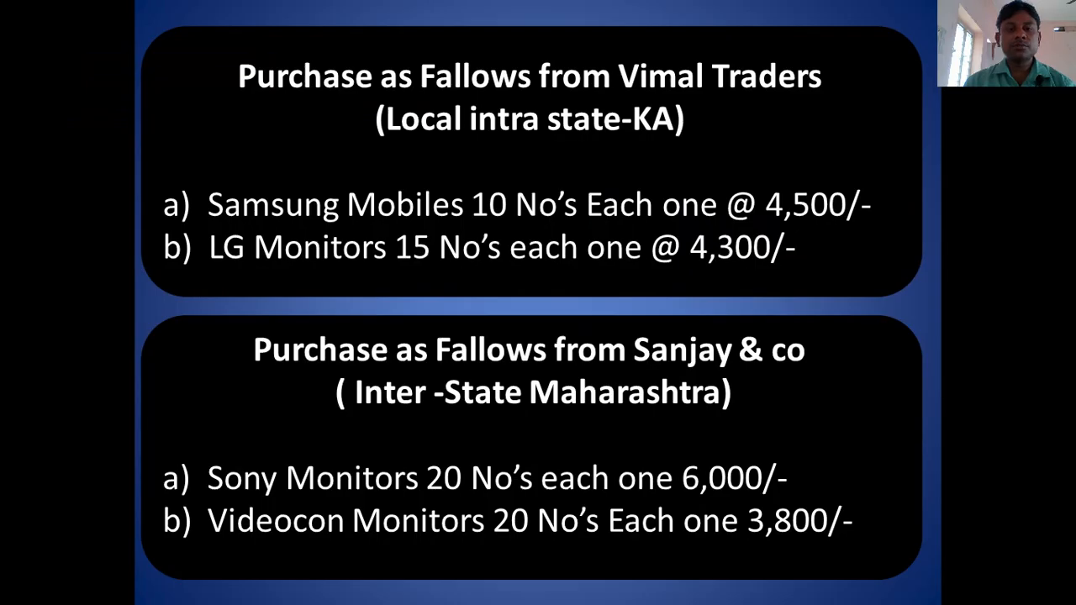
key(alt+Tab)
key(alt+Tab)
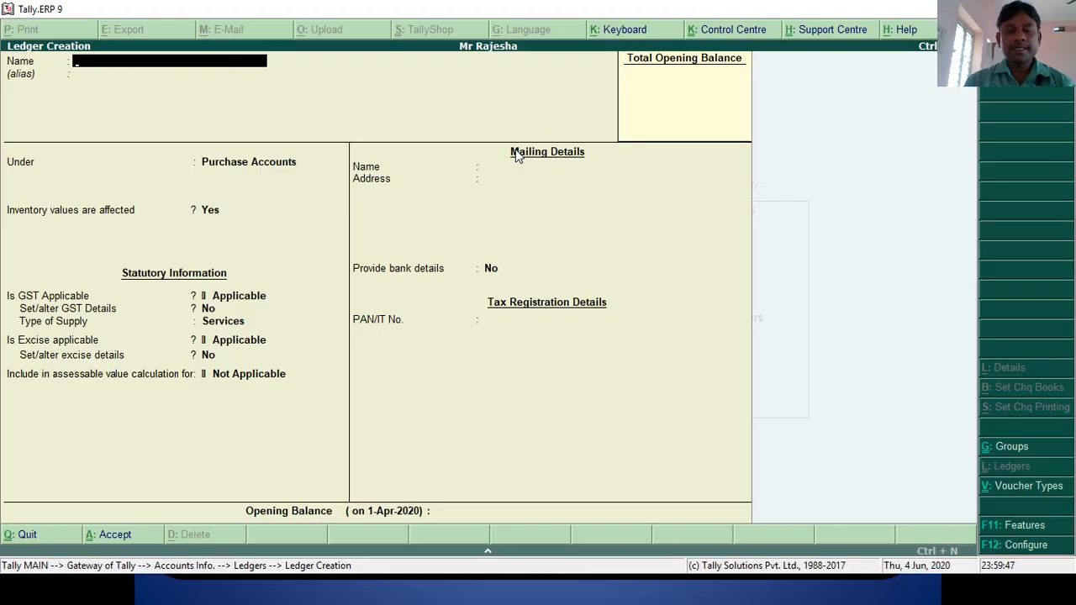
text(Vim)
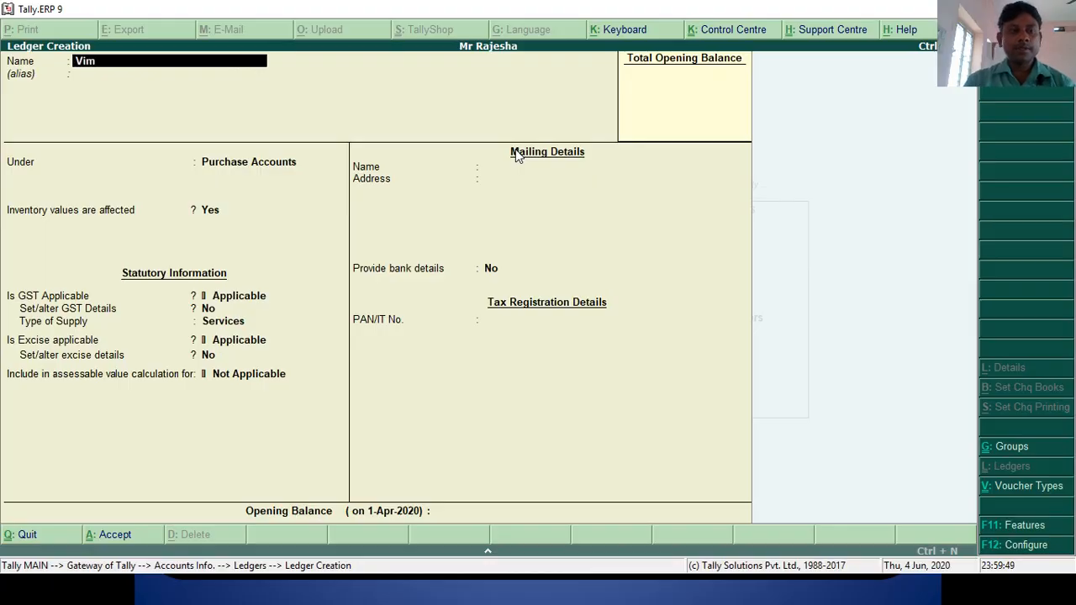
text(al Traders)
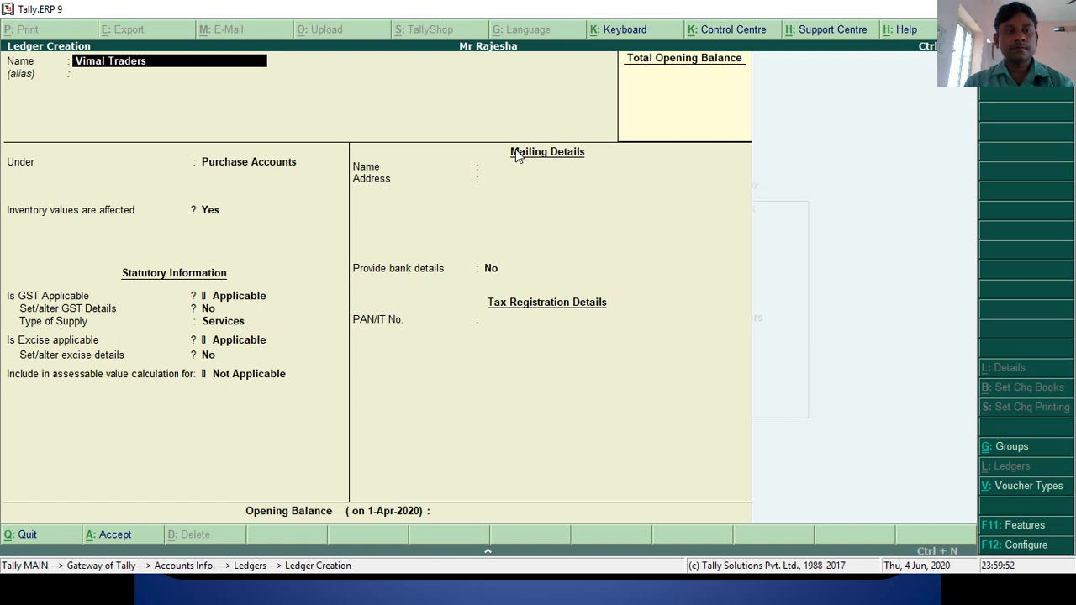
key(Return)
key(Return)
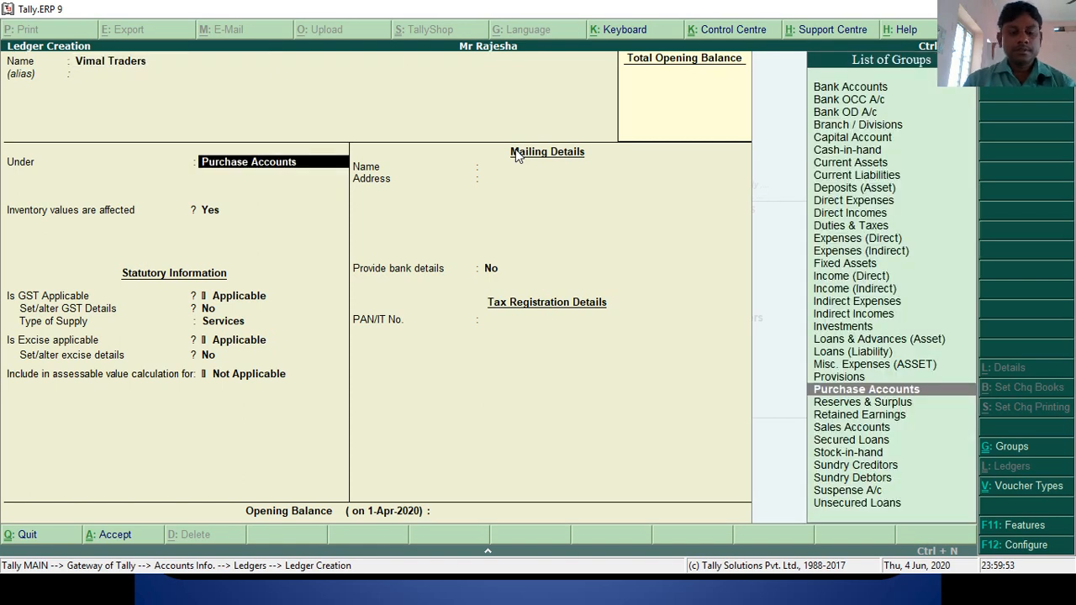
text(Su)
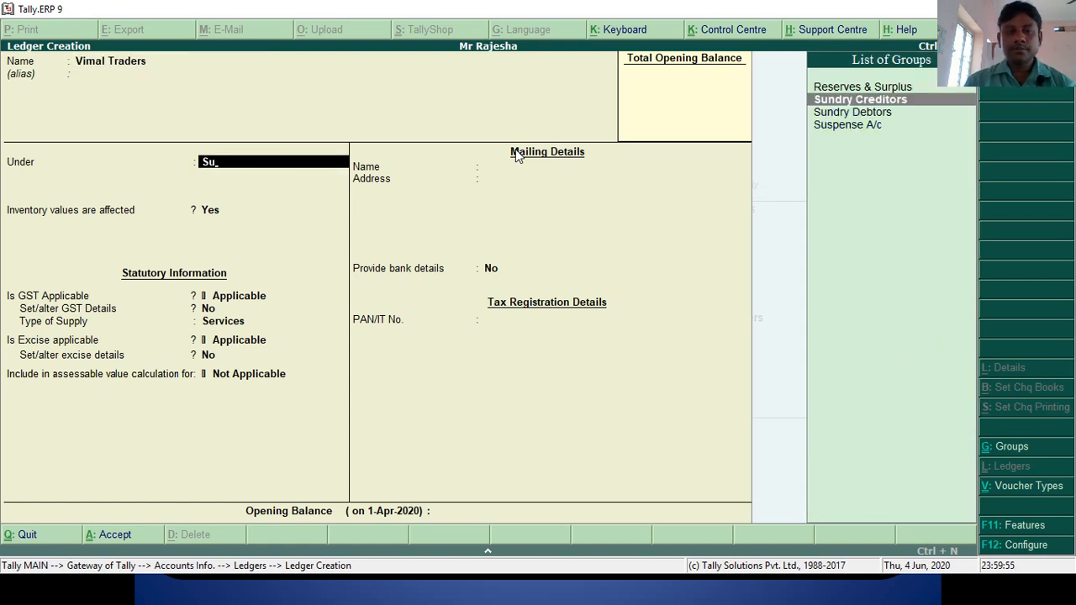
key(Return)
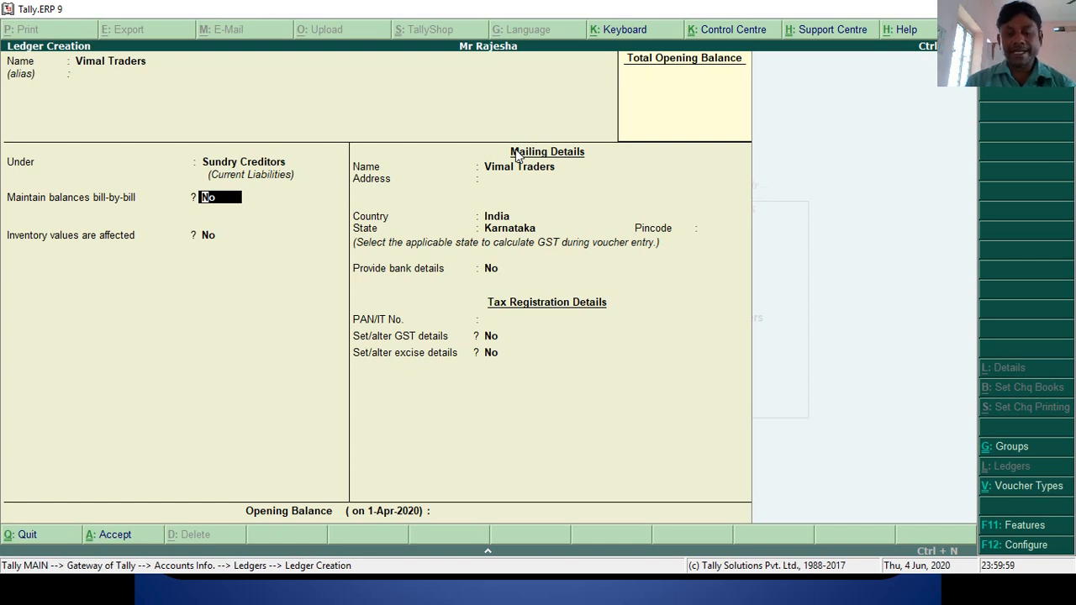
Keep bill-by-bill balances and inventory values at No for Vimal Traders, and check the supplier's state on the presentation's purchases slide
key(Return)
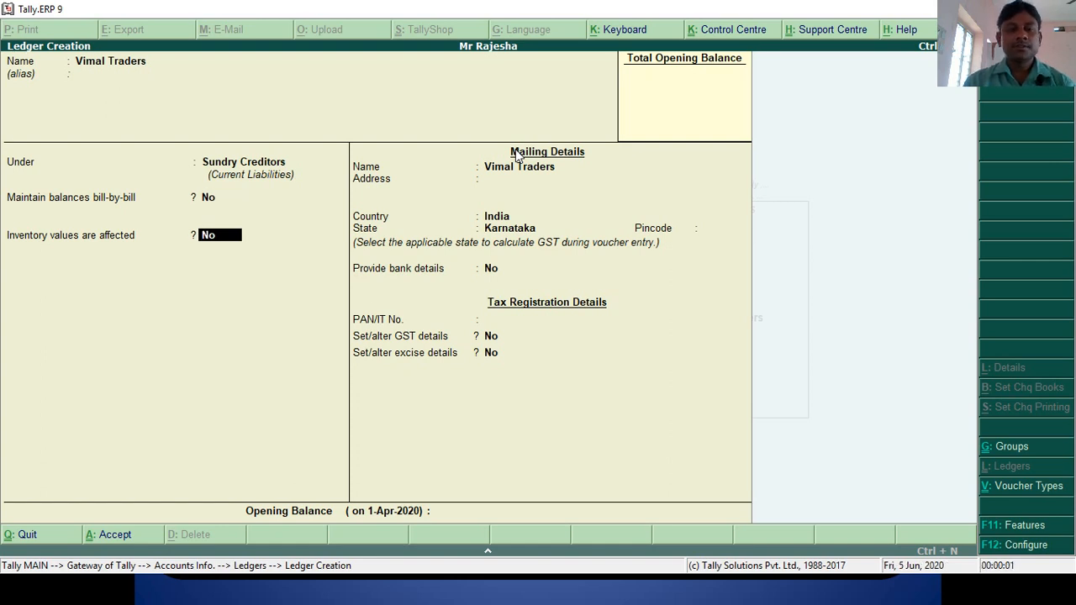
key(Return)
key(Return)
key(Return)
key(alt+Tab)
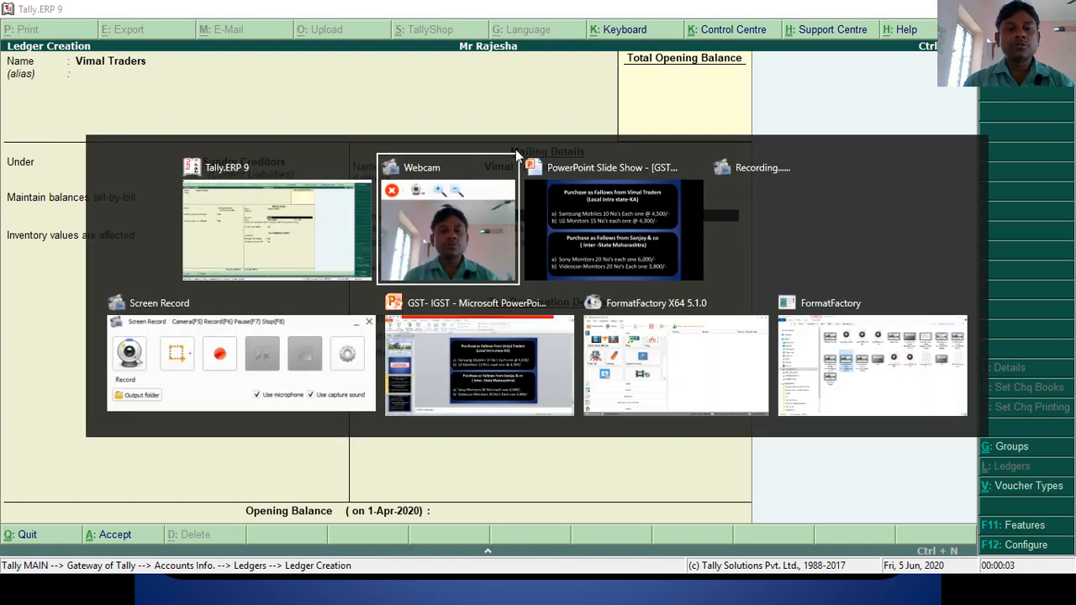
key(alt+Tab)
key(Tab)
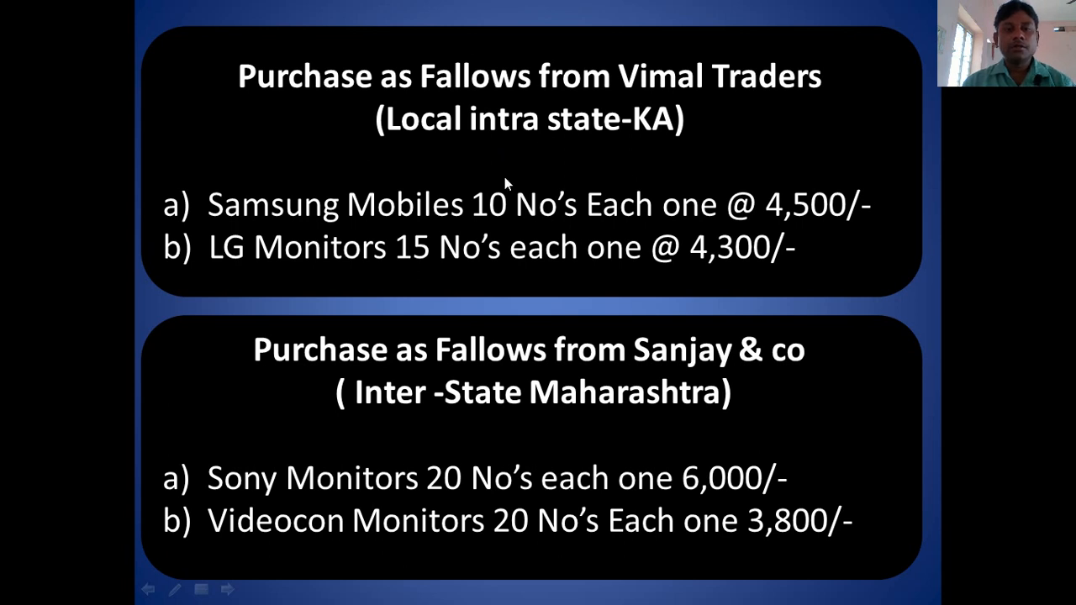
key(alt+Tab)
key(Tab)
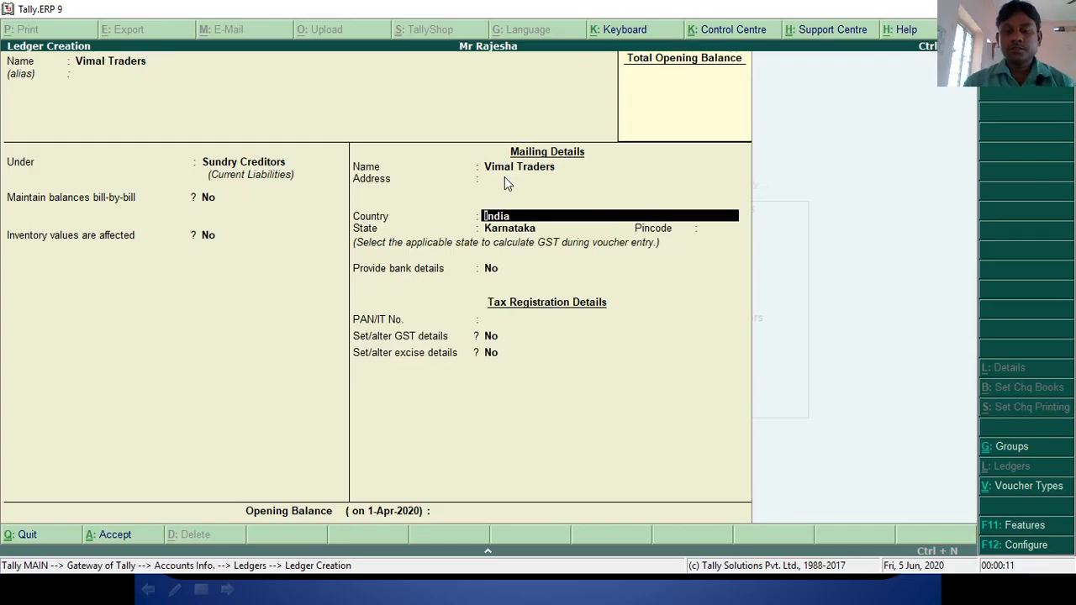
Accept India and Karnataka for Vimal Traders with GST and excise details at No, and save the ledger
key(Return)
key(Return)
key(Return)
key(Return)
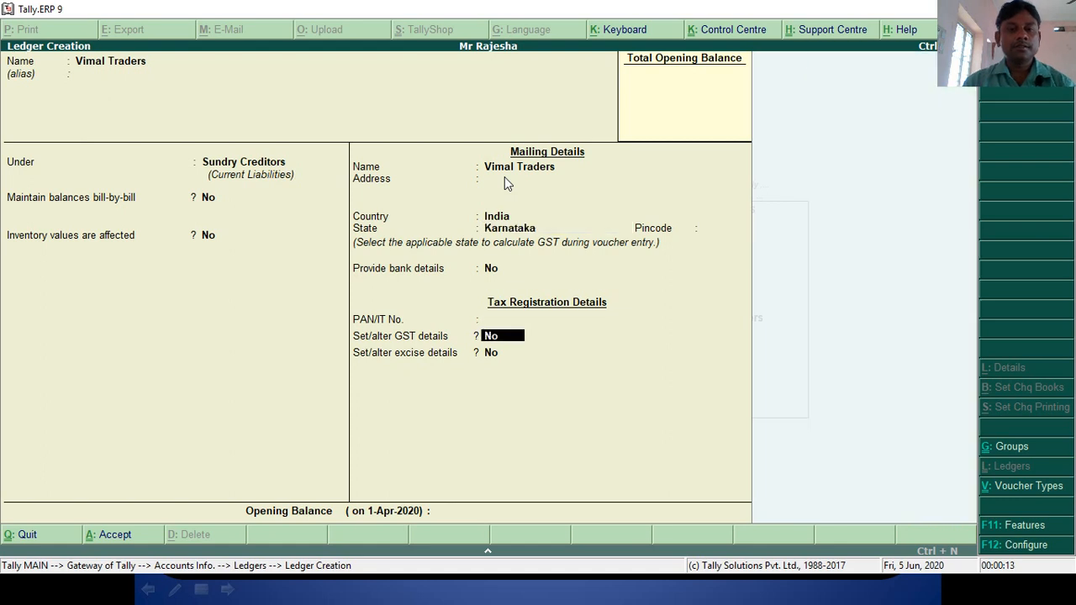
key(Return)
key(Return)
key(Return)
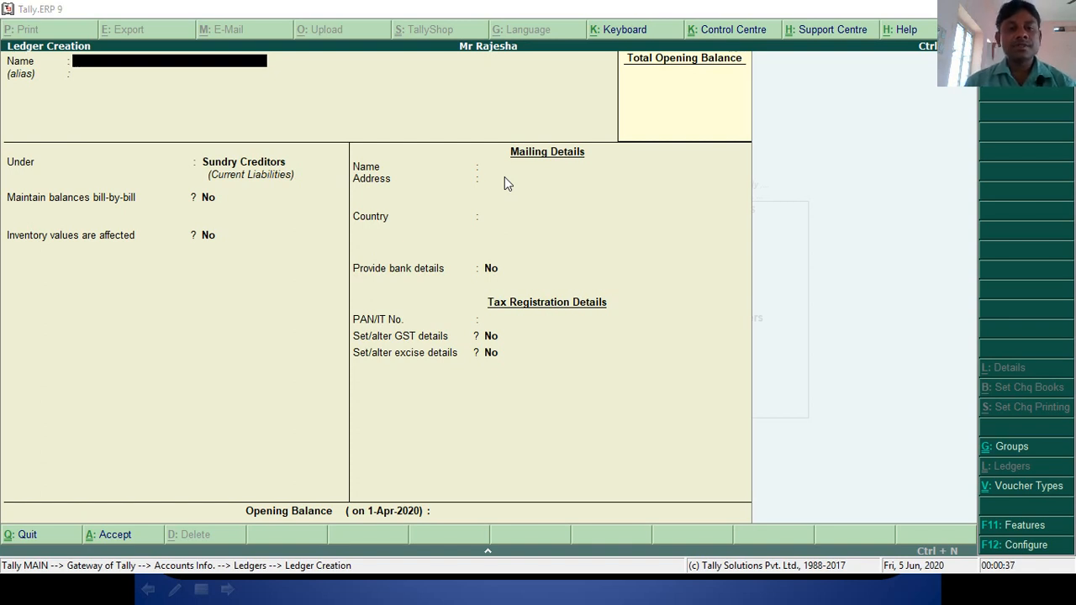
Check the second supplier on the purchases slide and enter a ledger named Sanjay & Co under Sundry Creditors in Tally
key(alt+Tab)
key(alt+Tab)
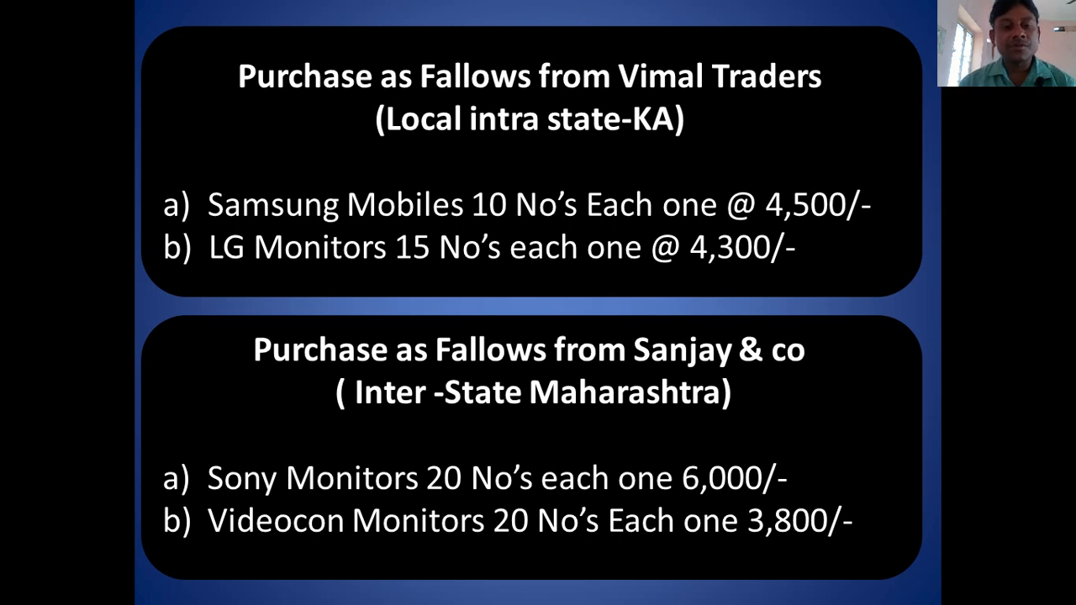
key(alt+Tab)
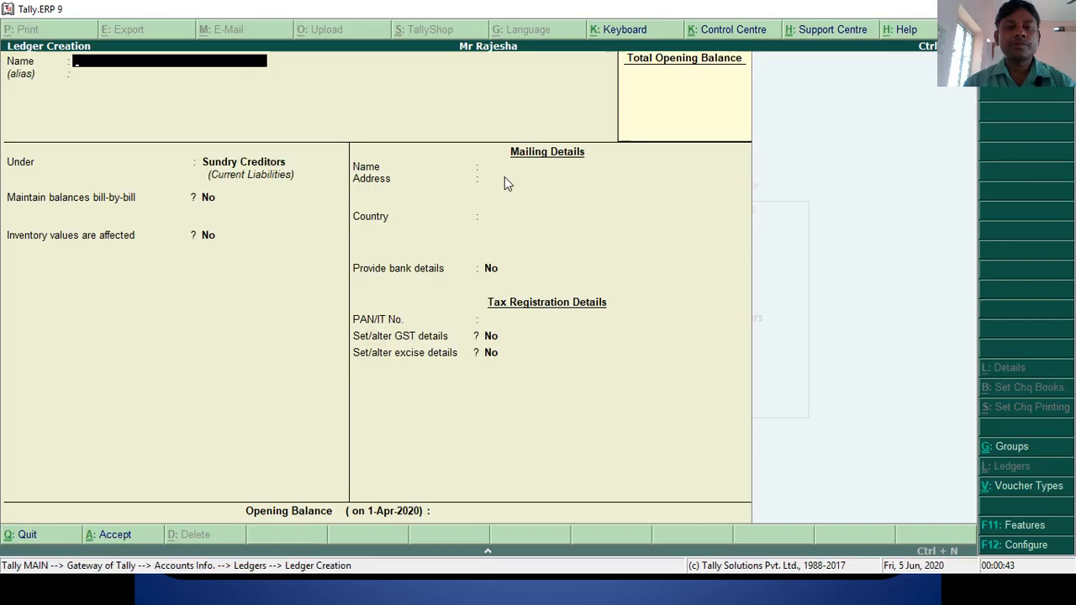
text(Sa)
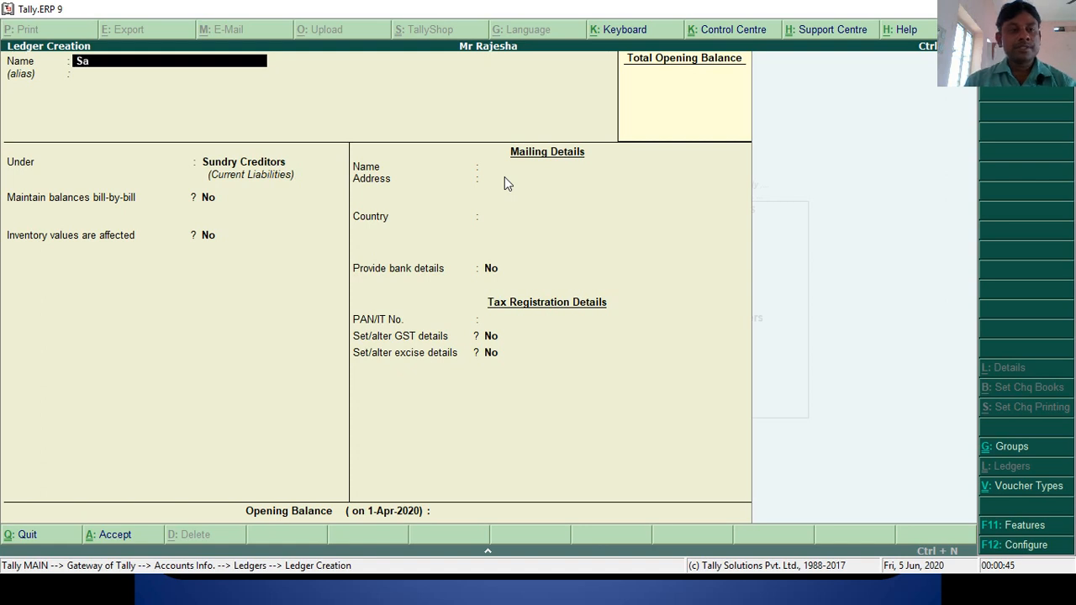
text(nja)
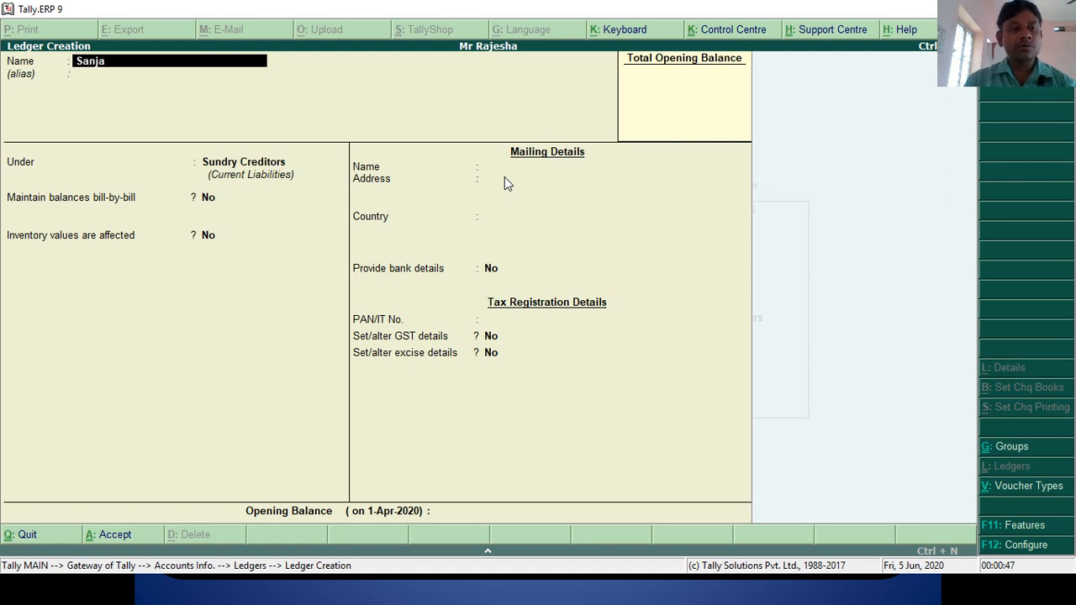
text(y &)
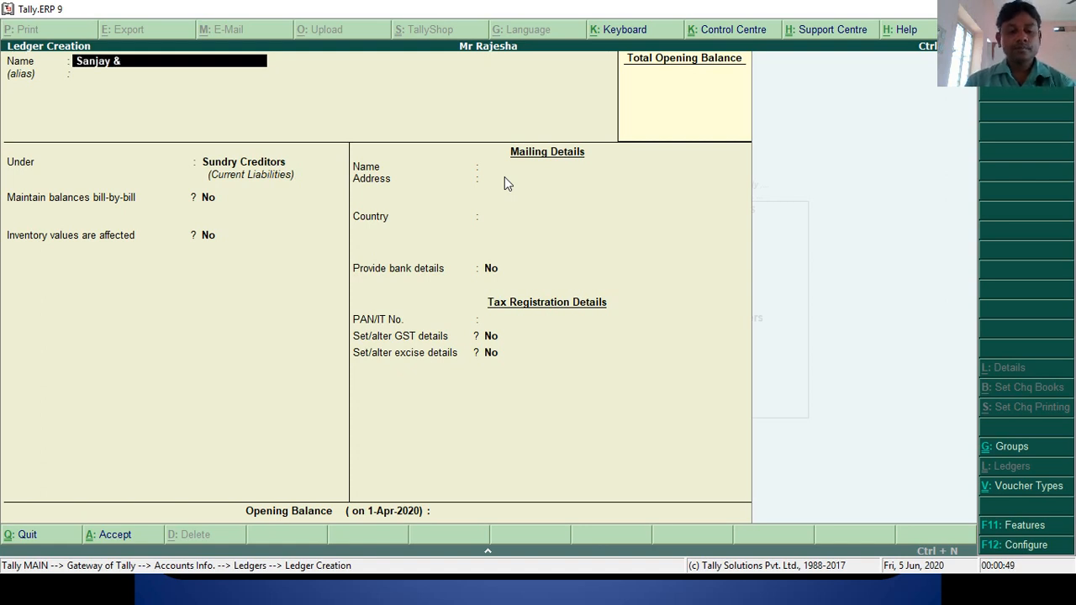
text( co)
key(Return)
key(Return)
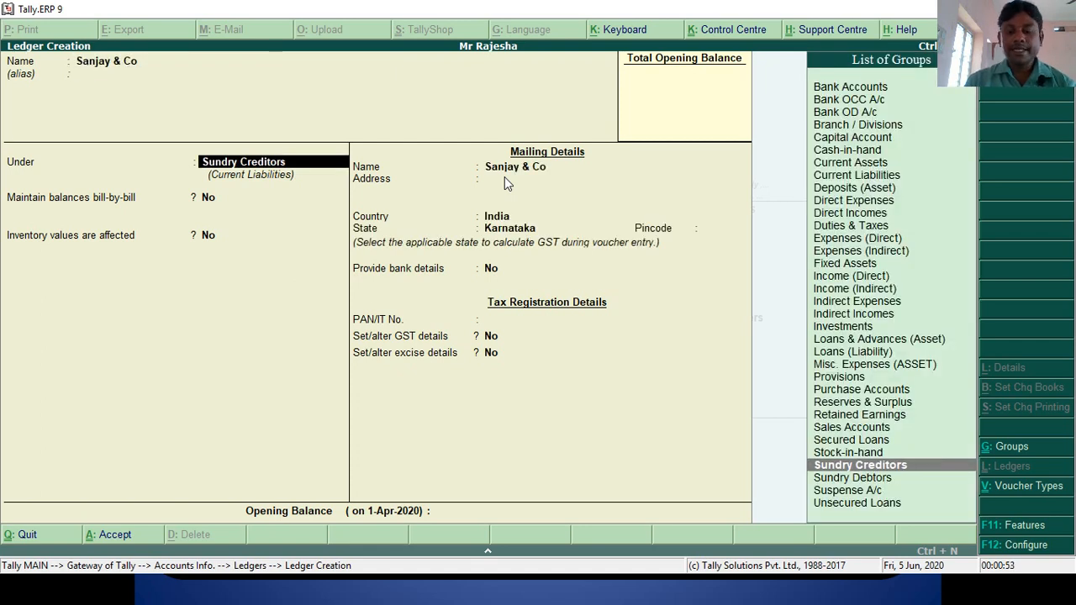
key(Return)
Check the supplier's state on the purchases slide and set the state of Sanjay & Co to Maharashtra in Tally
key(Return)
key(Return)
key(Return)
key(Return)
key(Return)
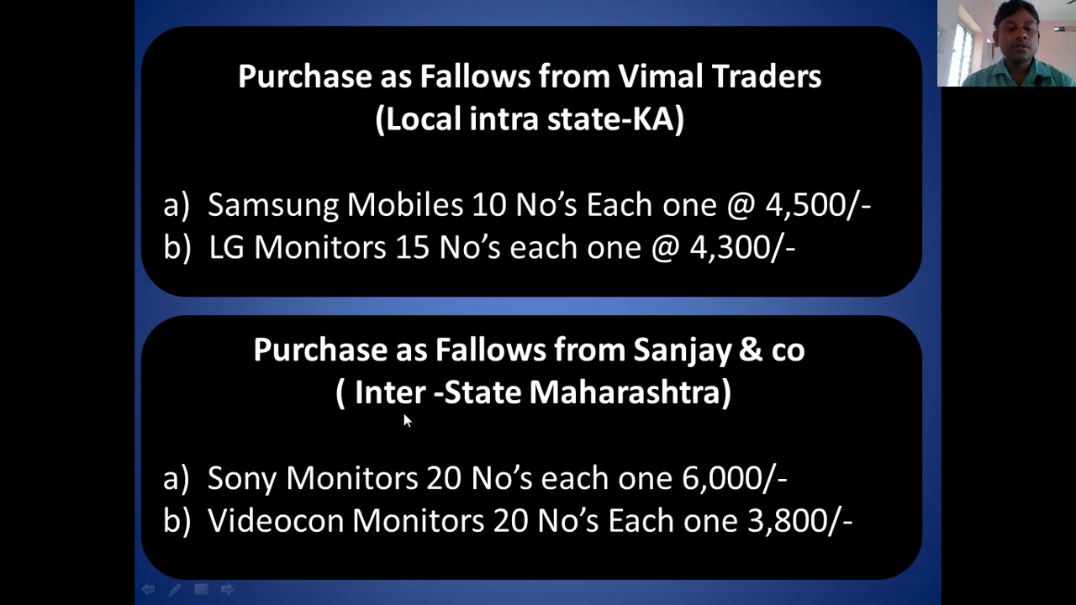
key(alt+Tab)
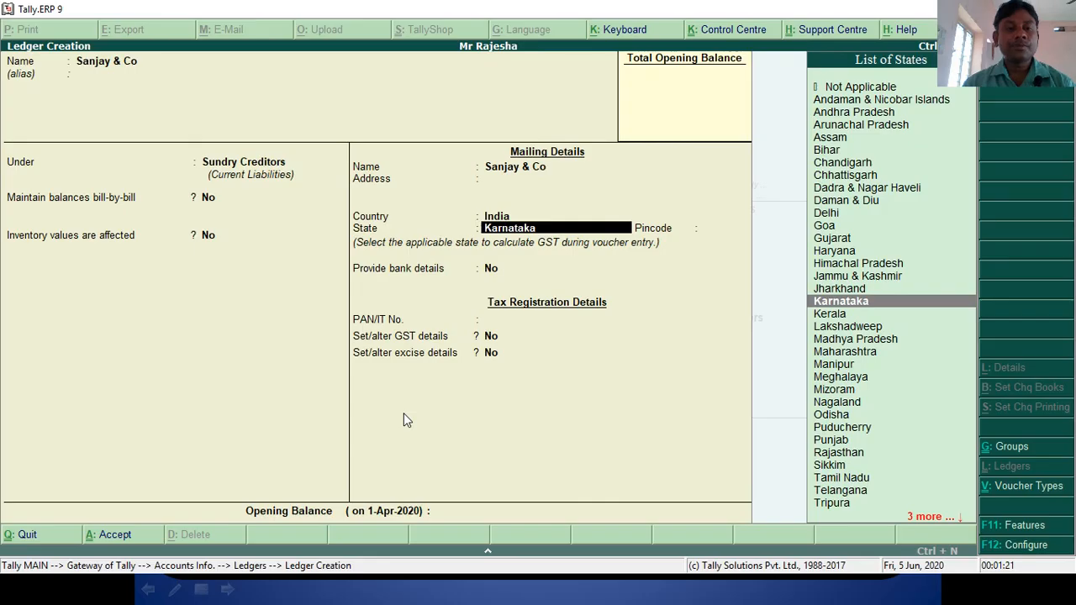
key(alt+Tab)
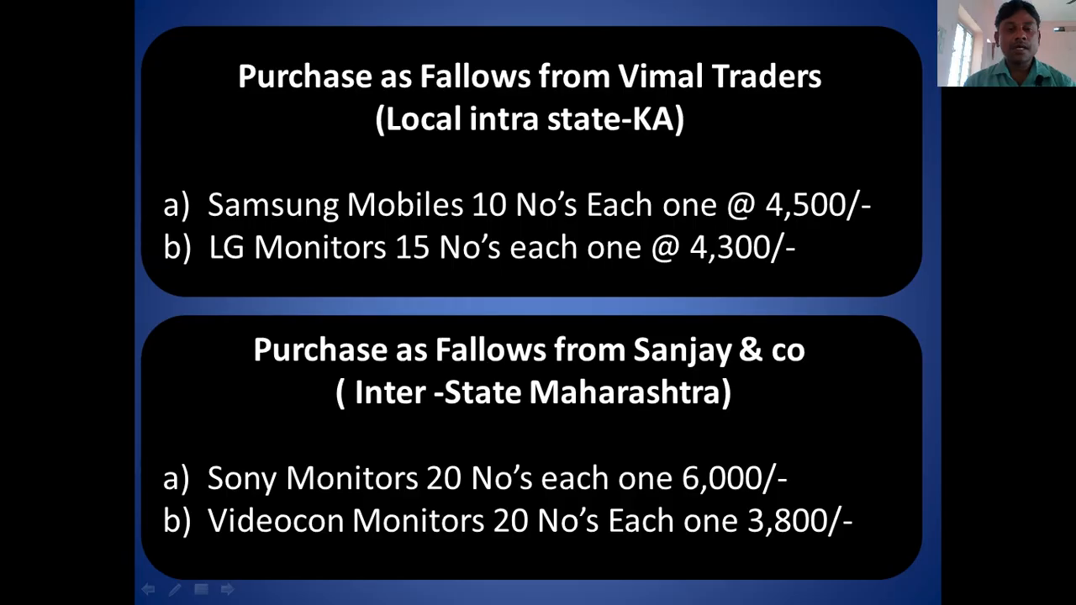
key(alt+Tab)
text(Ma)
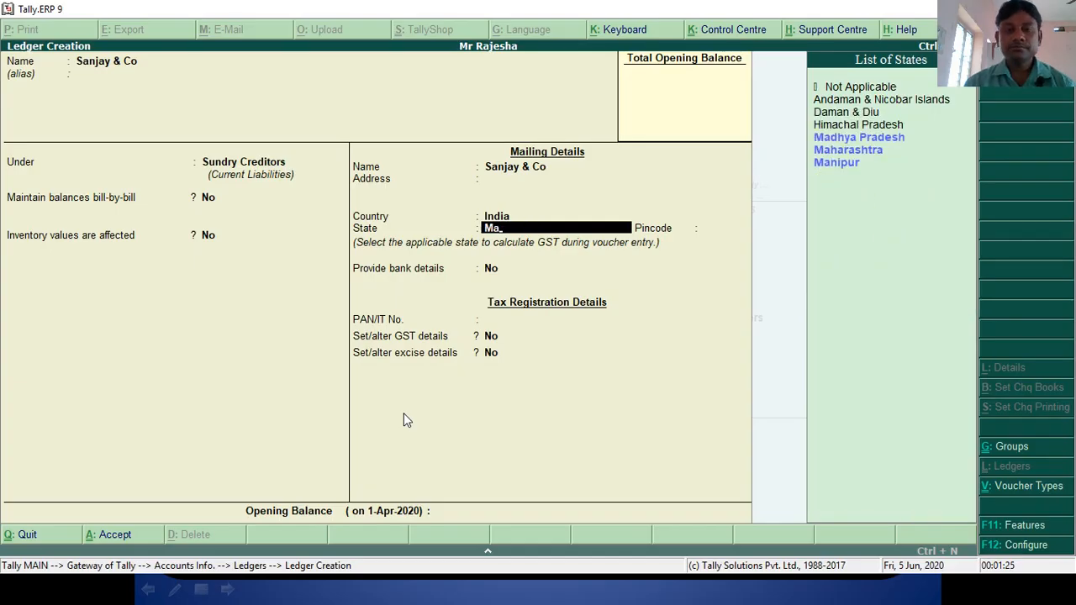
key(Down)
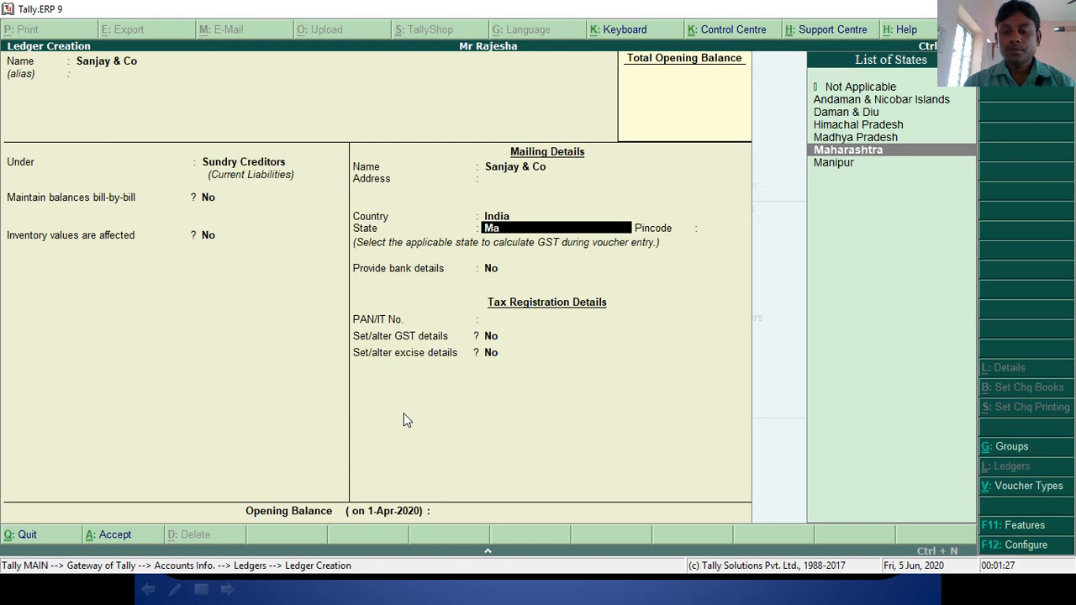
key(Return)
Leave the remaining bank and tax registration details of Sanjay & Co at their defaults and save the ledger
key(Return)
key(Return)
key(Return)
key(Return)
key(Return)
key(Return)
key(Return)
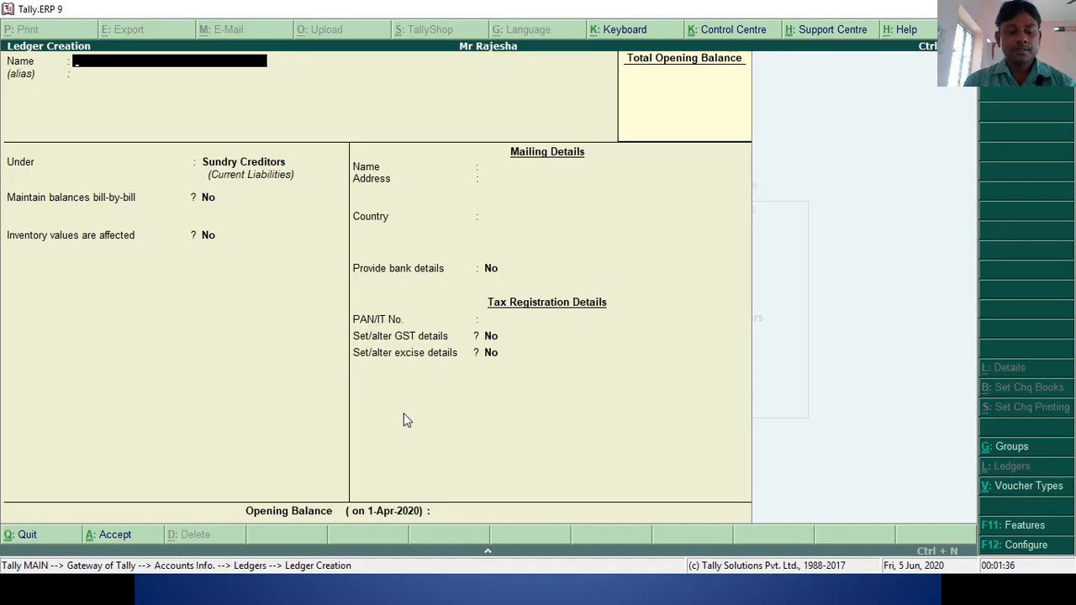
Enter a ledger named Sales under Sales Accounts with inventory values affected and GST applicable
text(Sales)
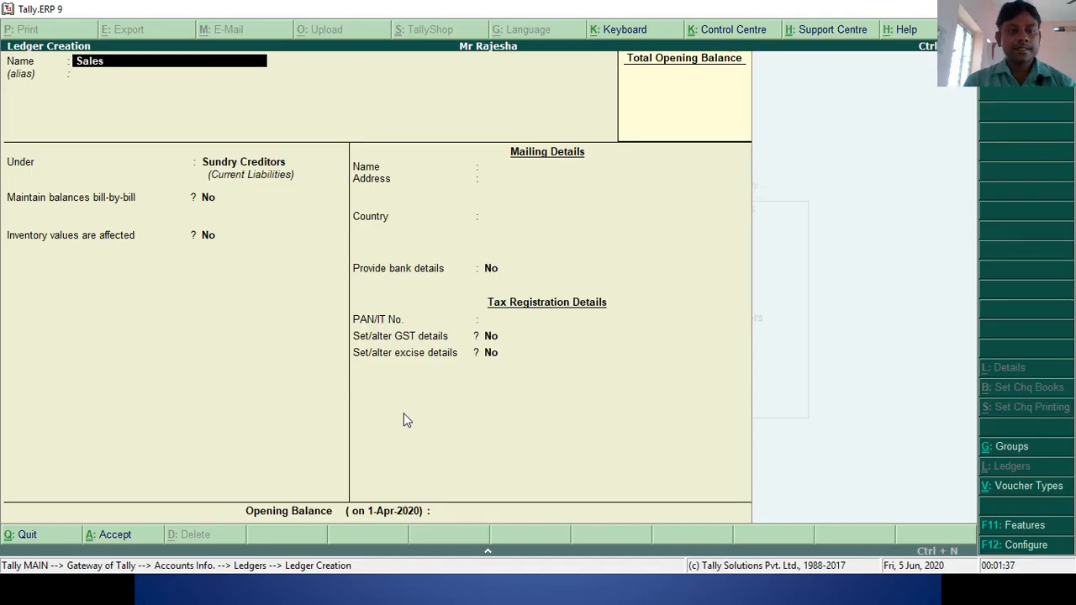
key(Return)
text(Sa)
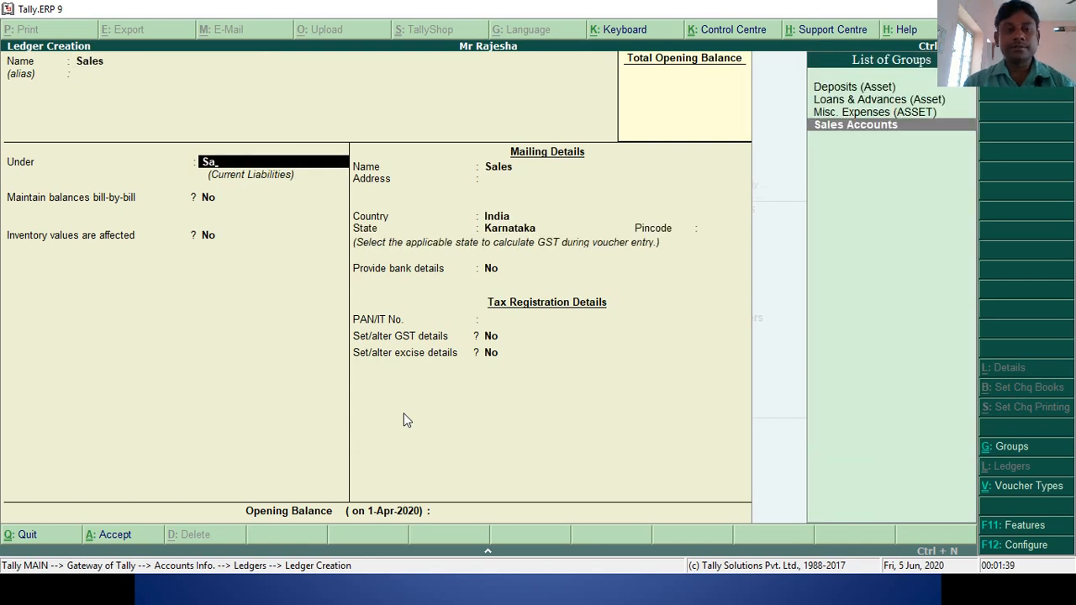
key(Return)
key(Return)
key(Return)
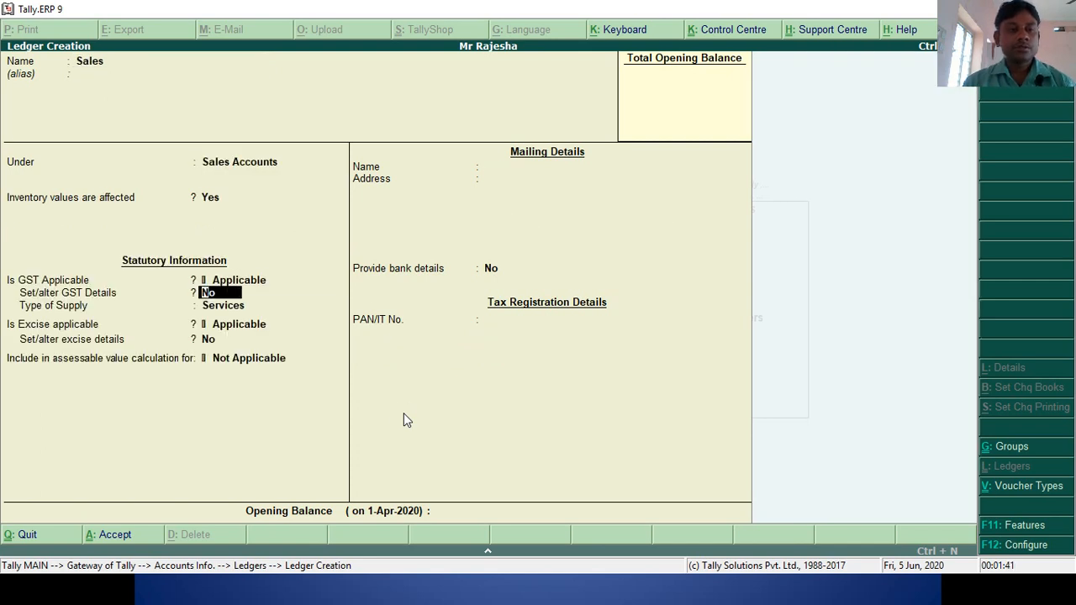
Set the Sales ledger's type of supply to Goods without altering its GST details, and save the ledger
key(Return)
key(Up)
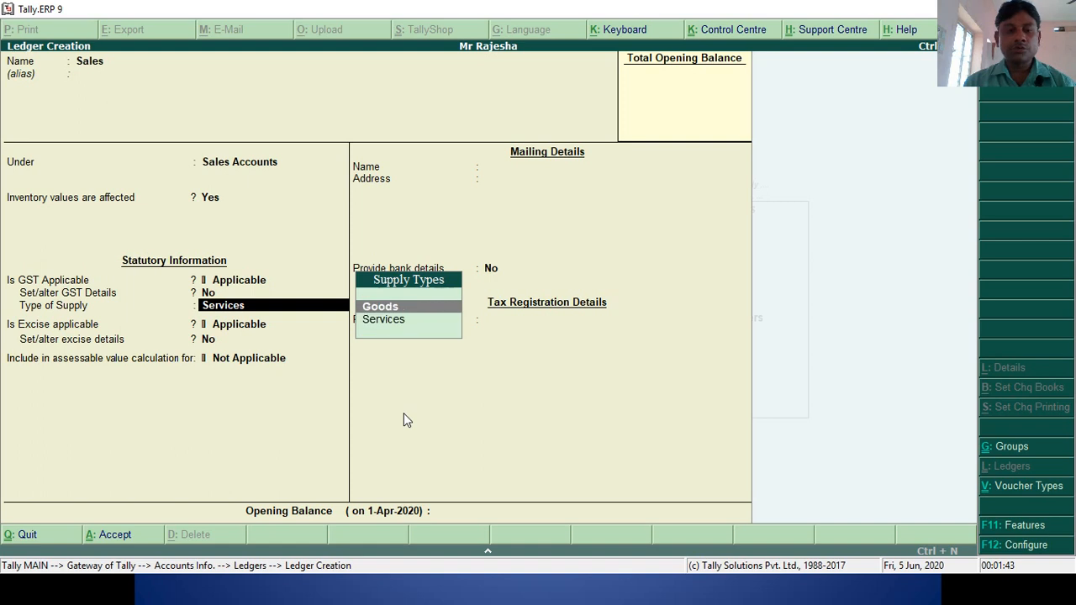
key(Return)
key(Return)
key(Return)
key(Return)
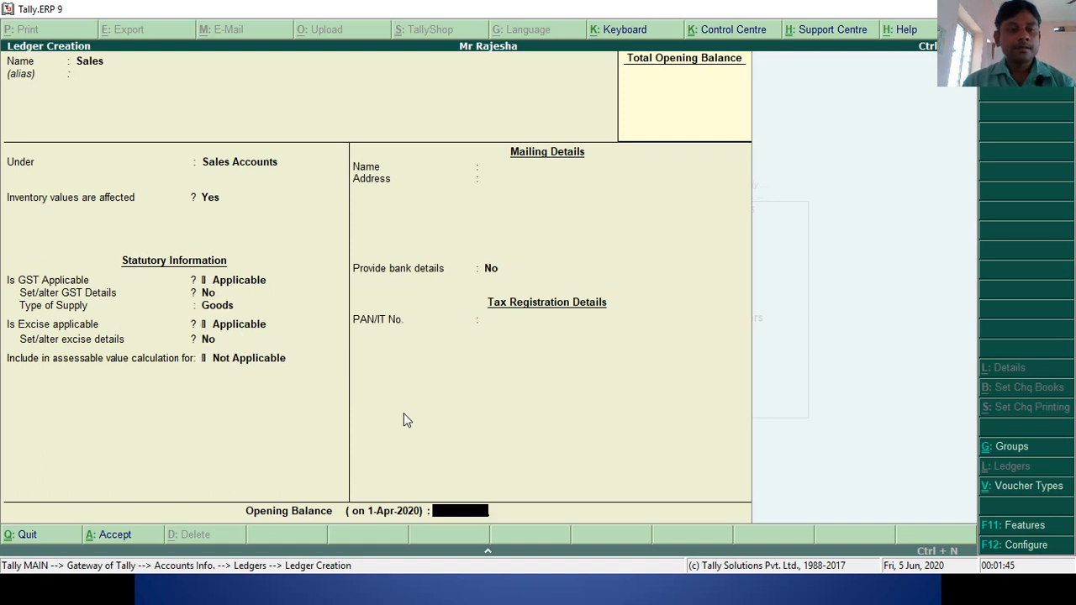
key(Return)
key(Return)
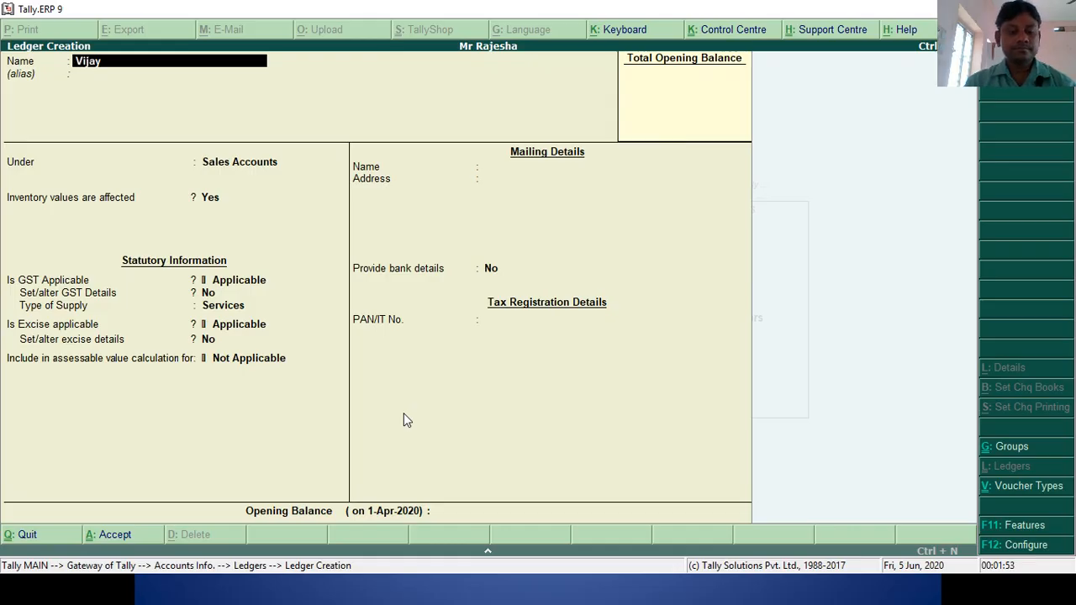
Enter a ledger named Vijay Traders under Sundry Debtors, without bill-by-bill balances or inventory values affected
text(R)
text(r)
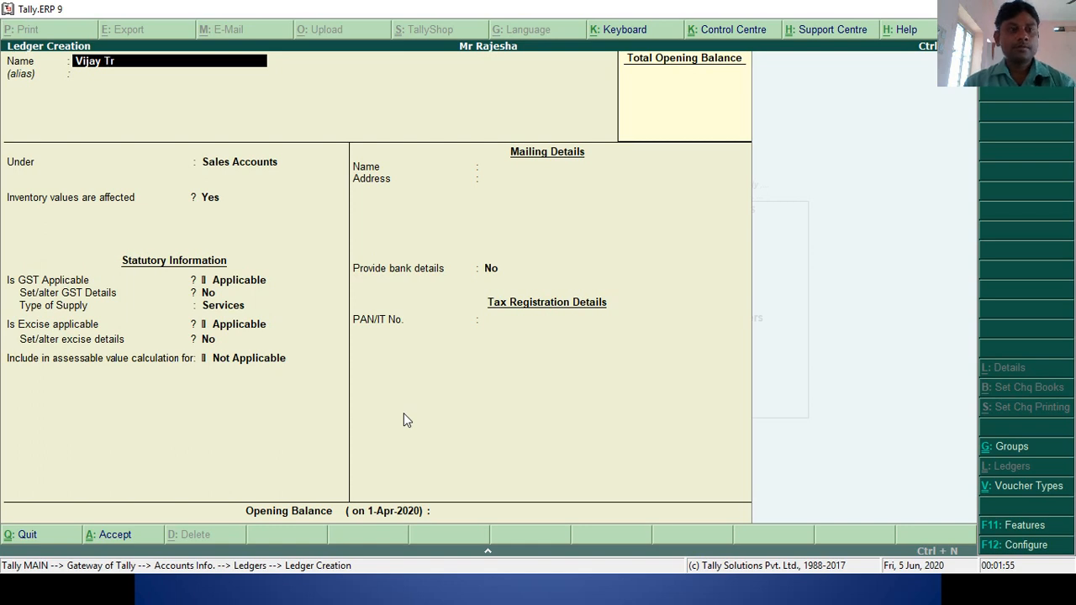
text(aders)
key(Return)
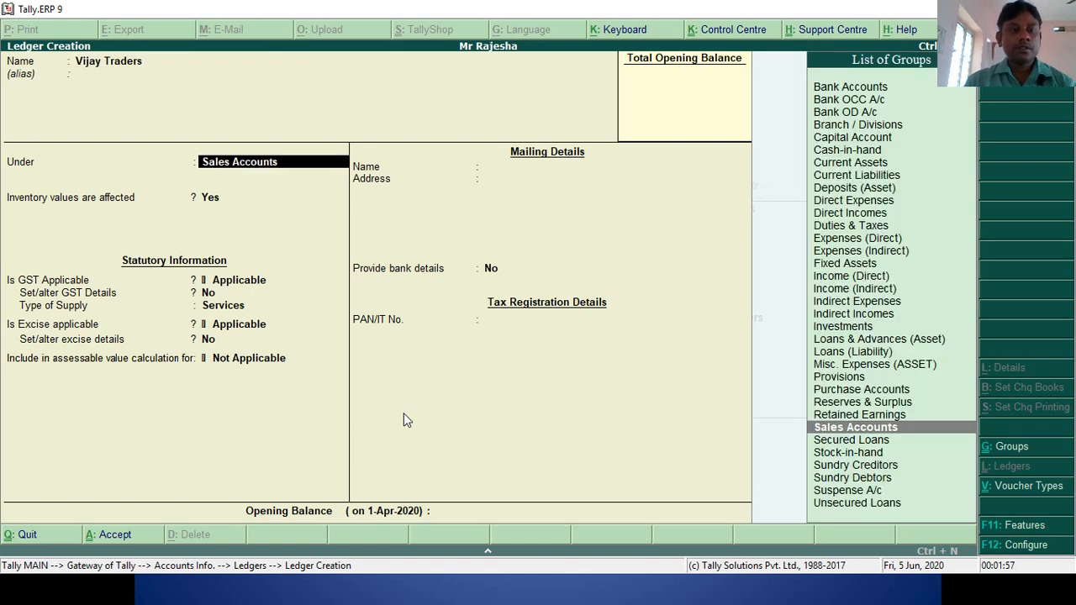
text(Su)
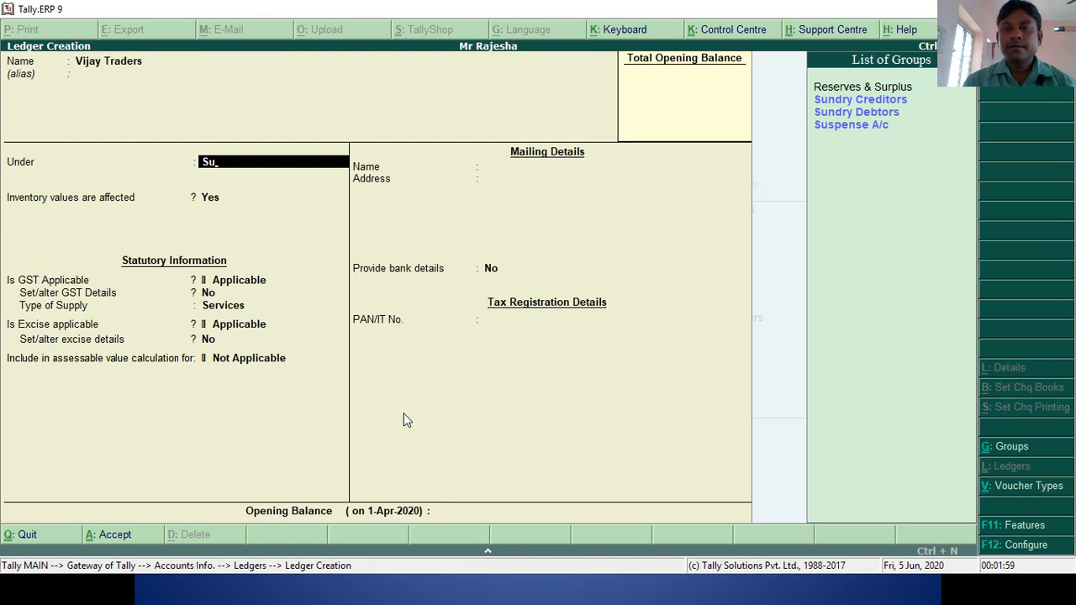
key(Down)
key(Down)
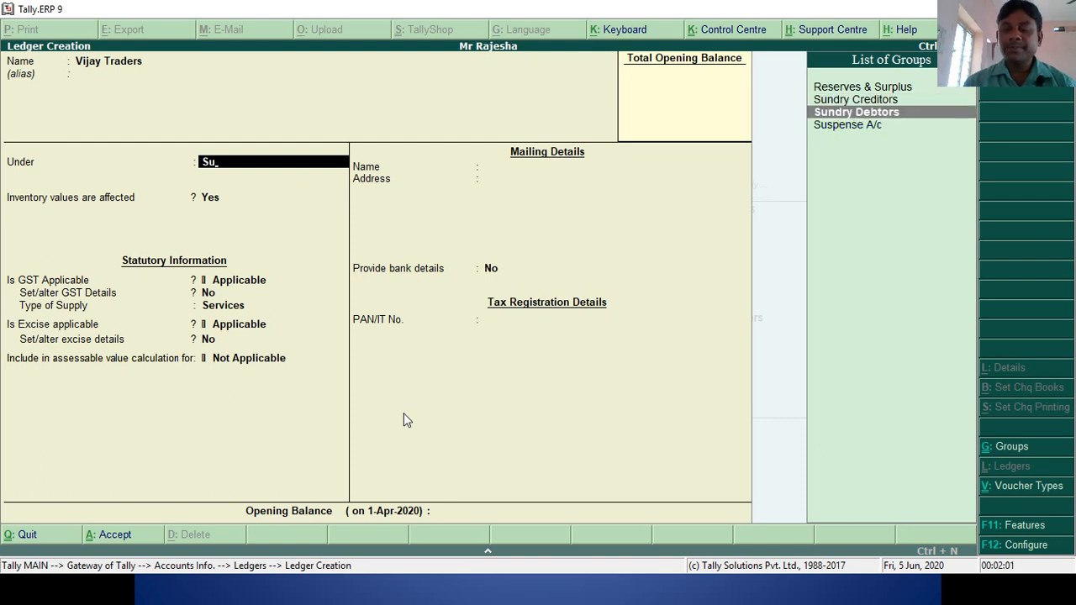
key(Return)
key(Return)
key(Return)
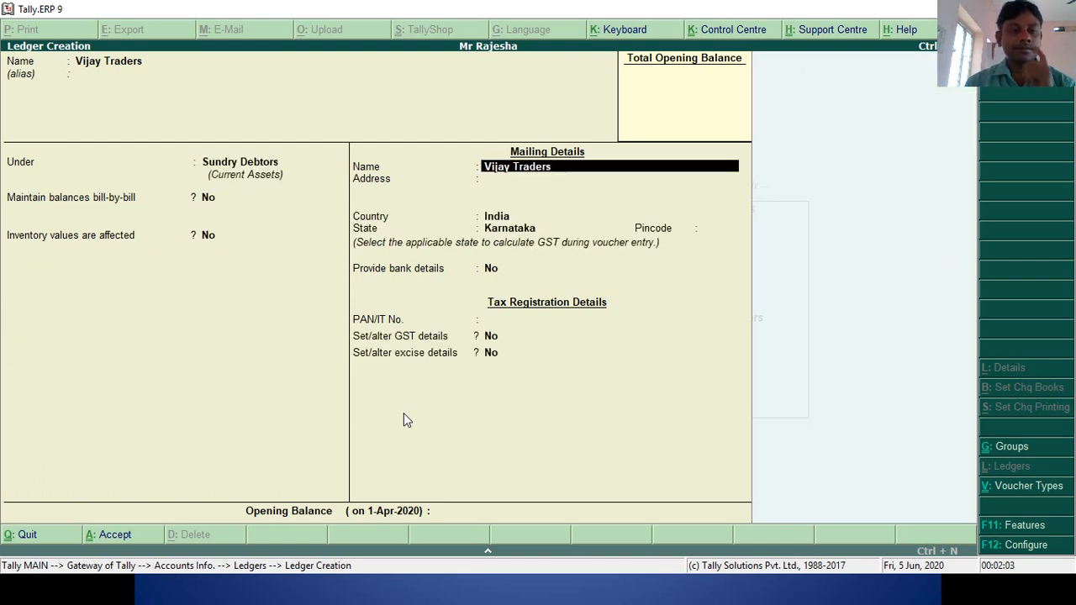
Check the customer's state on the sales slide, keep Karnataka for Vijay Traders and save the ledger in Tally with the remaining defaults
key(Return)
key(Return)
key(Return)
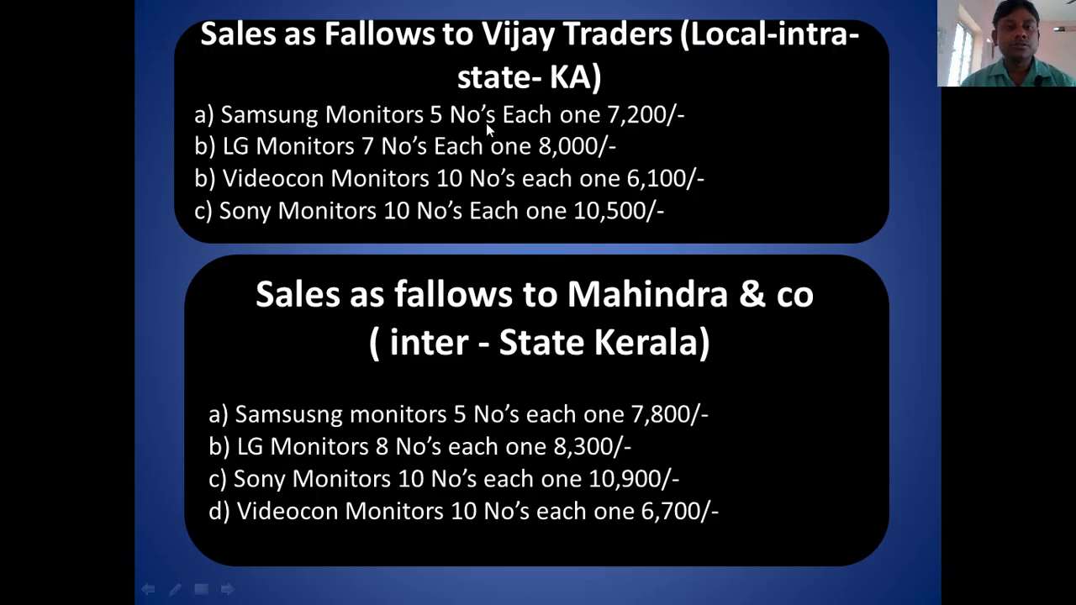
key(alt+Tab)
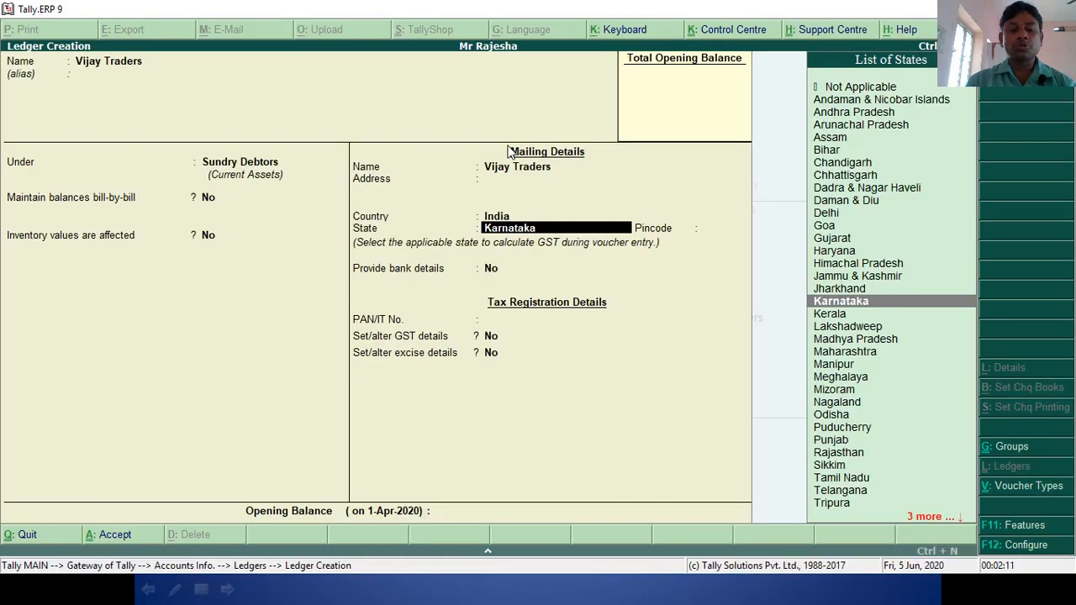
key(Return)
key(Return)
key(Return)
key(Return)
key(Return)
key(Return)
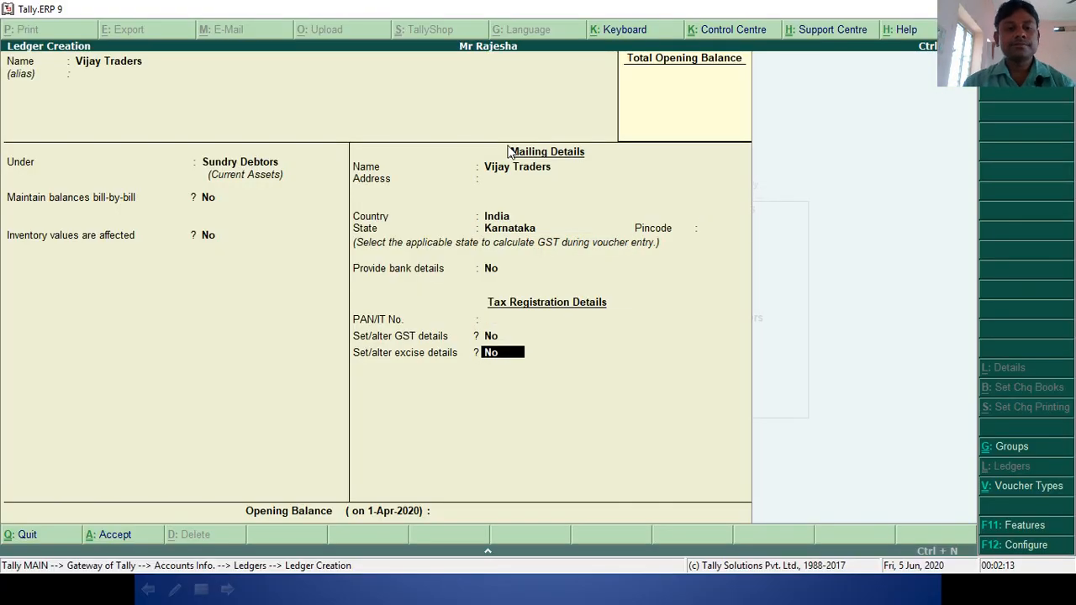
key(Return)
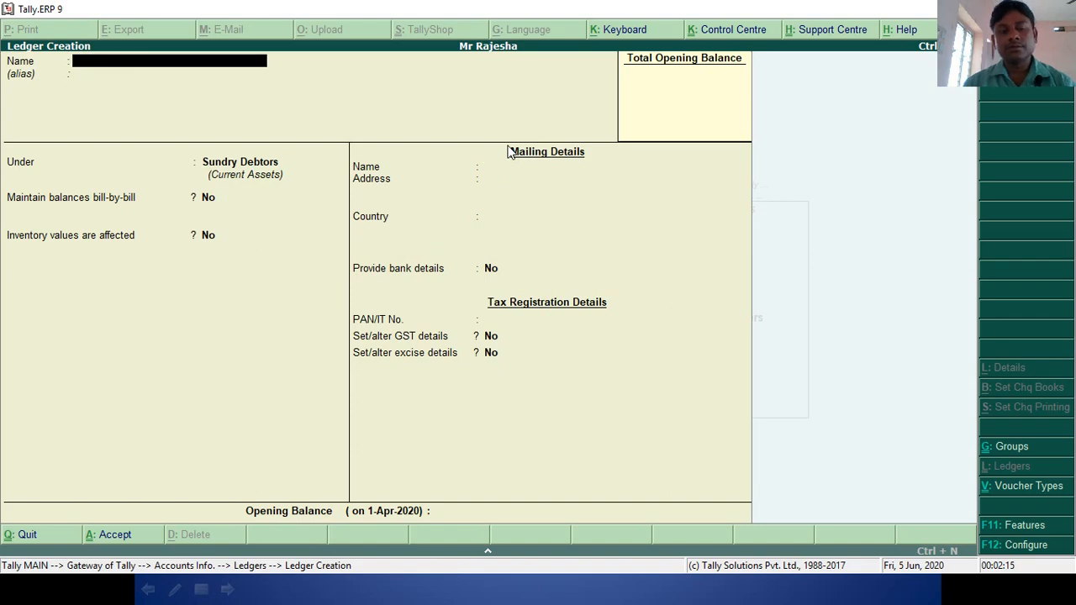
Check the inter-state customer on the sales slide and enter a ledger named Mahindra & Co under Sundry Debtors in Tally
key(alt+Tab)
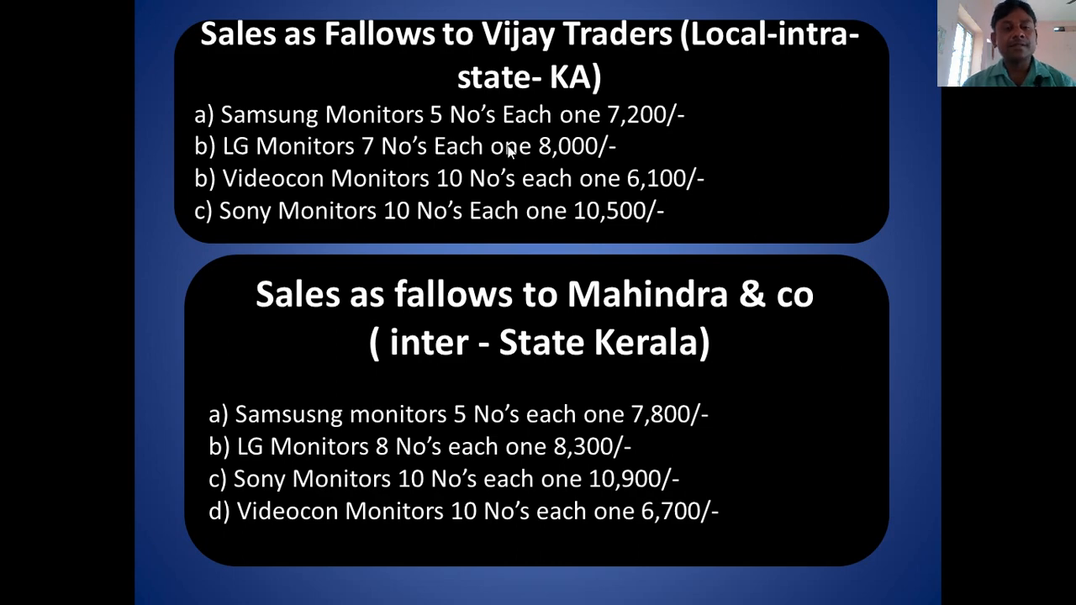
key(alt+Tab)
text(Mahin)
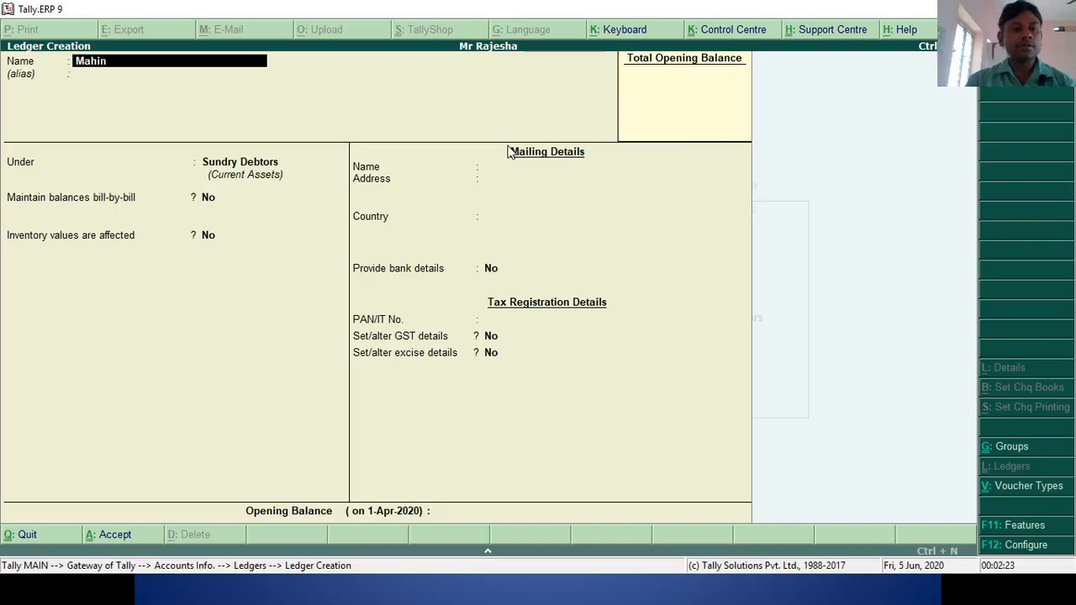
text(dra)
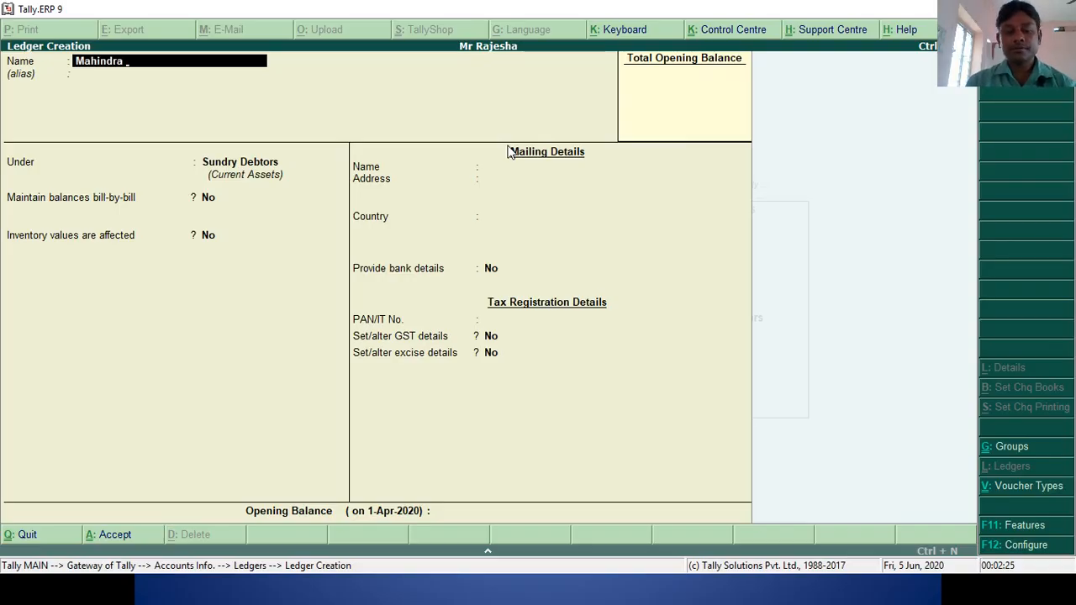
text( & co)
key(Return)
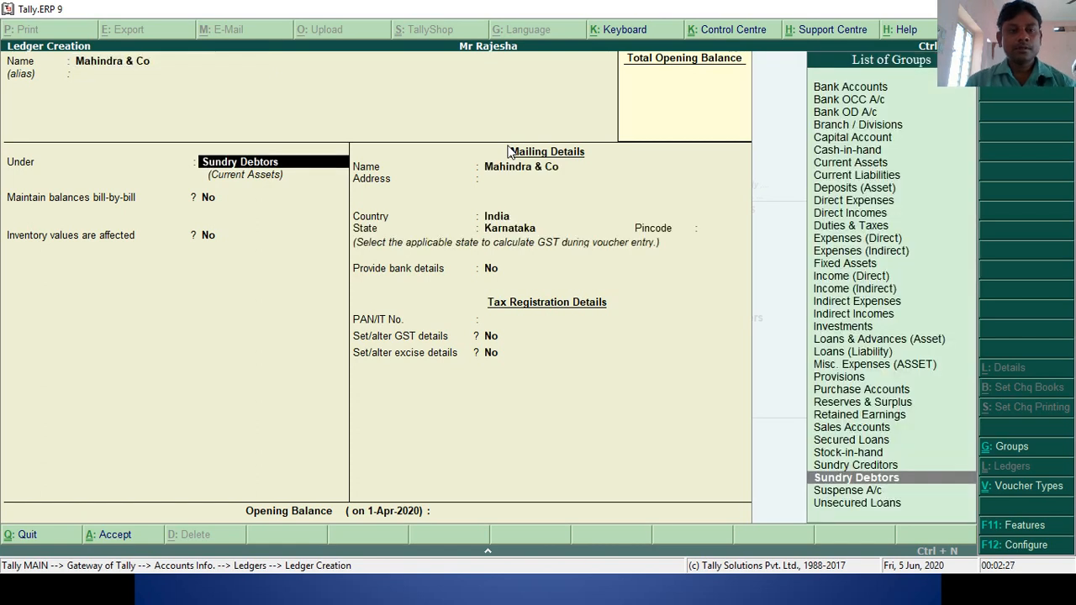
text(Su)
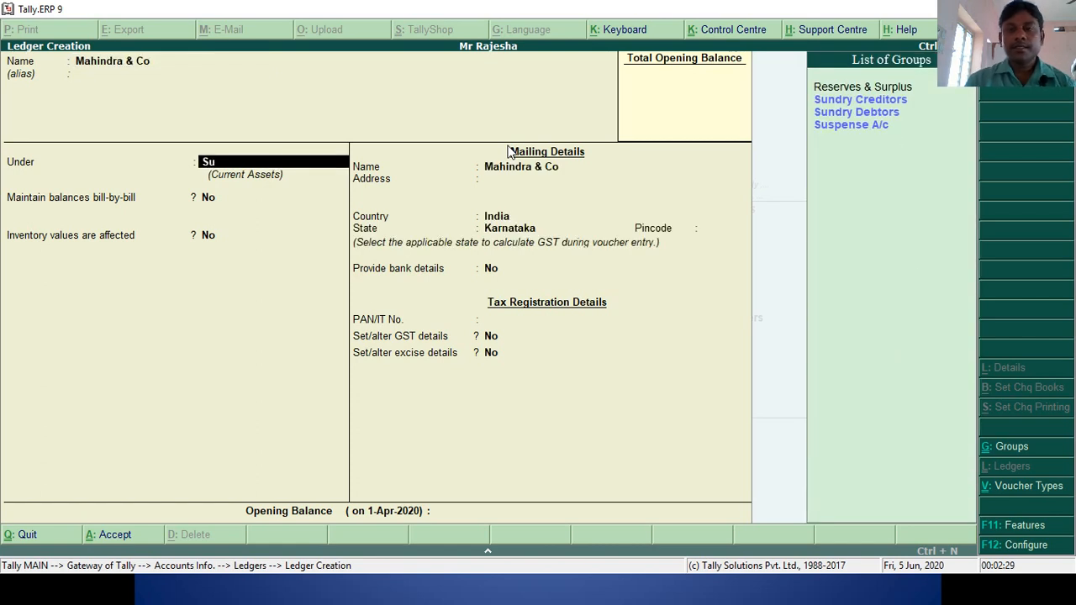
key(Down)
key(Down)
key(Return)
key(Return)
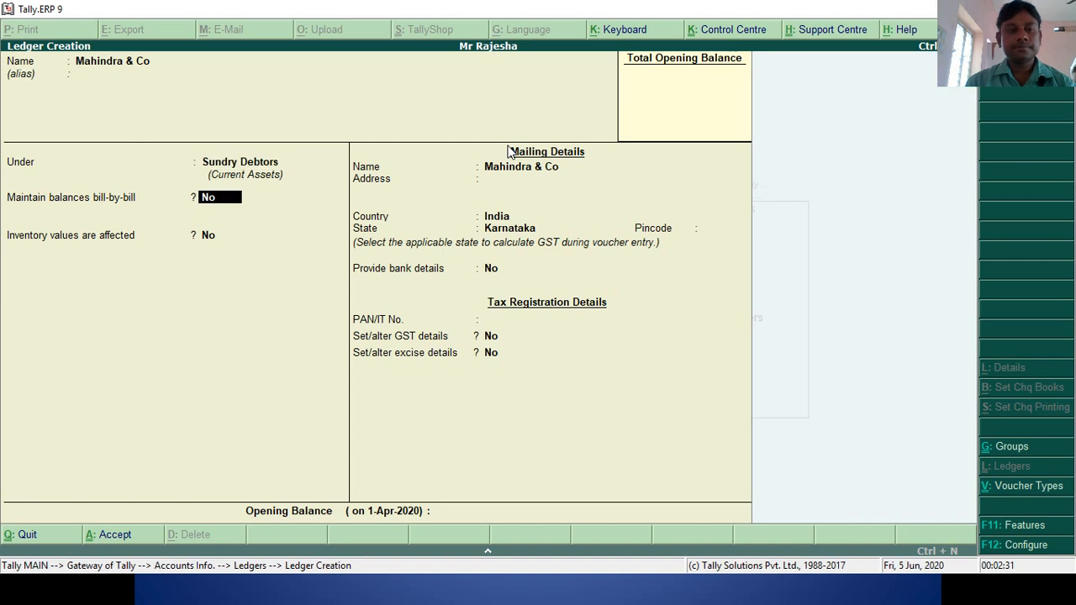
Keep the default balance, inventory and mailing details of Mahindra & Co and set its state to Kerala
key(Return)
key(Return)
key(Return)
key(Return)
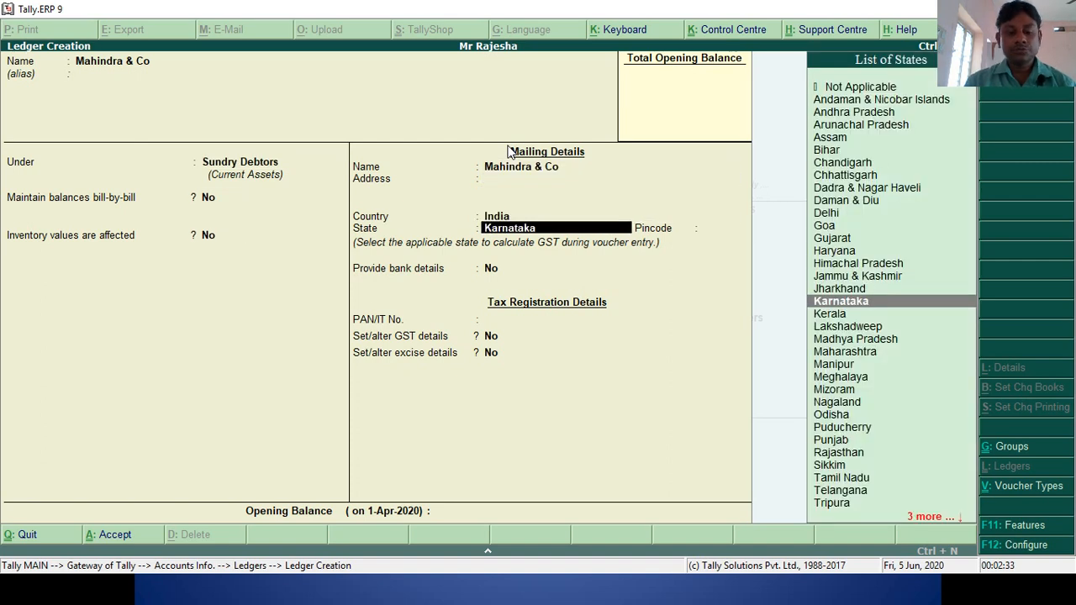
text(Ke)
key(Return)
Leave the pincode, bank and tax registration details of Mahindra & Co at their defaults and save the ledger
key(Return)
key(Return)
key(Return)
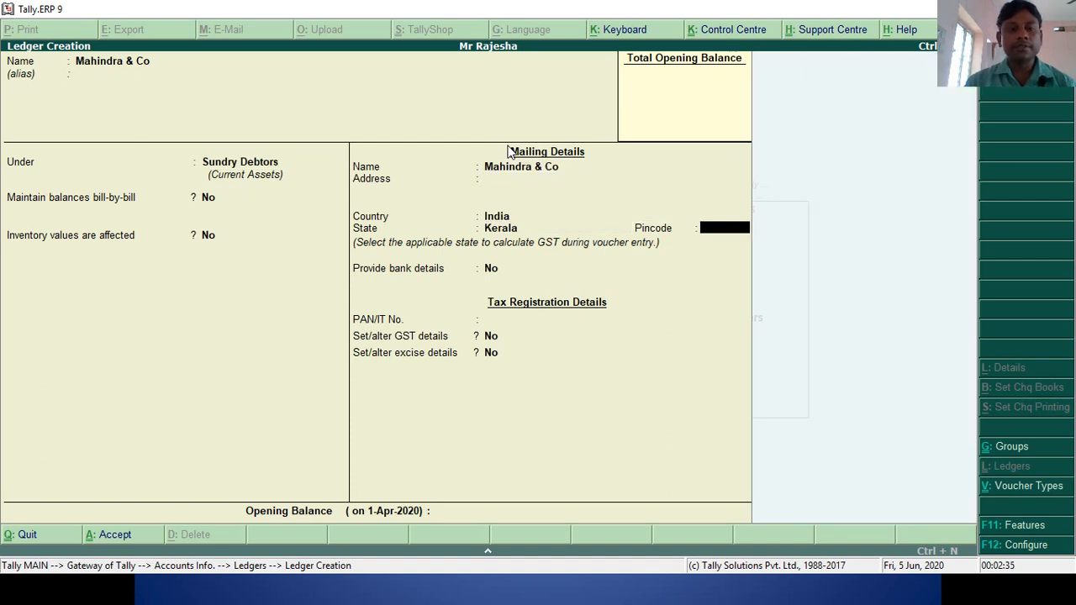
key(Return)
key(Return)
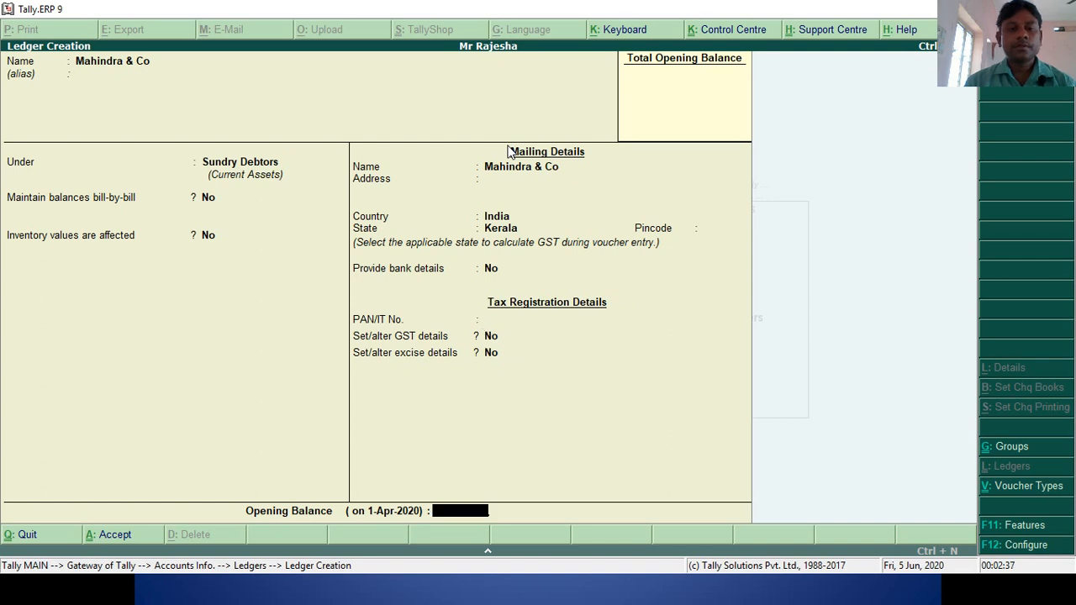
key(Return)
key(Return)
Check the slides for the monitors' GST rate and enter a ledger named CGST under Duties & Taxes in Tally
key(alt+Tab)
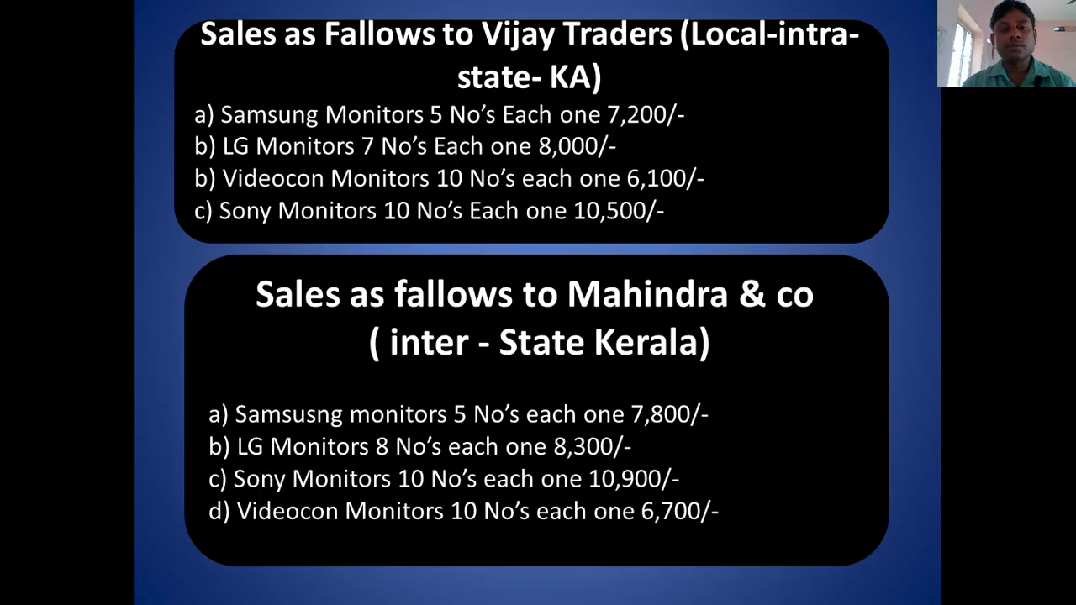
key(Right)
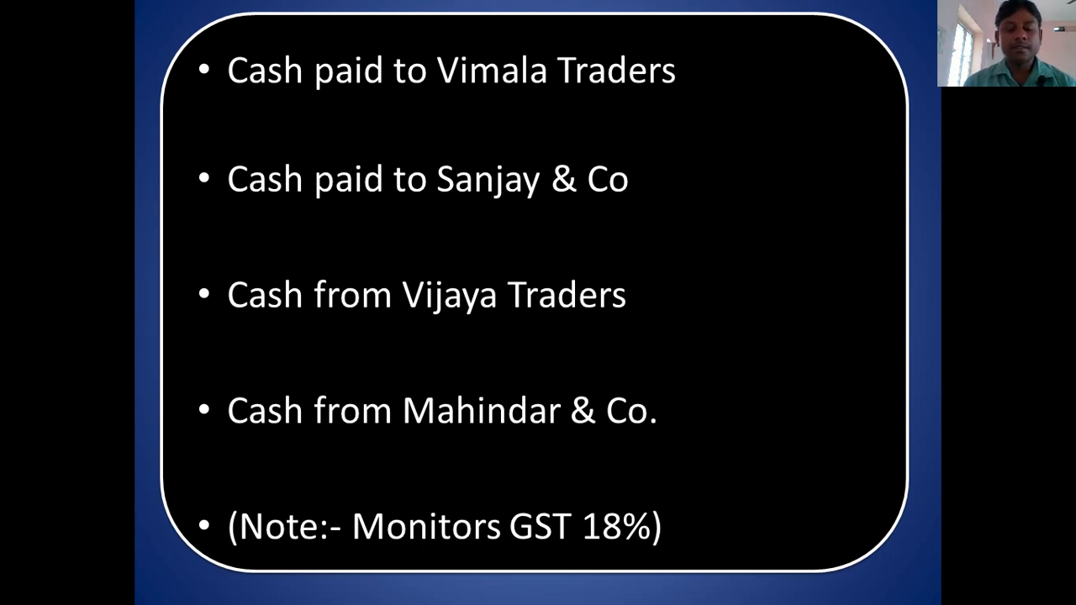
key(Left)
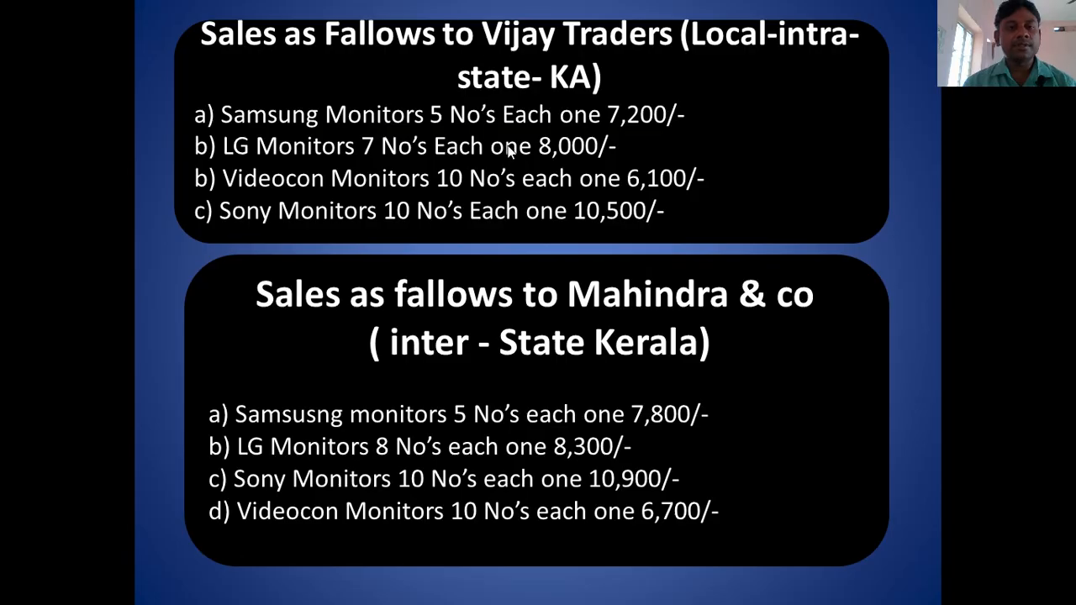
key(alt+Tab)
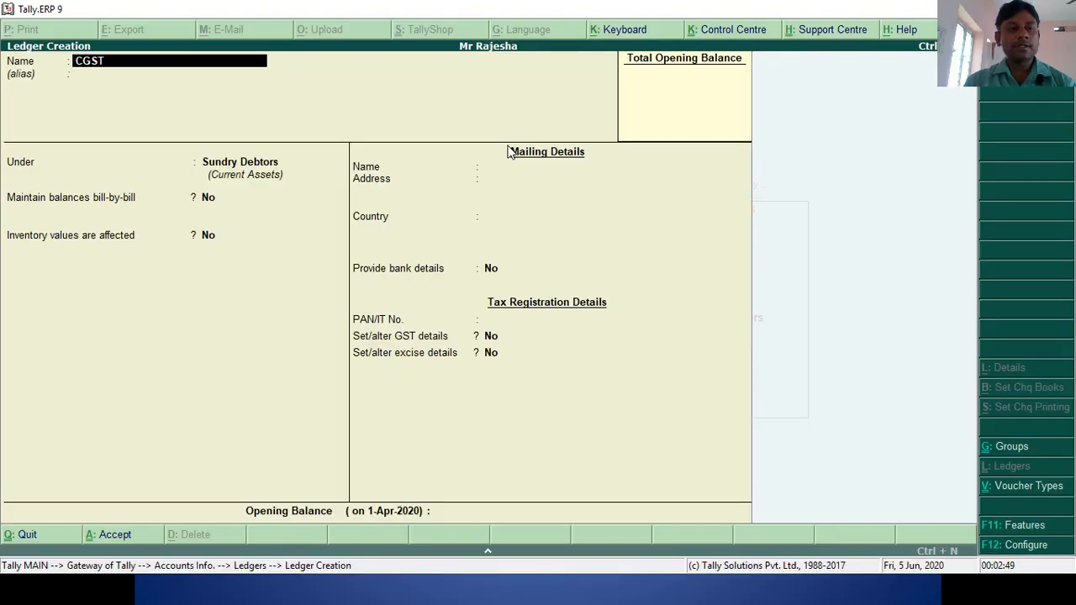
key(Return)
text(Du)
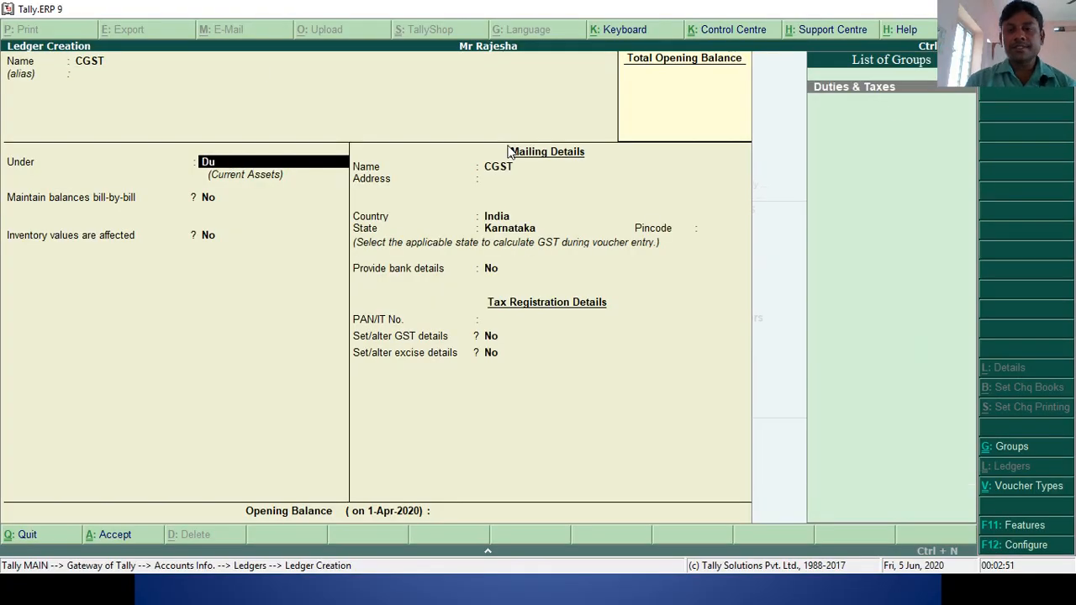
key(Return)
Set the CGST ledger's type of duty to GST, its tax type to Central Tax and its percentage of calculation to 9%
key(Up)
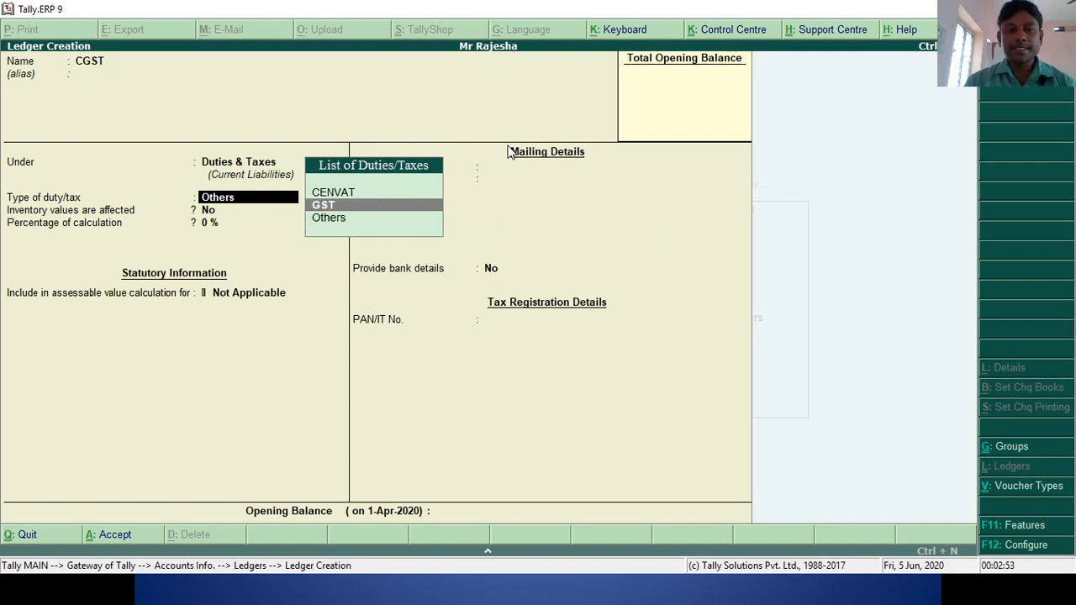
key(Return)
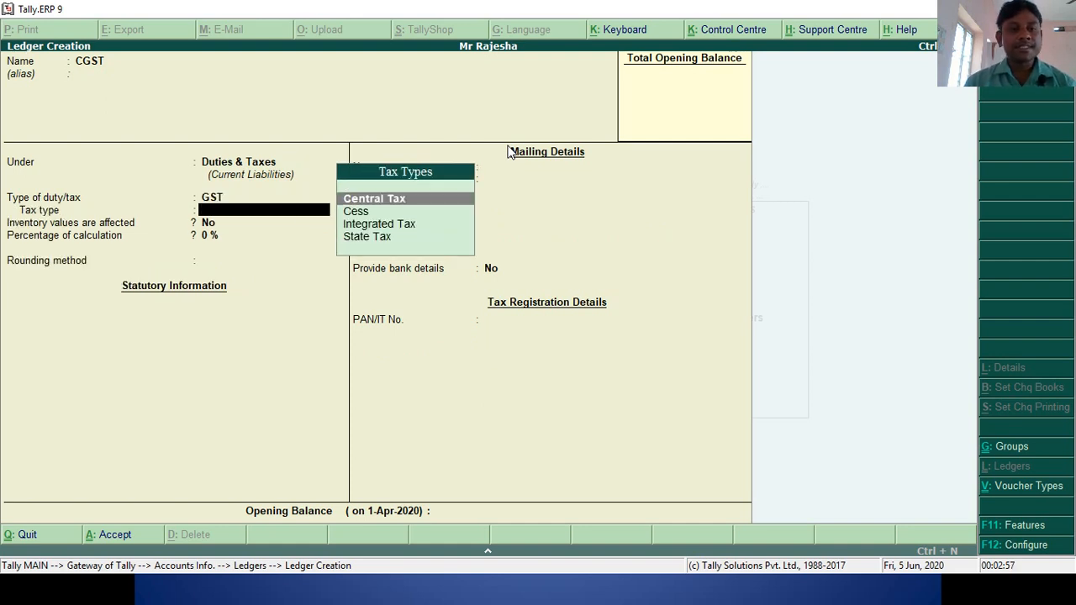
key(Return)
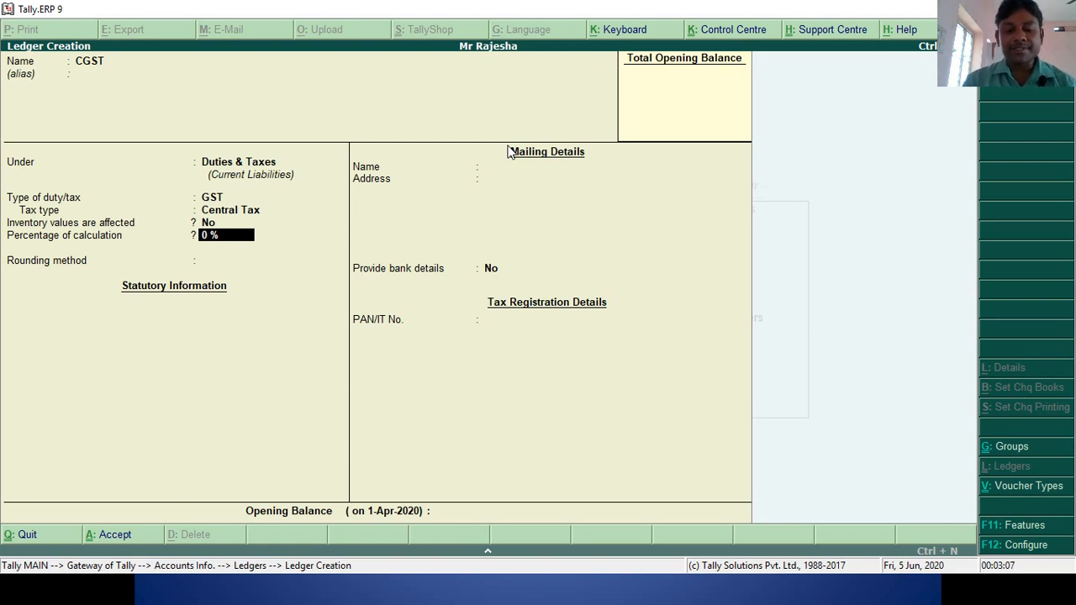
text(9)
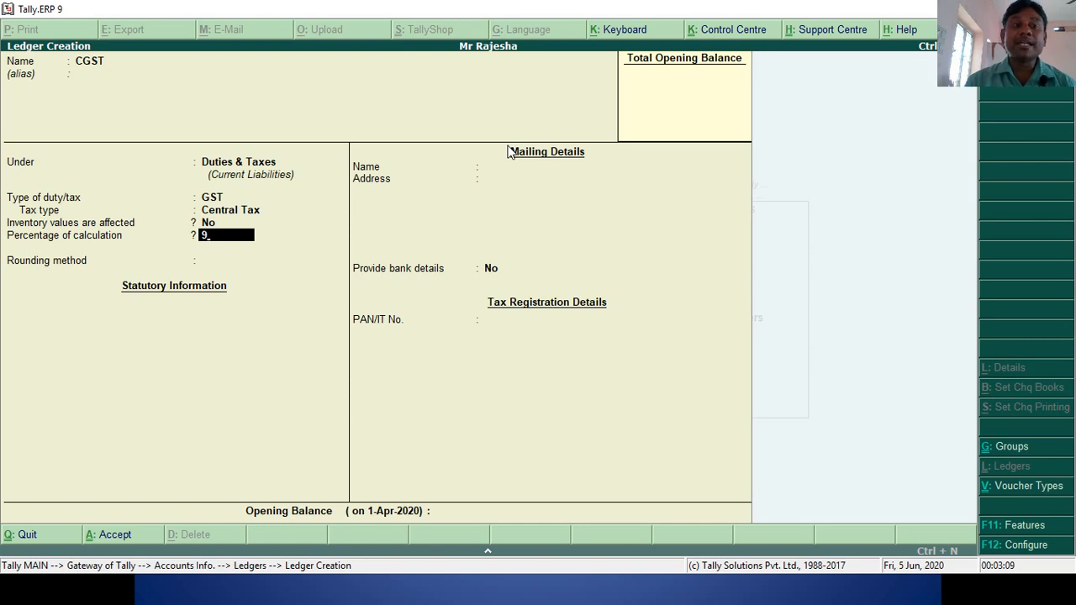
key(Return)
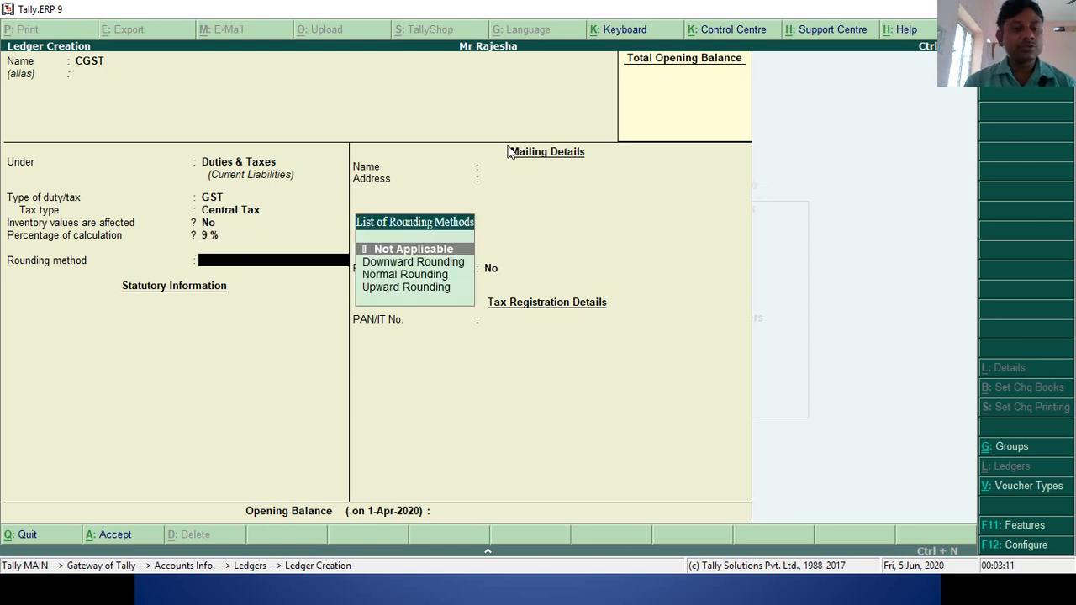
Set the CGST ledger's rounding method to Not Applicable, leave the bank and tax details at their defaults, and save the ledger
key(Return)
key(Return)
key(Return)
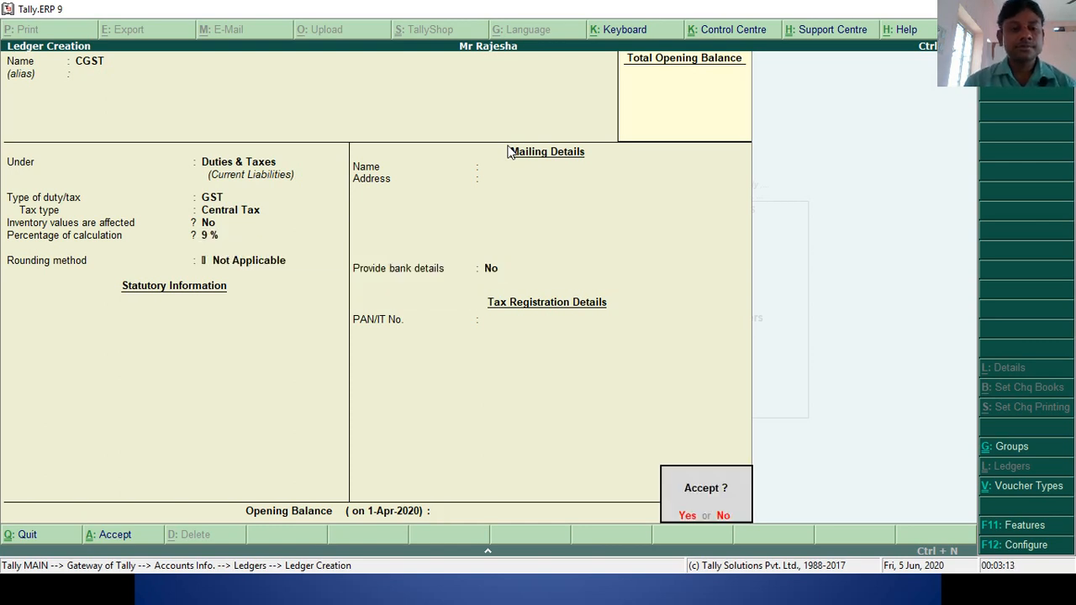
key(Return)
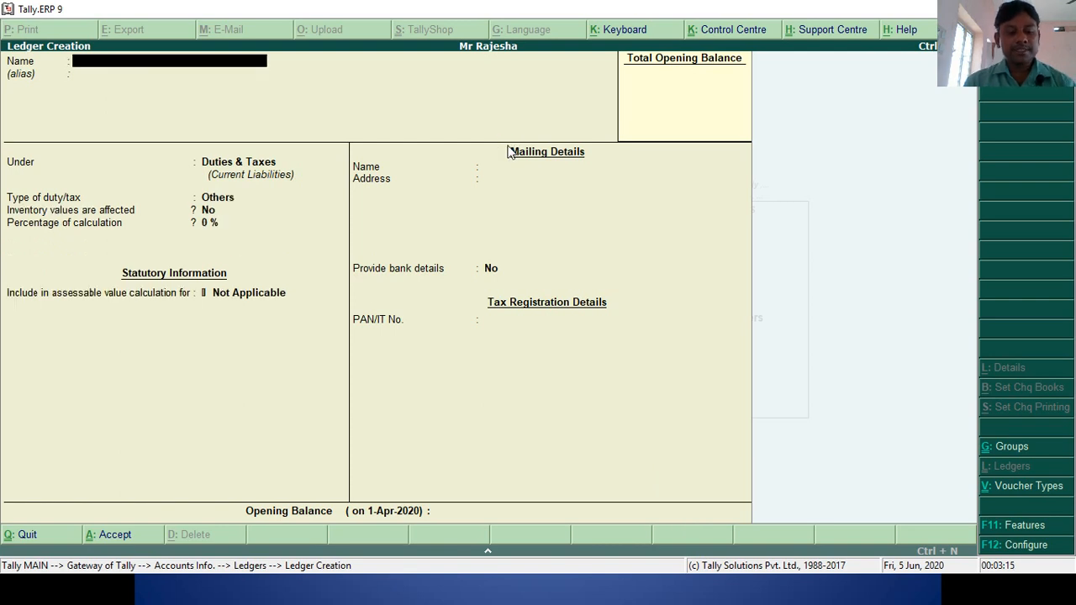
Enter a ledger named SGST under Duties & Taxes with GST as its type of duty
text(SGST)
key(Return)
key(Return)
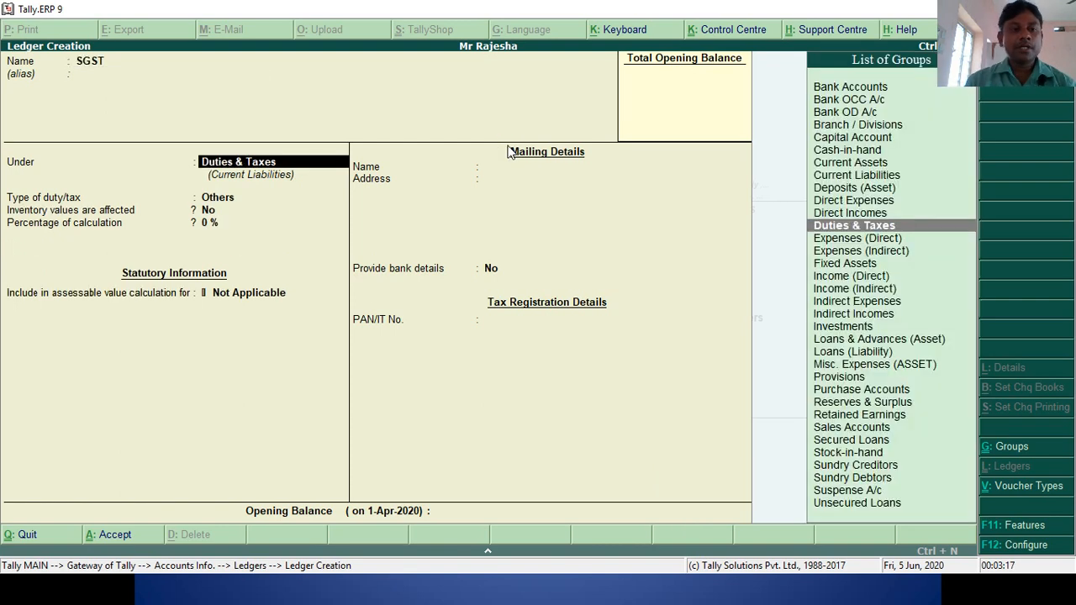
key(Return)
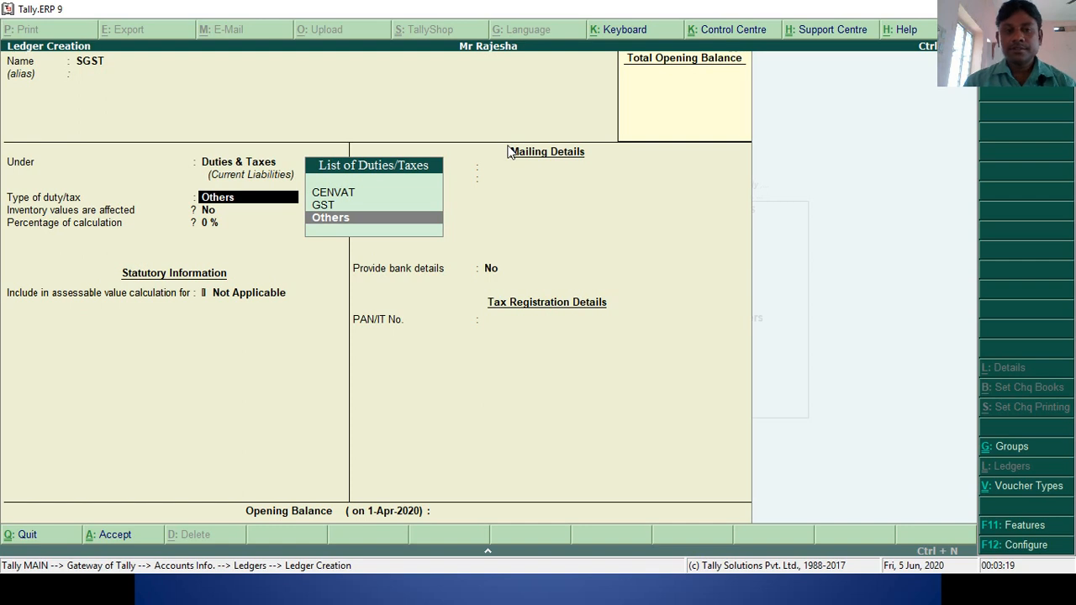
key(Up)
key(Return)
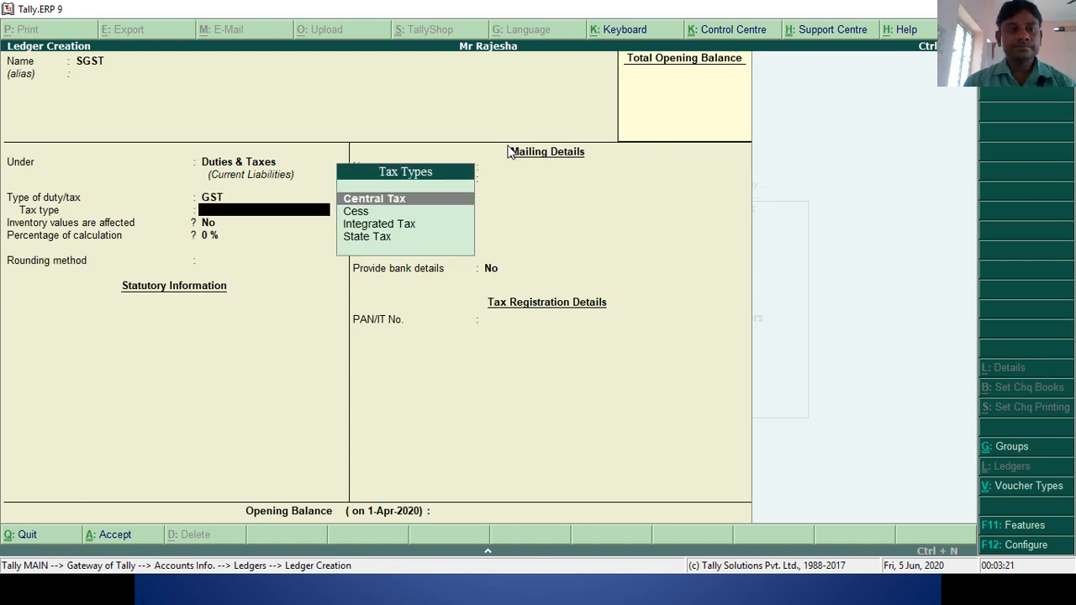
Set the SGST ledger's tax type to State Tax, percentage of calculation to 9% and rounding method to Not Applicable
key(Down)
key(Down)
key(Down)
key(Return)
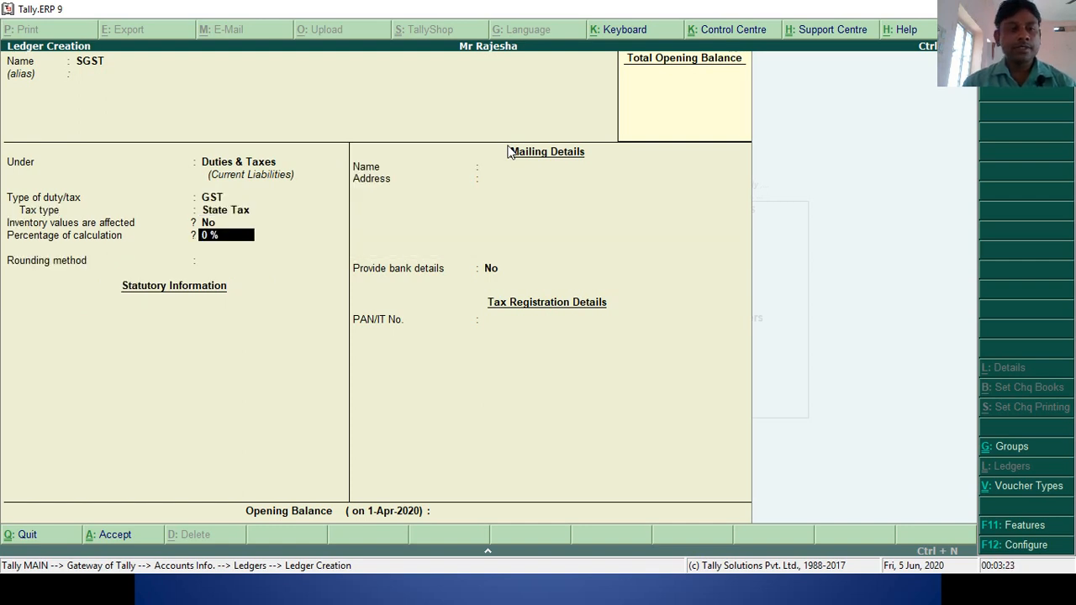
text(9)
key(Return)
key(Return)
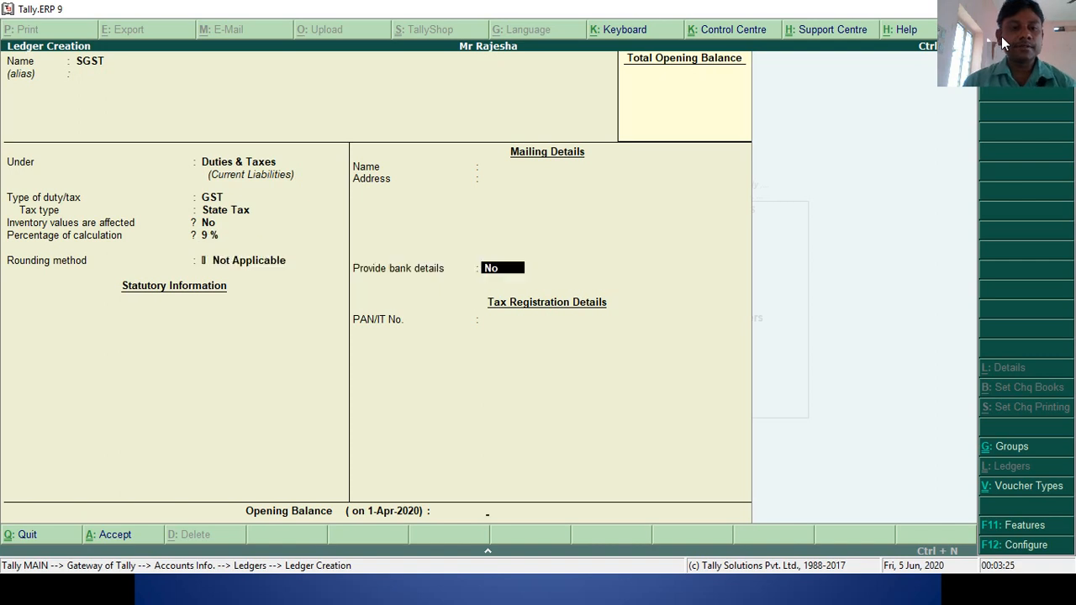
Save the SGST ledger with its bank and tax details at their defaults and name the next ledger IGST
key(Return)
key(Return)
text(Igst)
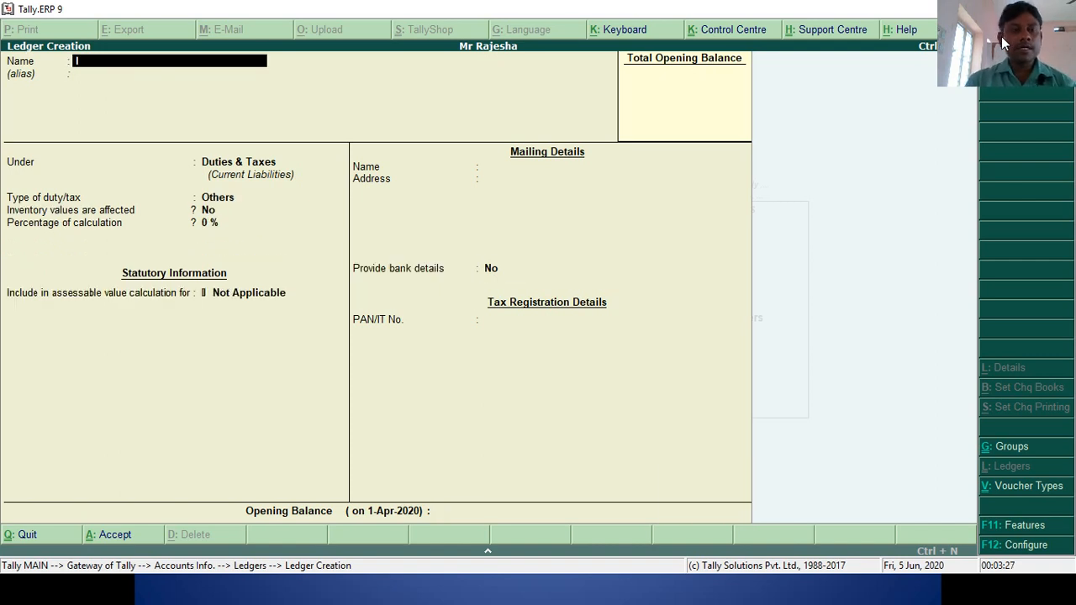
key(BackSpace)
key(BackSpace)
key(BackSpace)
key(BackSpace)
text(IGST)
key(Return)
key(Return)
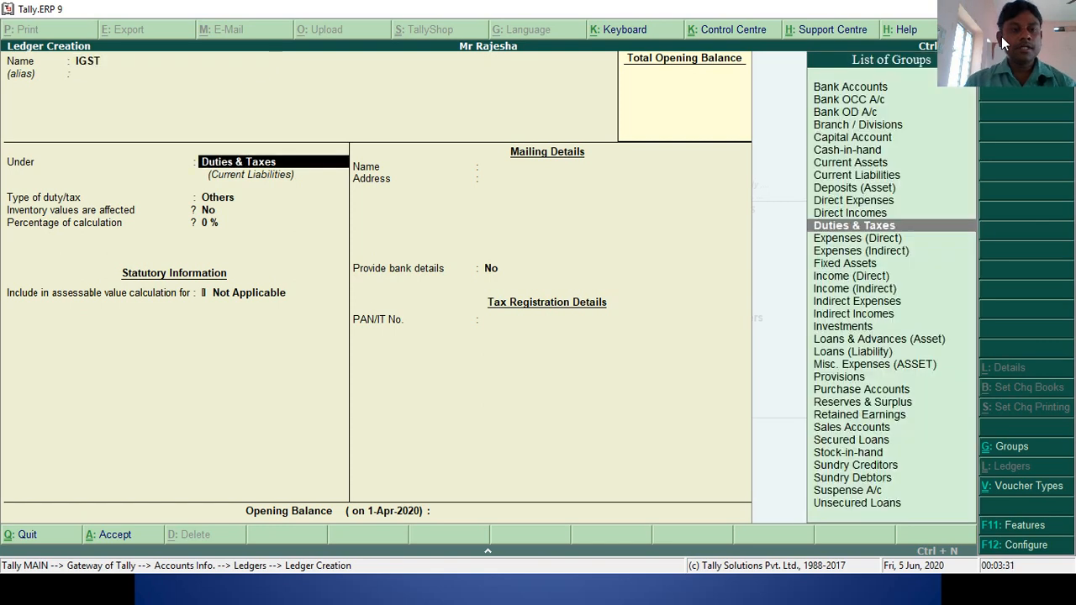
Place the IGST ledger under Duties & Taxes, with GST as its type of duty and Integrated Tax as its tax type
key(Return)
key(Up)
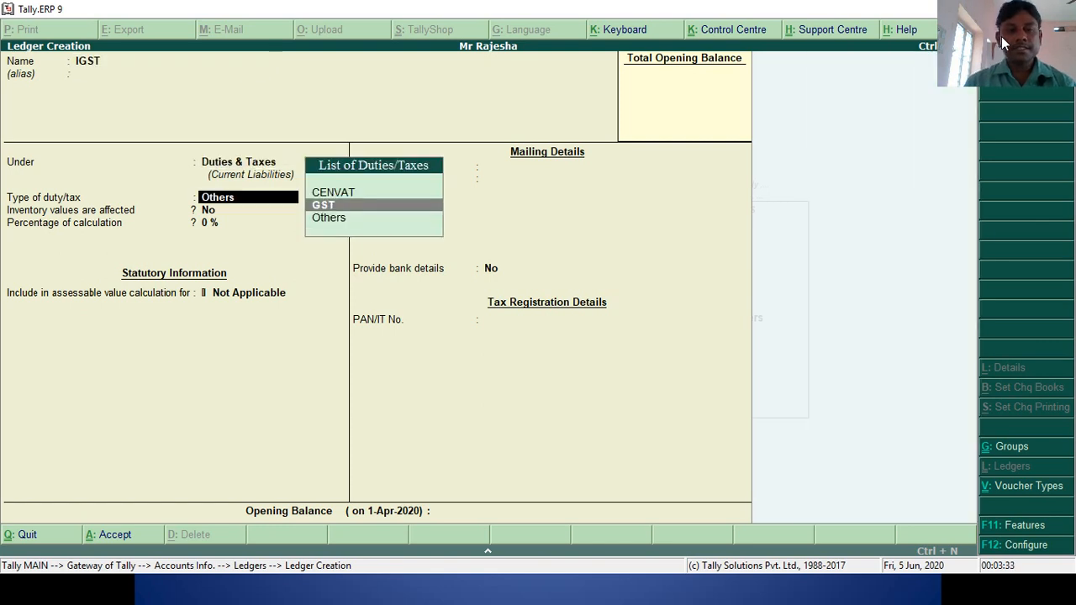
key(Return)
key(Down)
key(Down)
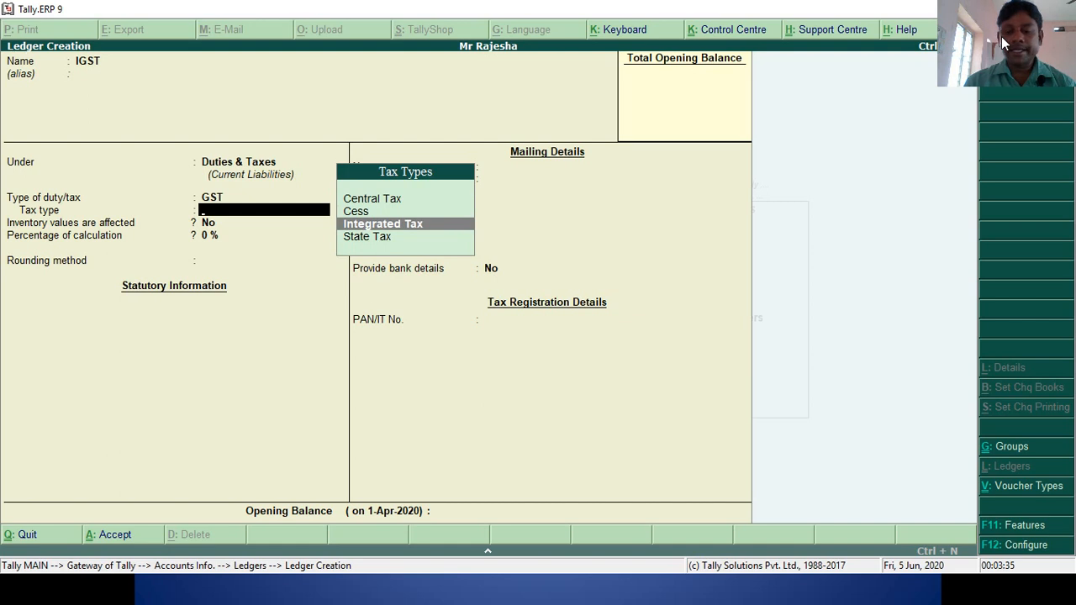
key(Return)
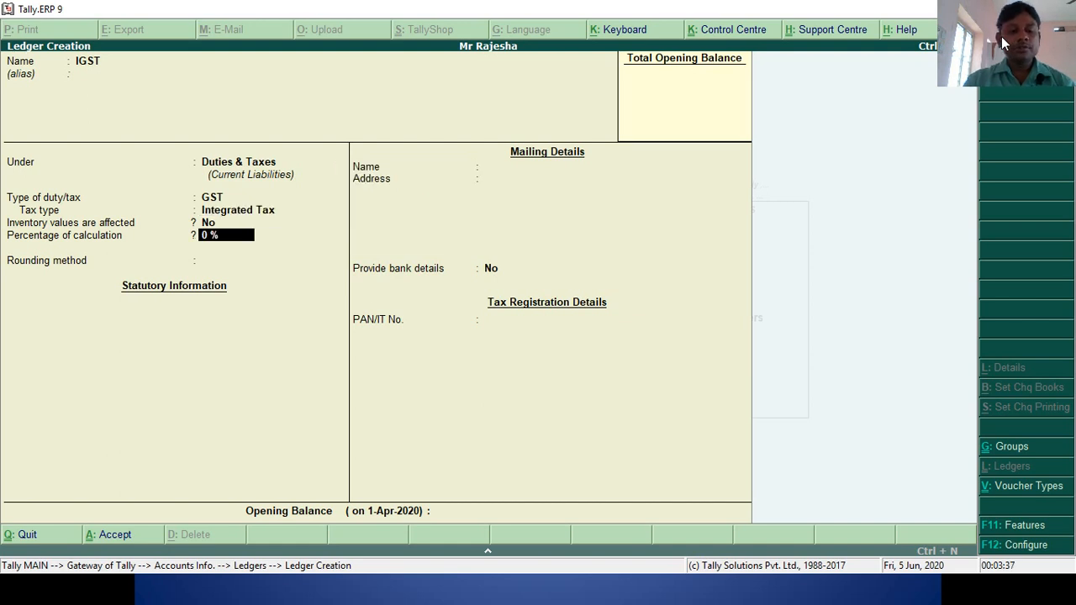
Set the IGST ledger's percentage of calculation to 18% and rounding method to Not Applicable, and save the ledger
text(18)
key(Return)
key(Return)
key(Return)
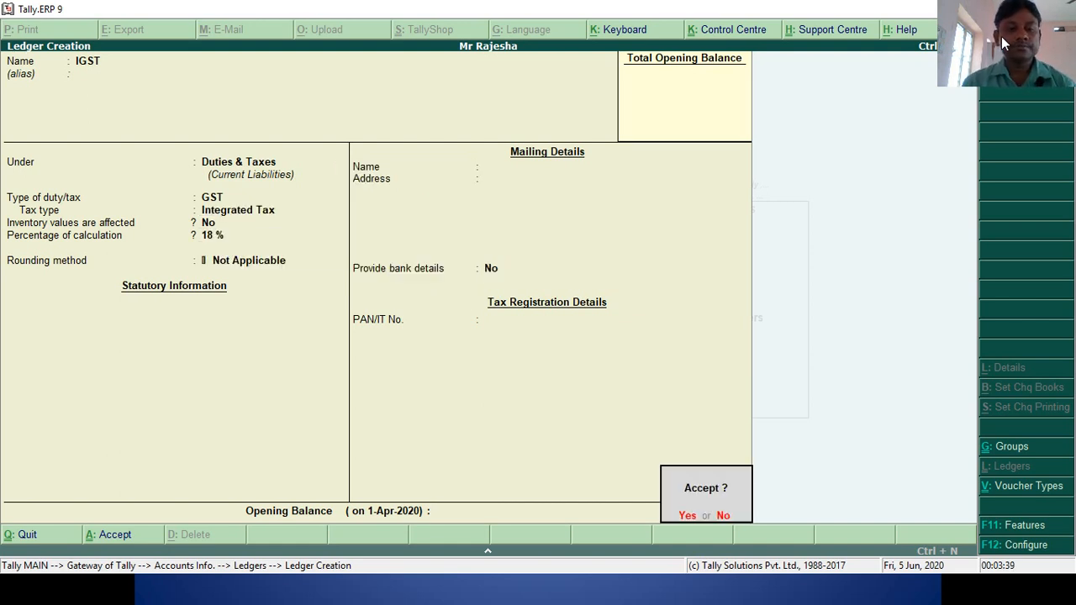
key(Escape)
key(ctrl+a)
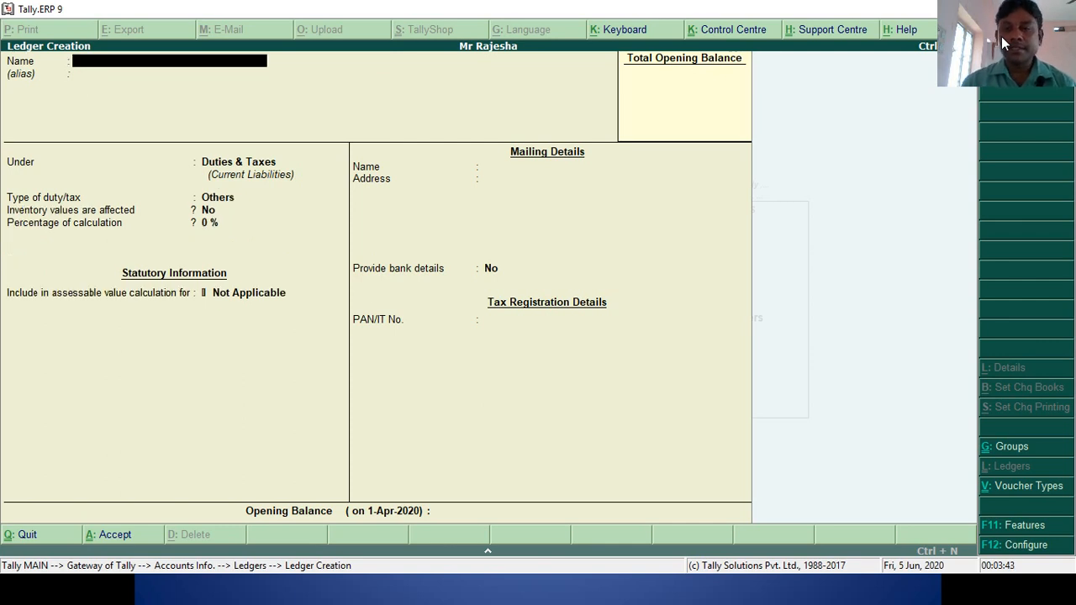
Leave ledger creation, return to the Gateway of Tally and open Accounting Vouchers
key(Escape)
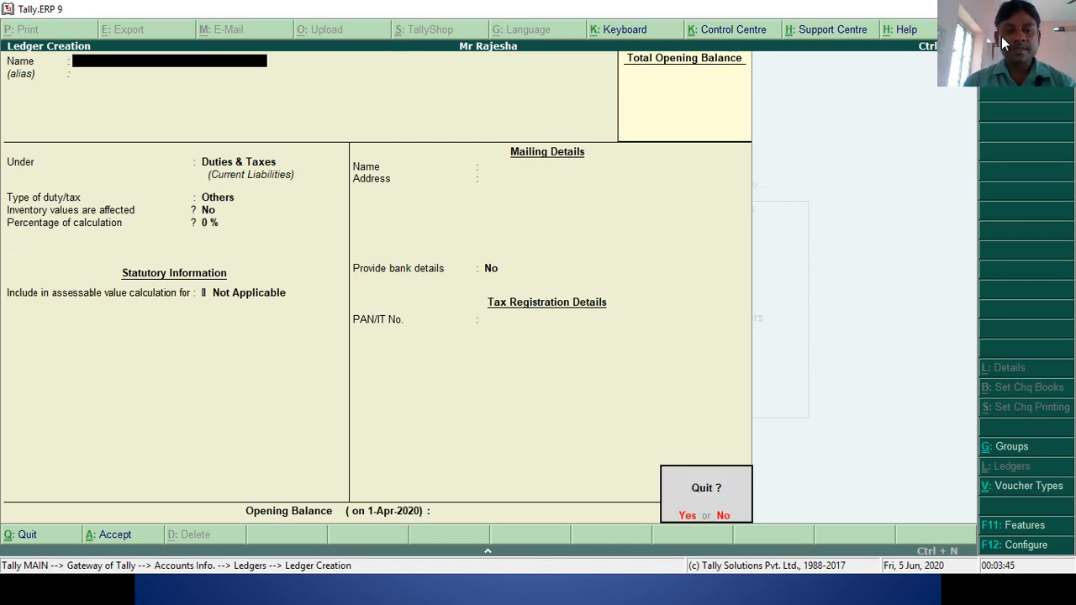
key(Return)
key(Escape)
key(Escape)
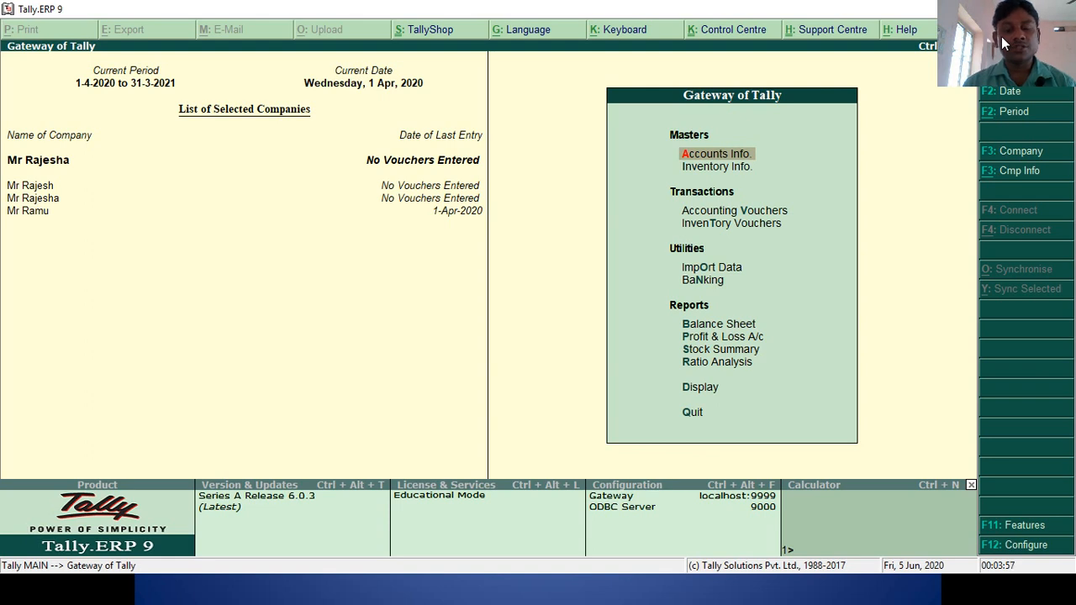
key(Down)
key(Down)
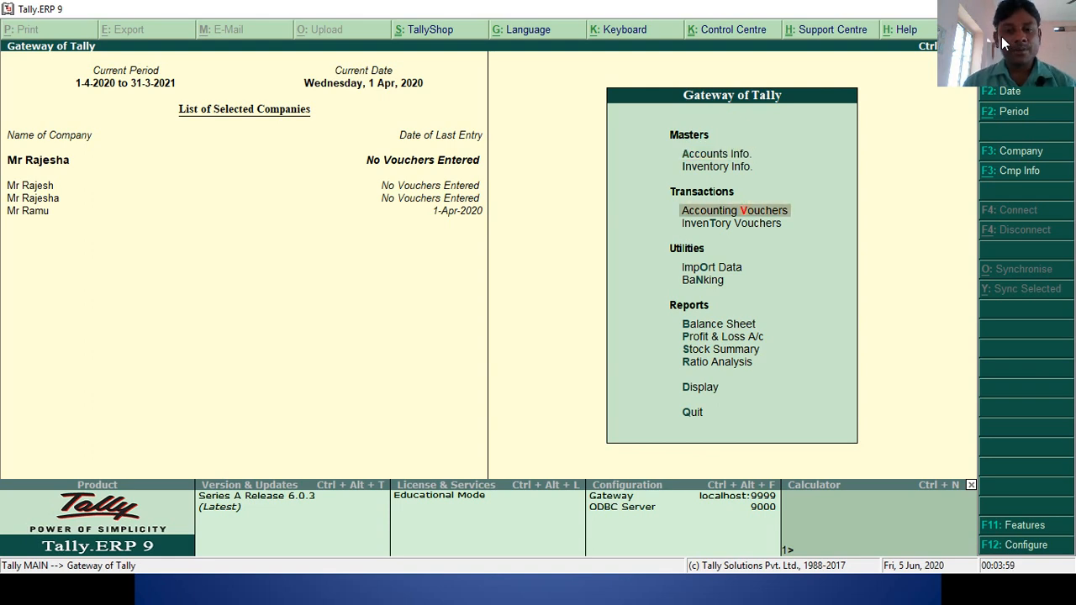
key(Return)
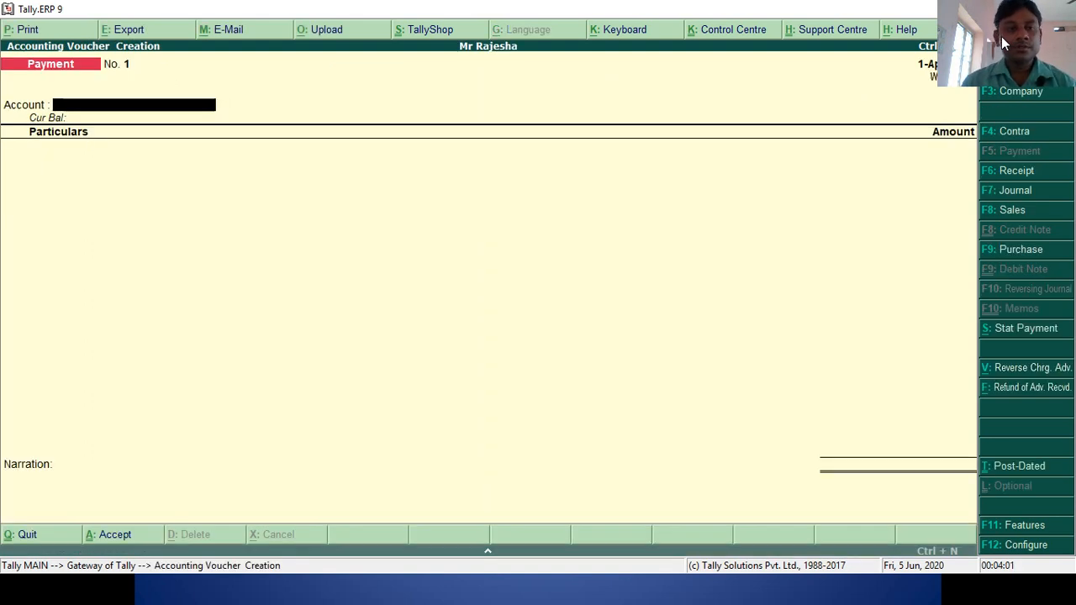
Consult the slide with the opening capital transaction, and start a receipt voucher in Tally.ERP 9 with Cash as the account
key(alt+Tab)
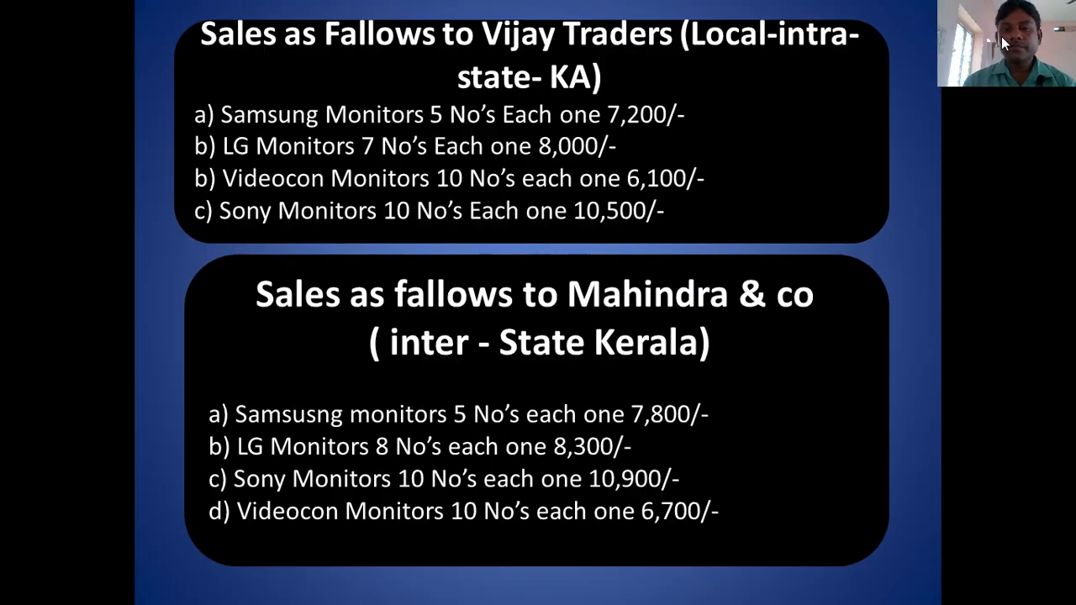
key(Up)
key(Up)
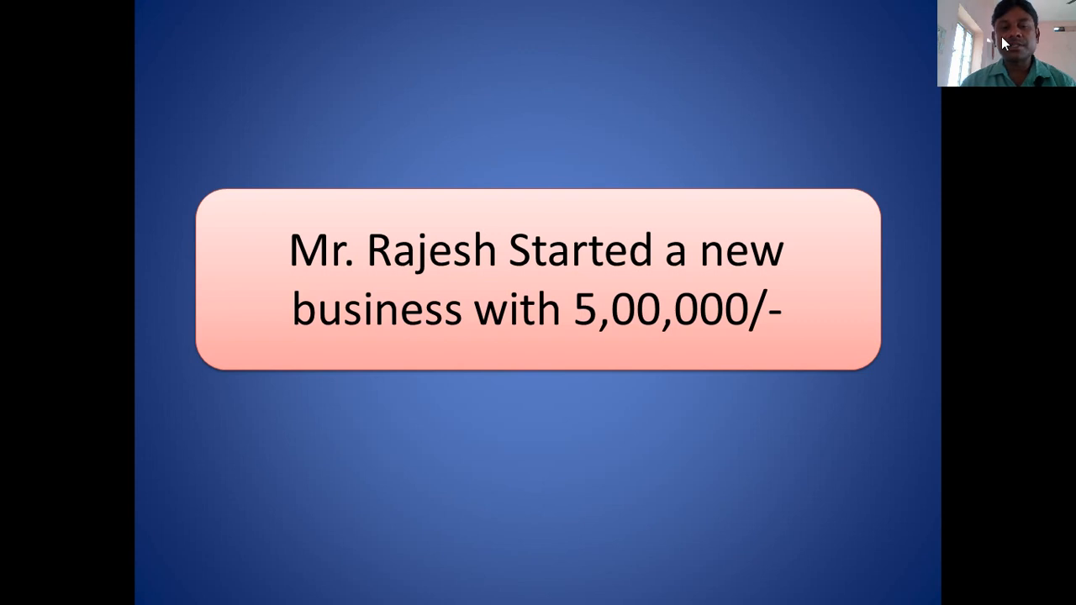
key(alt+Tab)
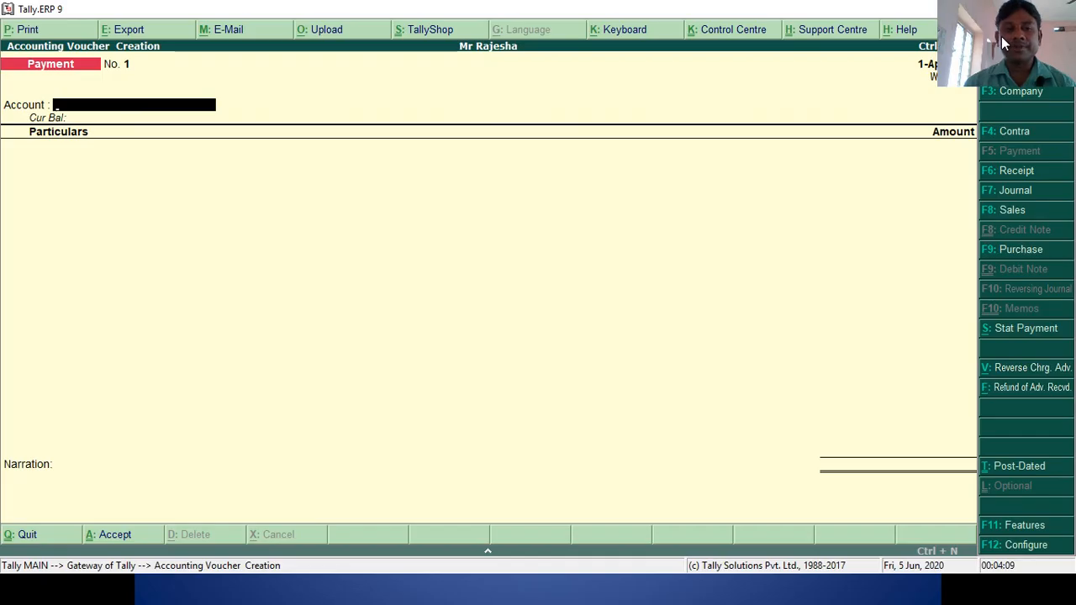
click(1008, 171)
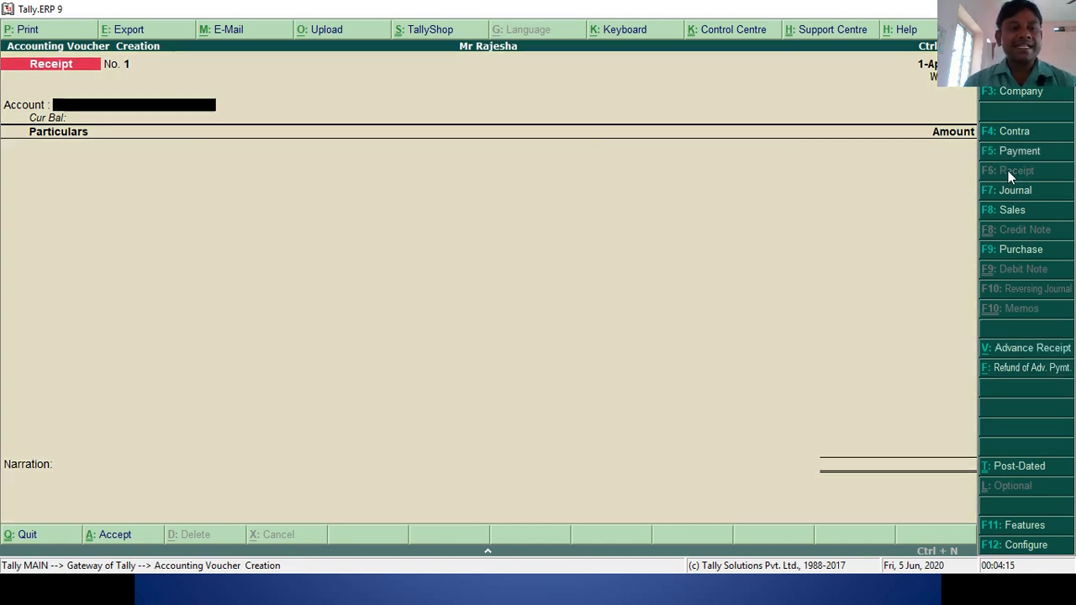
text(Cap)
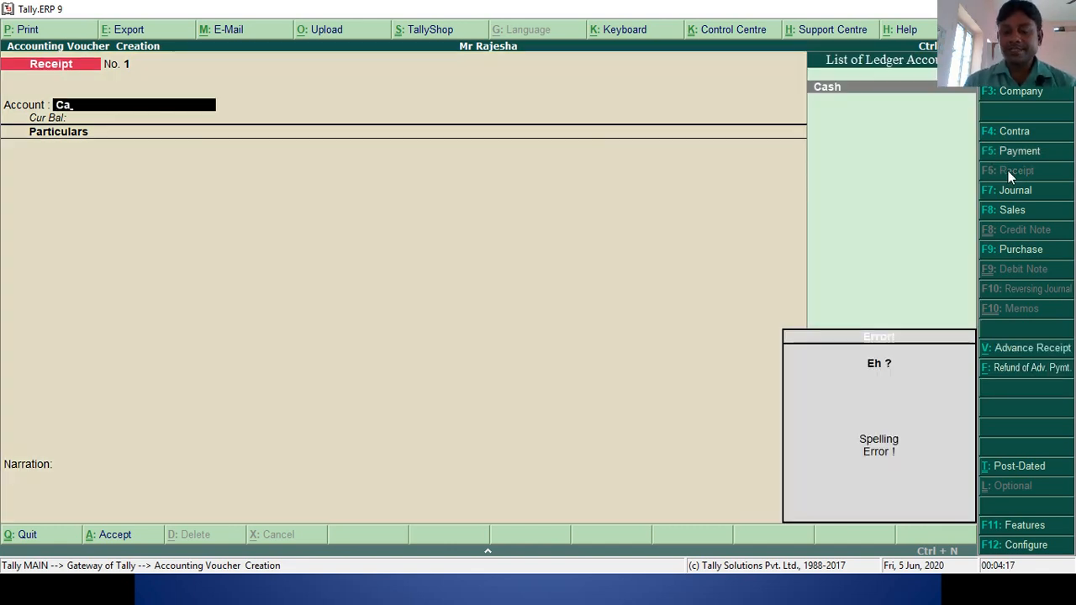
key(Return)
Enter the owner's capital ledger in the receipt voucher with an amount of 5,00,000 and save the voucher
text(Mr)
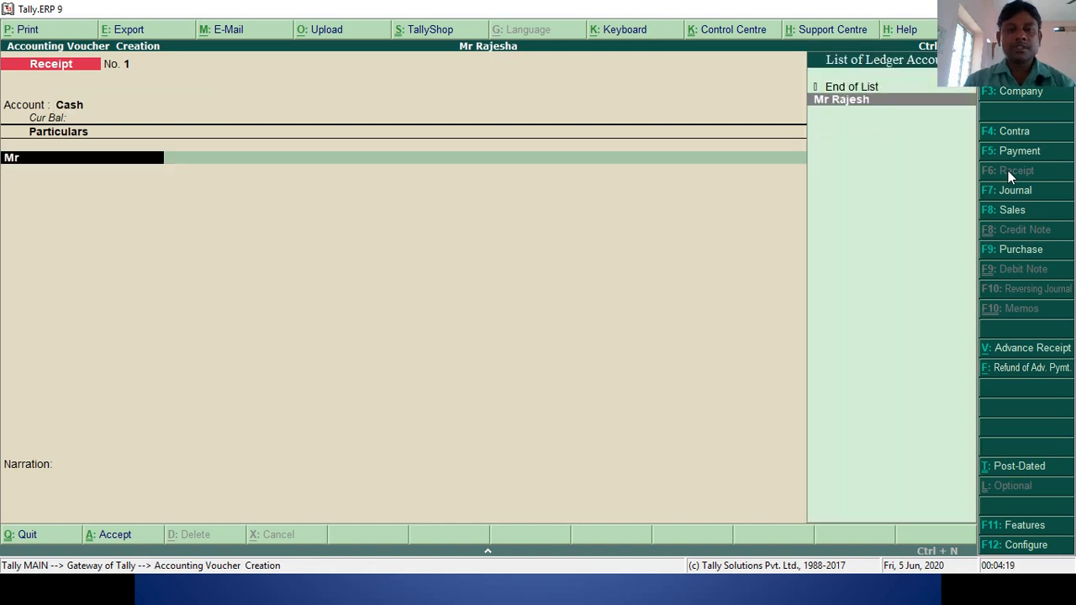
key(Return)
text(5)
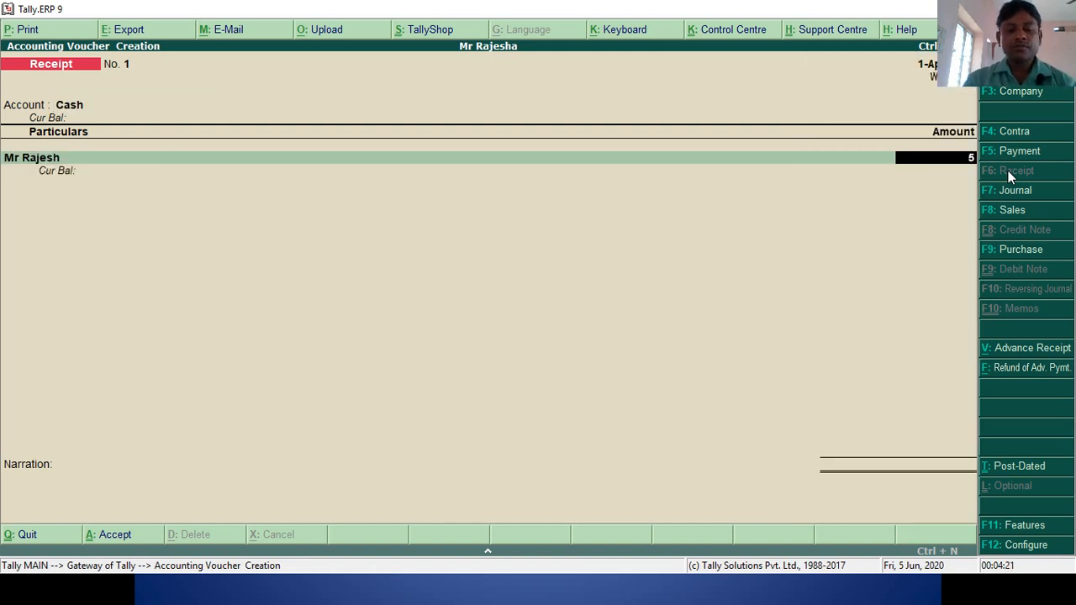
text(,00,000000)
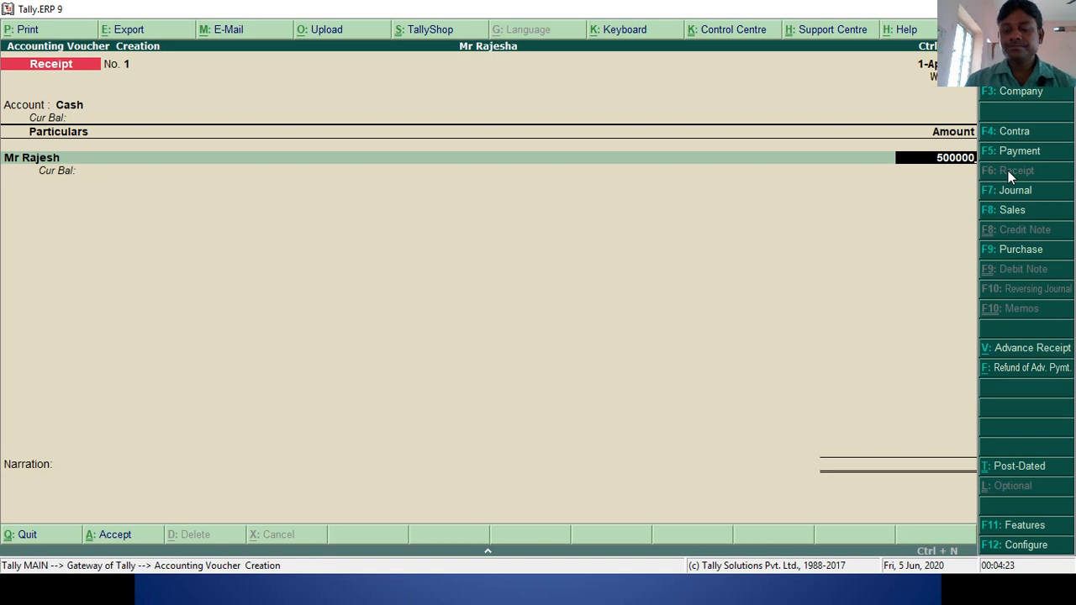
key(Return)
key(Return)
key(Return)
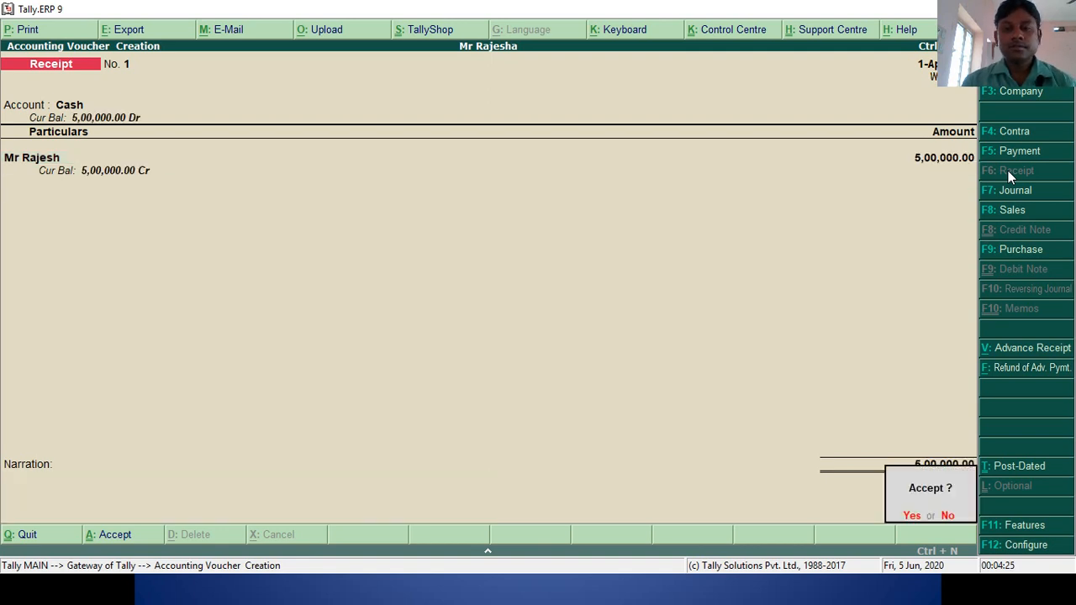
key(Return)
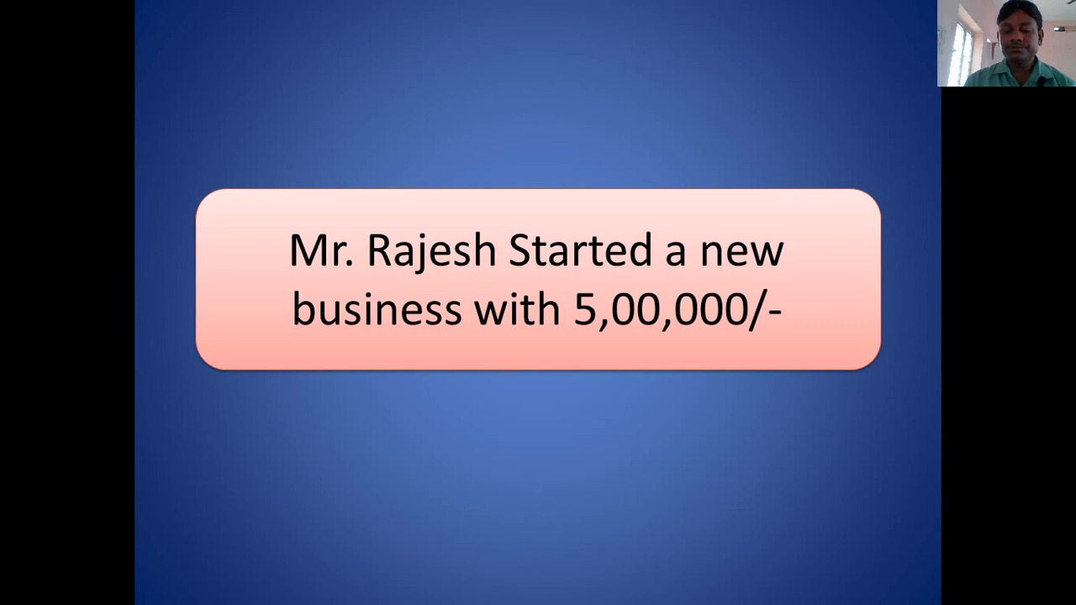
Consult the purchase transactions slide, and start a purchase voucher in Tally.ERP 9 with Vimal Traders as the party account
key(Right)
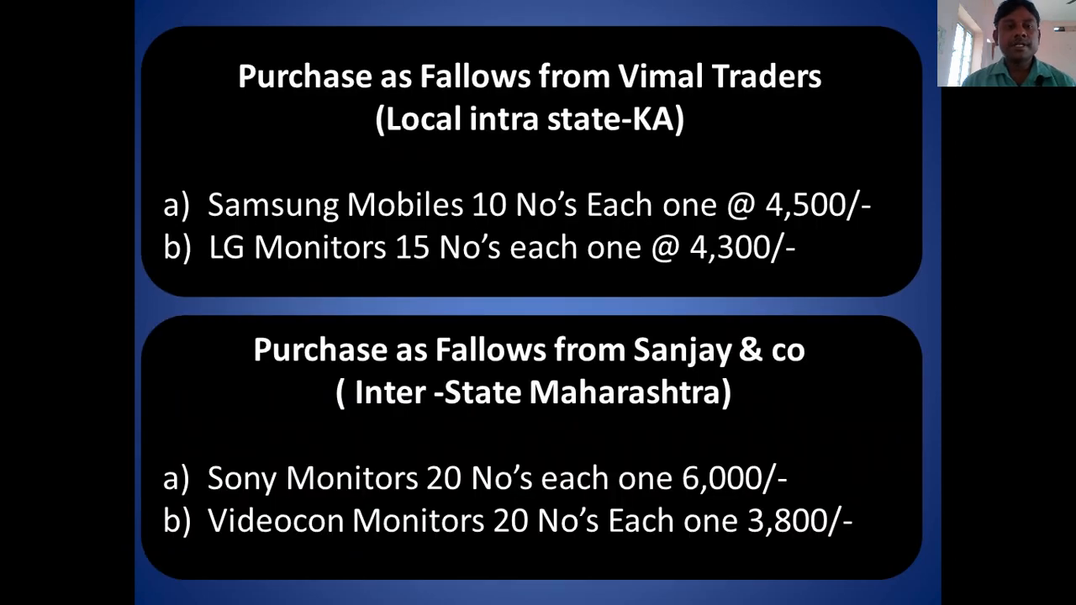
key(alt+Tab)
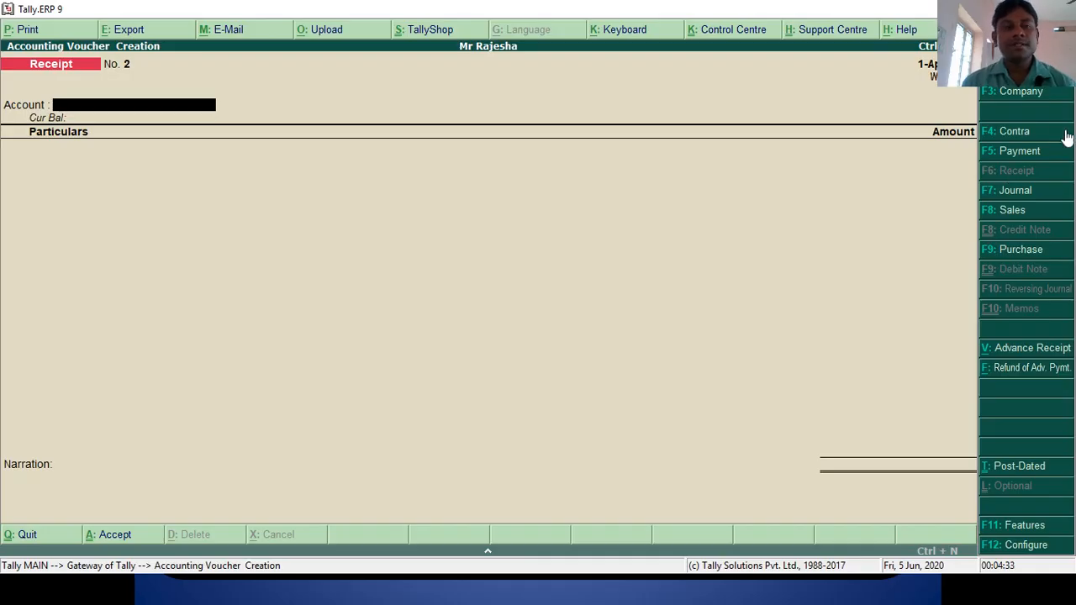
click(1027, 252)
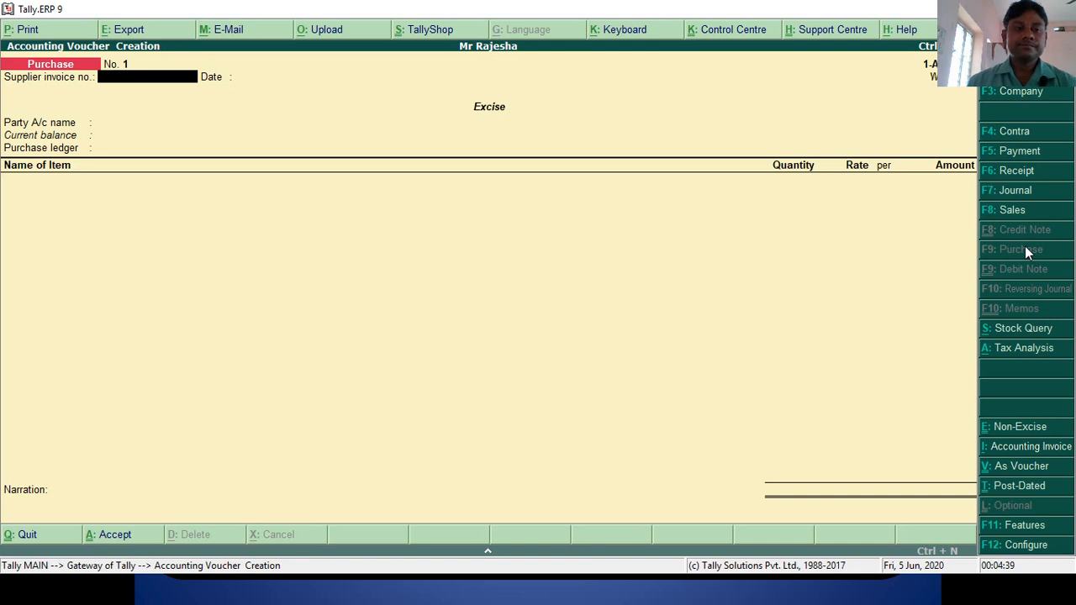
key(Return)
key(Return)
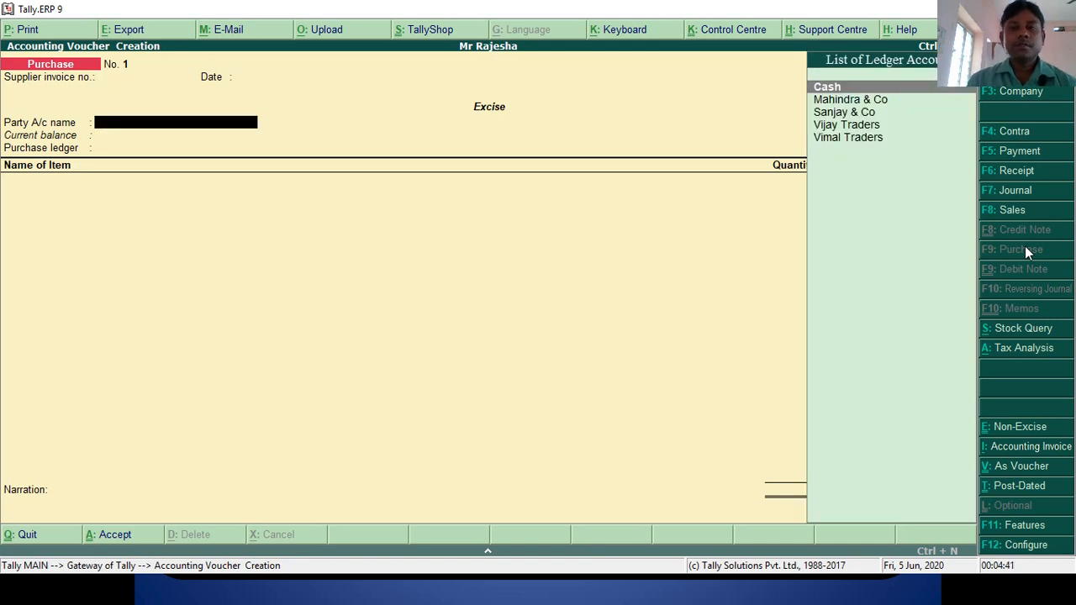
key(Down)
key(Down)
key(Down)
key(Down)
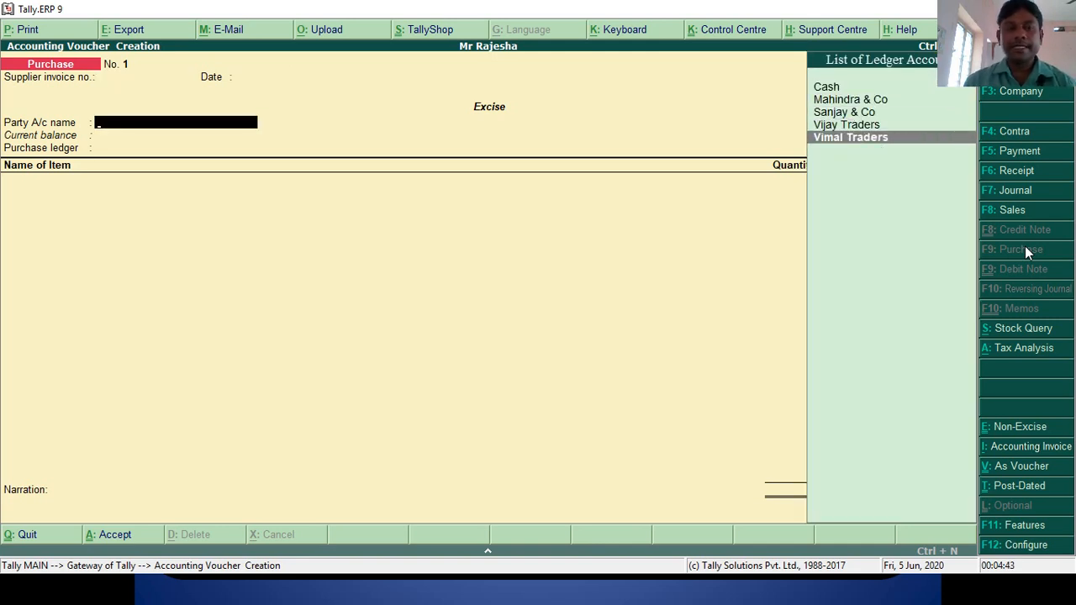
key(Return)
Keep the Vimal Traders party details at their defaults and set the purchase ledger to Purchase
key(Return)
key(Return)
key(Return)
key(Return)
key(Return)
key(Return)
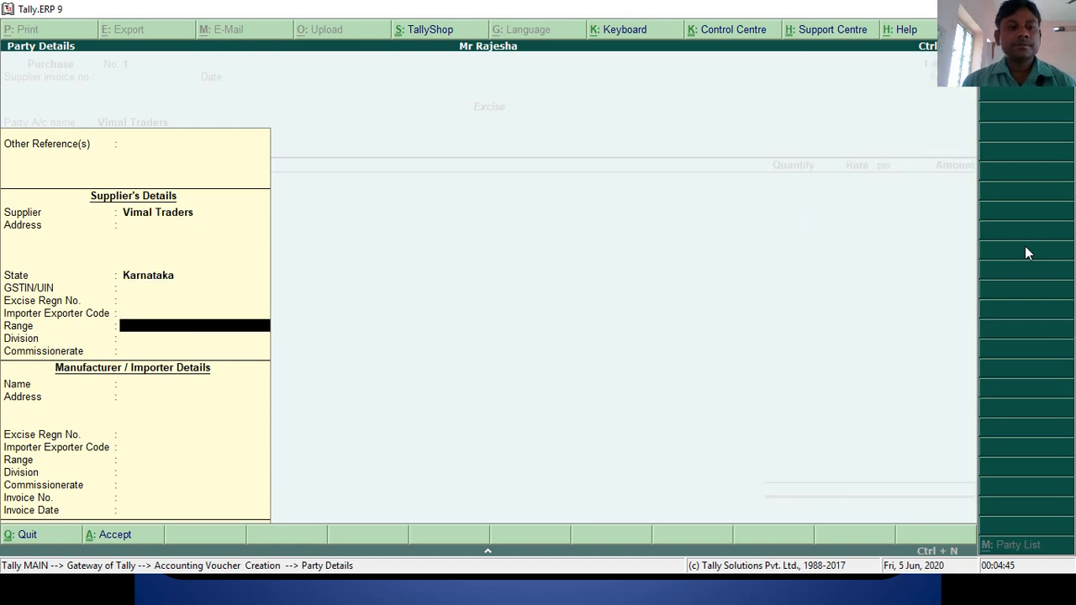
key(Return)
key(Return)
key(Return)
key(Return)
key(Return)
key(Return)
key(Return)
key(Return)
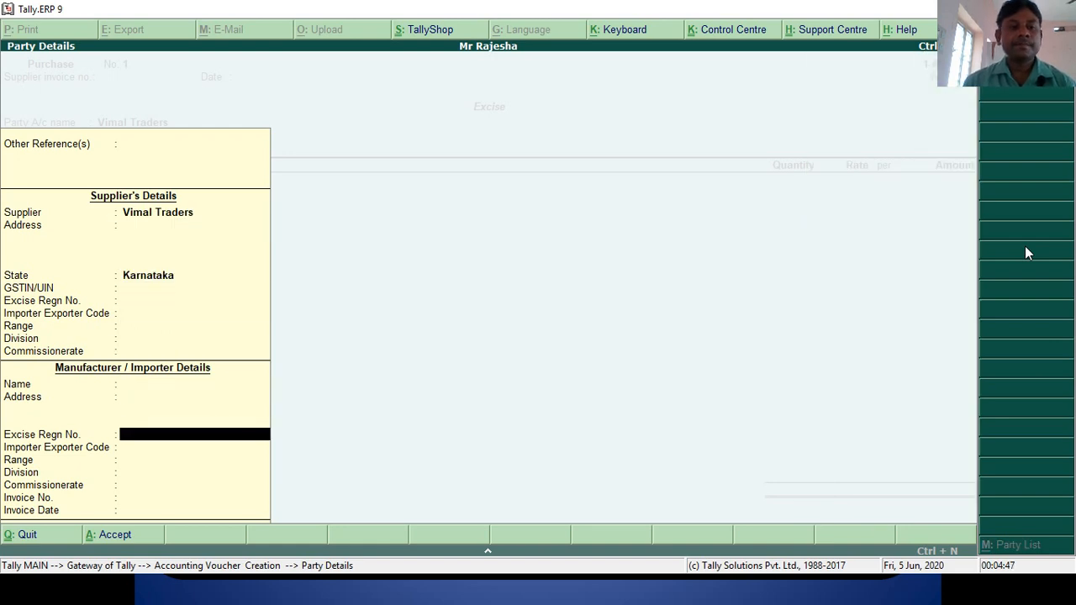
key(Return)
key(Return)
key(Return)
key(Return)
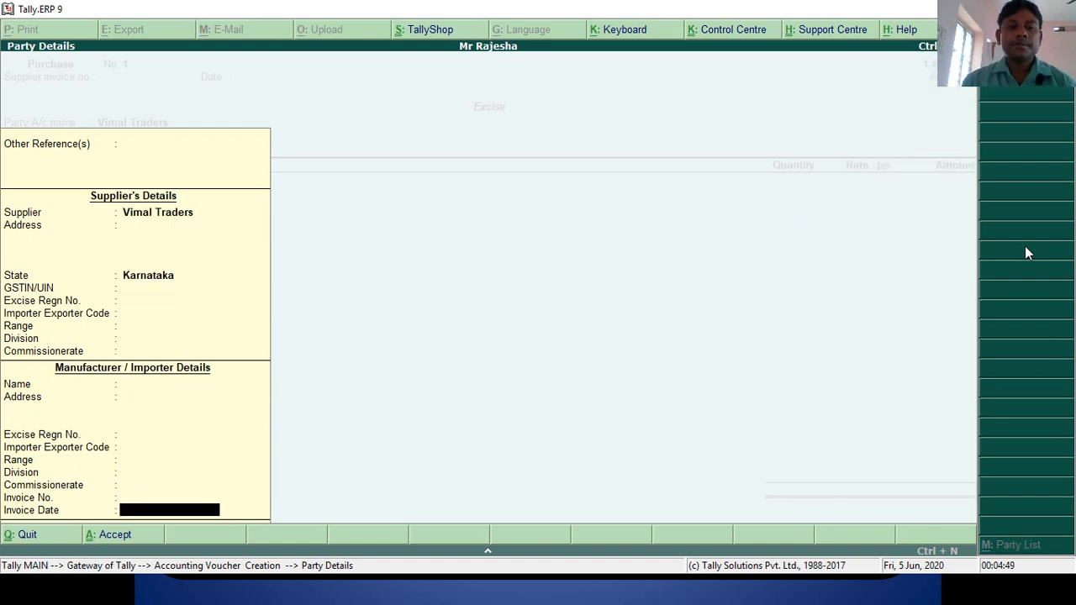
key(Return)
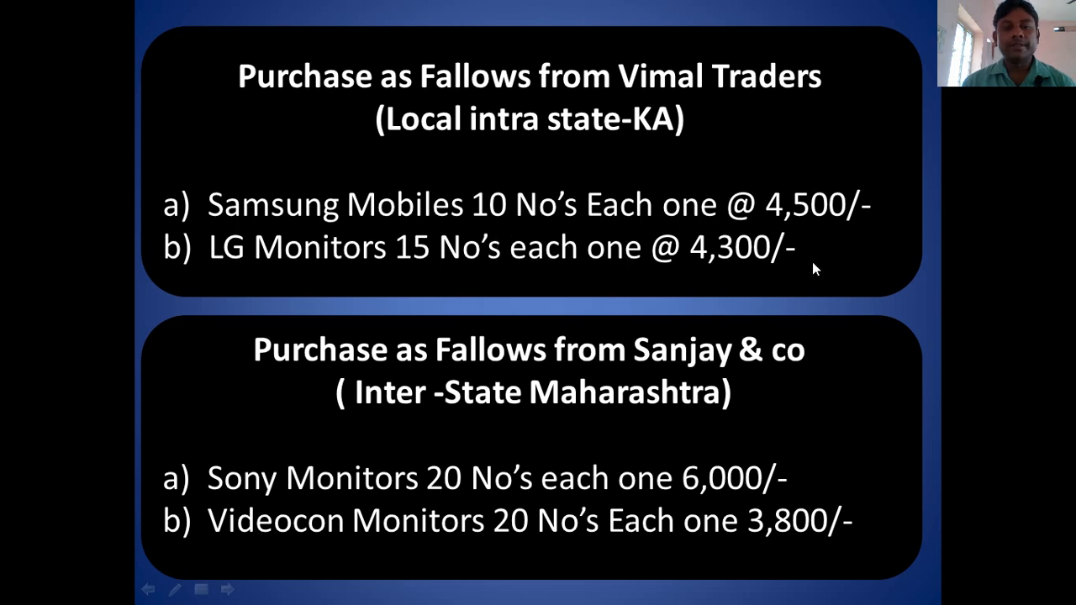
Start a new stock item from the Tally.ERP 9 purchase voucher, consult the purchase slide, and name the item Samsung Monitors under Primary
key(alt+Tab)
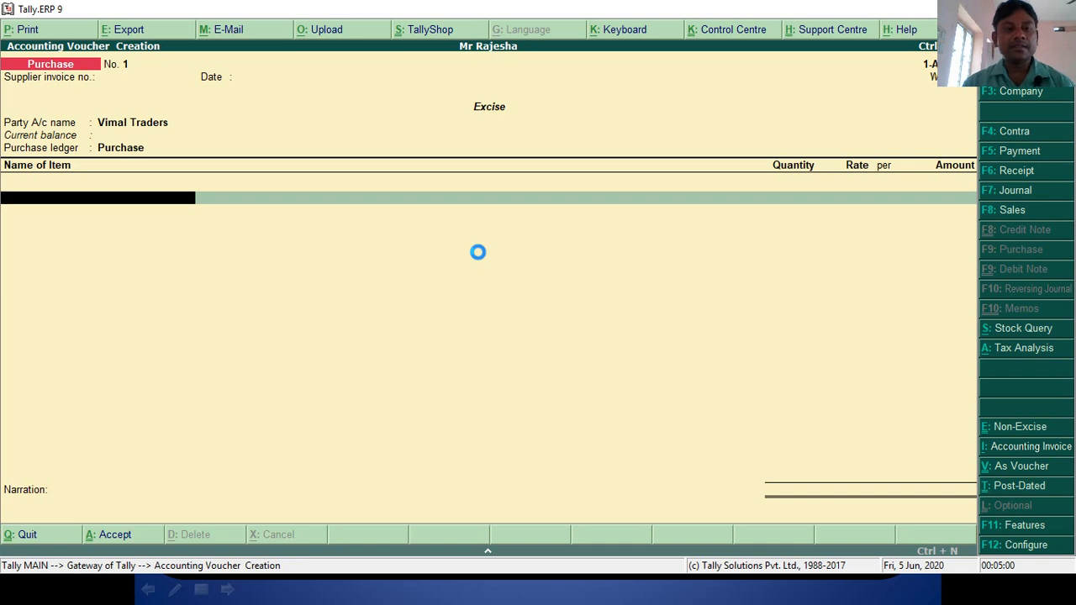
key(alt+c)
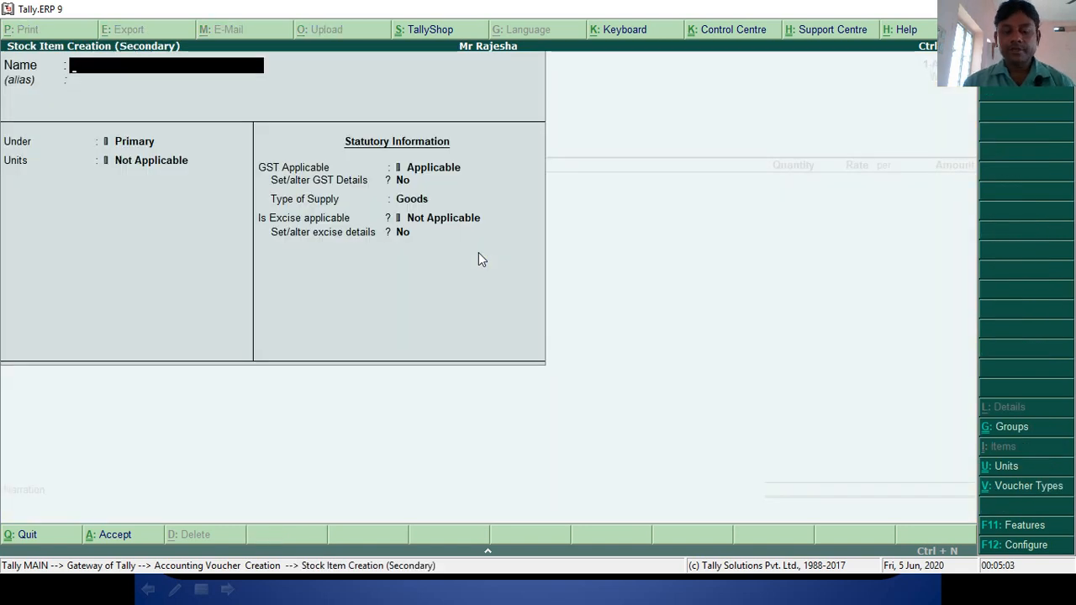
key(alt+Tab)
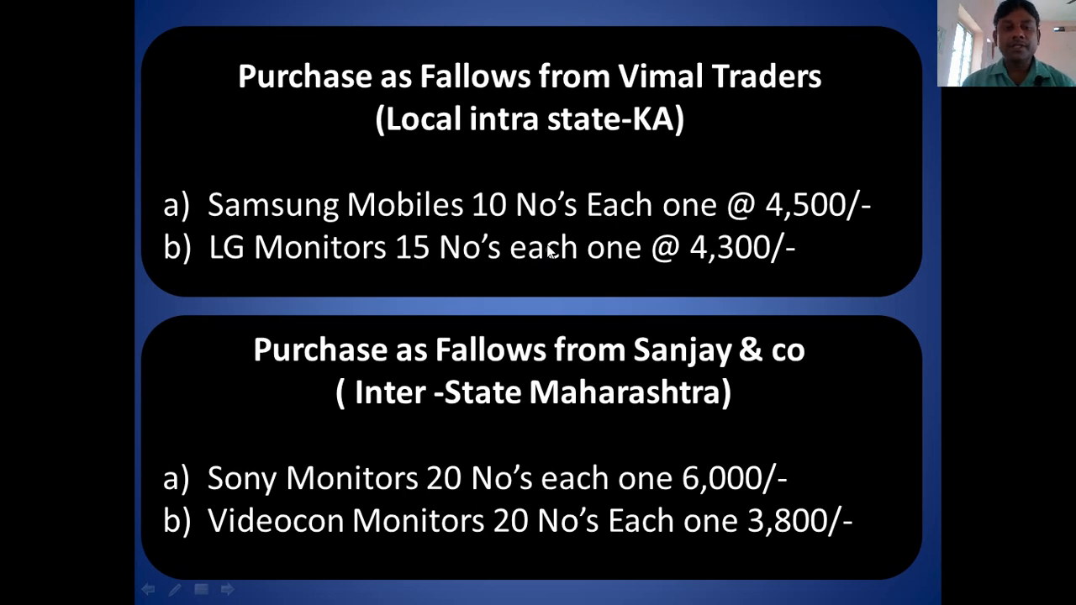
key(alt+Tab)
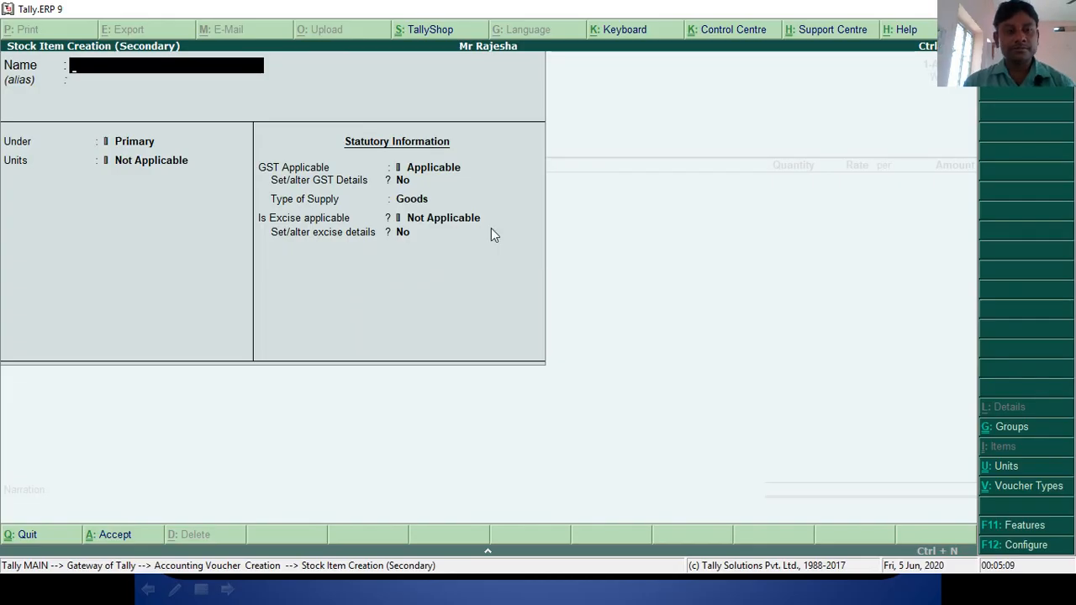
key(alt+Tab)
key(alt+Tab)
text(Sa)
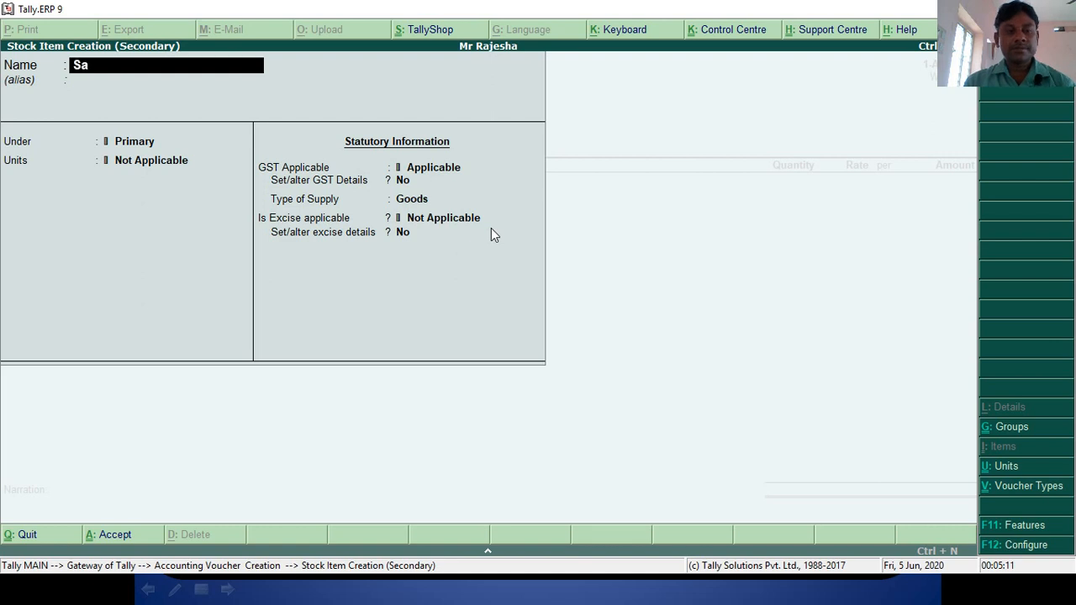
text(msung)
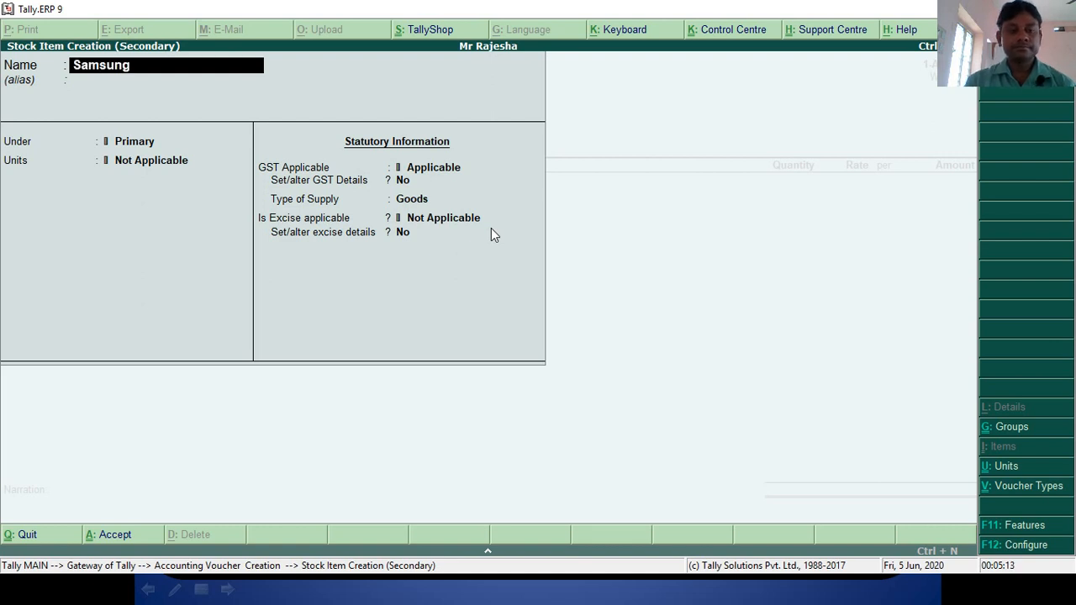
text( Monitors)
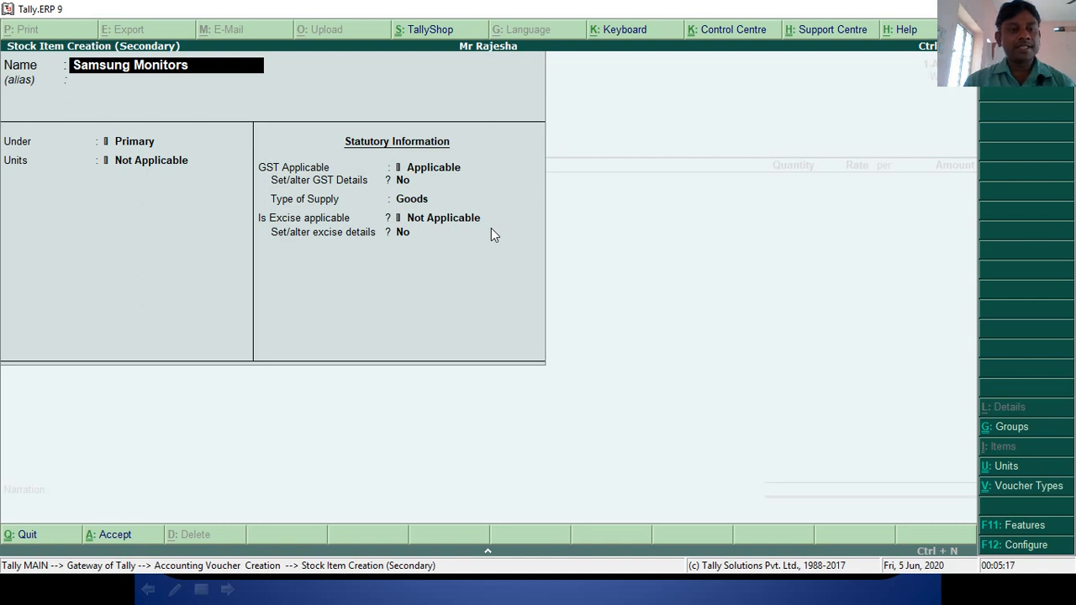
key(Return)
key(Return)
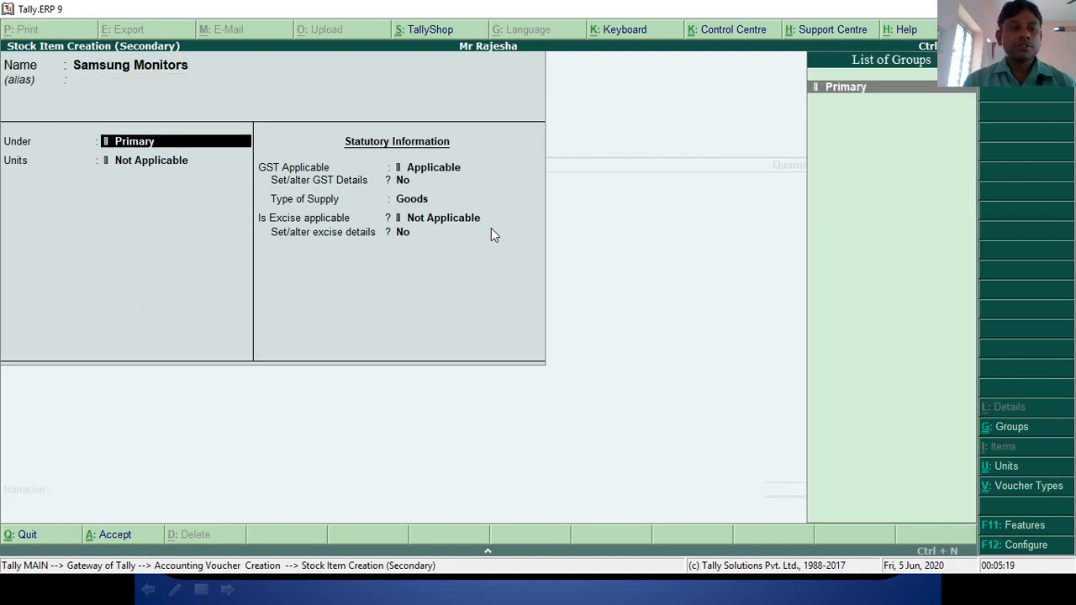
key(Return)
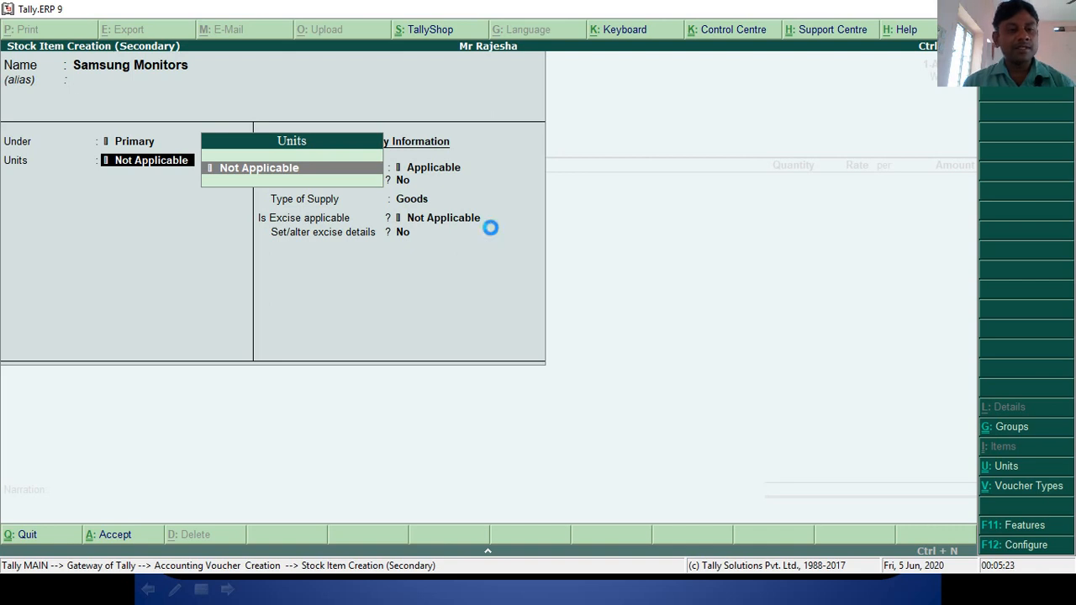
Create a simple unit with the symbol No's, formal name Number and 0 decimal places for the Samsung Monitors item
key(alt+c)
text(No)
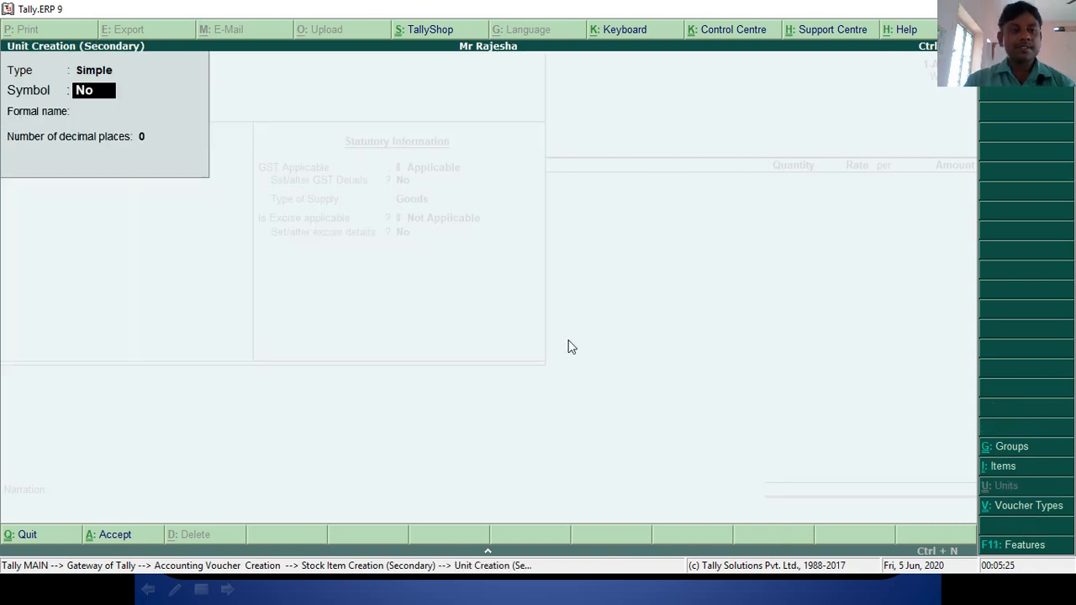
text('s)
key(Return)
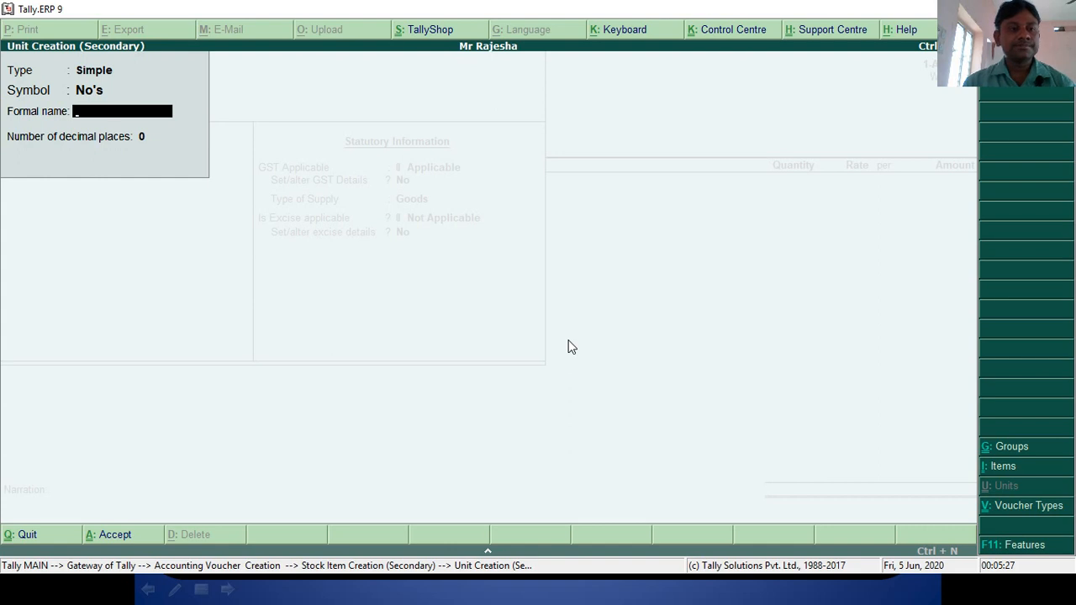
text(Numbers)
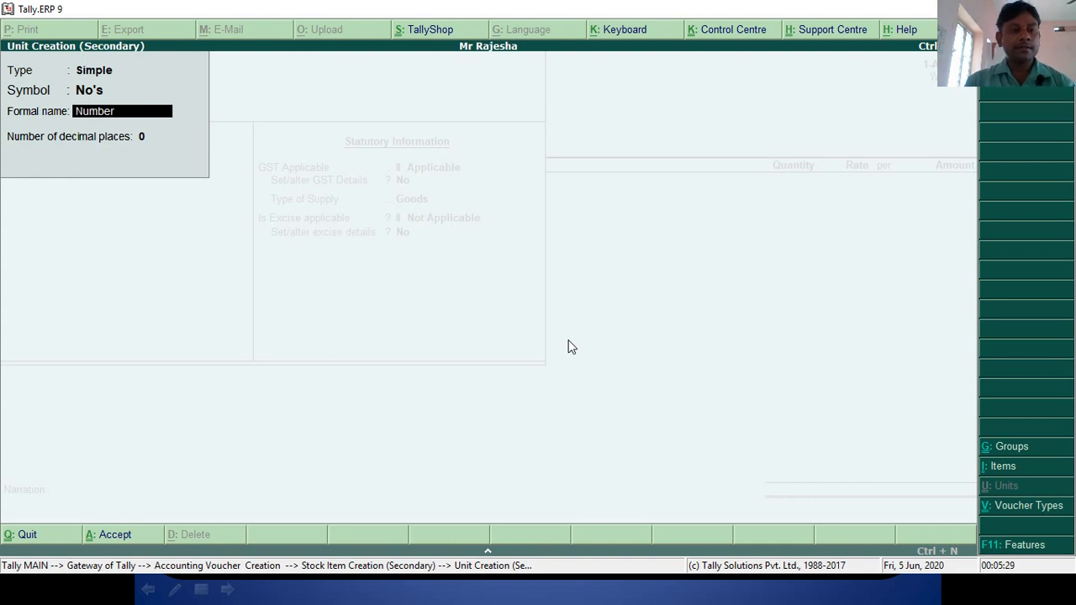
key(Return)
key(Return)
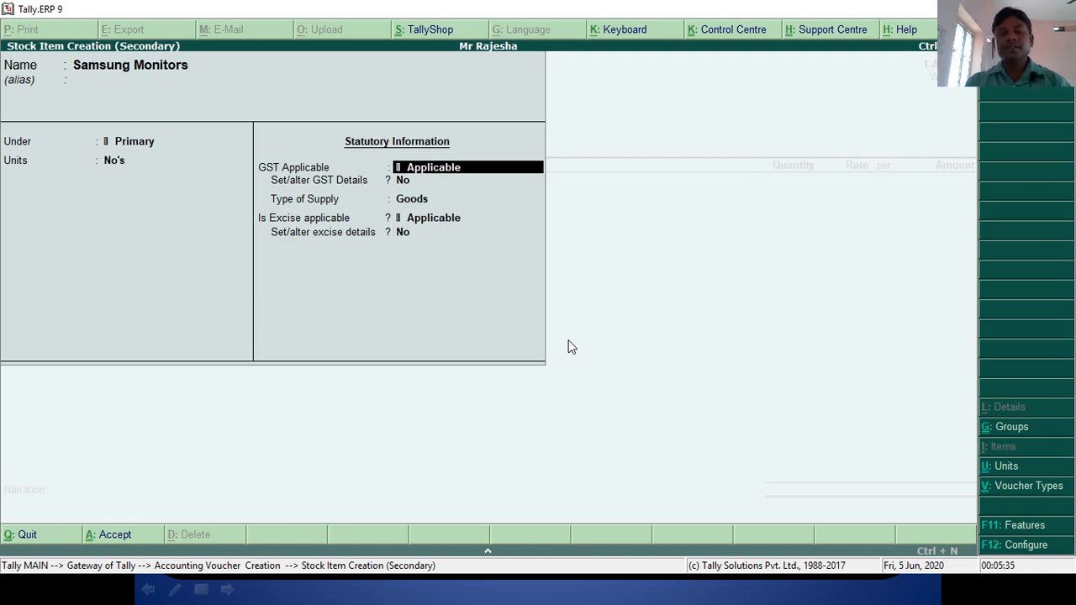
Keep GST applicable for Samsung Monitors and set its GST details to On Value, Taxable, with an integrated tax rate of 18%
key(Return)
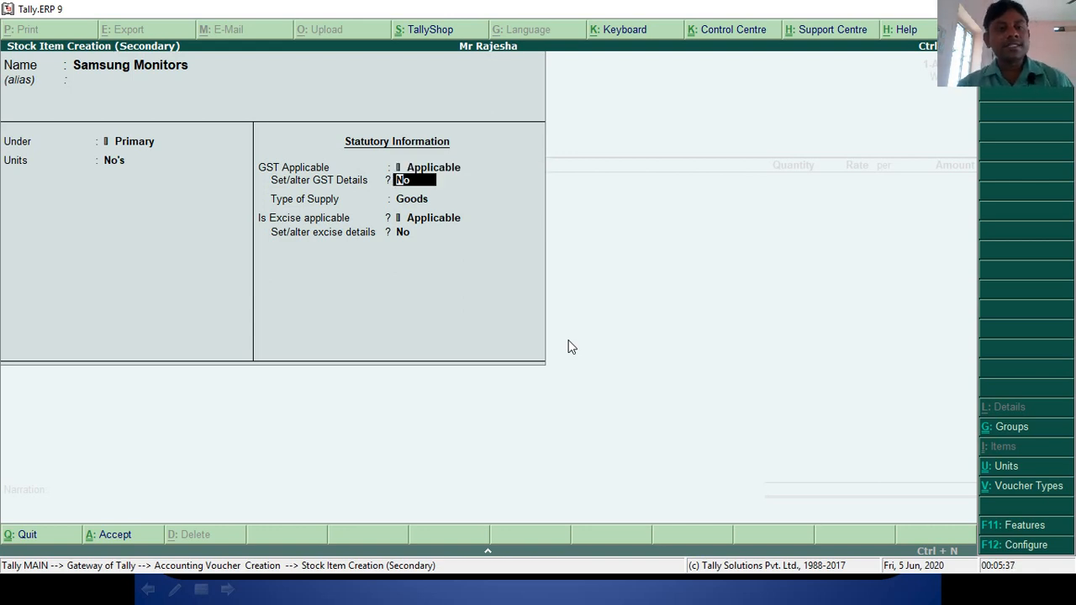
text(y)
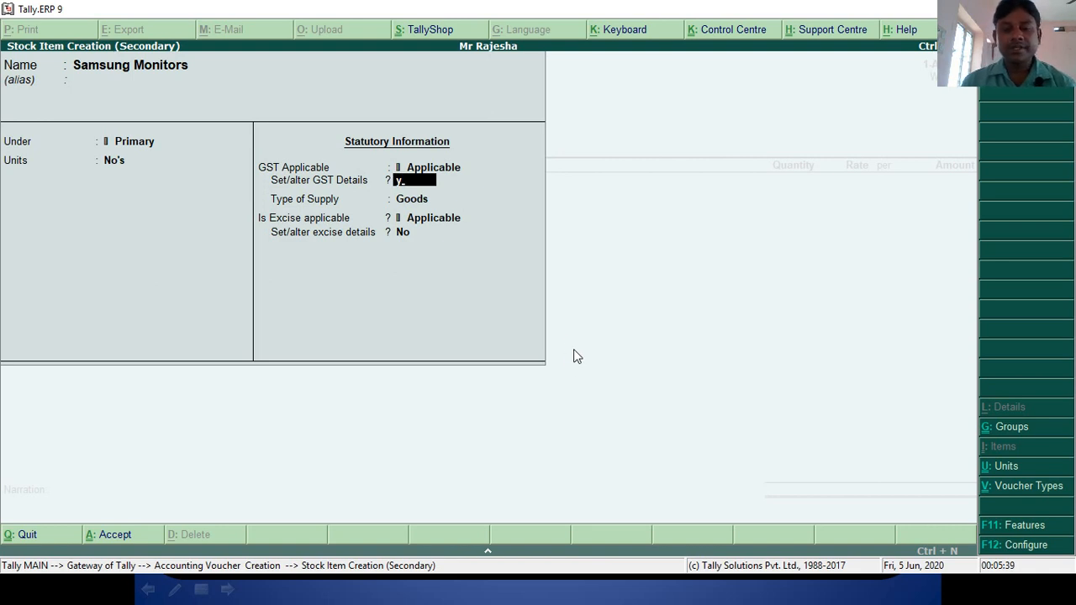
key(Return)
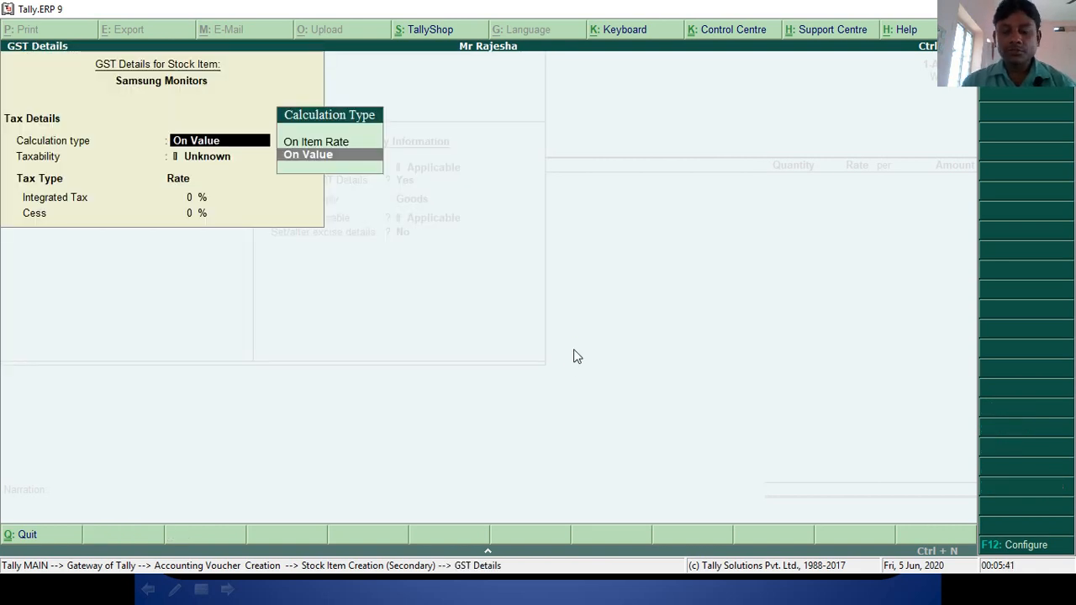
key(Return)
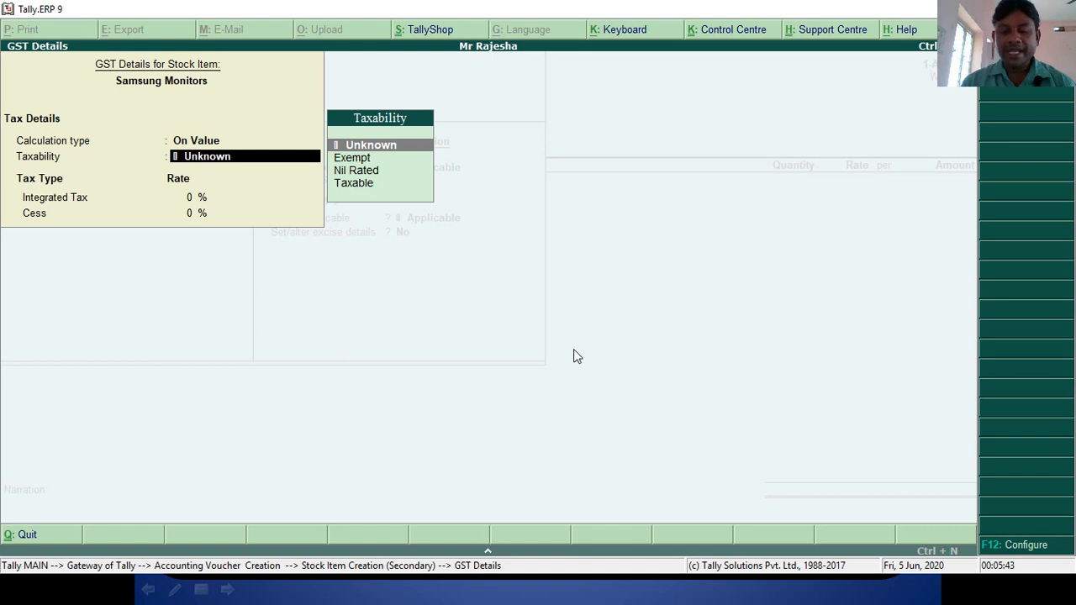
key(Down)
key(Down)
key(Down)
key(Return)
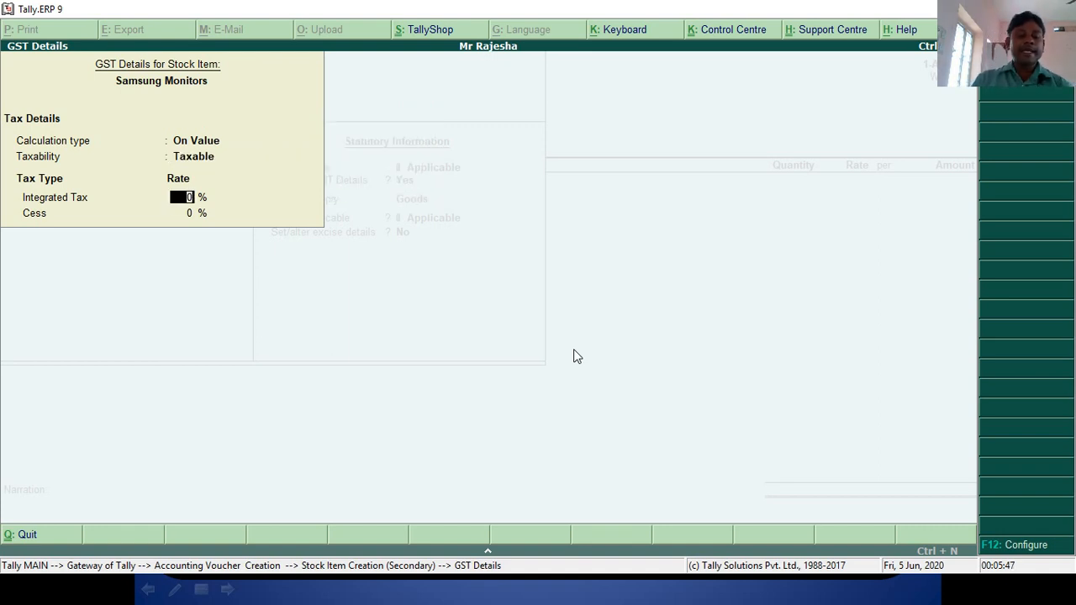
text(18)
key(Return)
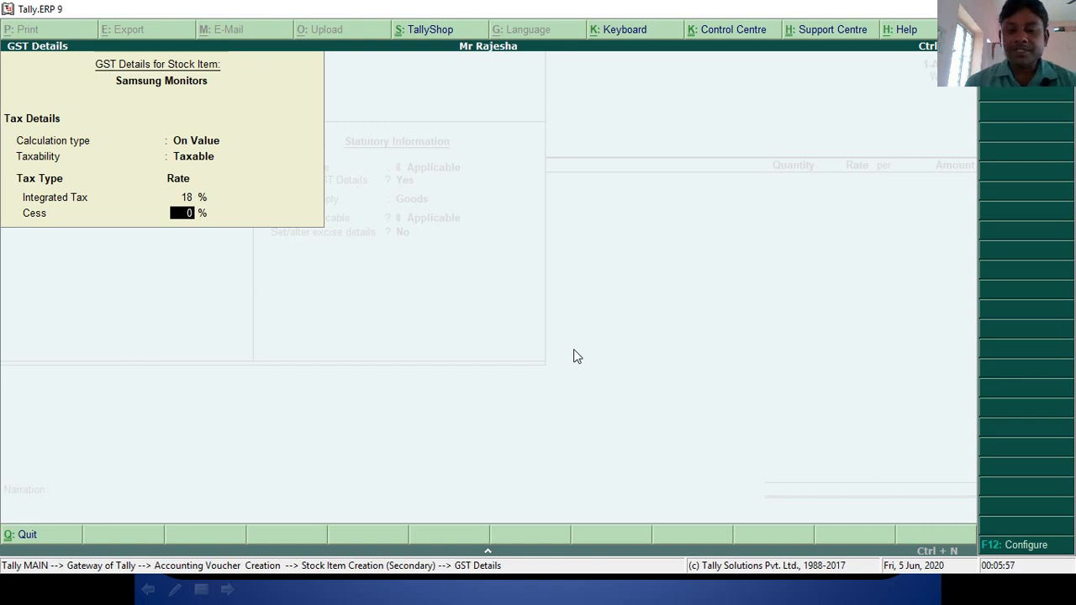
Configure the GST details screen to show all GST tax types, leaving the other options at No
click(1038, 552)
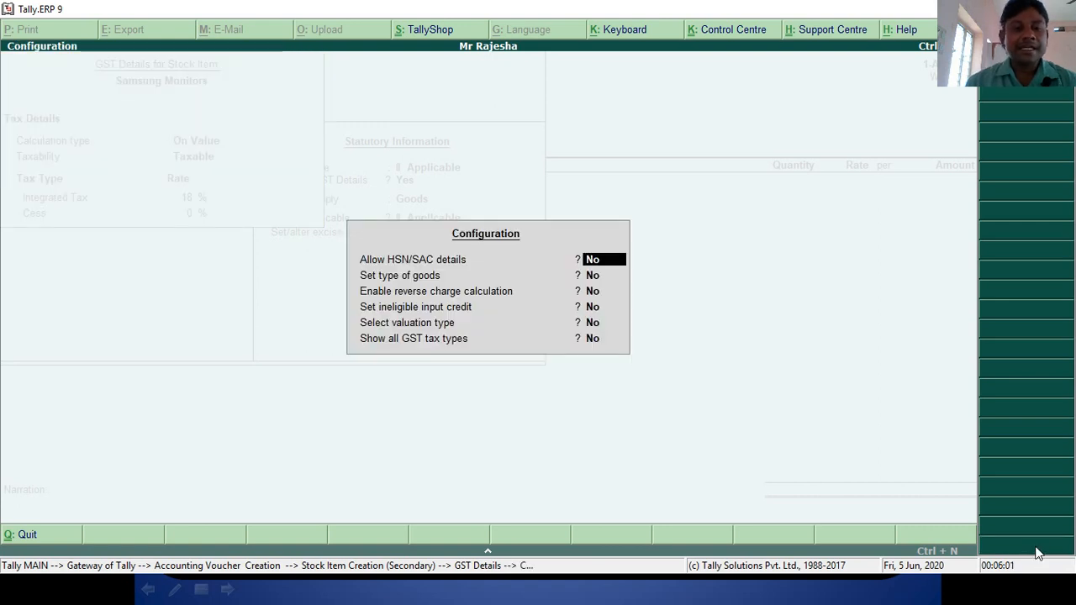
key(Return)
key(Return)
key(Return)
key(Return)
key(Return)
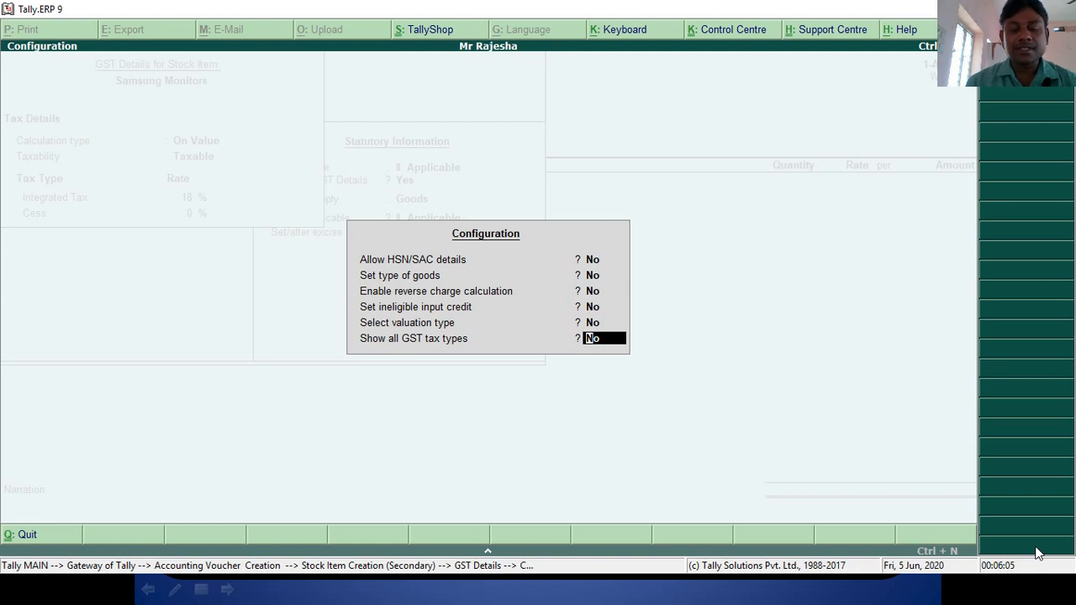
text(y)
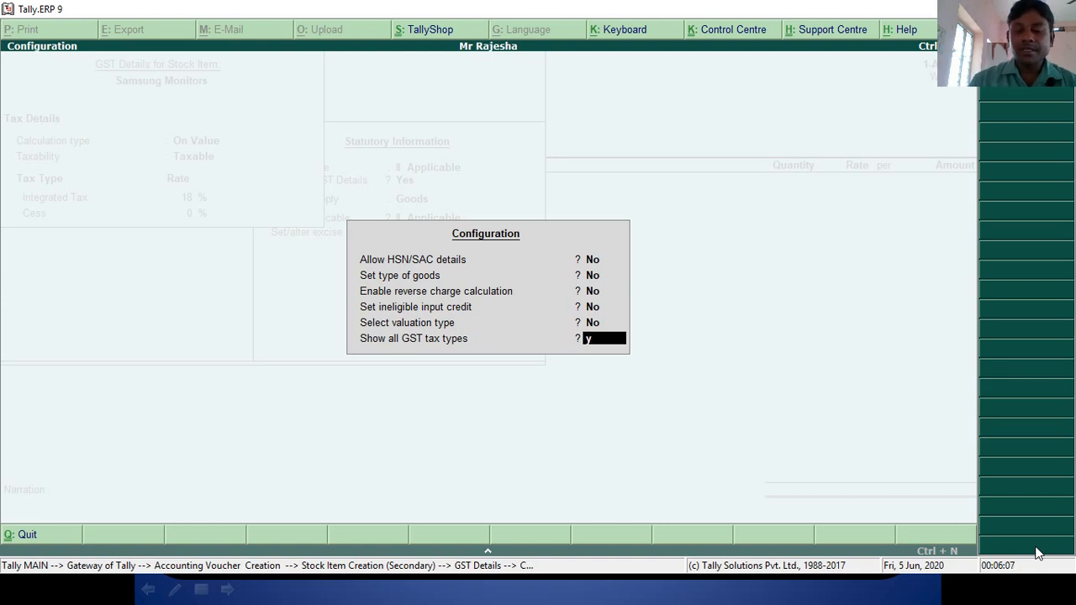
key(Return)
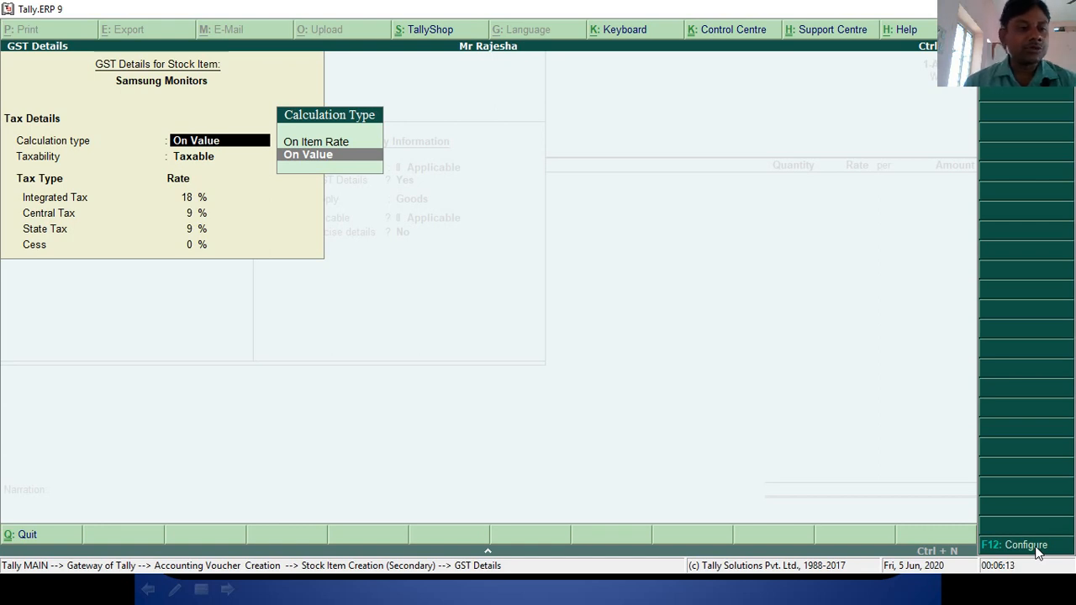
Accept the GST rates for Samsung Monitors and save the stock item with supply type Goods and excise Applicable
key(Return)
key(Return)
key(Return)
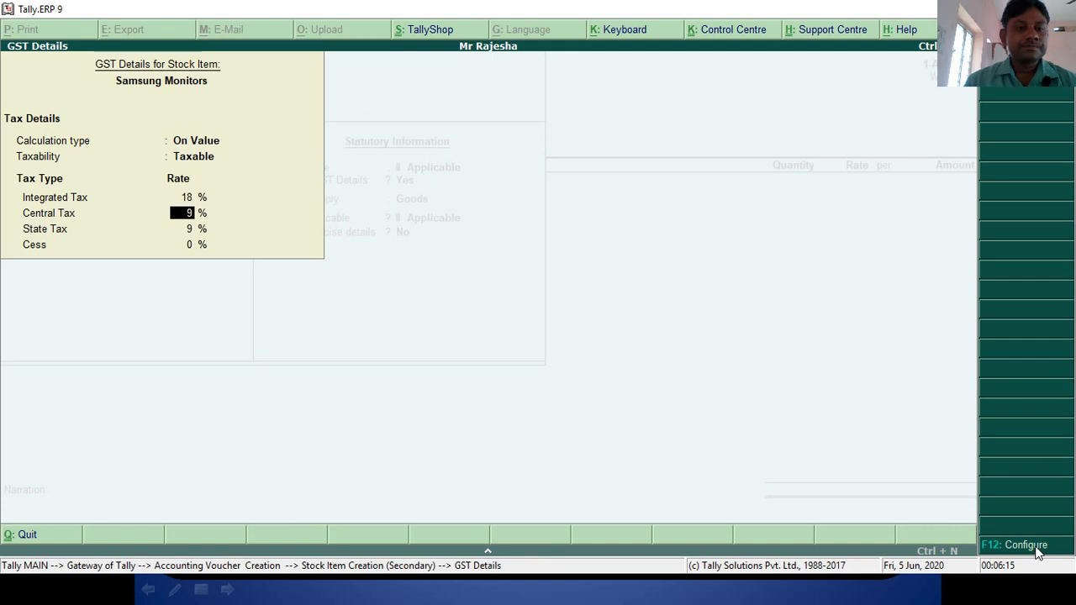
key(Return)
key(Return)
key(Return)
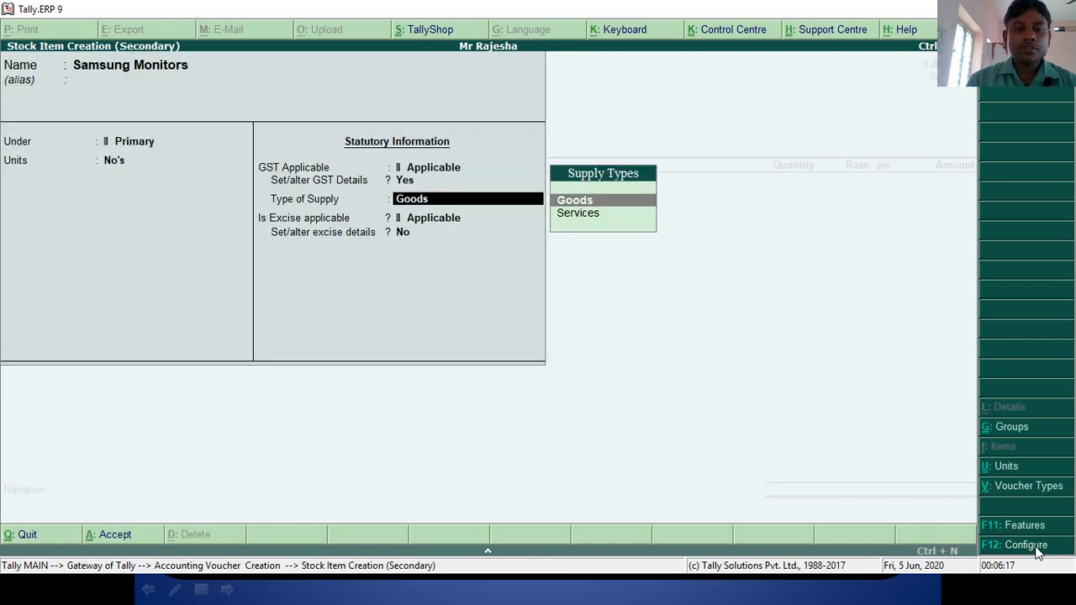
key(Return)
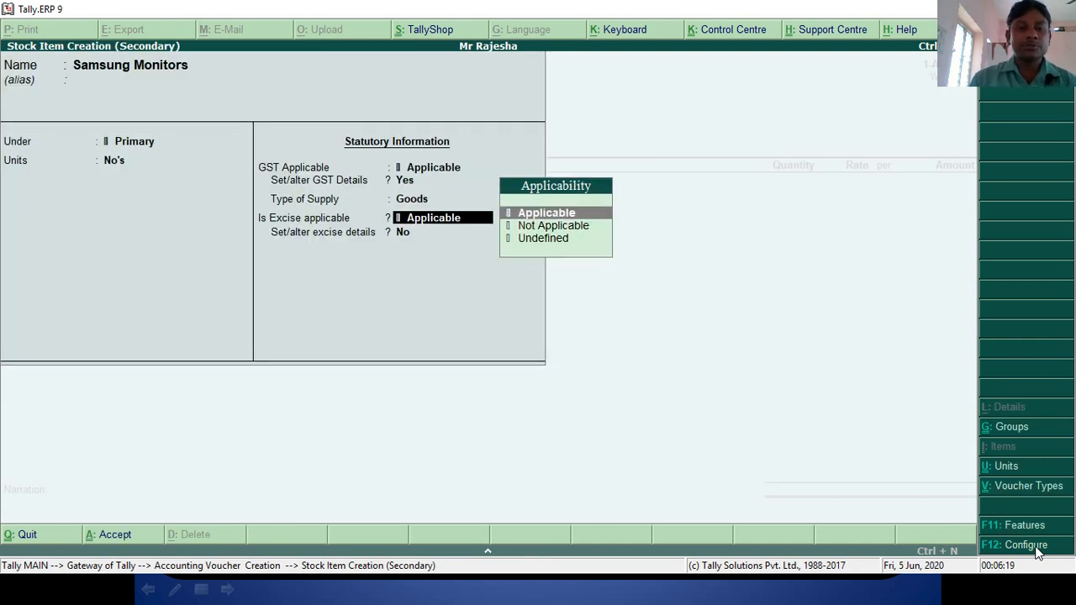
key(Return)
key(Return)
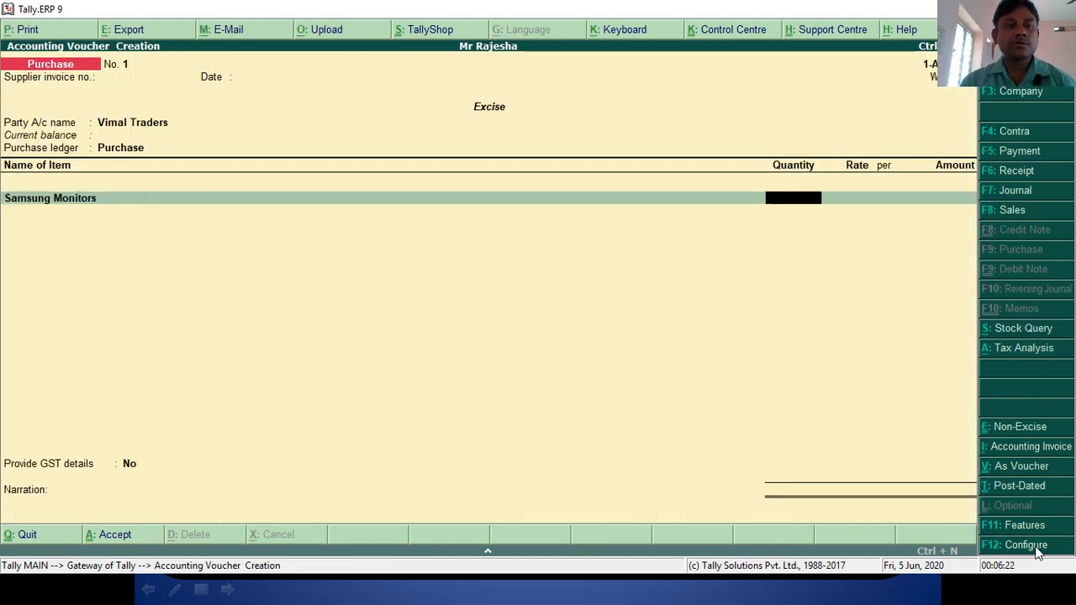
Consult the purchase slide and enter Samsung Monitors in the Vimal Traders purchase voucher with quantity 10 No's at a rate of 4,500
key(alt+Tab)
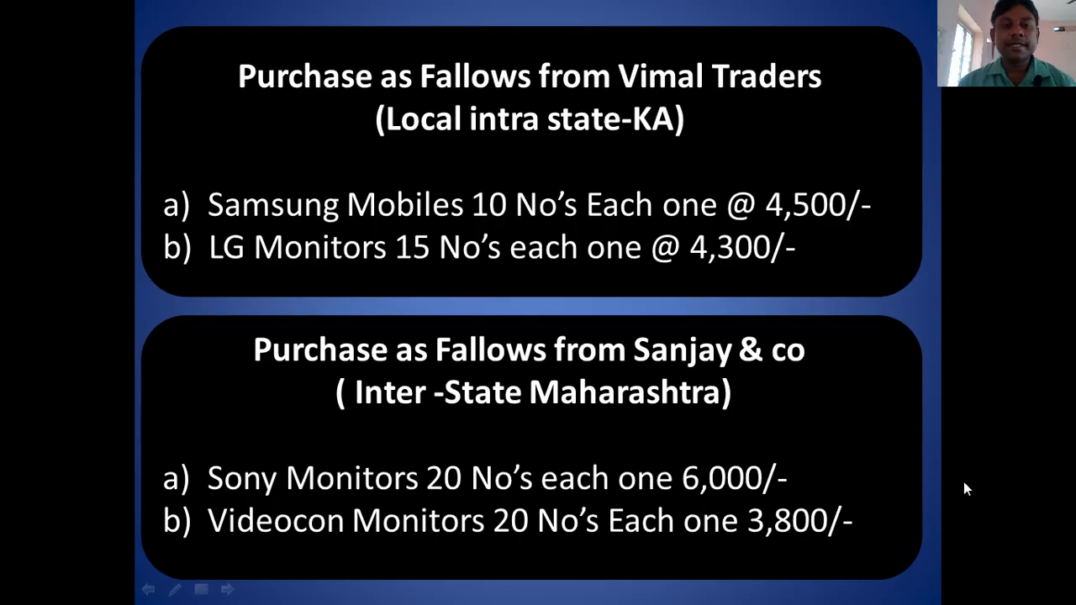
key(alt+Tab)
text(10)
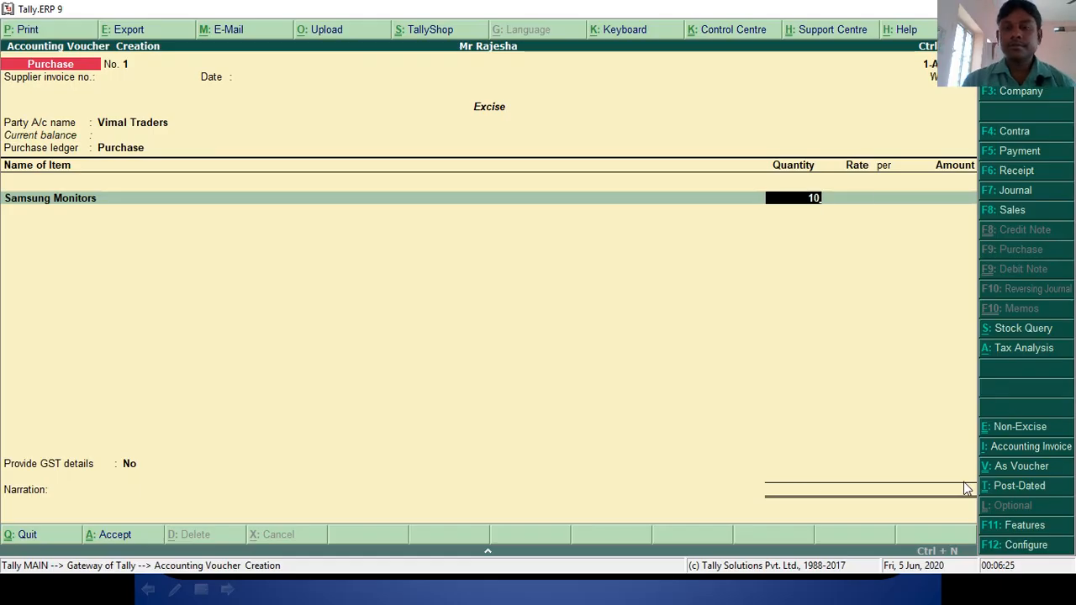
key(Return)
key(alt+Tab)
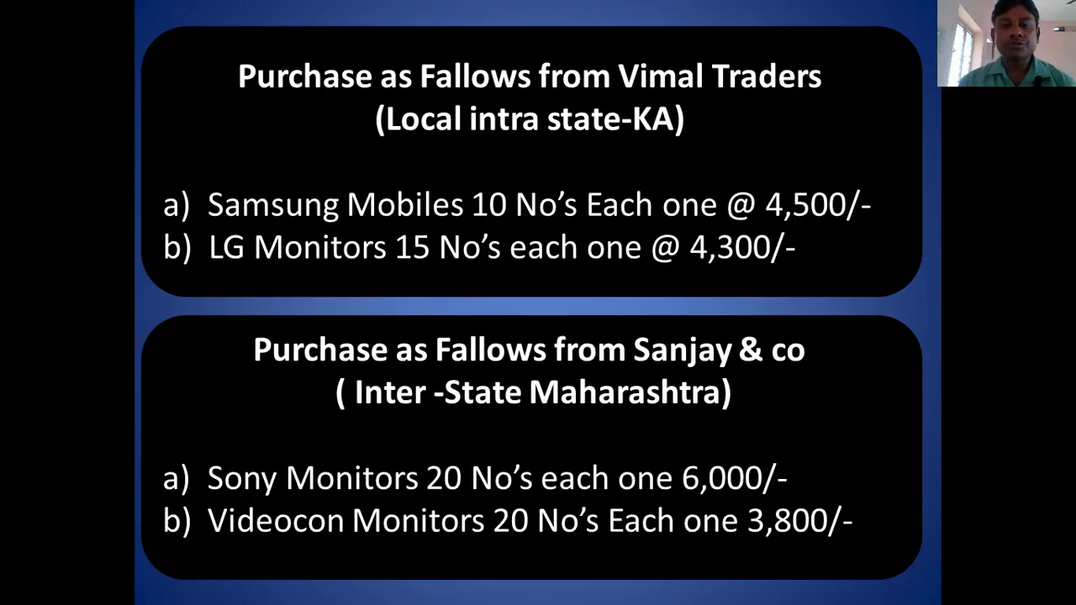
key(alt+Tab)
text(4500)
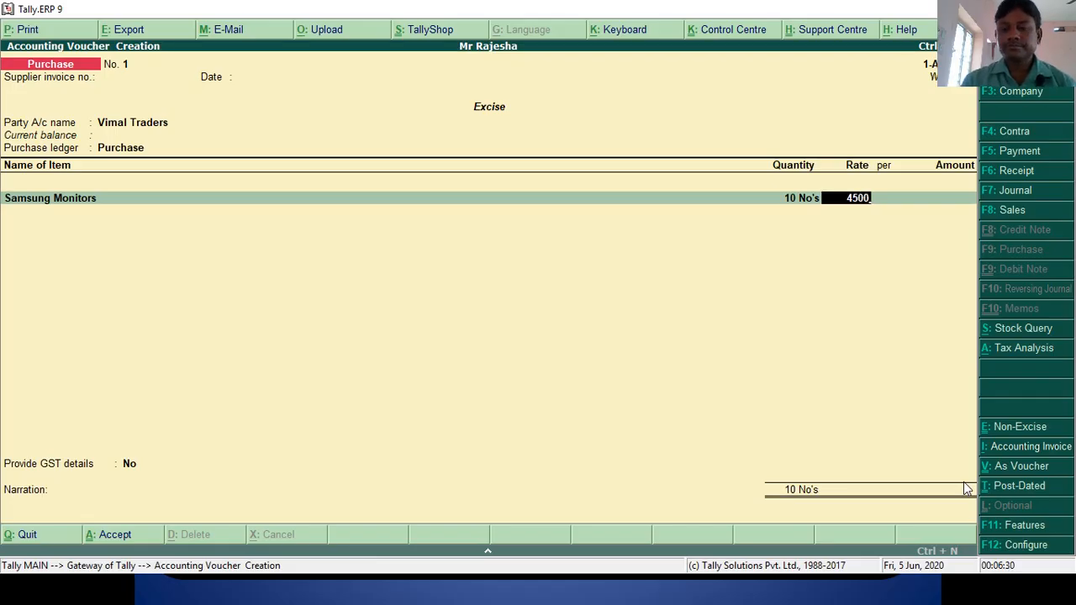
key(Return)
key(Return)
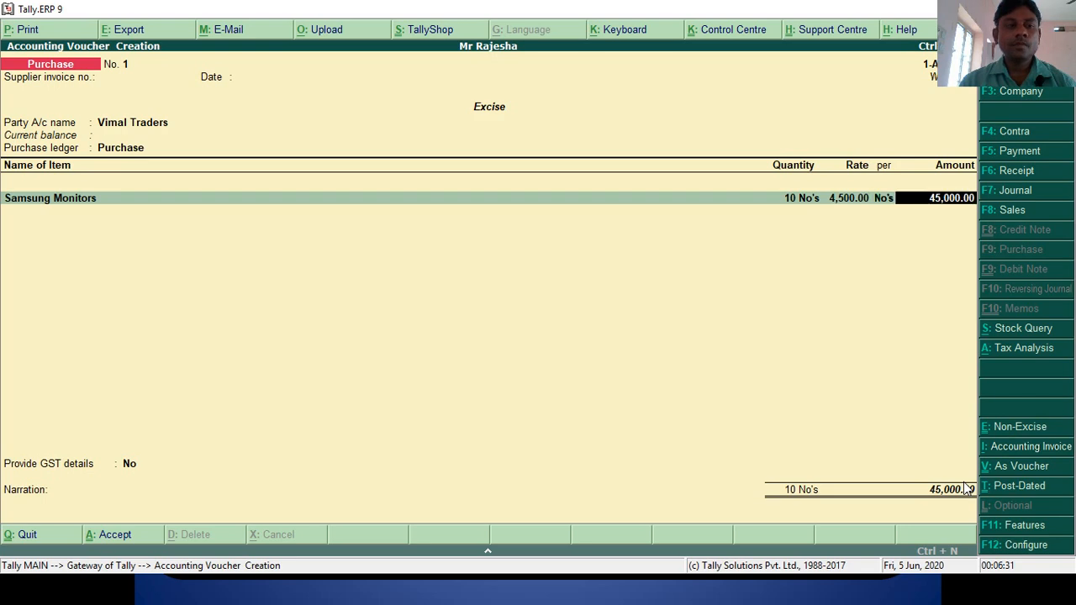
key(Return)
Consult the purchase slide and create a stock item named LG Monitors under Primary, with No's as its unit
key(alt+Tab)
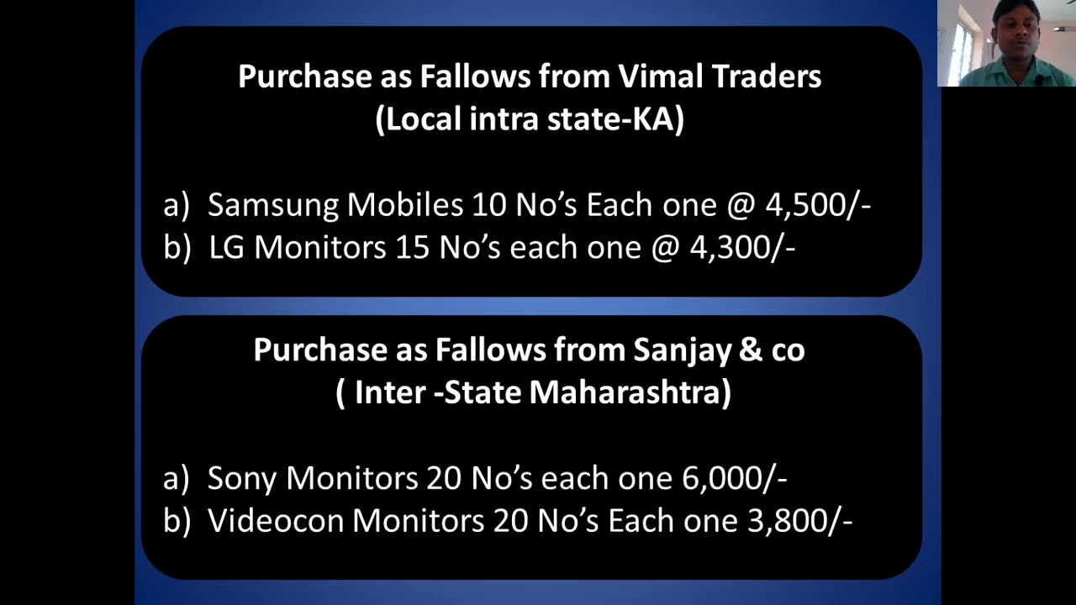
key(alt+Tab)
key(alt+c)
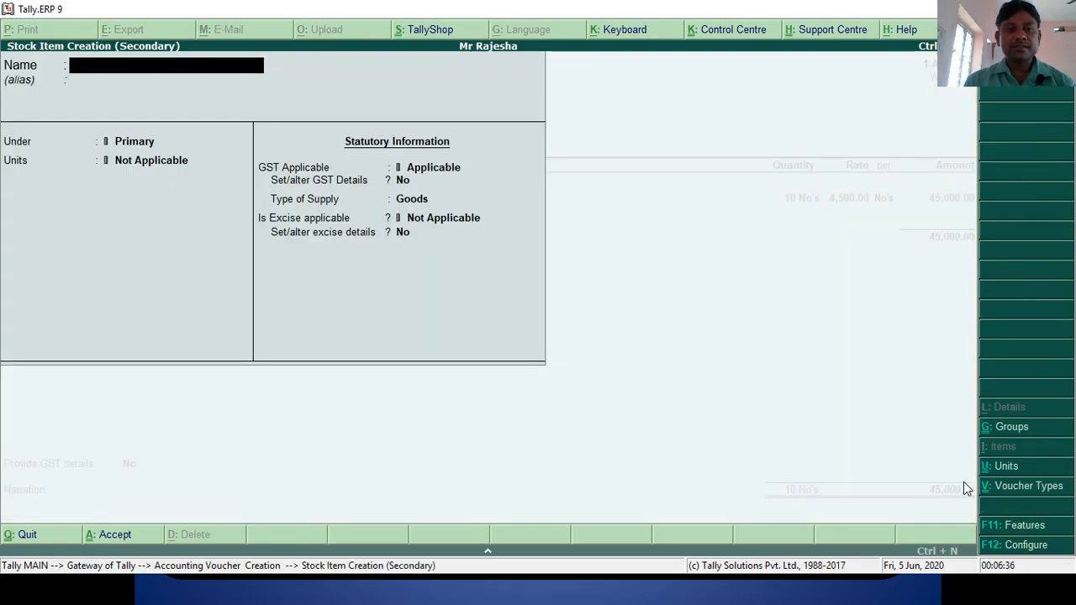
text(LG M)
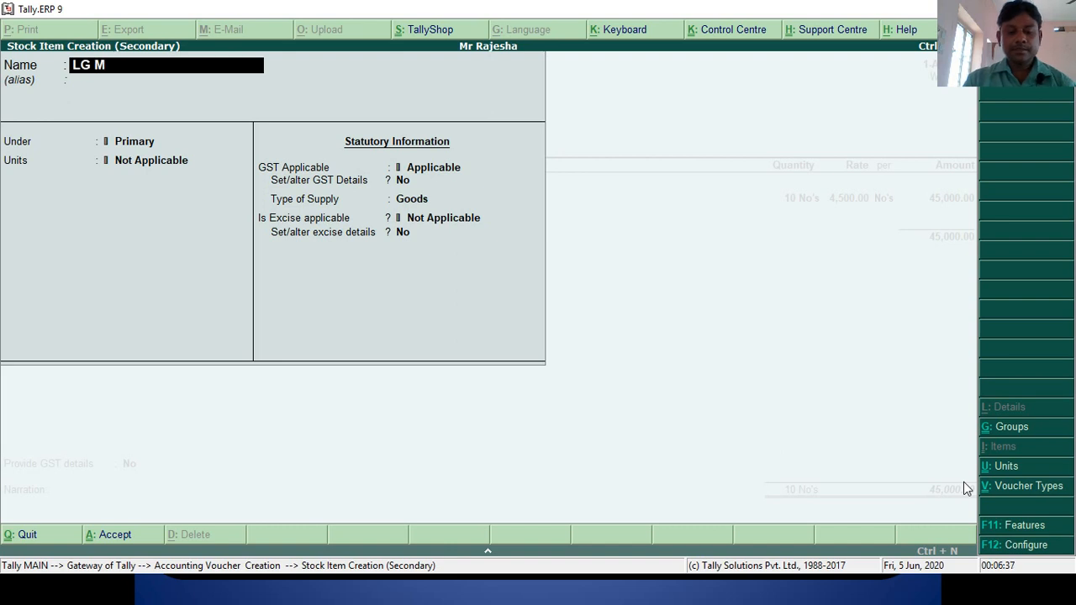
text(onitors)
key(Return)
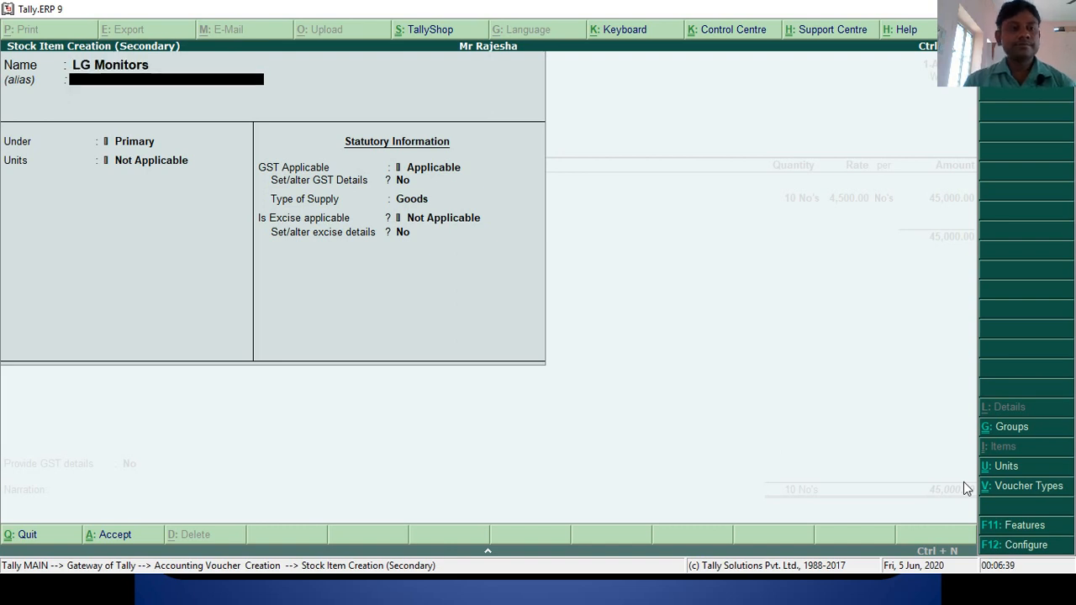
key(Return)
key(Return)
key(Down)
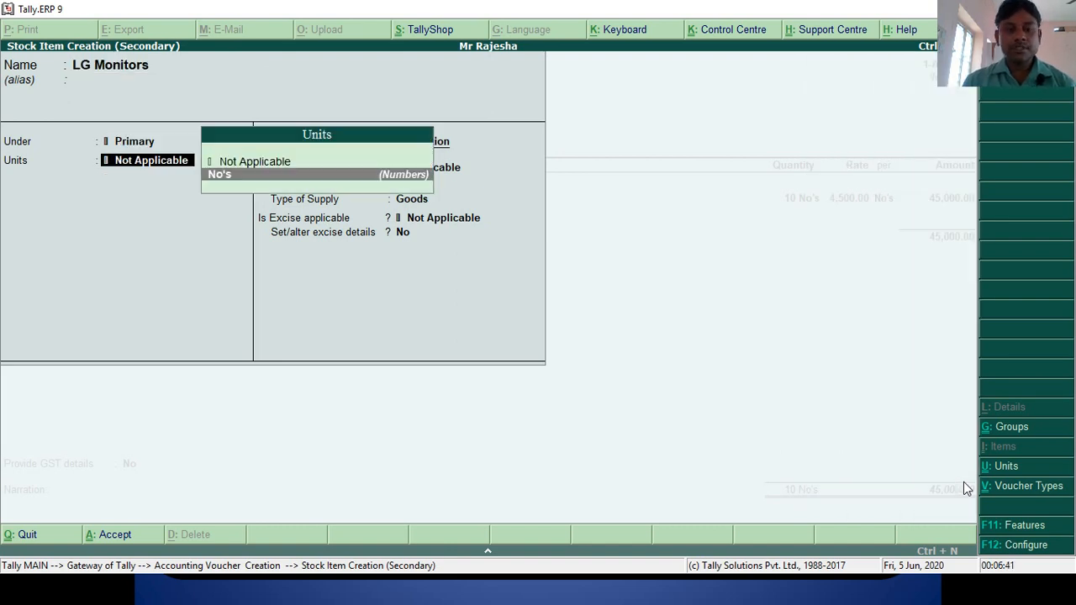
key(Return)
Keep GST applicable for LG Monitors and set its GST details to On Value, Taxable, with an integrated tax rate of 18%
key(Return)
key(y)
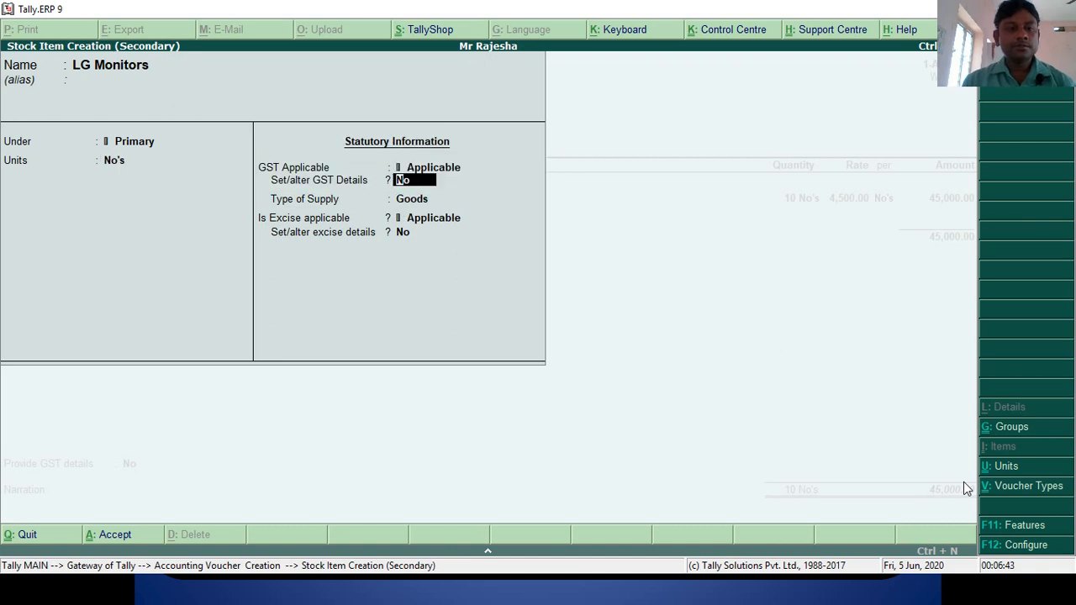
key(Return)
key(Return)
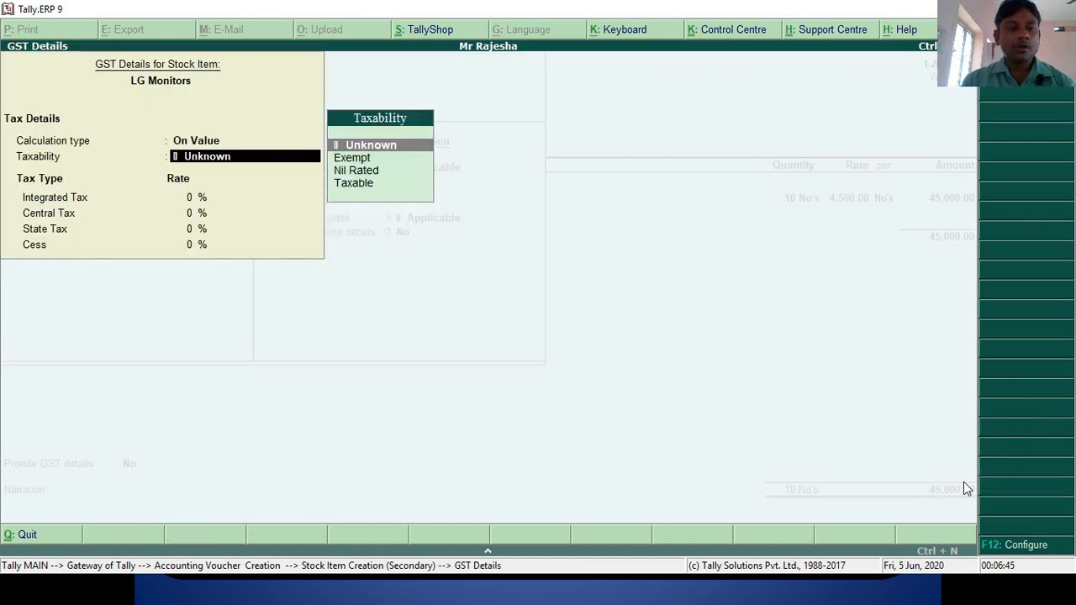
key(Down)
key(Down)
key(Down)
key(Return)
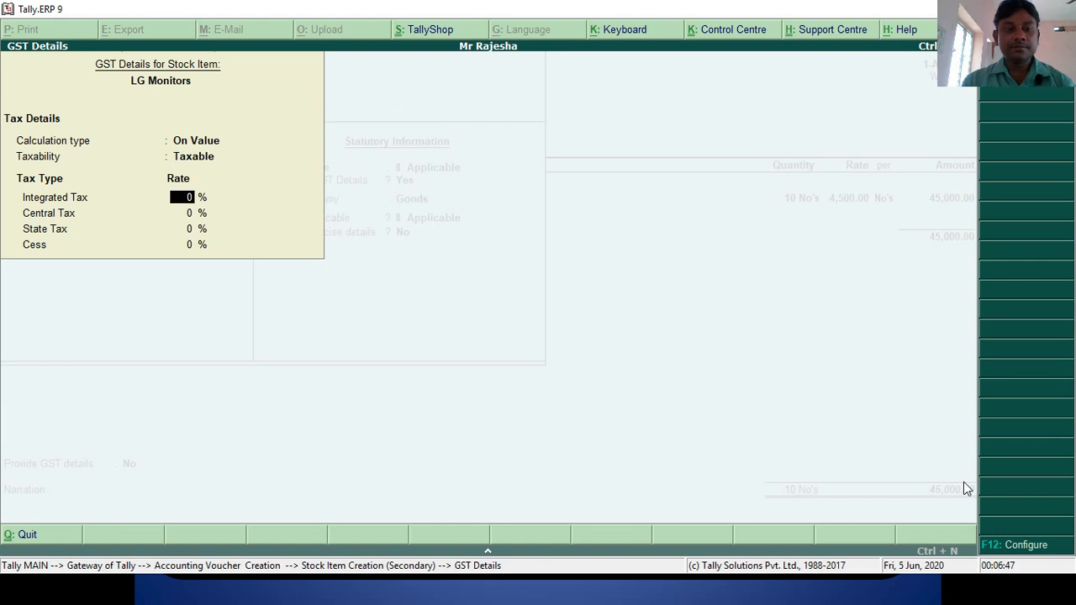
text(18)
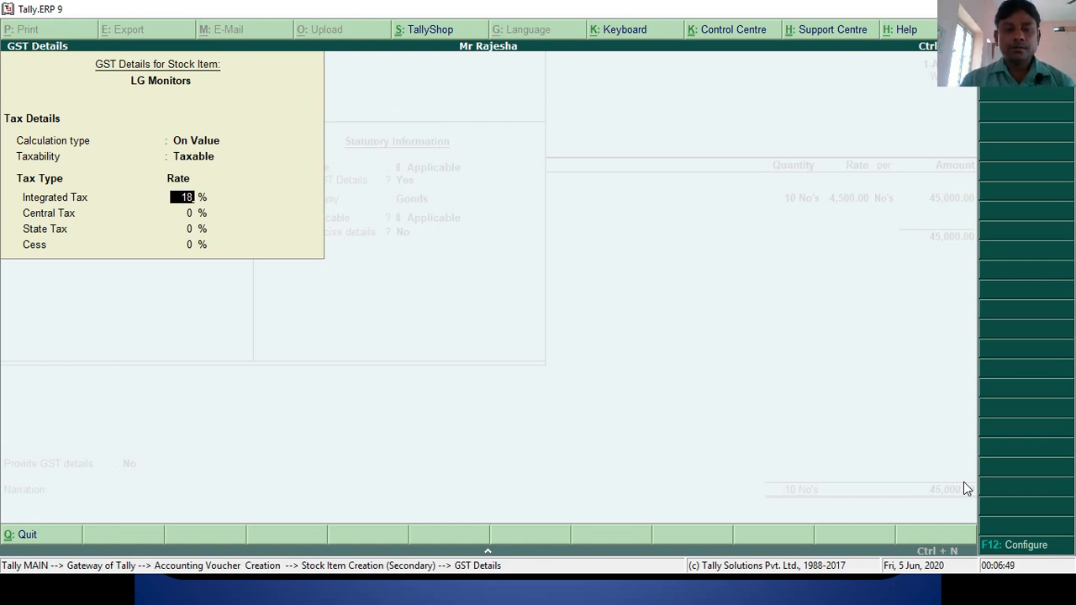
key(Return)
key(Return)
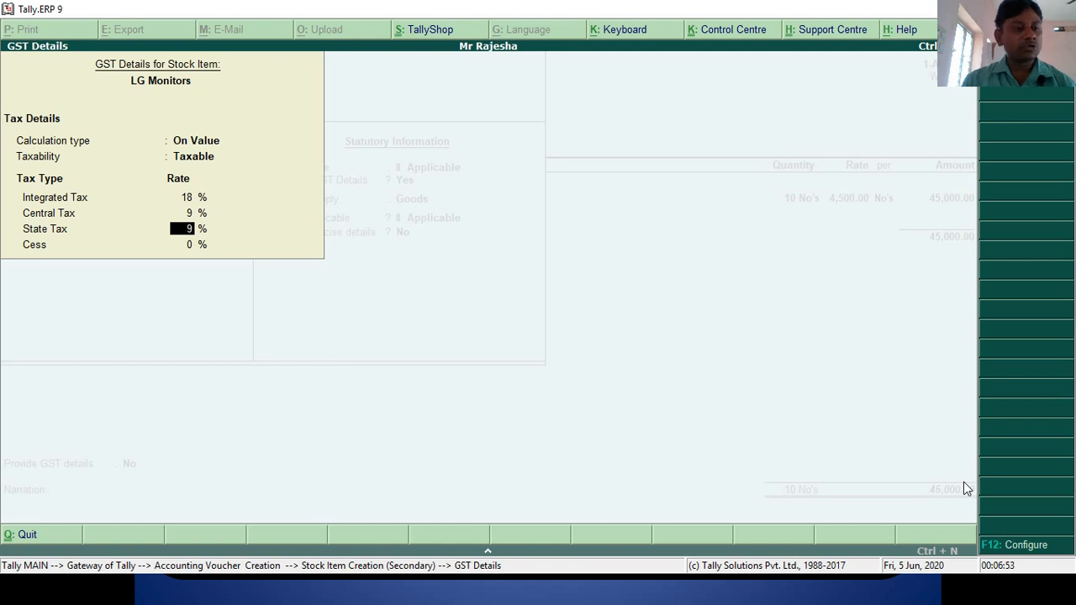
key(Return)
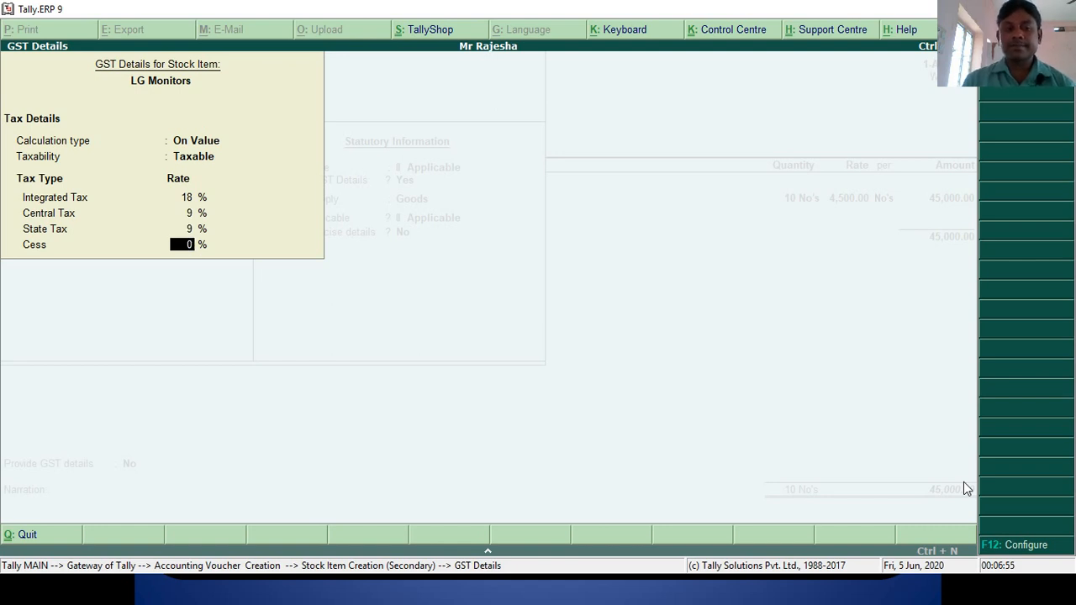
Accept the GST rates with cess at 0% and save LG Monitors with supply type Goods and excise Applicable
key(Return)
key(Return)
key(Return)
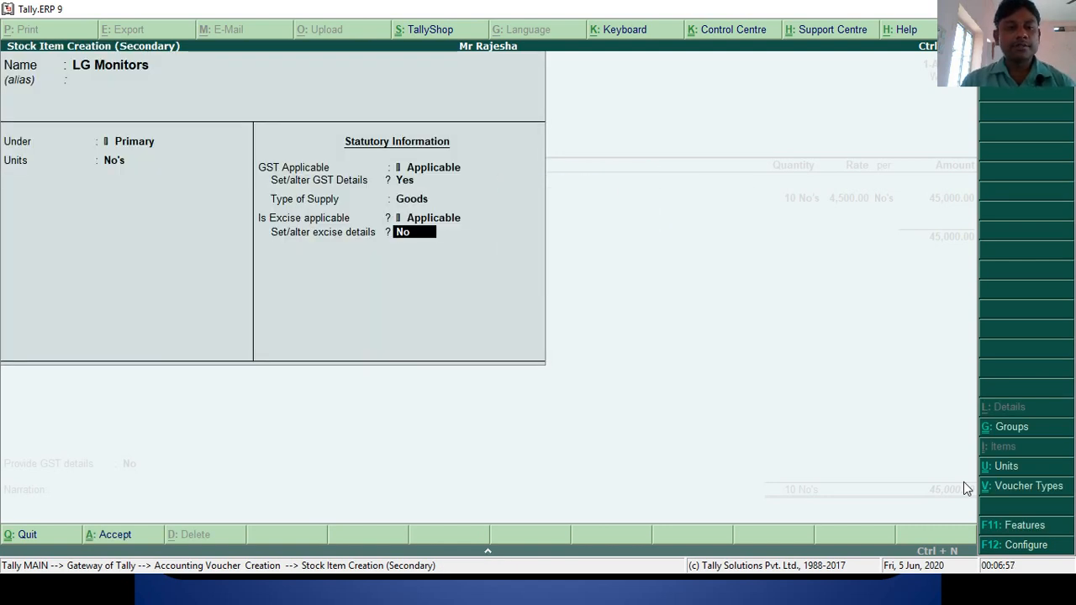
key(Return)
key(Return)
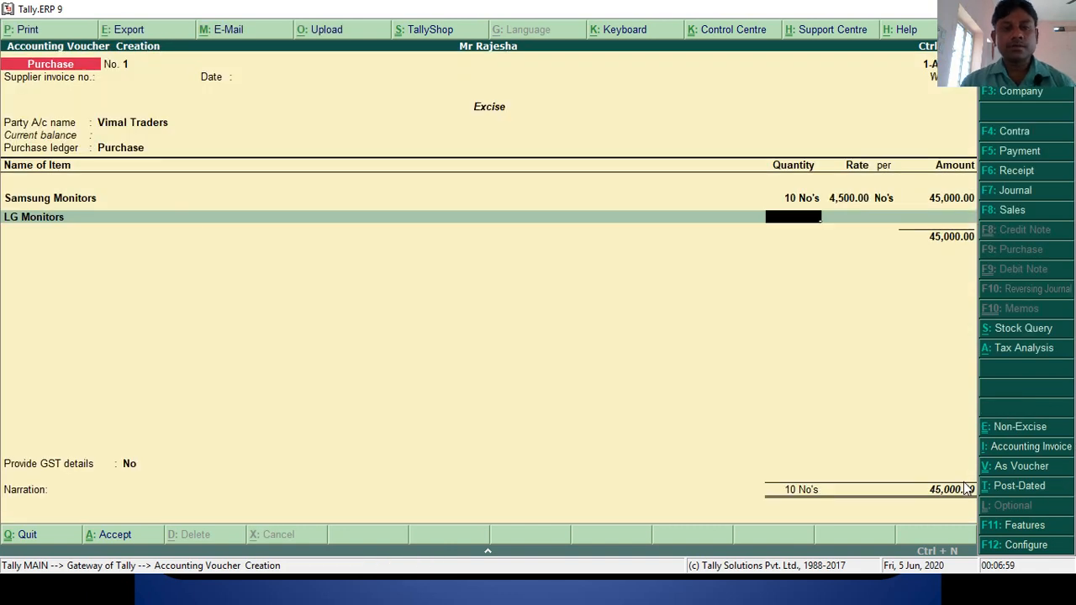
Consult the purchase slide and enter LG Monitors in the Vimal Traders purchase voucher with quantity 15 No's at a rate of 4,300
key(alt+Tab)
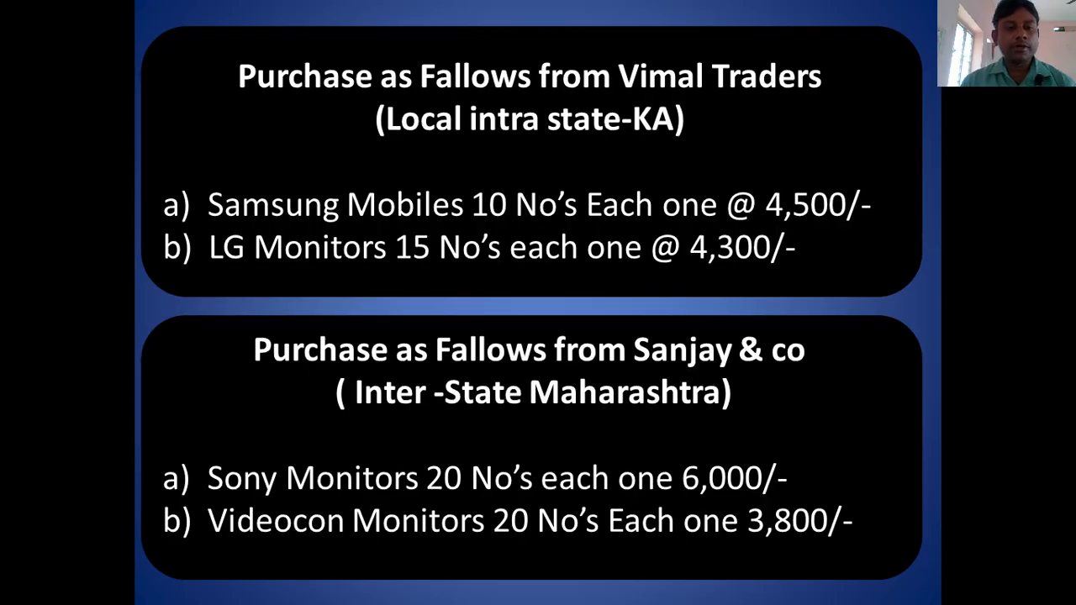
key(alt+Tab)
text(1)
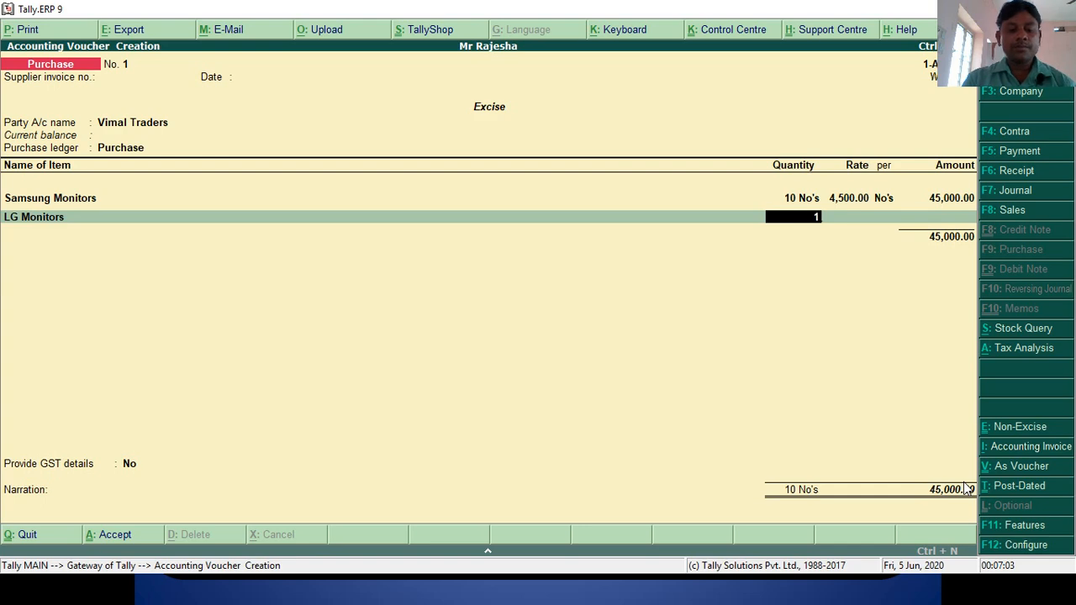
text(5)
key(Return)
key(alt+Tab)
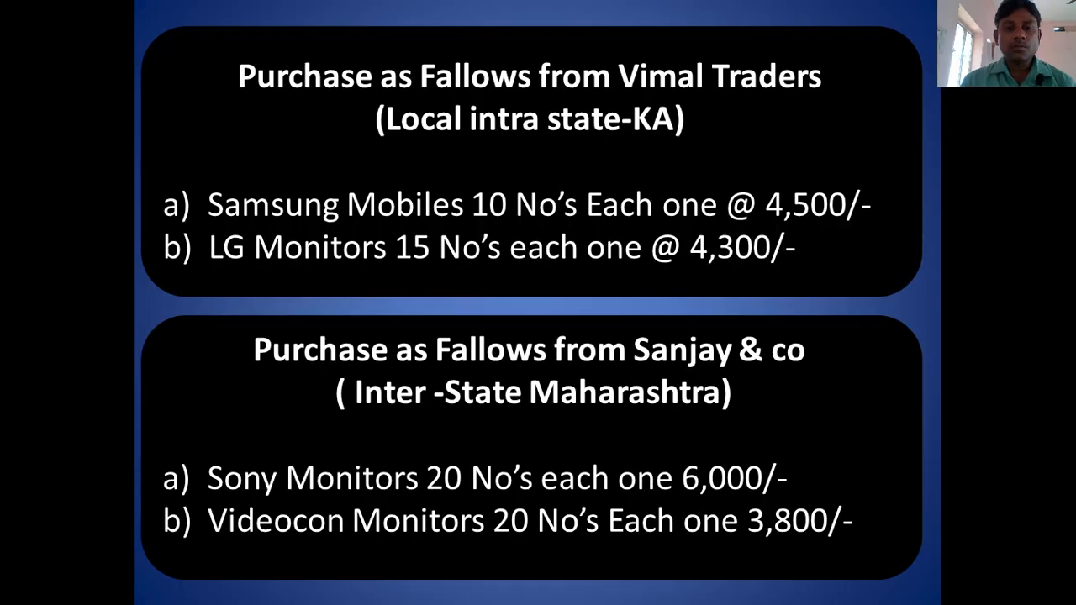
key(alt+Tab)
text(4300)
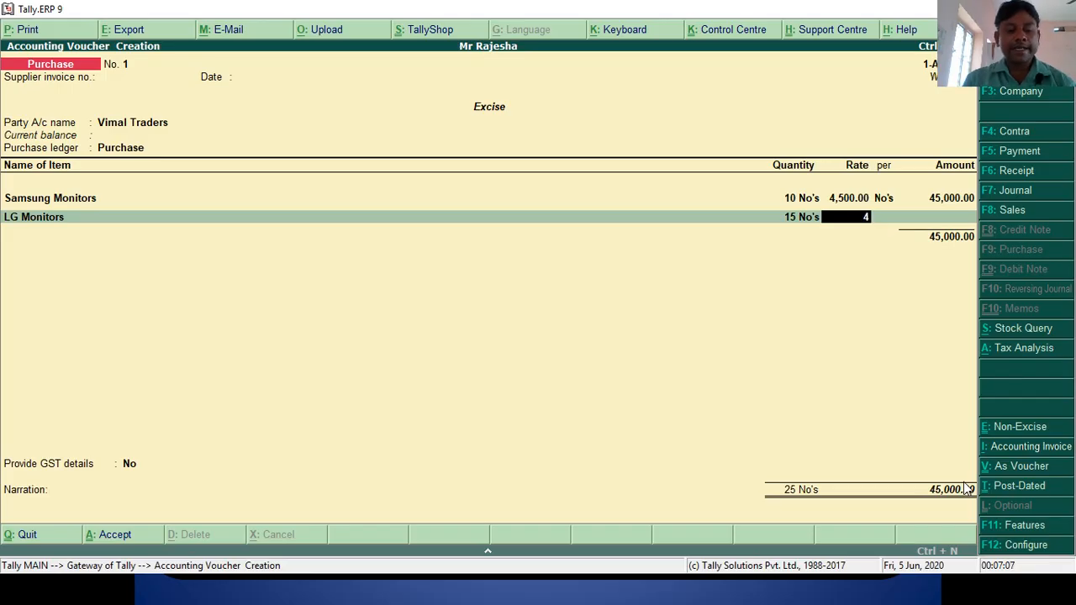
key(Return)
key(Return)
key(Return)
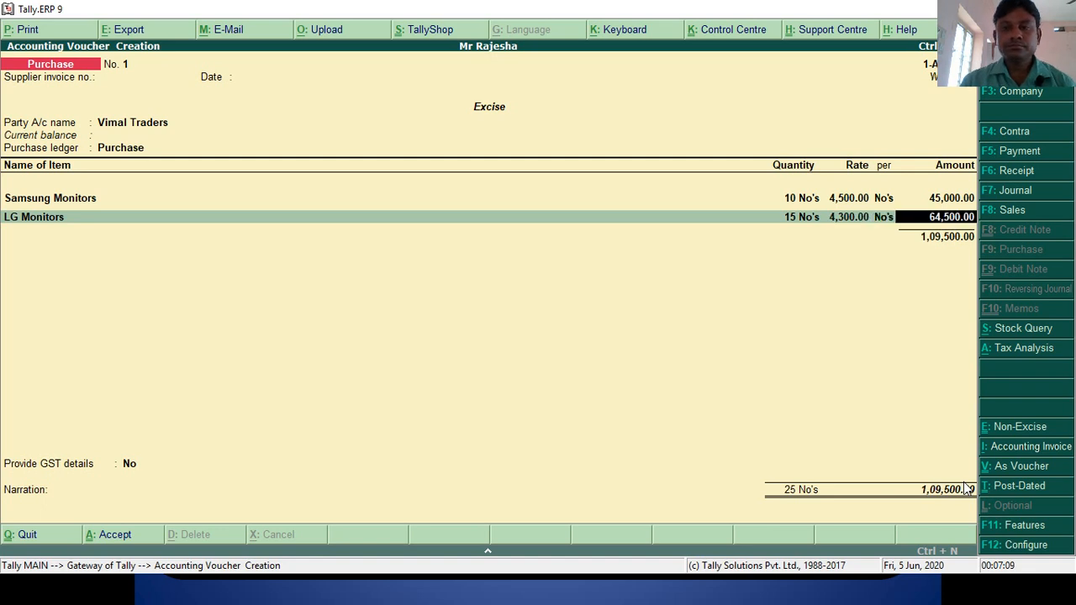
key(Return)
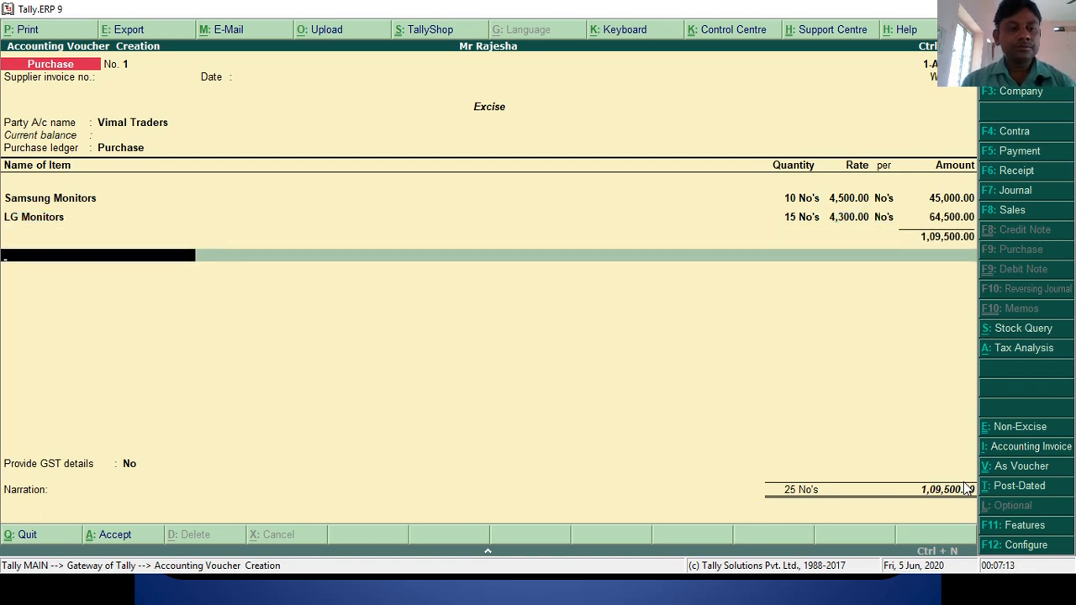
Check on the slide that the purchase is intra-state and add the CGST and SGST ledgers at 9% each below the items
key(space)
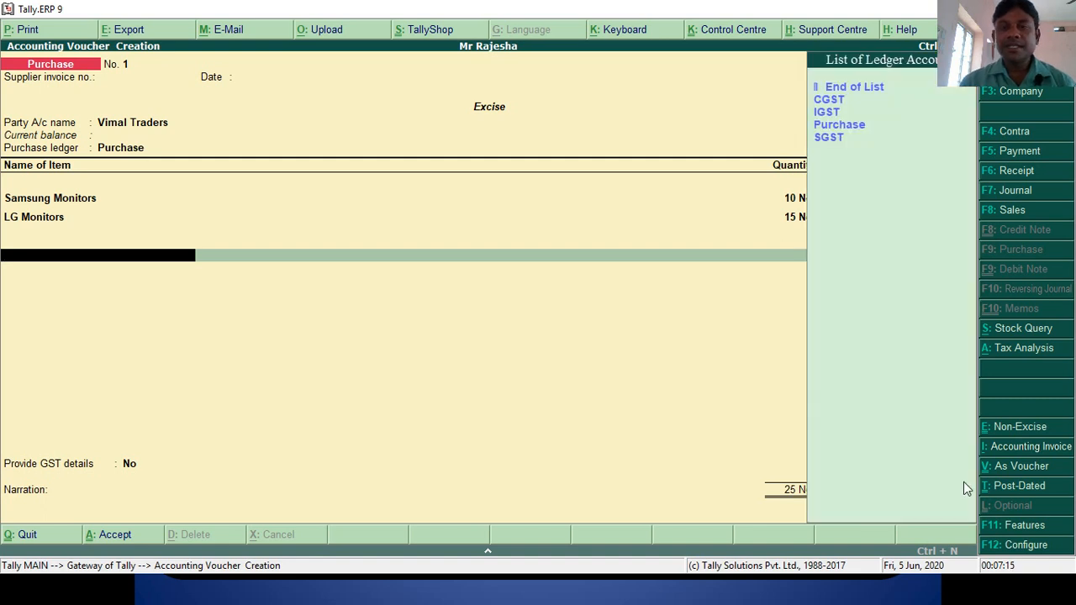
key(alt+Tab)
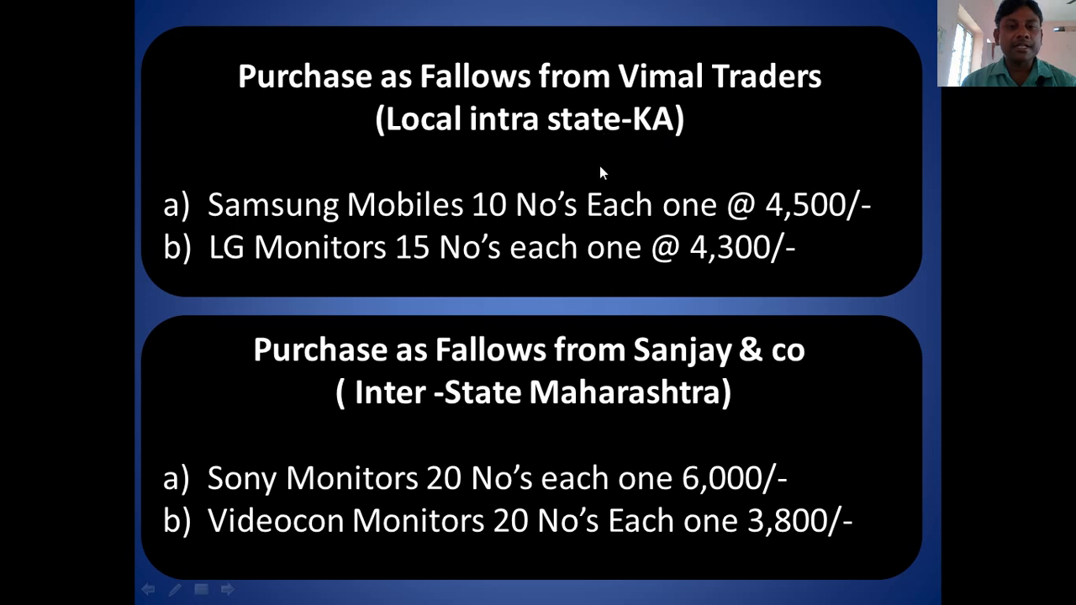
key(alt+Tab)
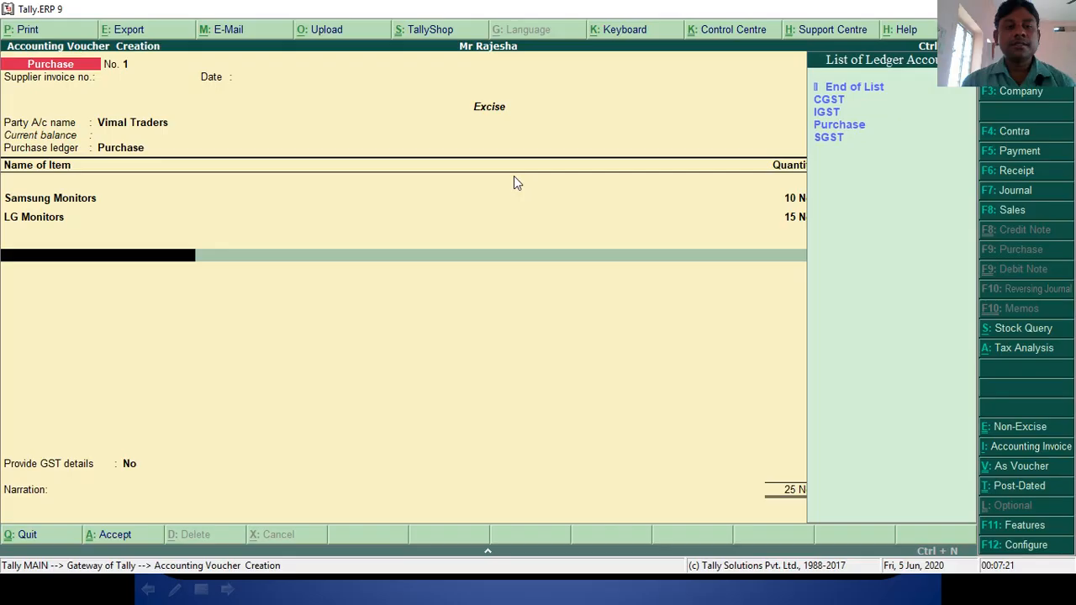
key(Down)
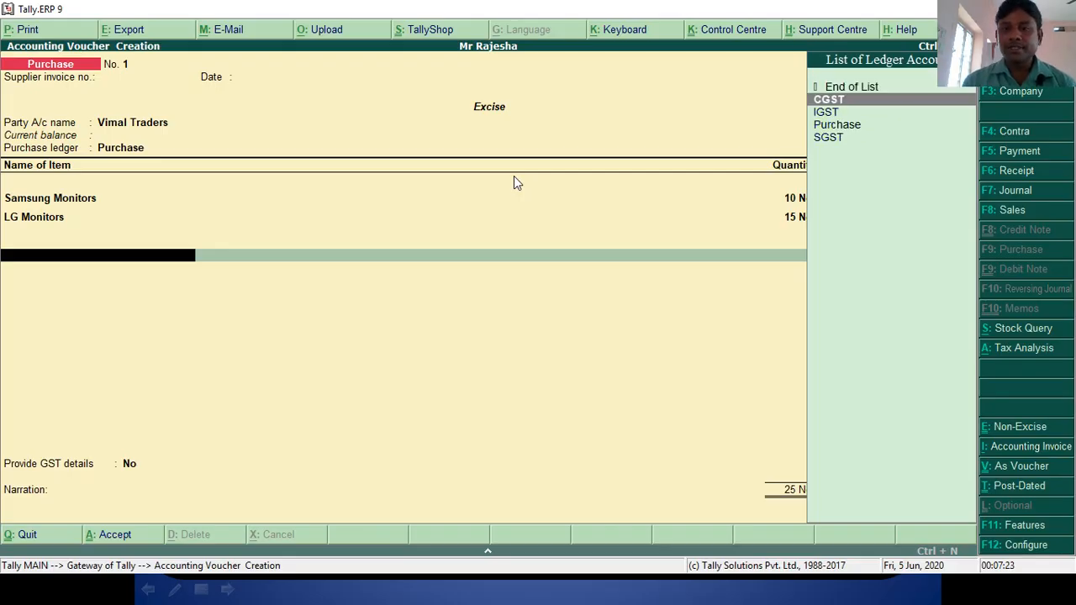
key(Return)
key(Return)
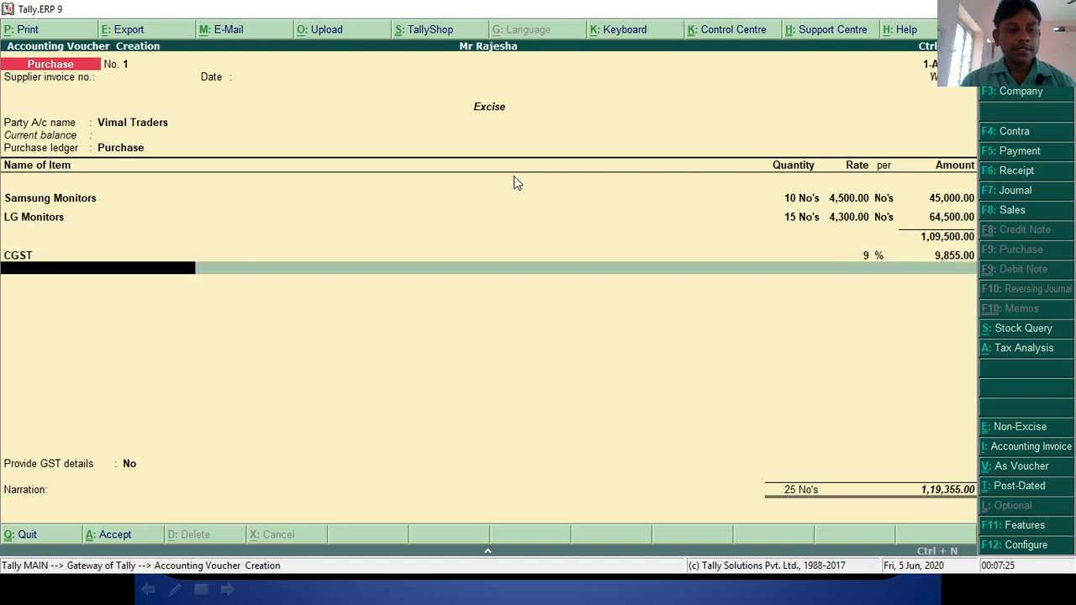
text(Sg)
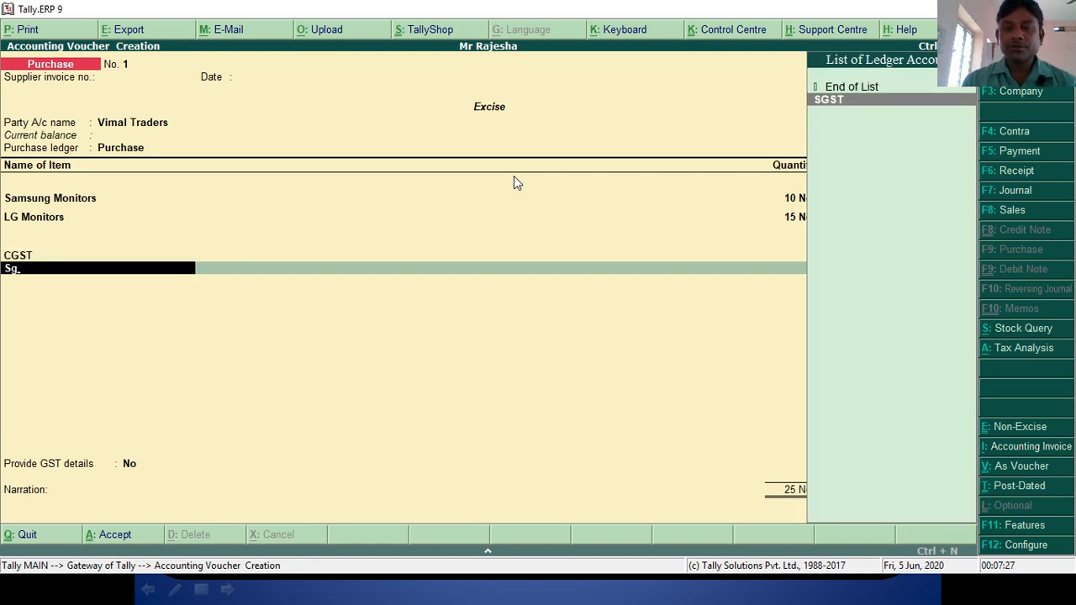
key(Return)
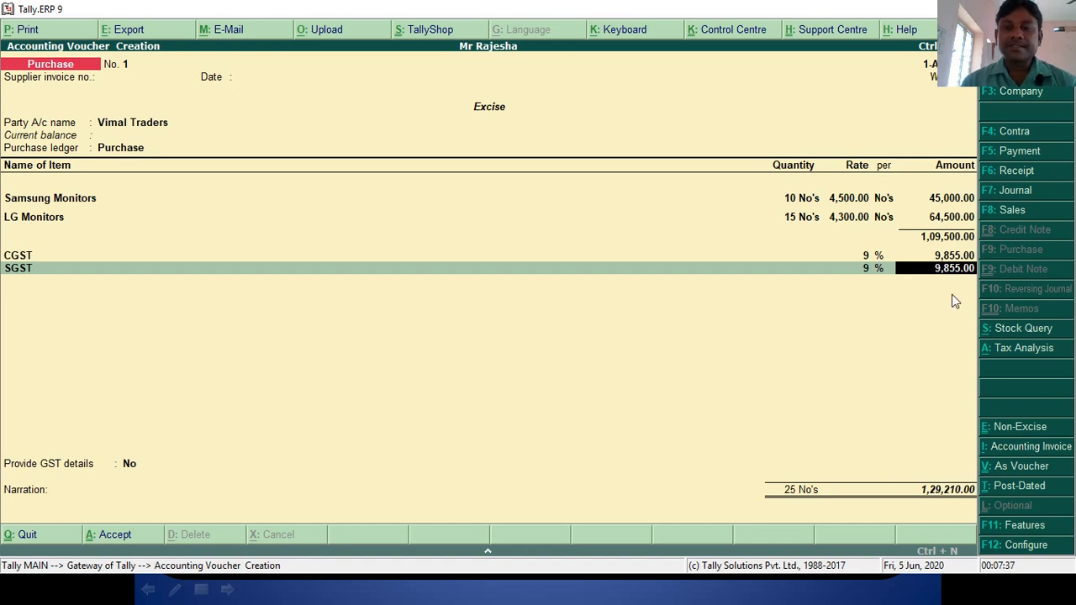
key(Return)
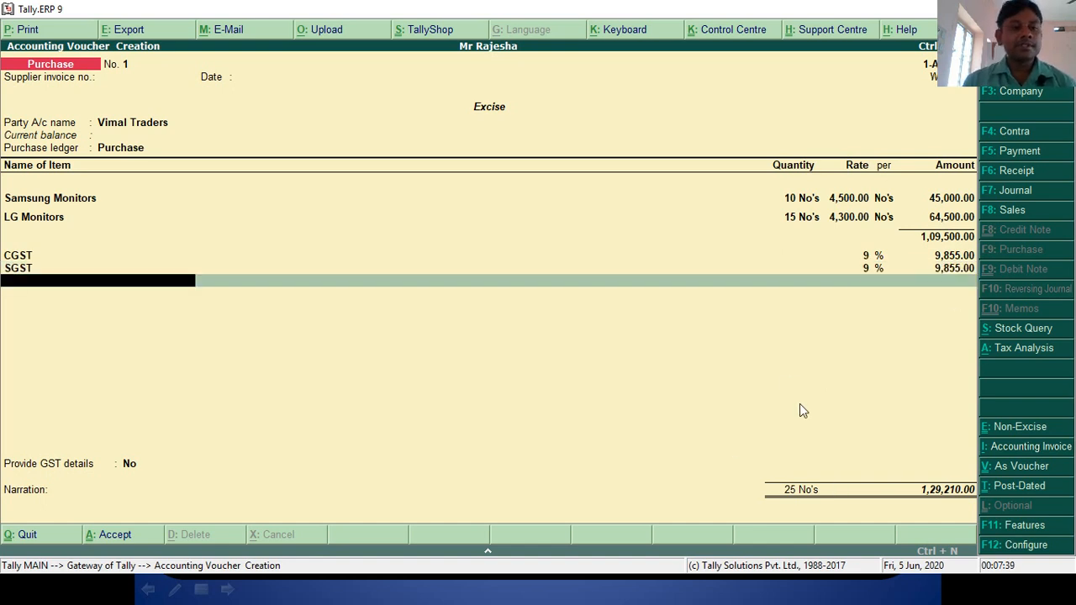
End the ledger entries and save the Vimal Traders purchase voucher with Provide GST details at No and a blank narration
key(Return)
key(Return)
key(Return)
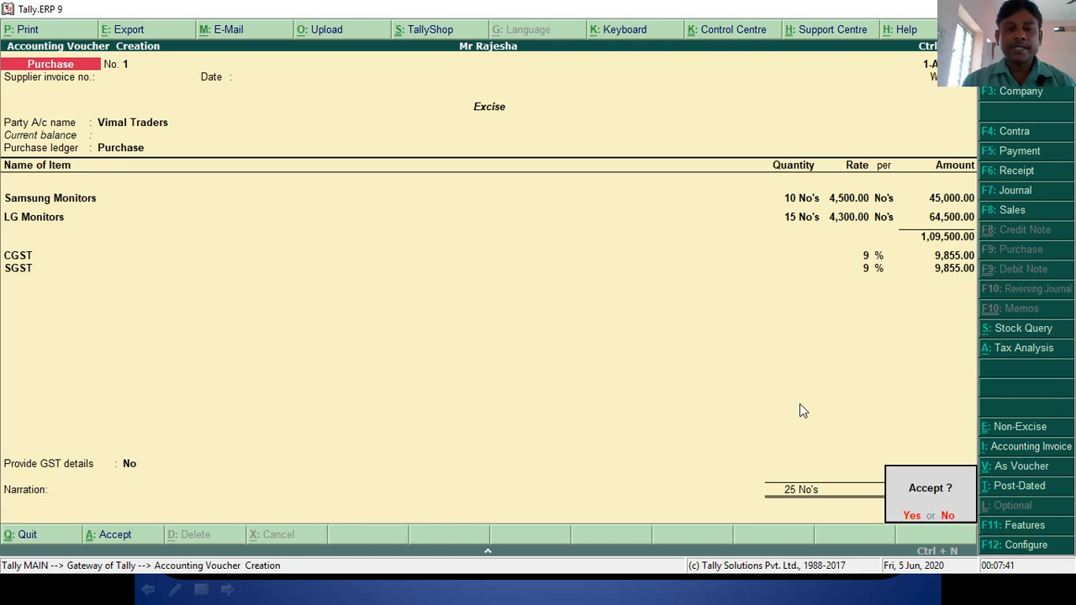
key(Return)
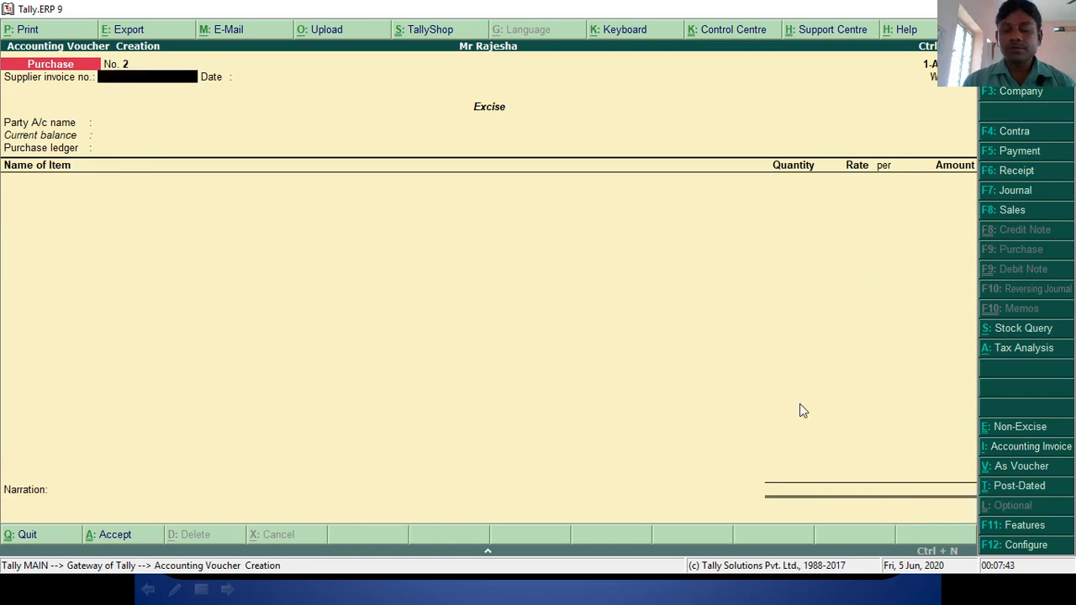
Begin the second purchase voucher with supplier invoice number 2 dated 1-Apr-2020 and, following the slide, choose Sanjay & Co as the party
text(2)
key(Return)
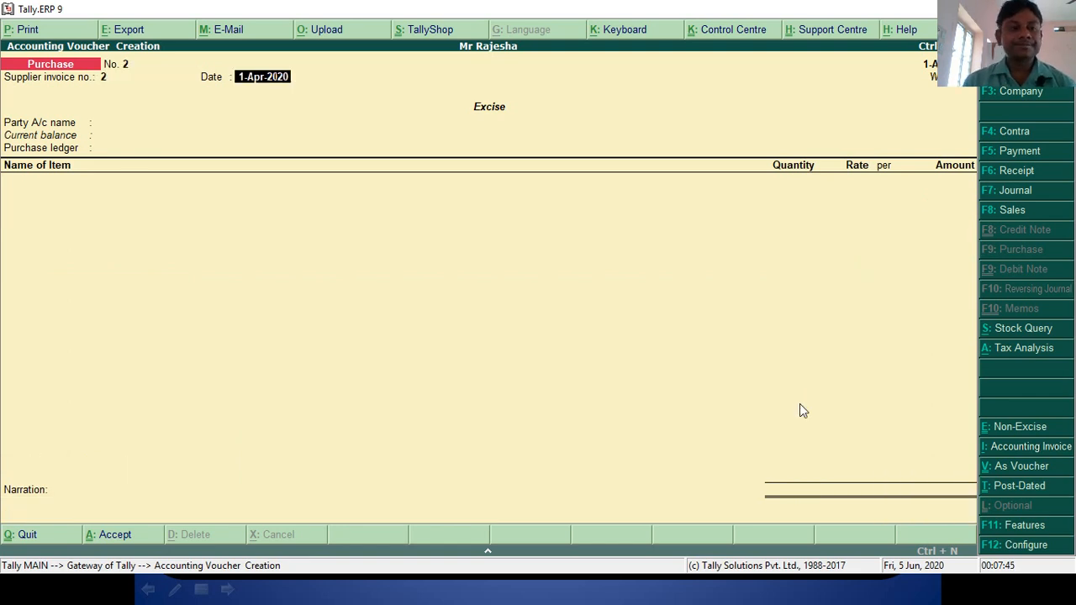
key(Return)
key(alt+Tab)
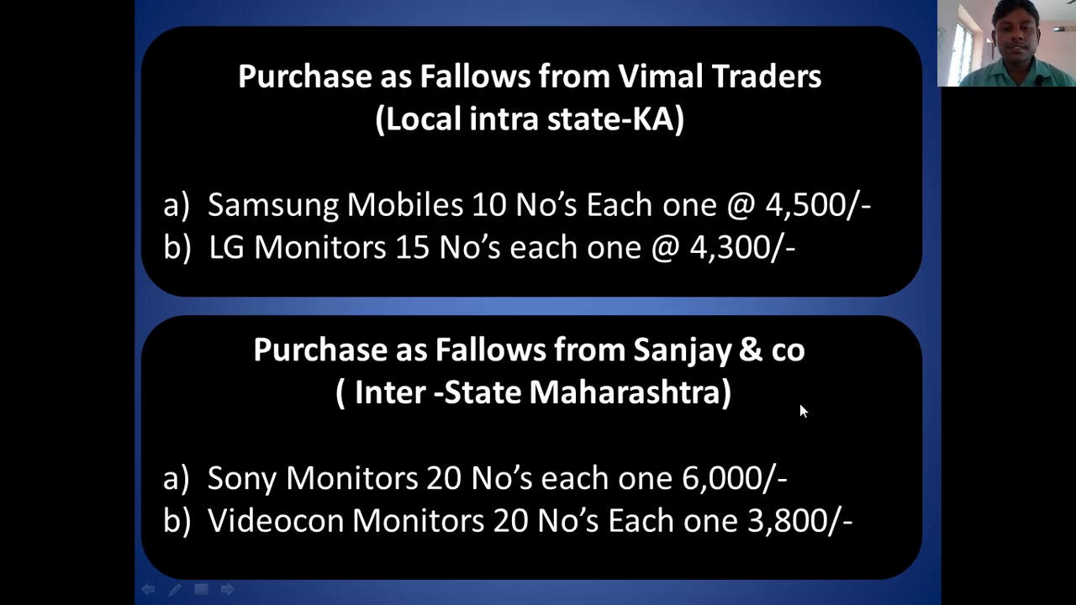
key(alt+Tab)
key(Down)
key(Down)
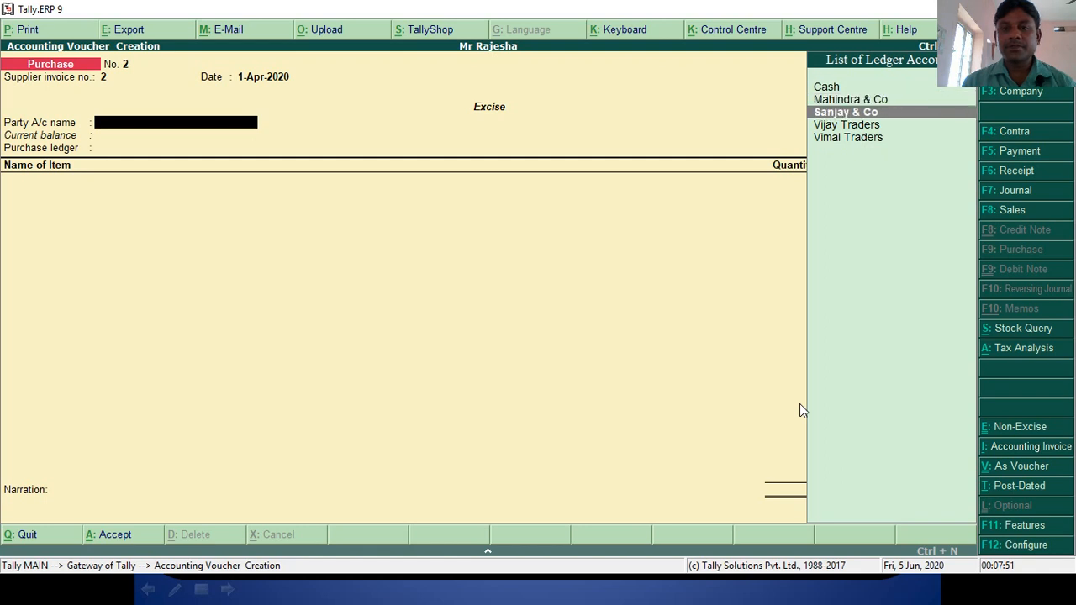
key(Return)
Confirm Sanjay & Co as the party and keep Maharashtra as the supplier's state in the party details
key(Return)
key(Return)
key(Return)
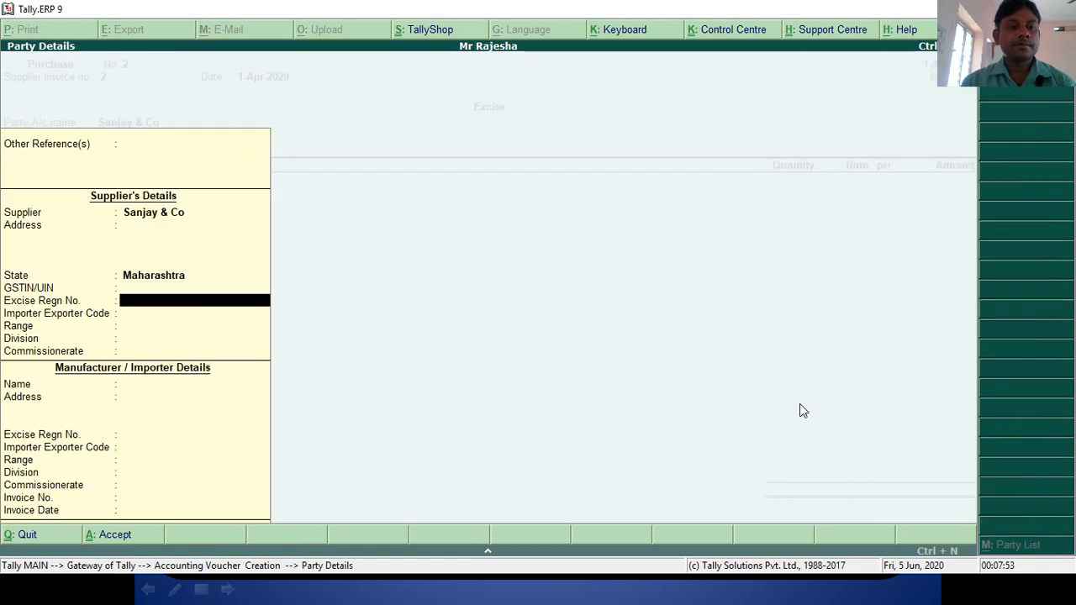
key(Up)
key(Up)
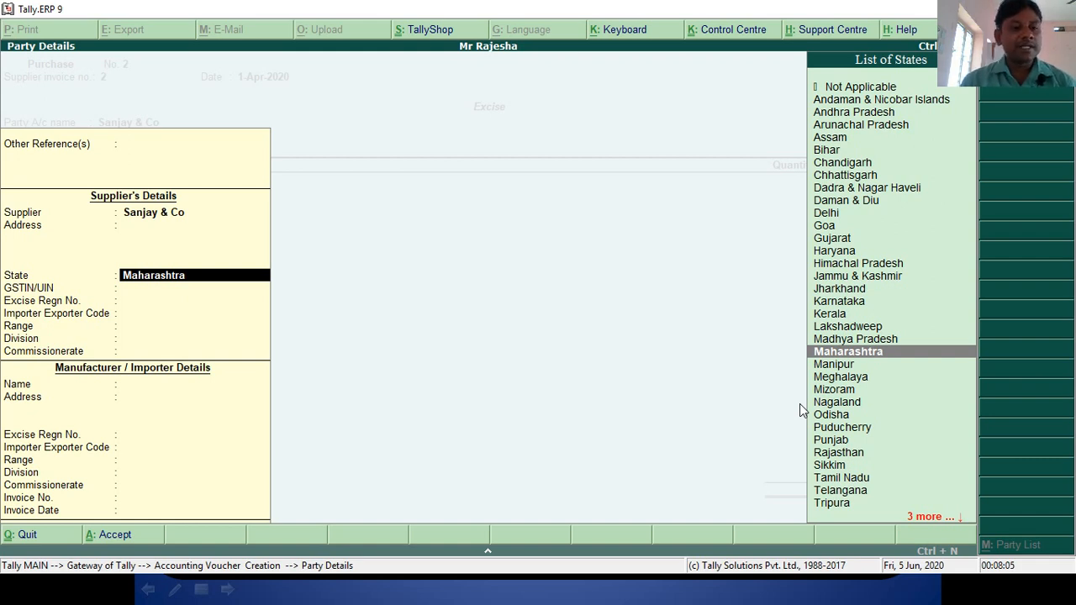
key(Return)
Leave the remaining supplier and manufacturer details blank and choose Purchase as the purchase ledger
key(Return)
key(Return)
key(Return)
key(Return)
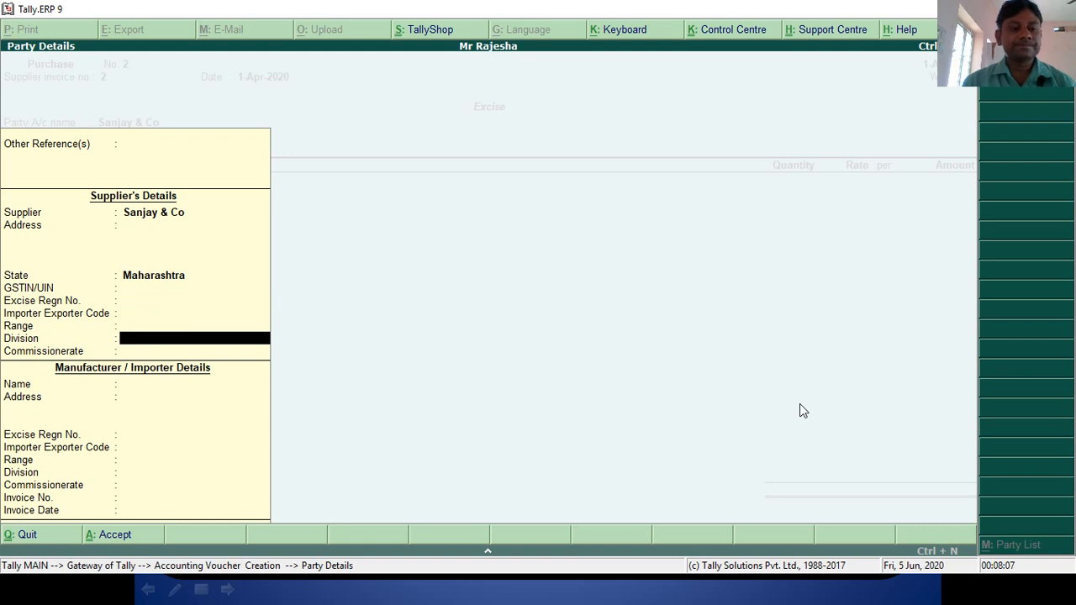
key(Return)
key(Return)
key(Return)
key(Return)
key(Return)
key(Return)
key(Return)
key(Return)
key(Return)
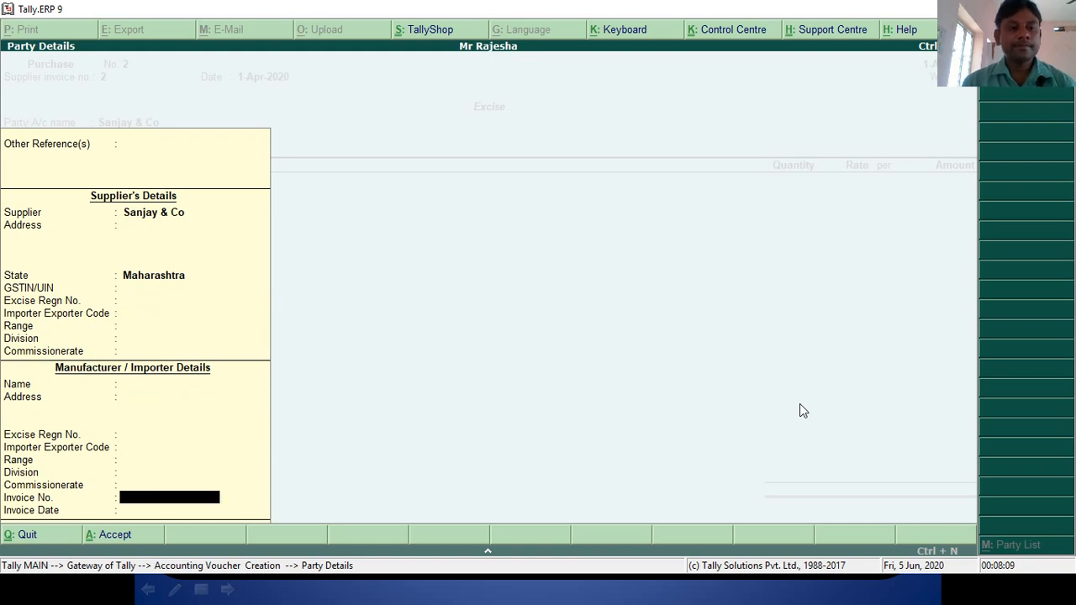
key(Return)
key(Return)
key(Return)
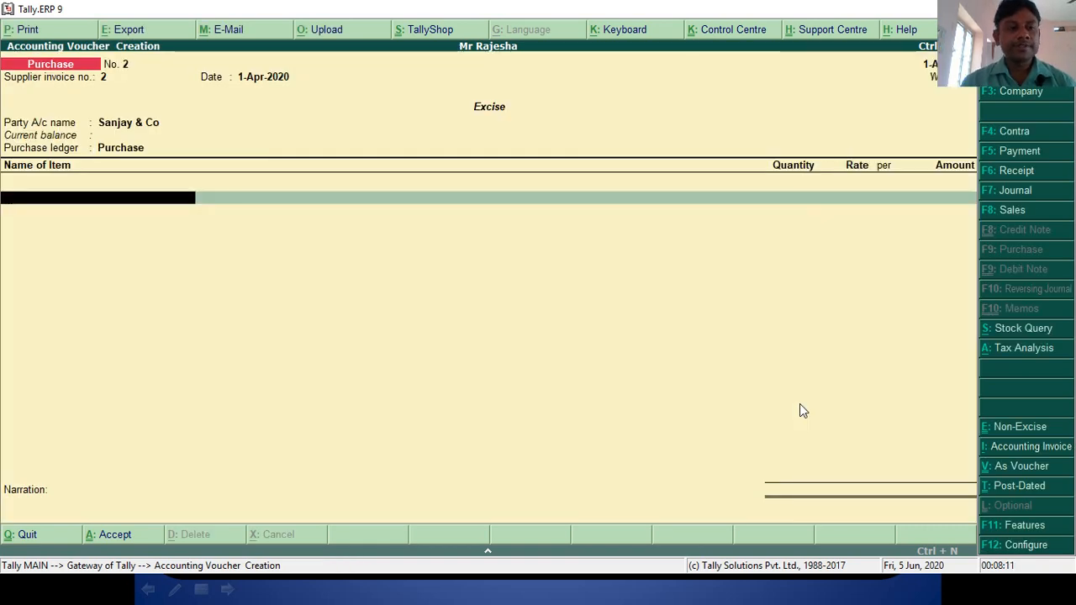
Following the purchase slide, start a new stock item named Sony Monitors under Primary with No's as its unit
key(alt+Tab)
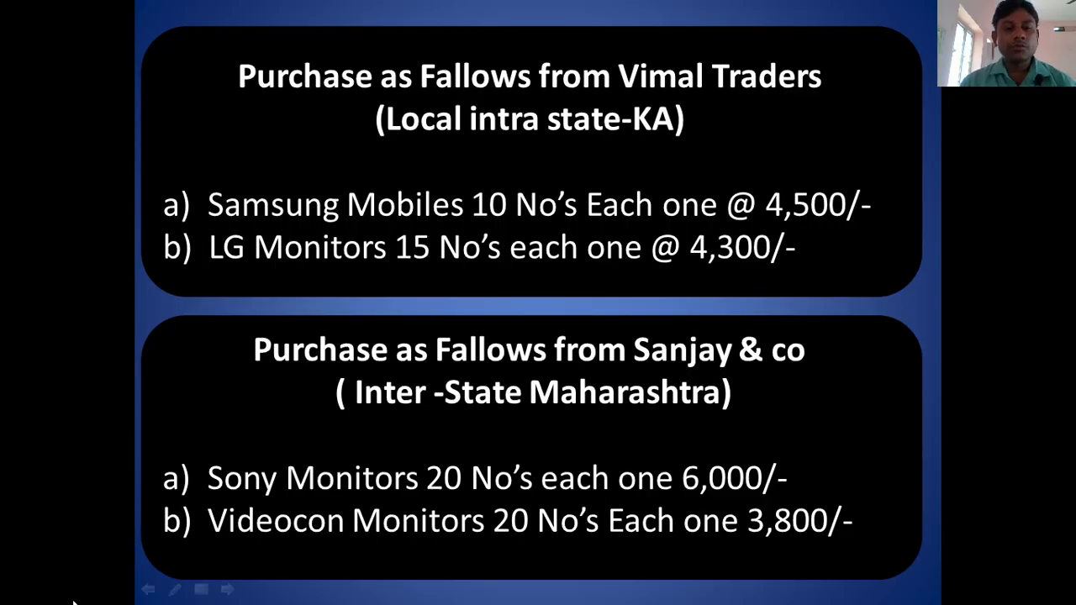
key(alt+Tab)
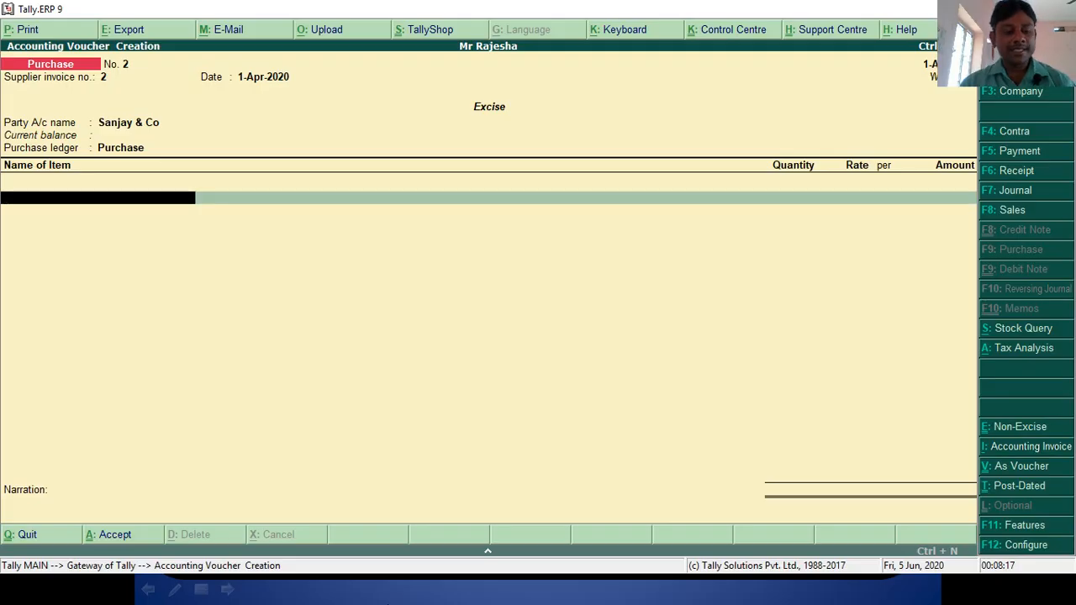
key(alt+c)
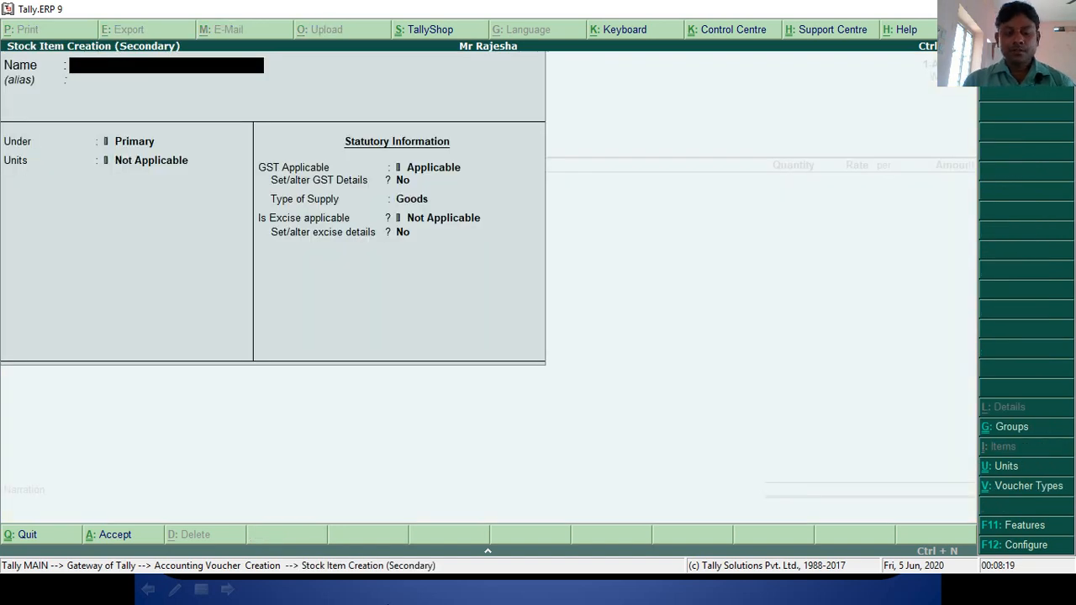
text(Sony)
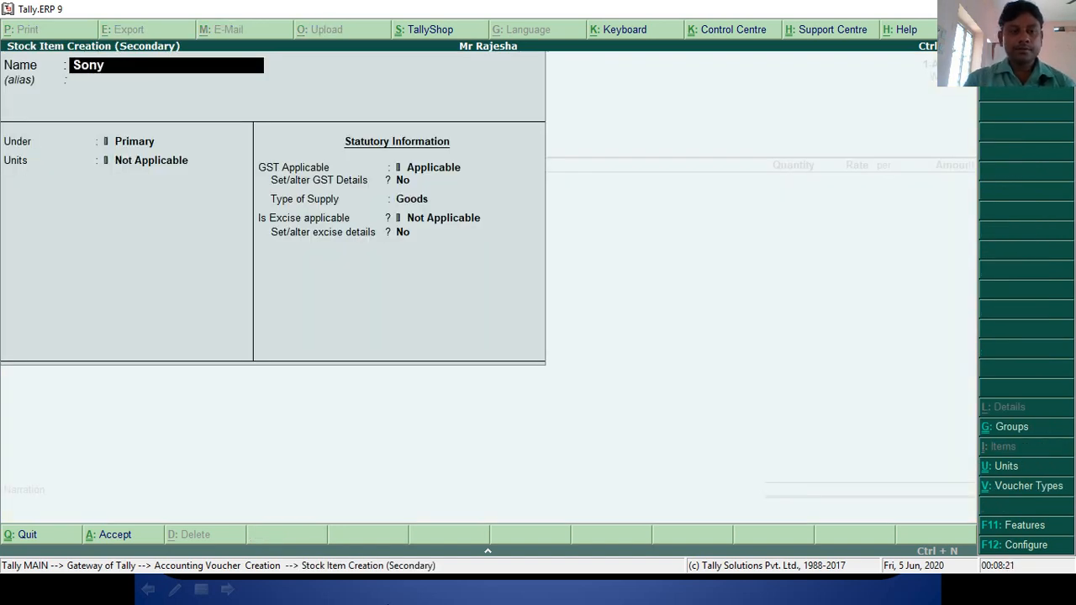
text( Monitors)
key(Return)
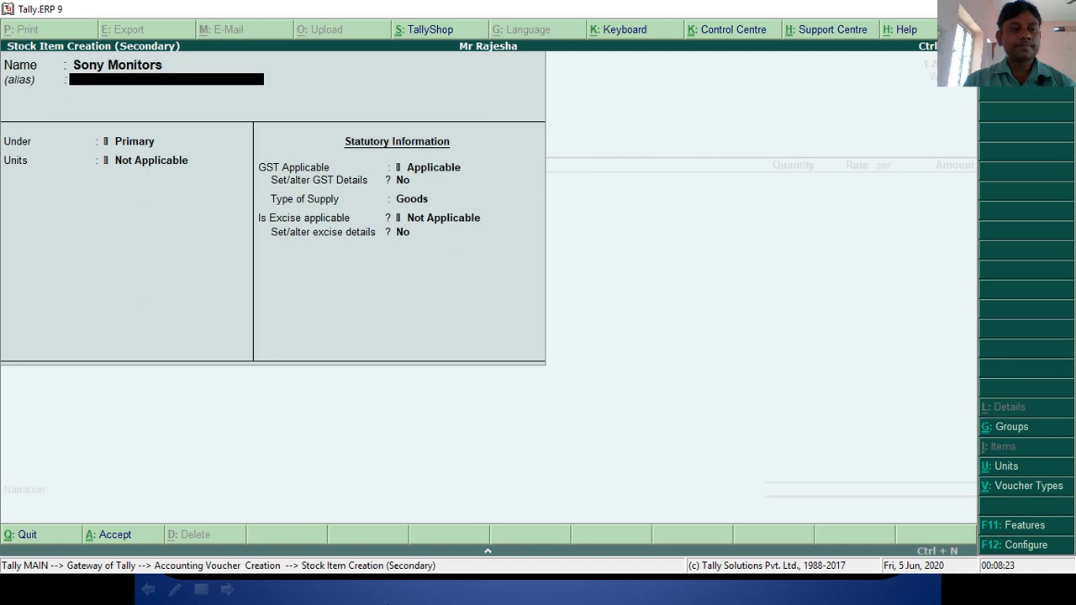
key(Return)
key(Return)
key(Down)
key(Return)
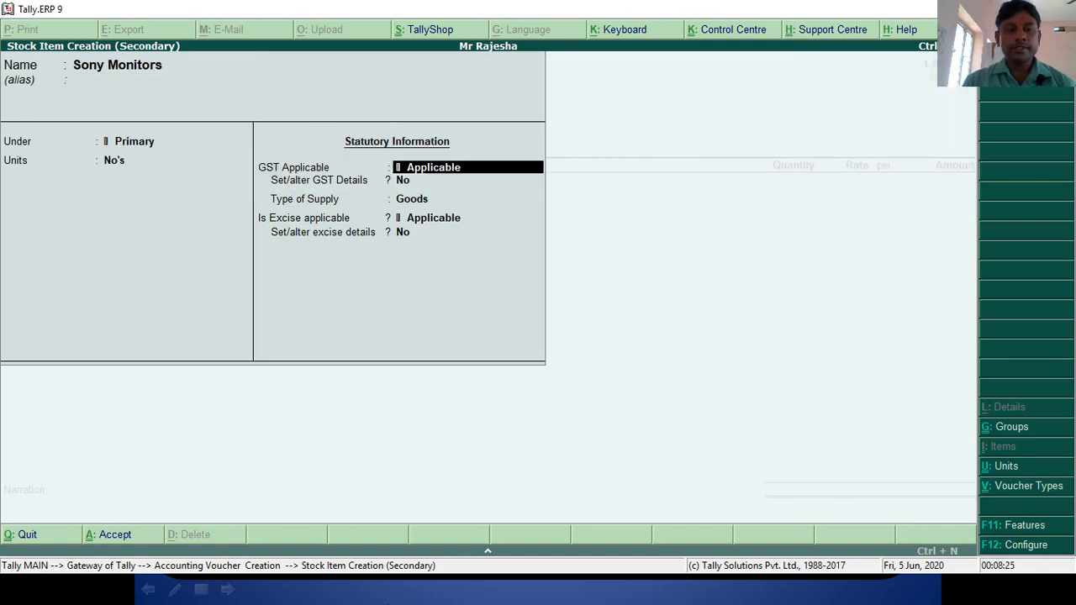
Set the GST details of Sony Monitors to On Value, Taxable, with an integrated tax rate of 18%
key(Return)
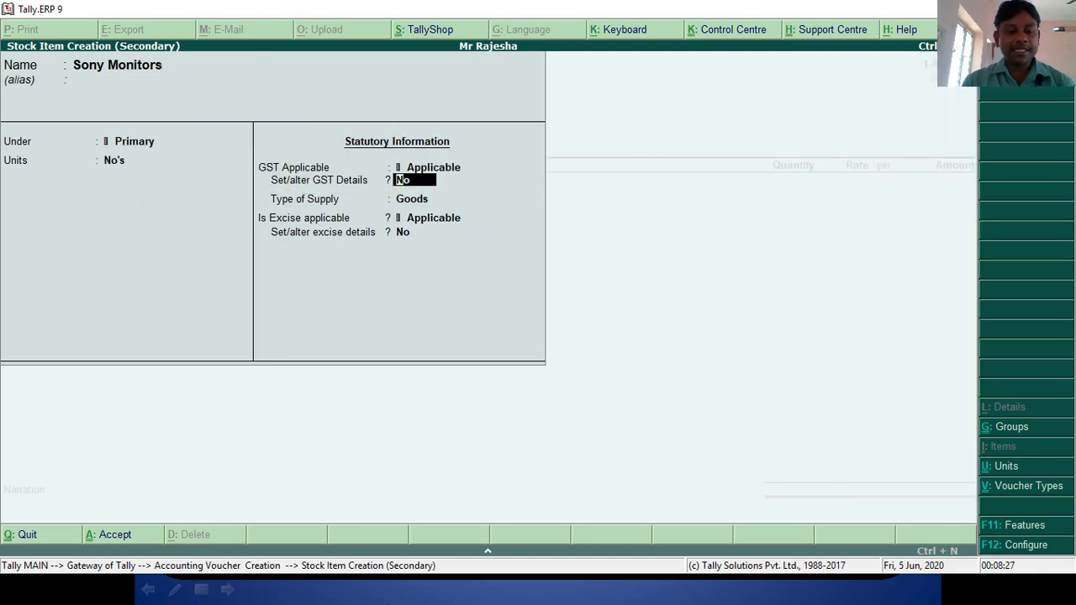
text(y)
key(Return)
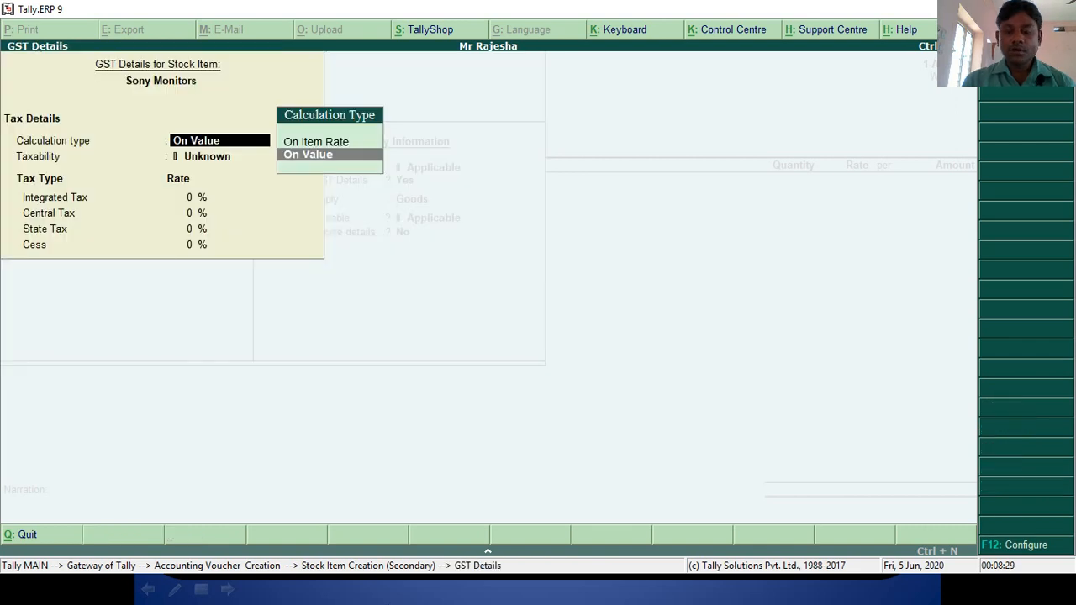
key(Return)
key(Down)
key(Down)
key(Down)
key(Return)
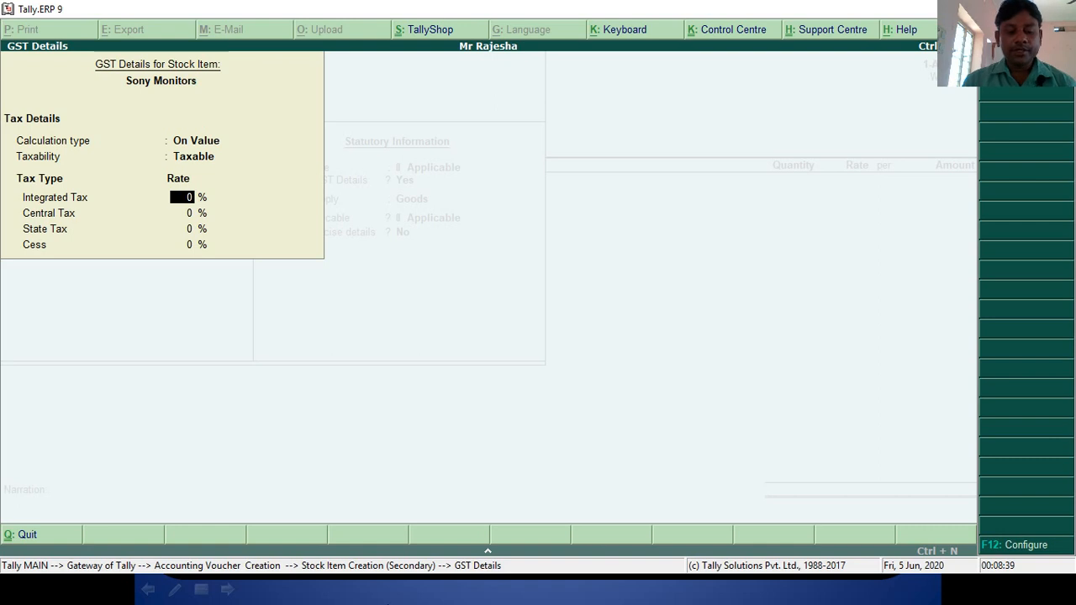
text(18)
key(Return)
key(Return)
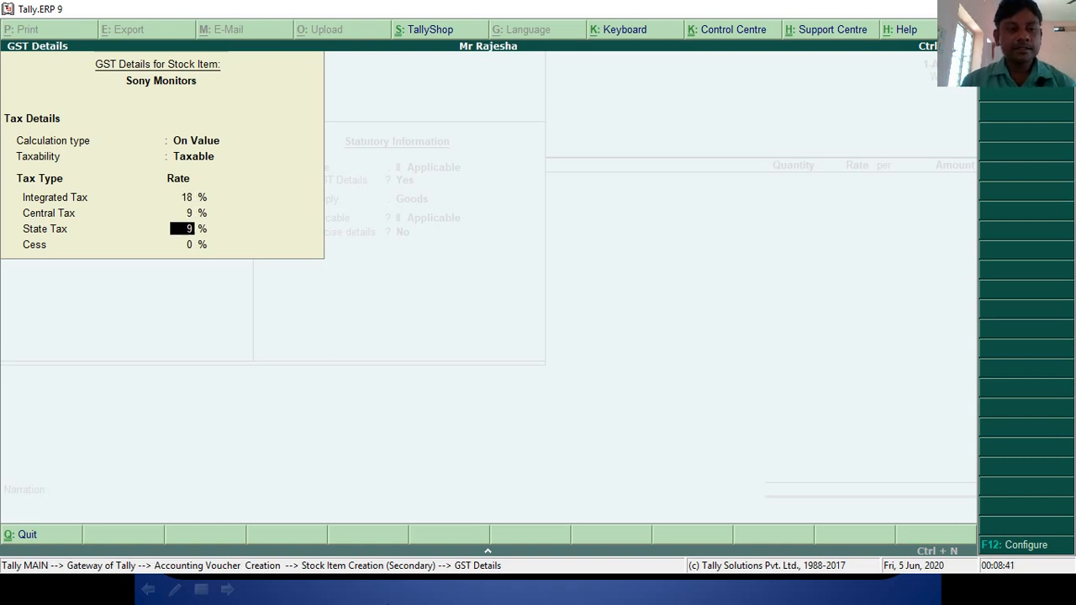
key(Return)
key(Return)
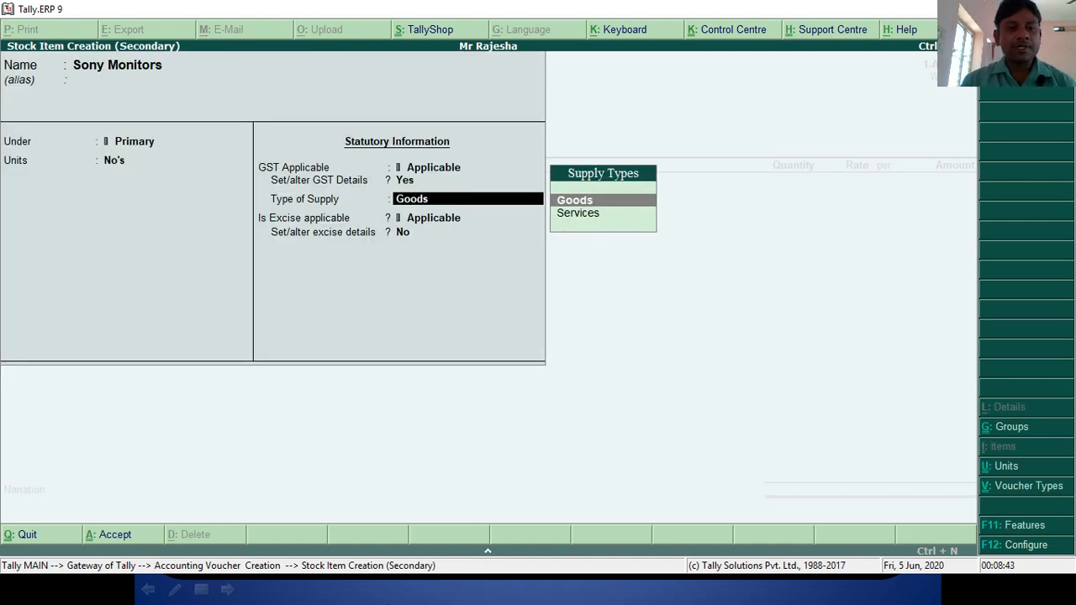
Keep Goods as the supply type and excise as Applicable, and save the Sony Monitors stock item
key(Return)
key(Return)
key(Return)
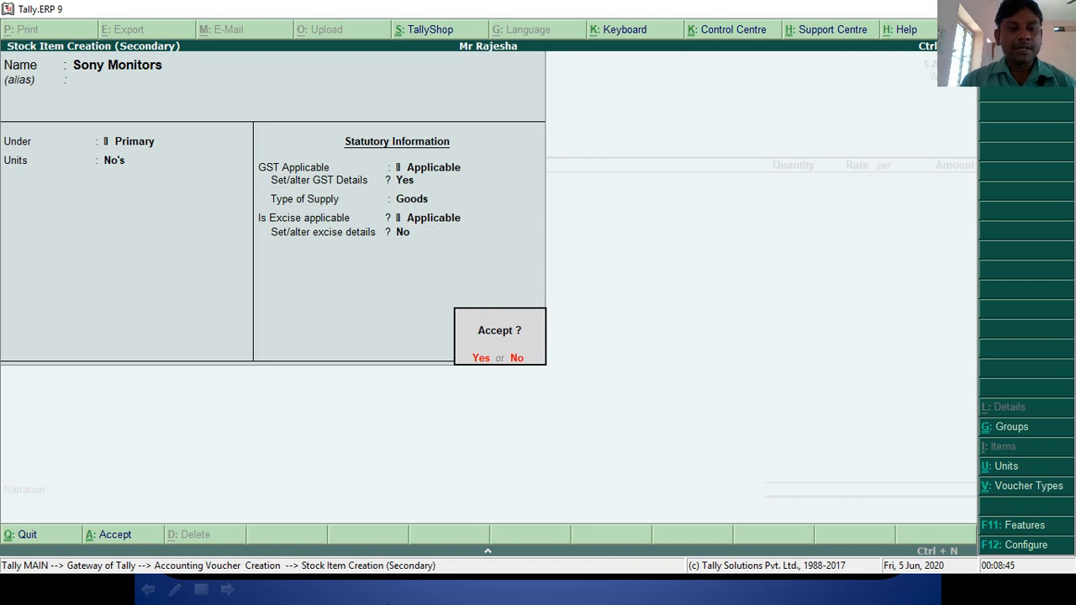
key(Return)
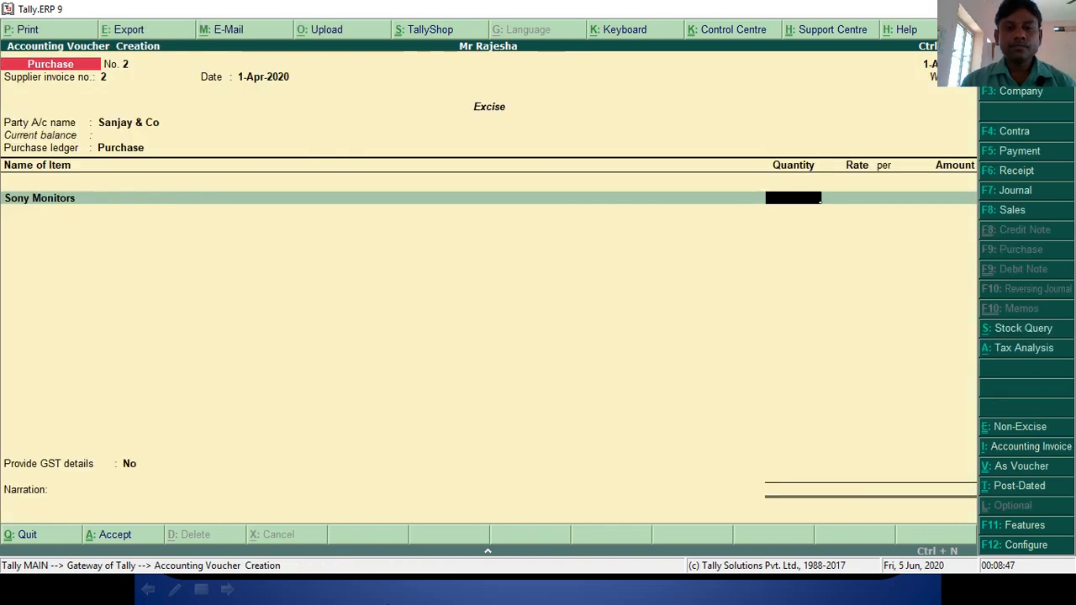
Following the slide, enter 20 No's of Sony Monitors at a rate of 6,000 in the Sanjay & Co purchase voucher
key(alt+Tab)
key(alt+Tab)
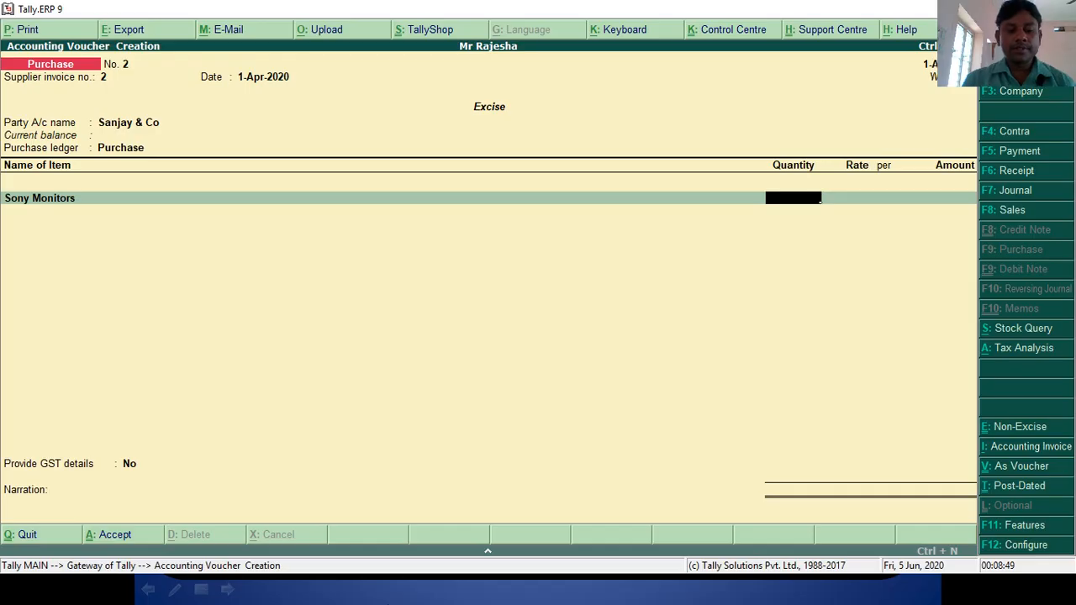
text(20)
key(Return)
key(alt+Tab)
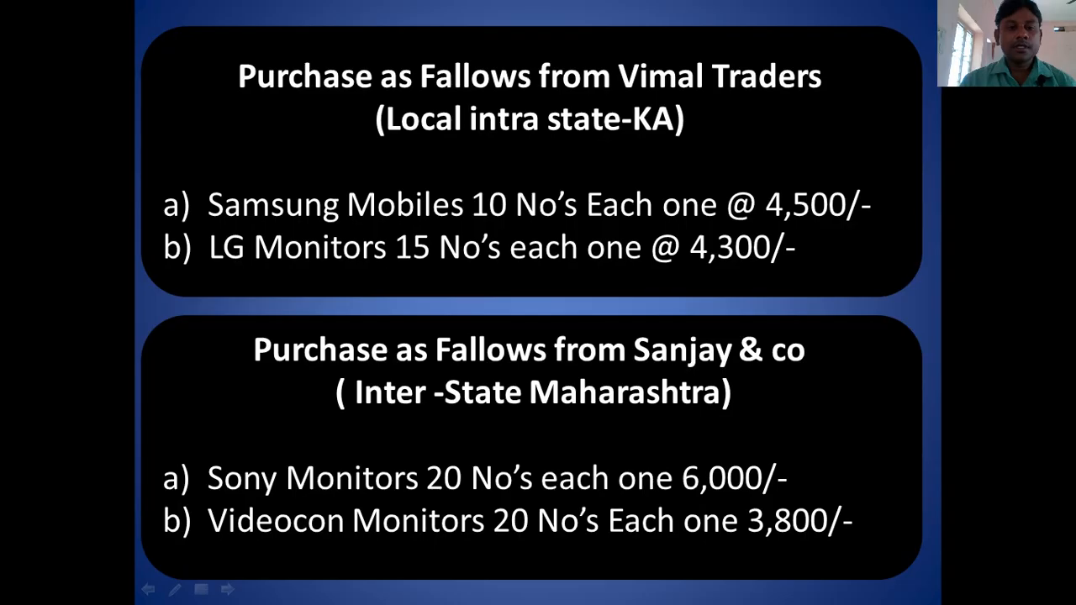
key(alt+Tab)
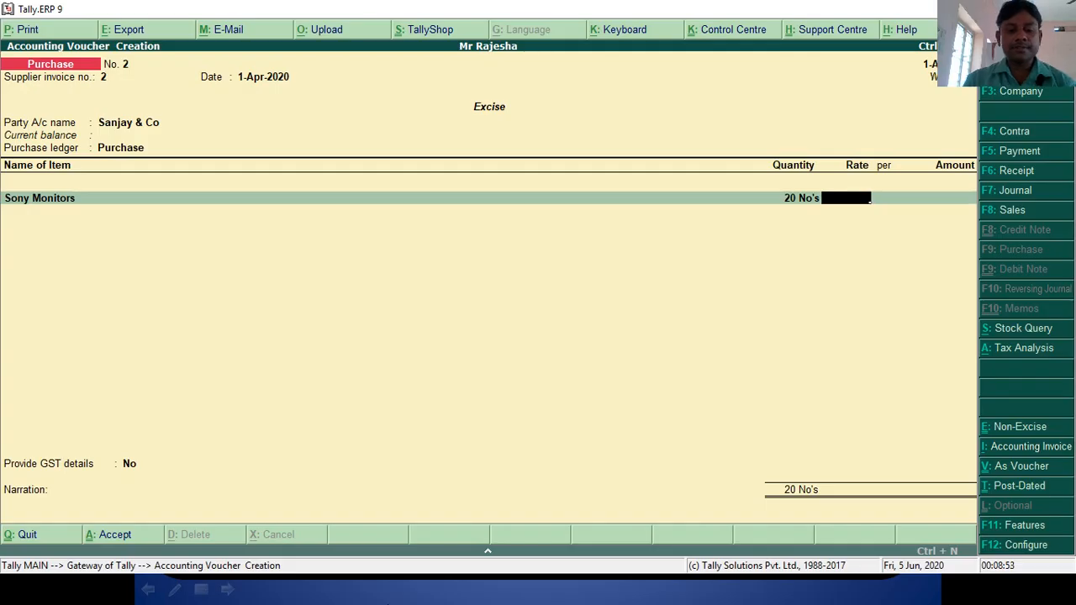
text(6000)
key(Return)
key(Return)
key(Return)
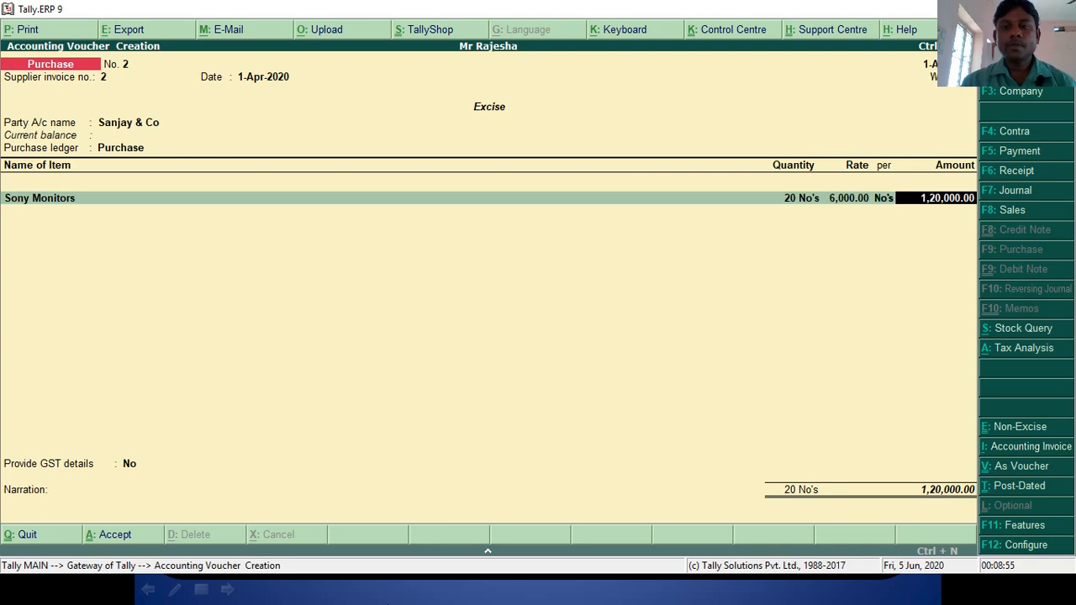
Check the next item on the slide and start a stock item named Videocon Monitors under Primary with unit No's
key(alt+Tab)
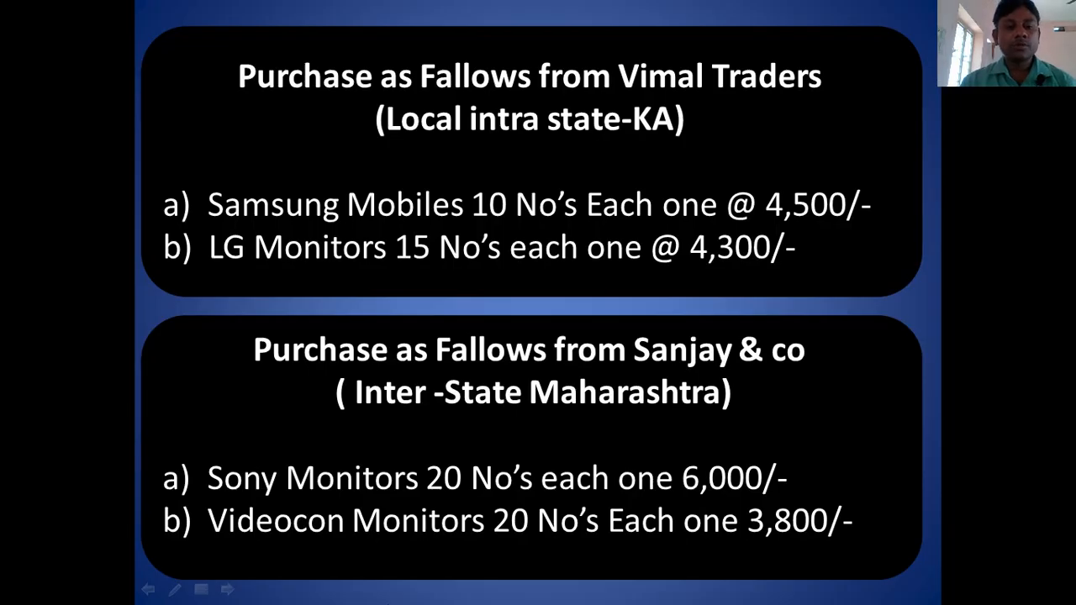
key(alt+Tab)
key(alt+c)
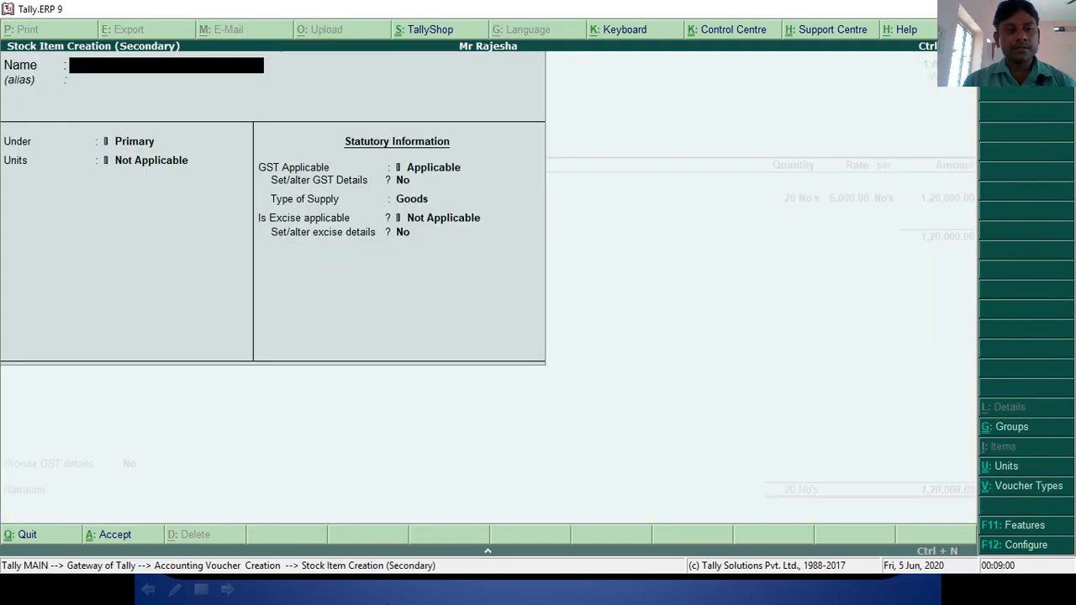
text(Videoc)
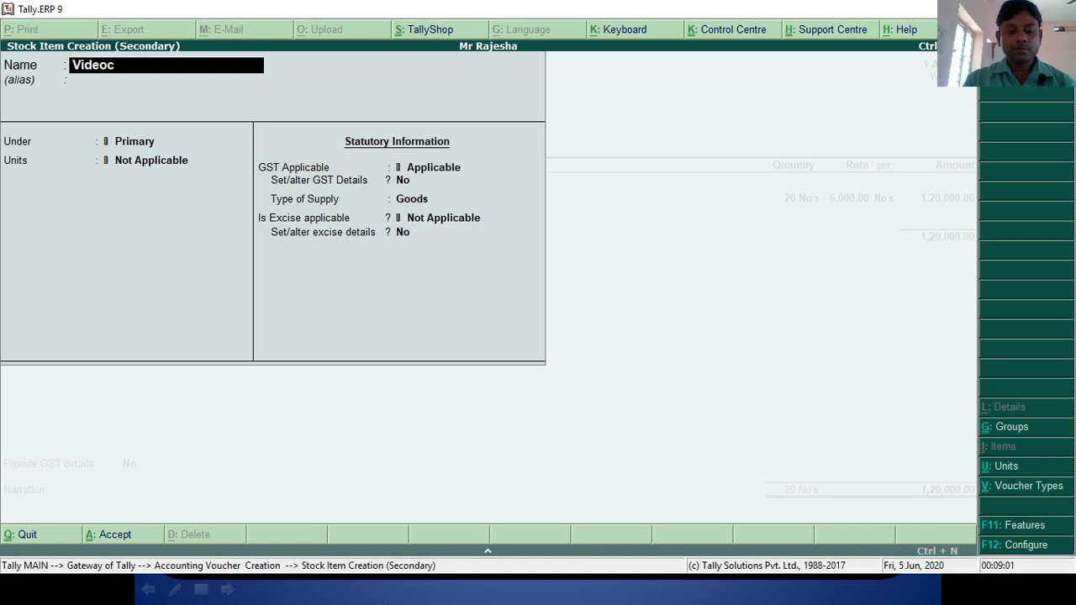
text(on Mon)
key(BackSpace)
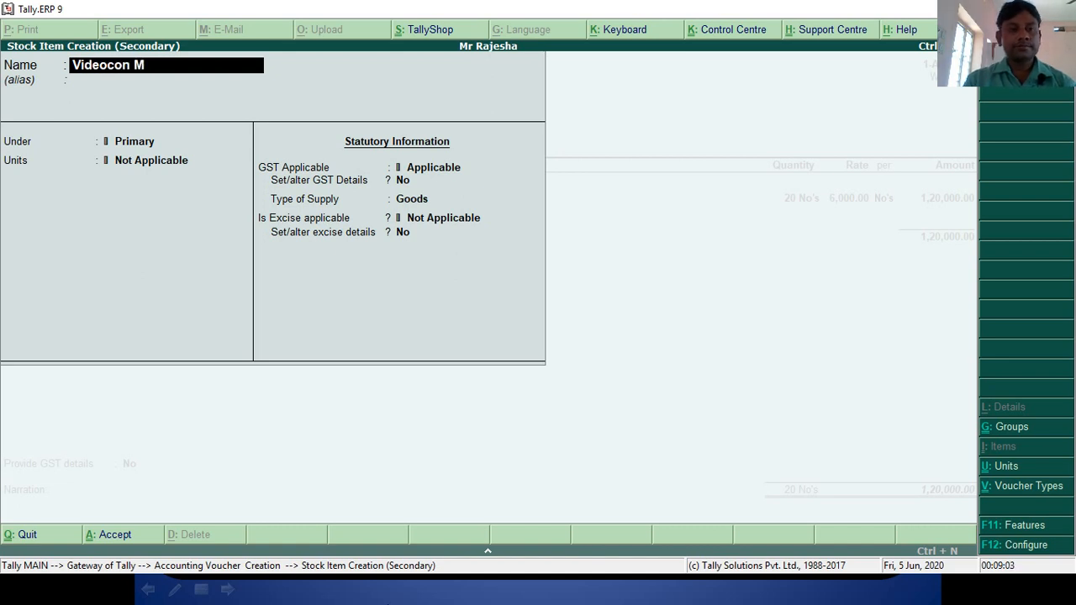
text(onitors)
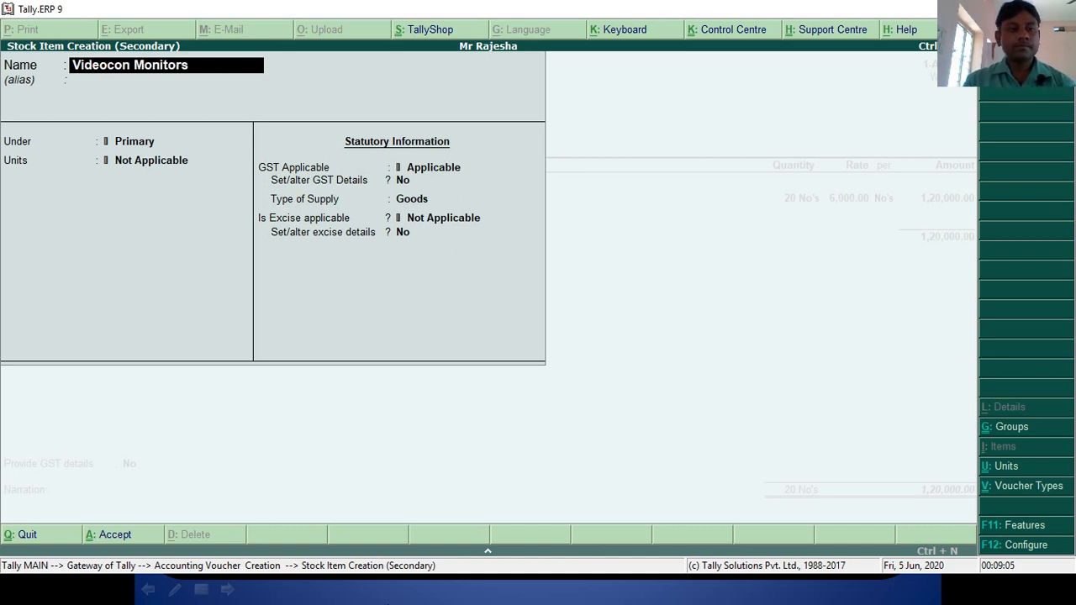
key(Return)
key(Return)
key(Down)
key(Return)
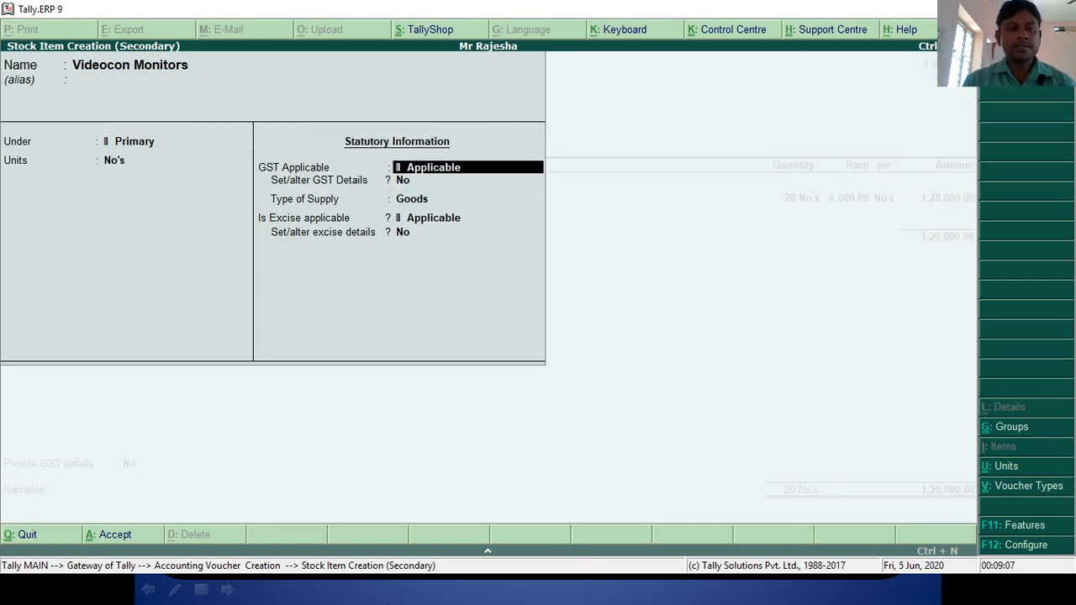
Set the GST details of Videocon Monitors to On Value, Taxable, with an integrated tax rate of 18%
key(Return)
key(y)
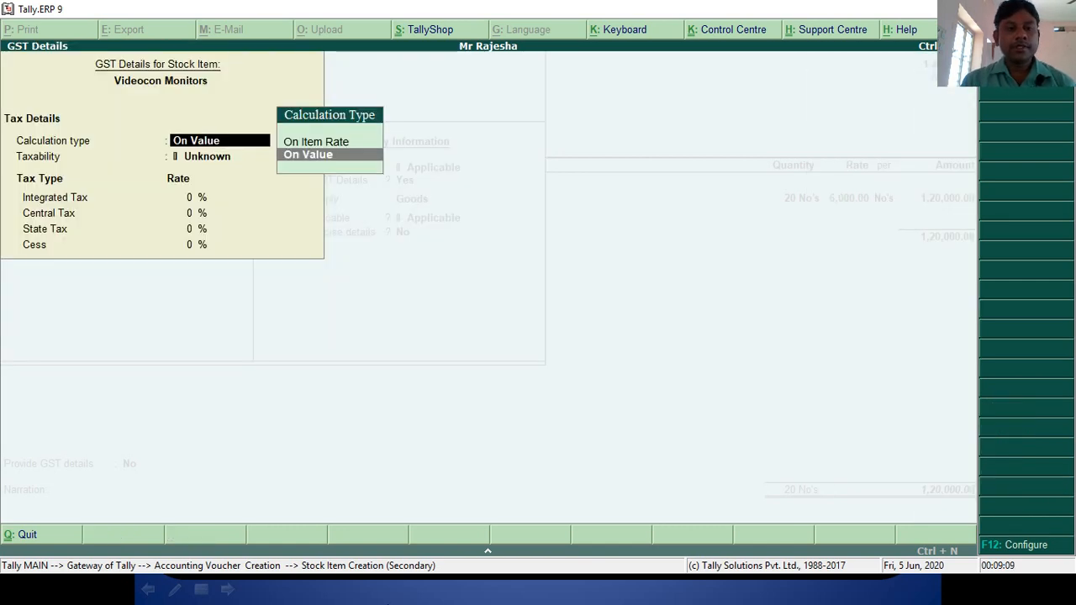
key(Return)
key(Down)
key(Down)
key(Down)
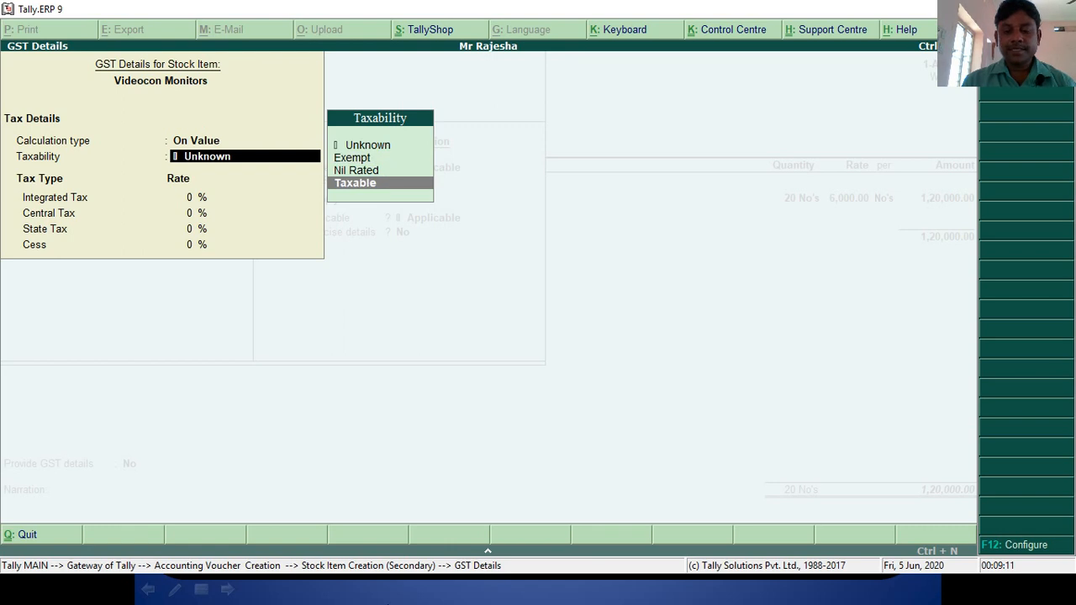
key(Return)
text(18)
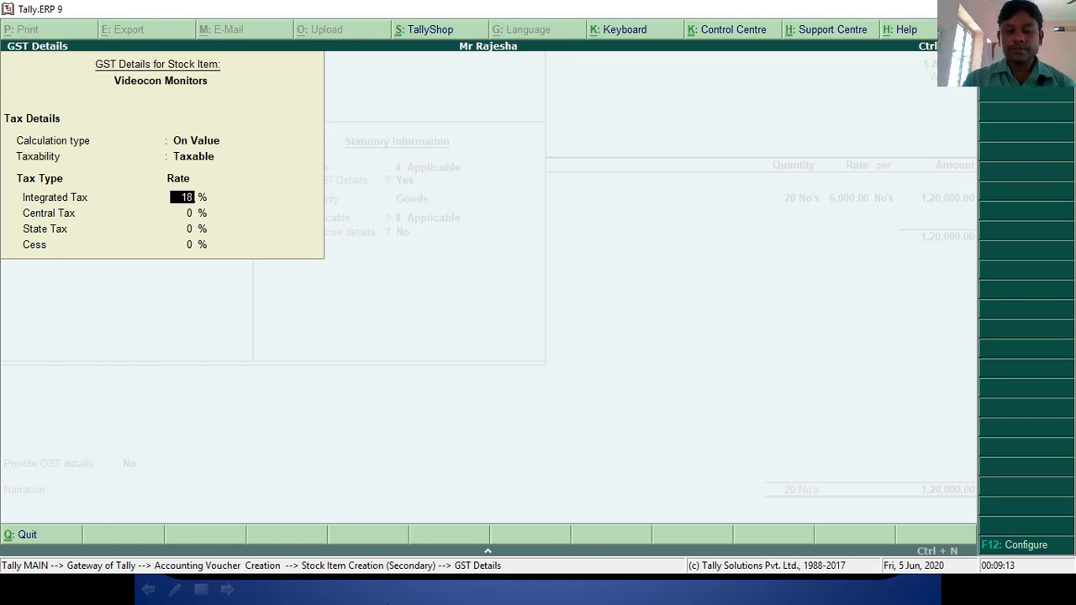
key(Return)
key(Return)
key(Return)
key(Return)
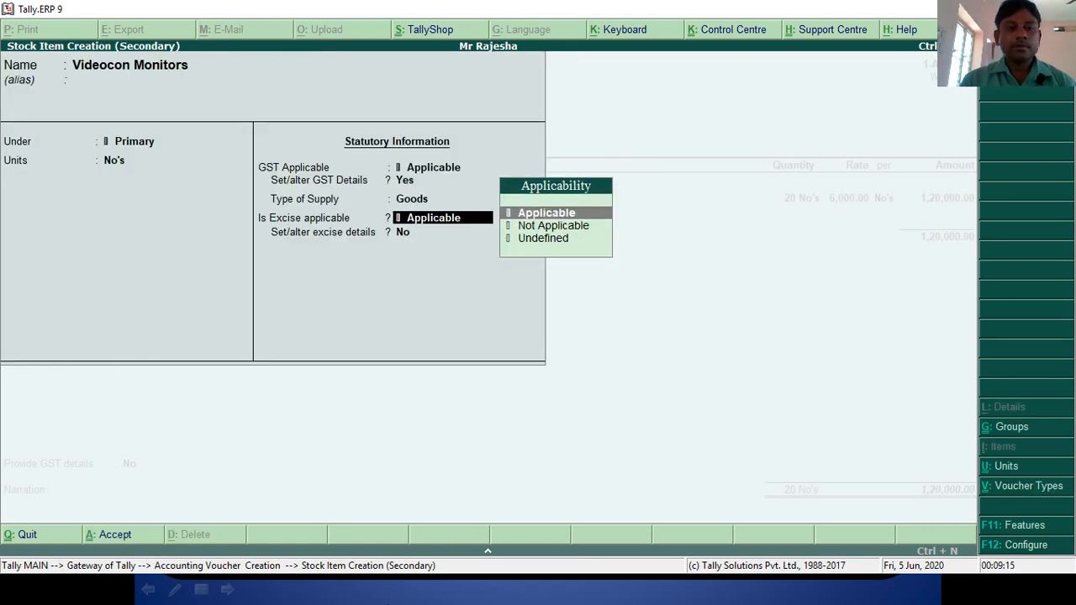
Keep excise as Applicable without setting excise details and save the Videocon Monitors stock item
key(Return)
key(Return)
key(Return)
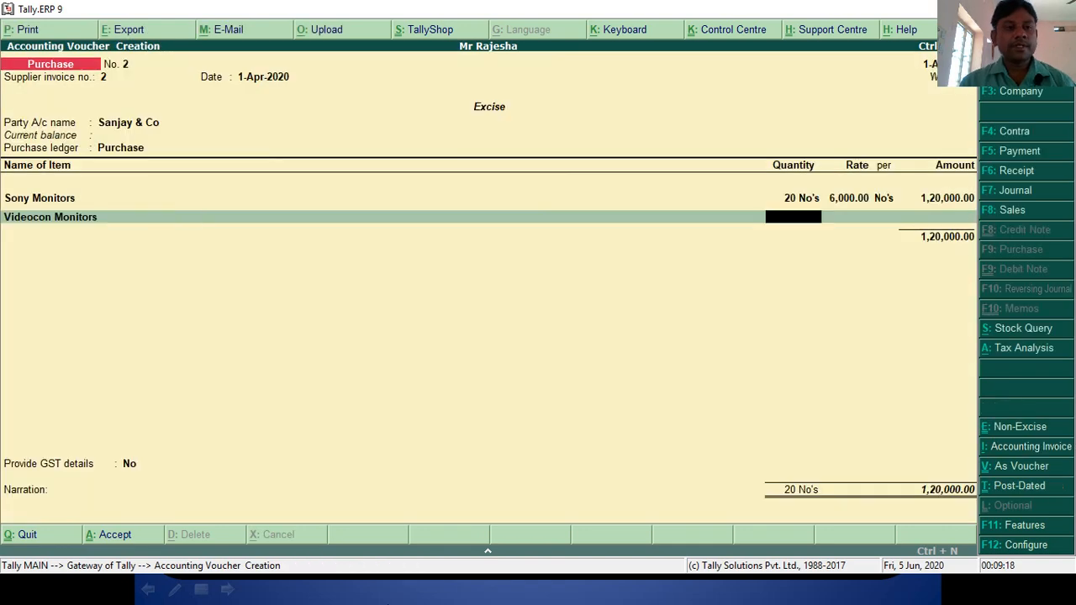
Following the slide, enter 20 No's of Videocon Monitors at a rate of 3,800 in the Sanjay & Co purchase voucher
key(alt+Tab)
key(alt+Tab)
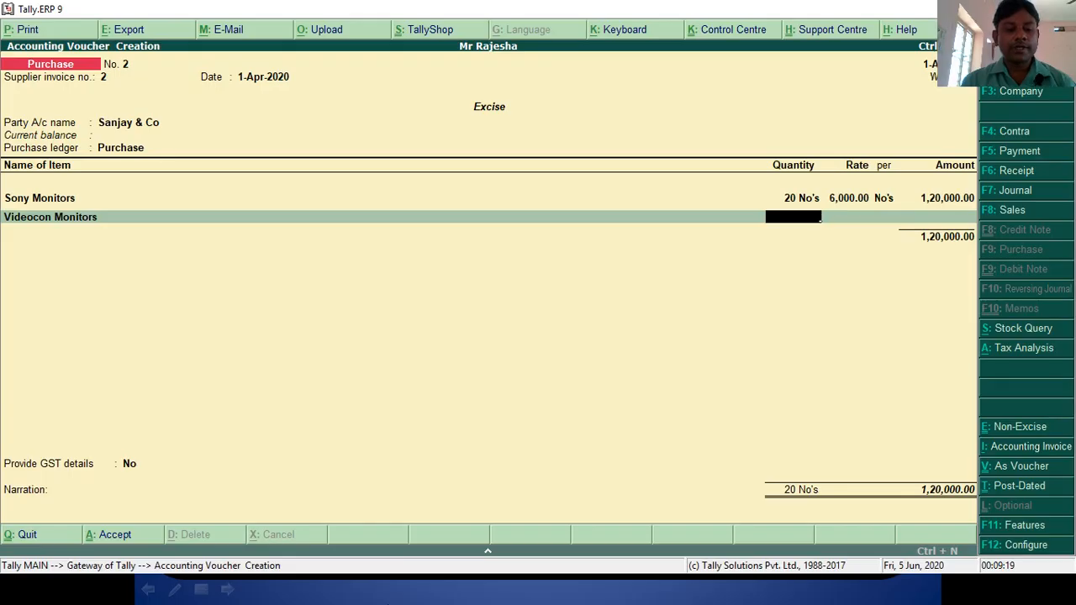
text(20)
key(Return)
key(alt+Tab)
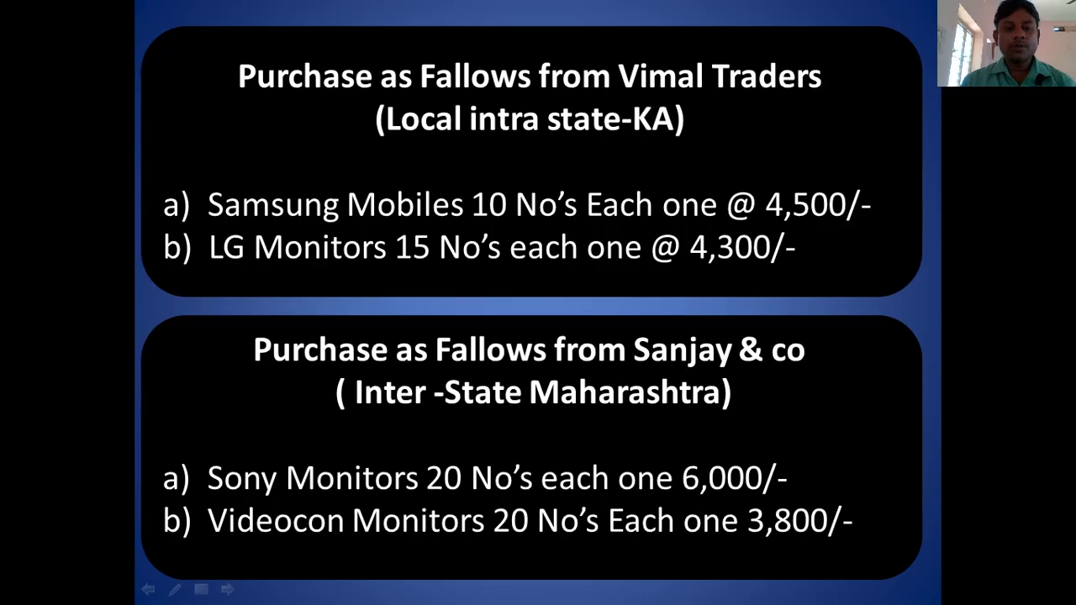
key(alt+Tab)
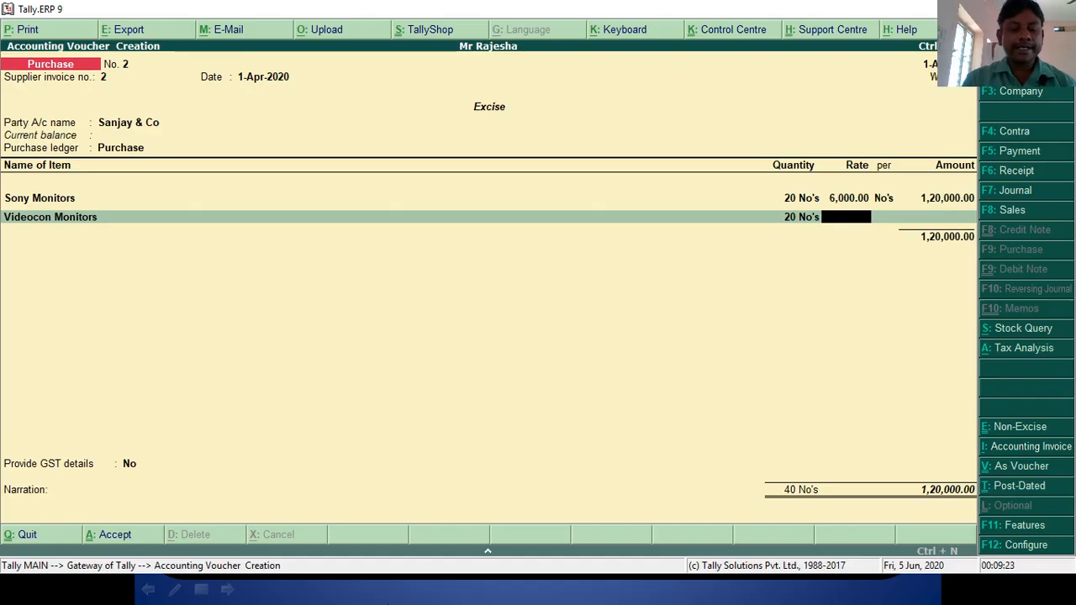
text(3800)
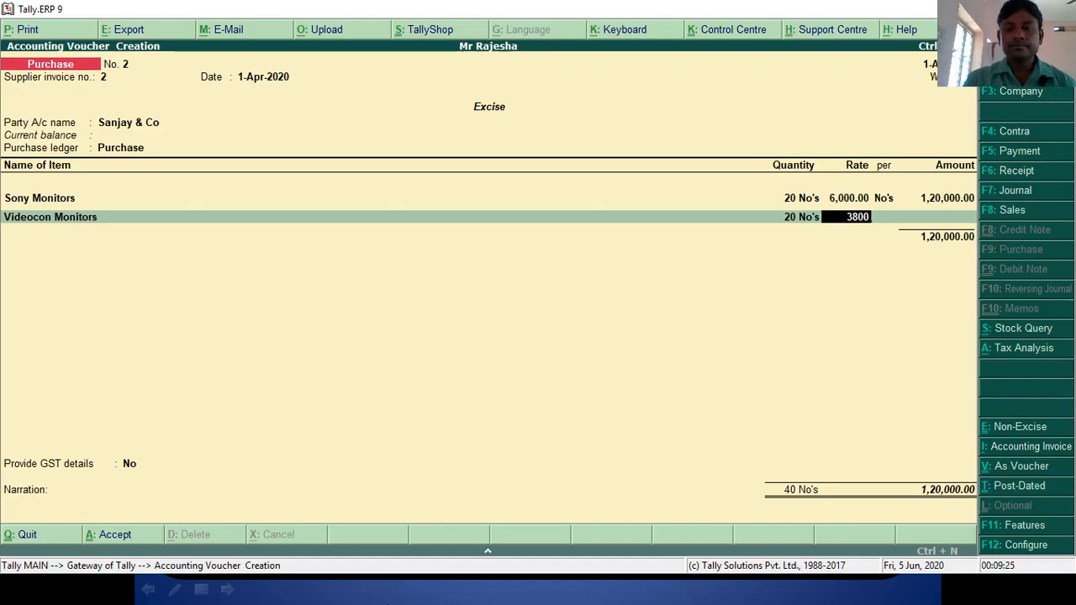
key(Return)
key(Return)
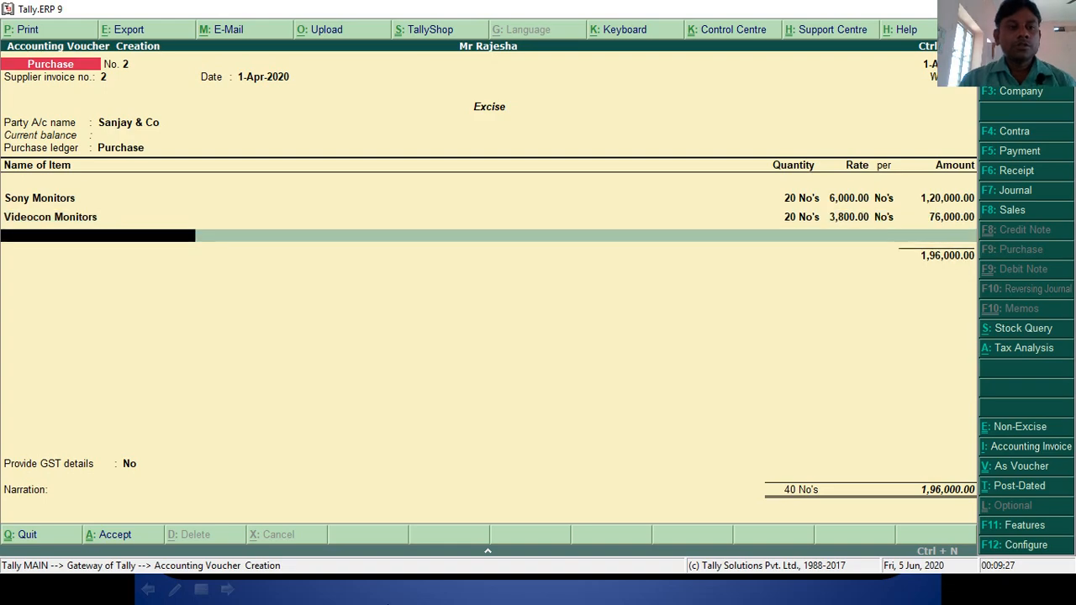
Add the IGST ledger to the Sanjay & Co purchase voucher and save it without a narration
key(alt+Tab)
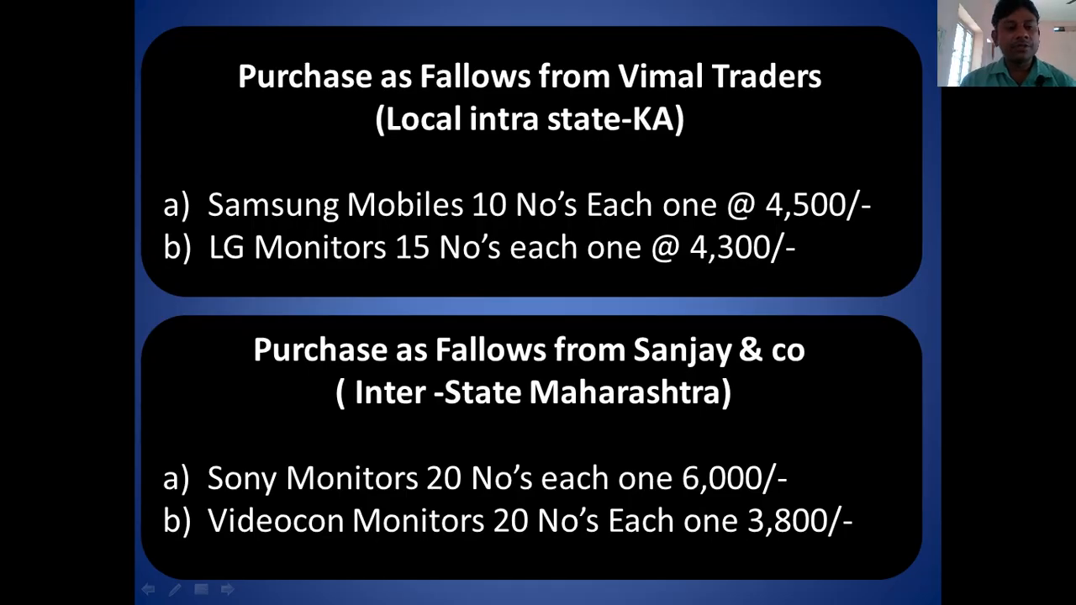
key(alt+Tab)
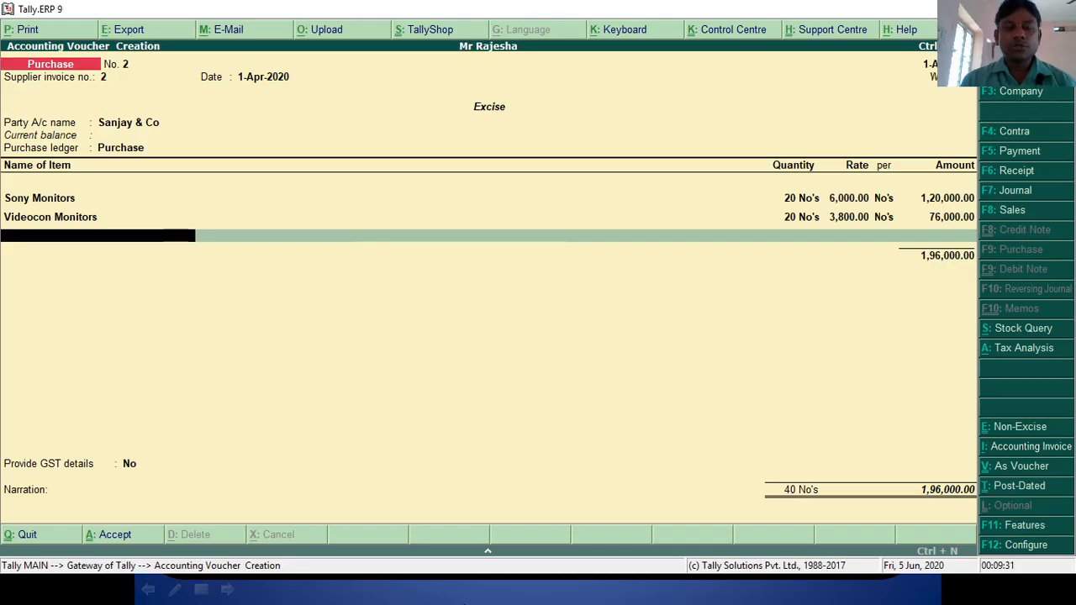
text(ig)
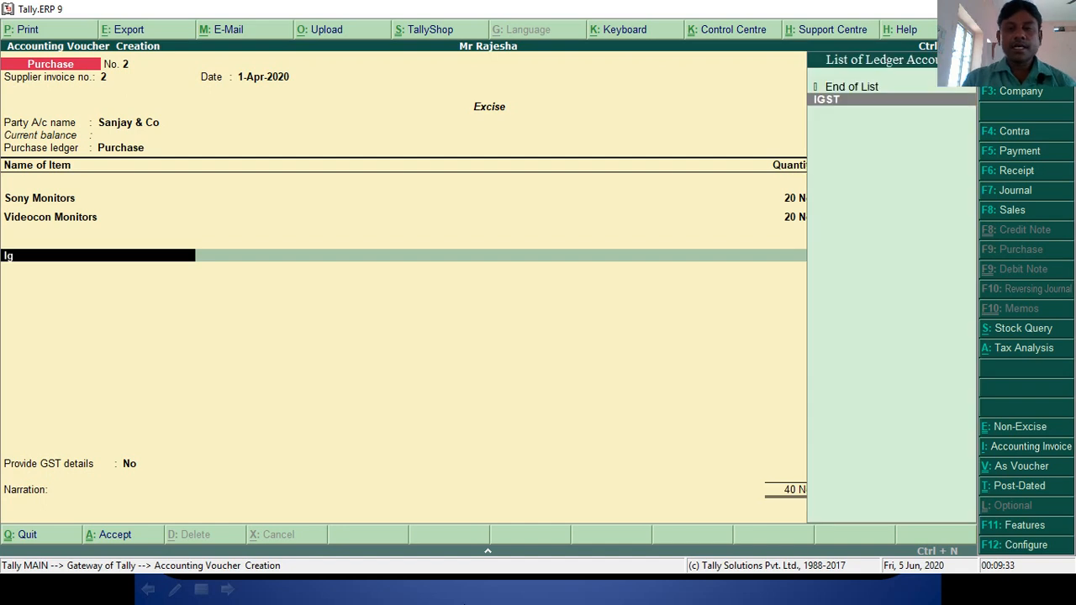
key(Return)
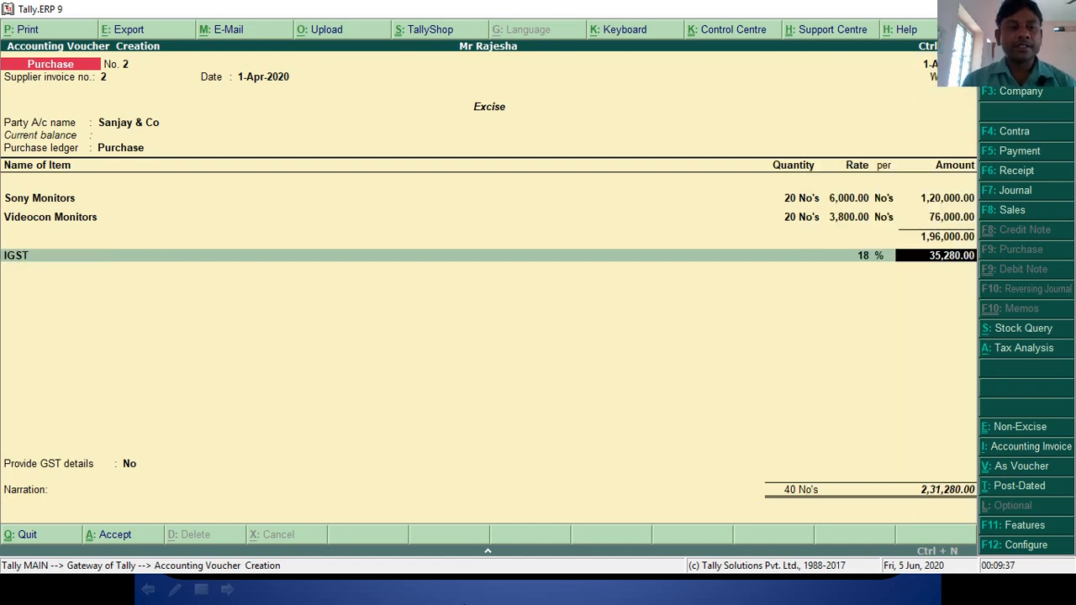
key(alt+Tab)
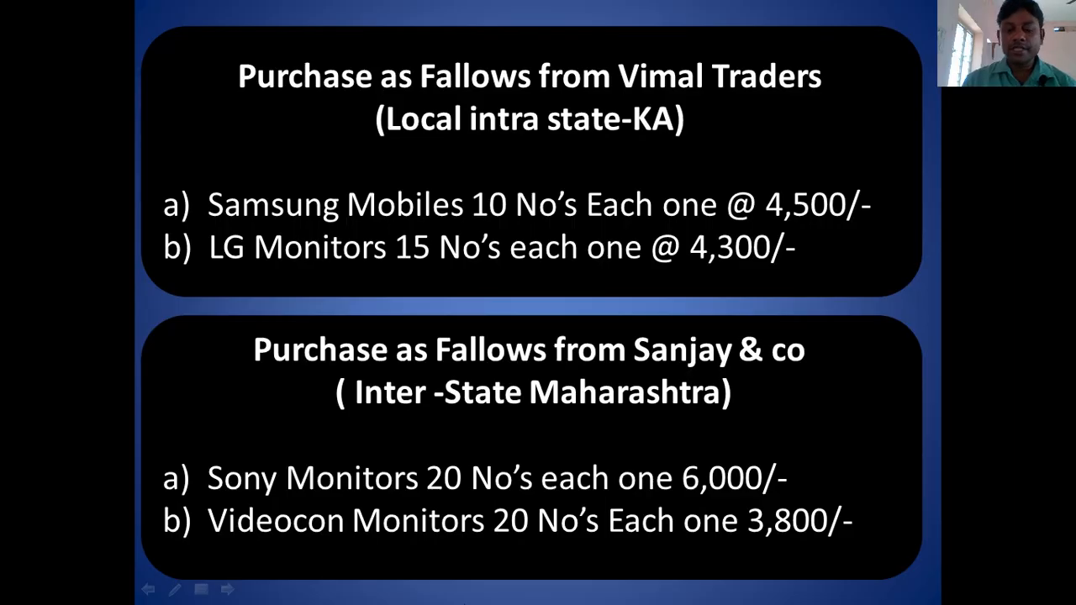
key(alt+Tab)
key(Return)
key(Return)
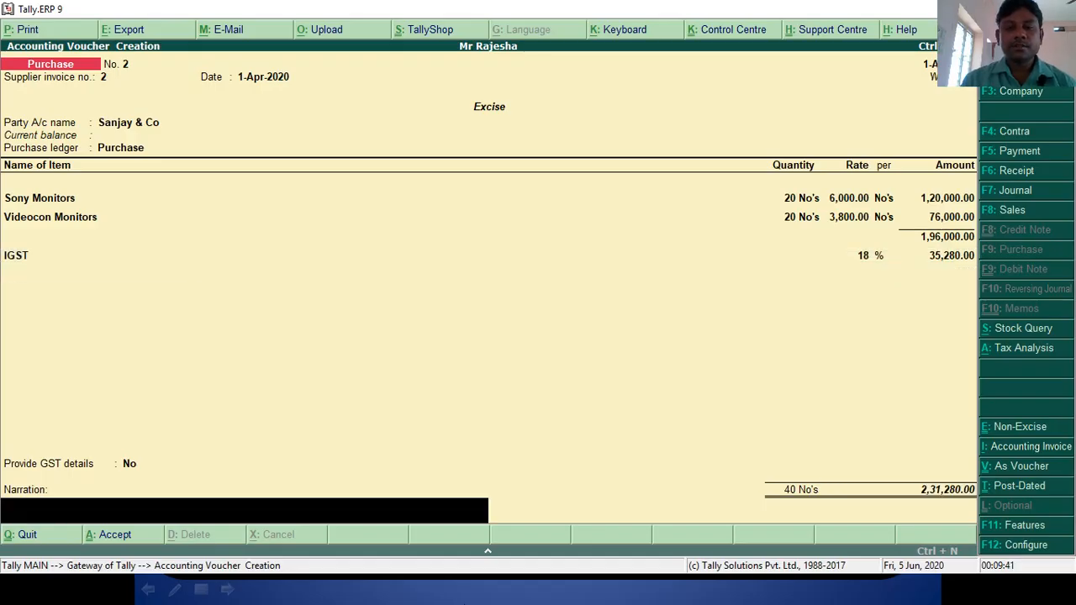
key(Return)
key(Return)
Check the sales transactions on the next slide and start a sales voucher
key(alt+Tab)
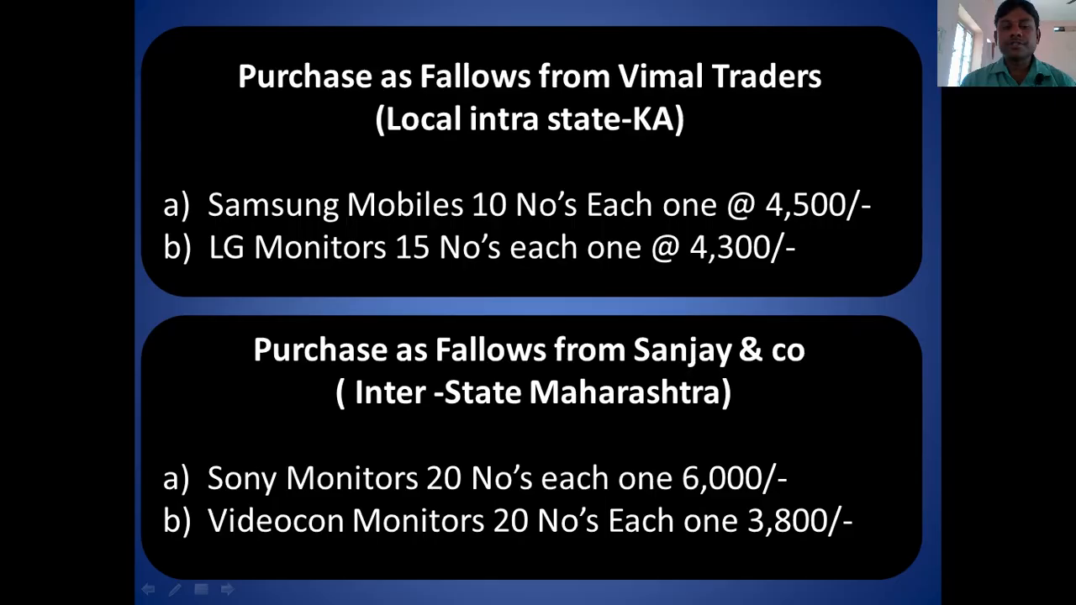
key(Right)
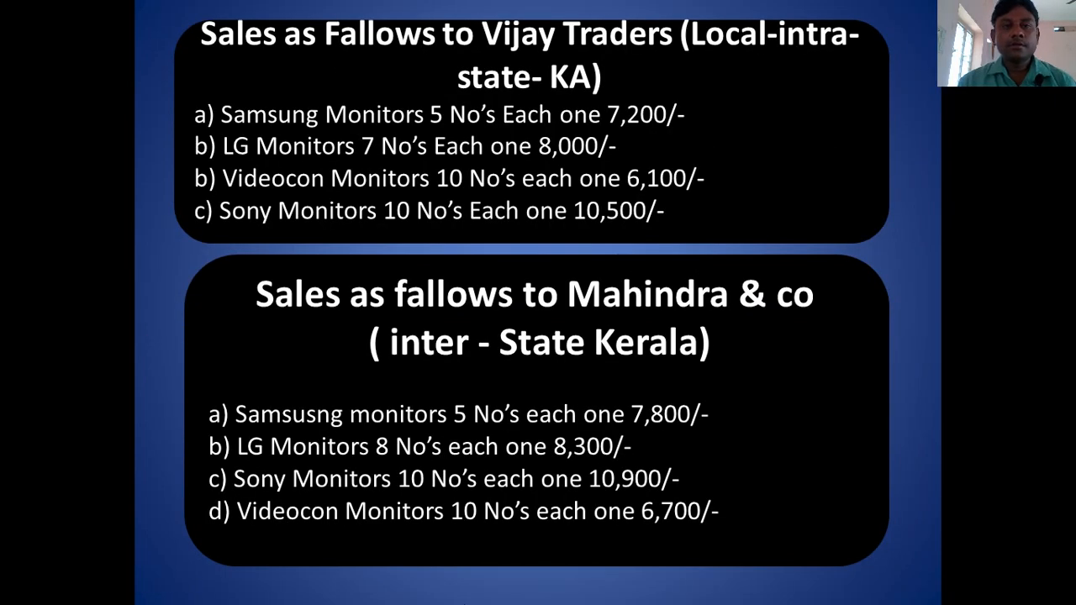
key(alt+Tab)
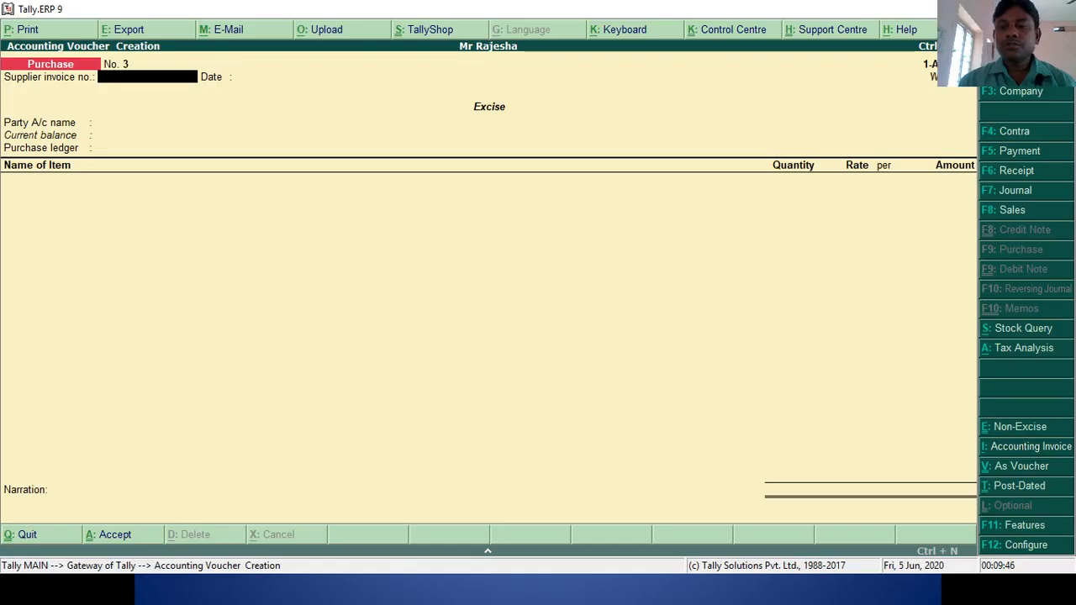
click(1001, 217)
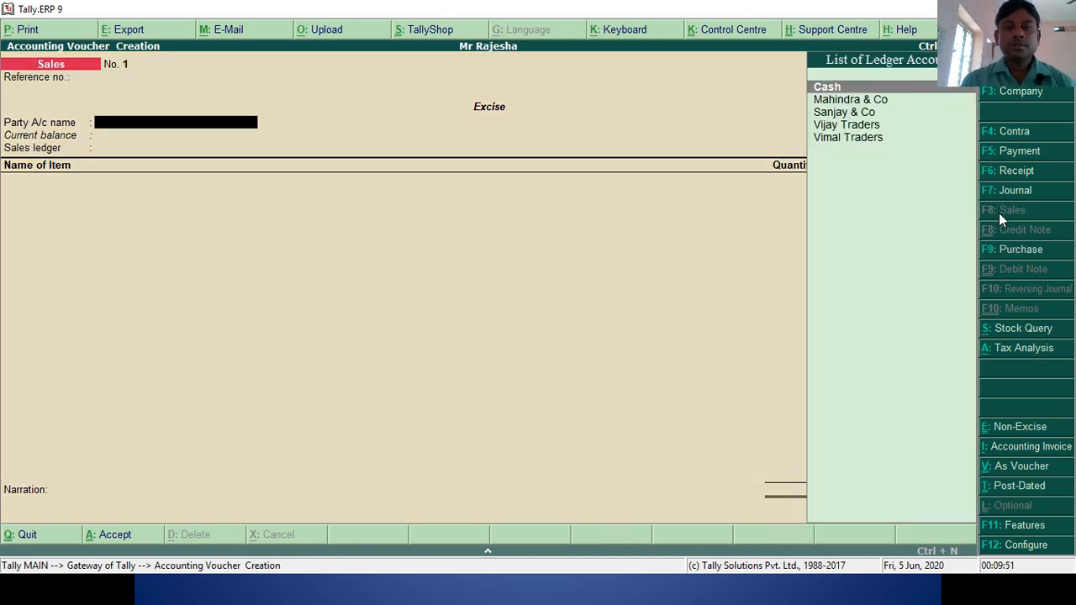
key(alt+Tab)
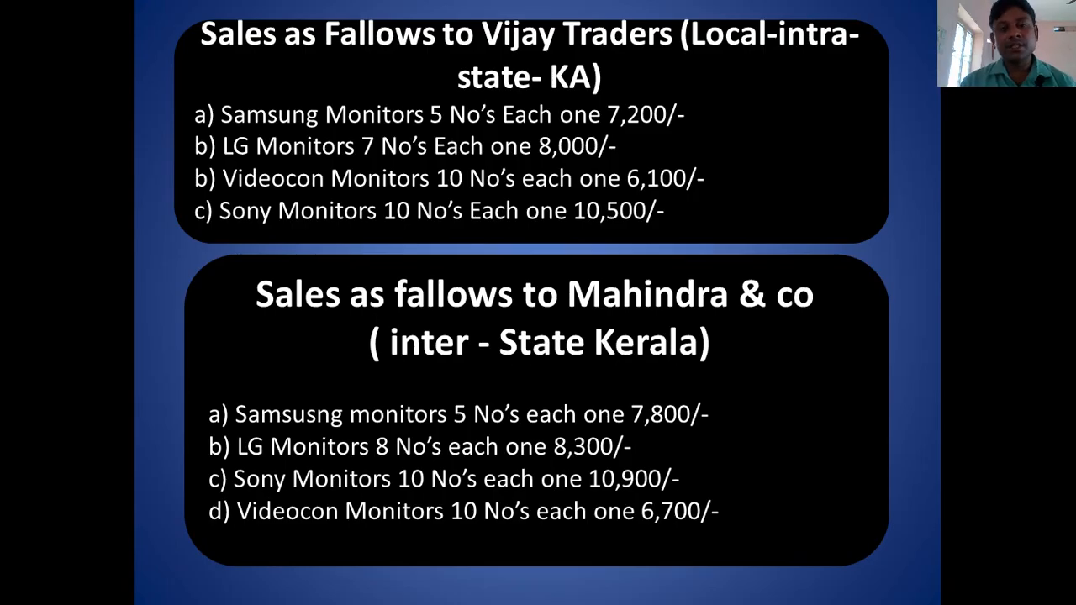
key(alt+Tab)
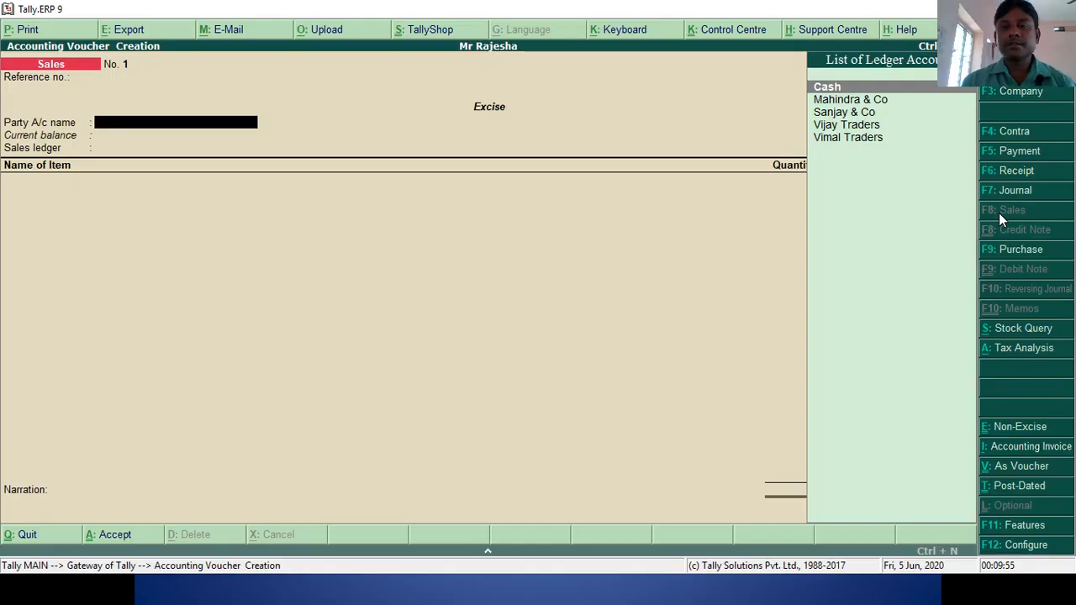
Choose Vijay Traders as the party account of the sales voucher
key(Down)
key(Down)
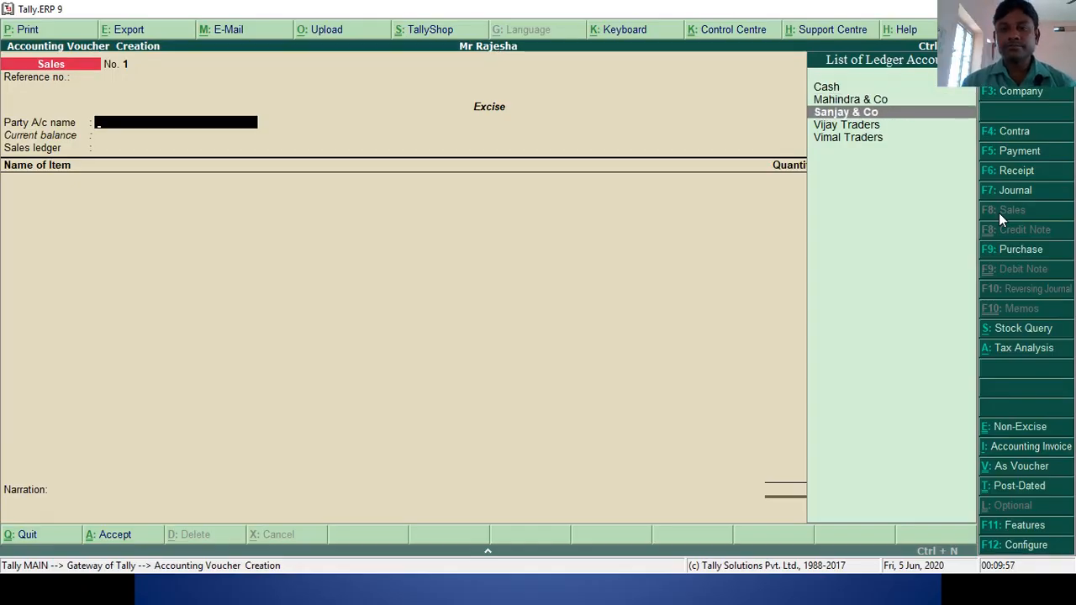
key(Down)
key(Return)
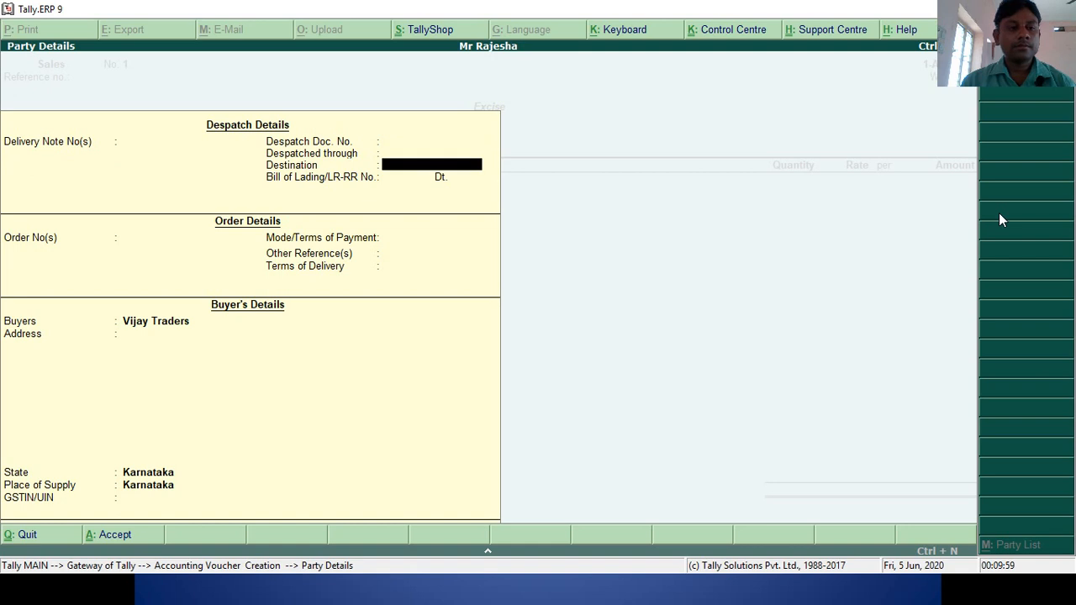
Accept the Vijay Traders party details with place of supply Karnataka and choose Sales as the sales ledger
key(Return)
key(Return)
key(Return)
key(Return)
key(Return)
key(Return)
key(Return)
key(Return)
key(Return)
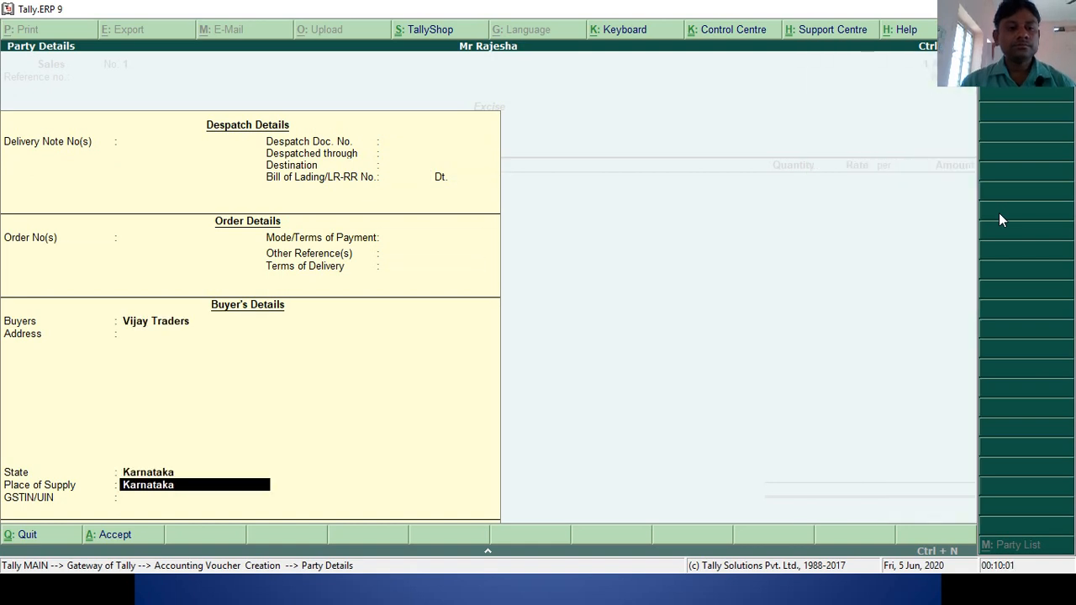
key(Return)
key(Return)
key(Return)
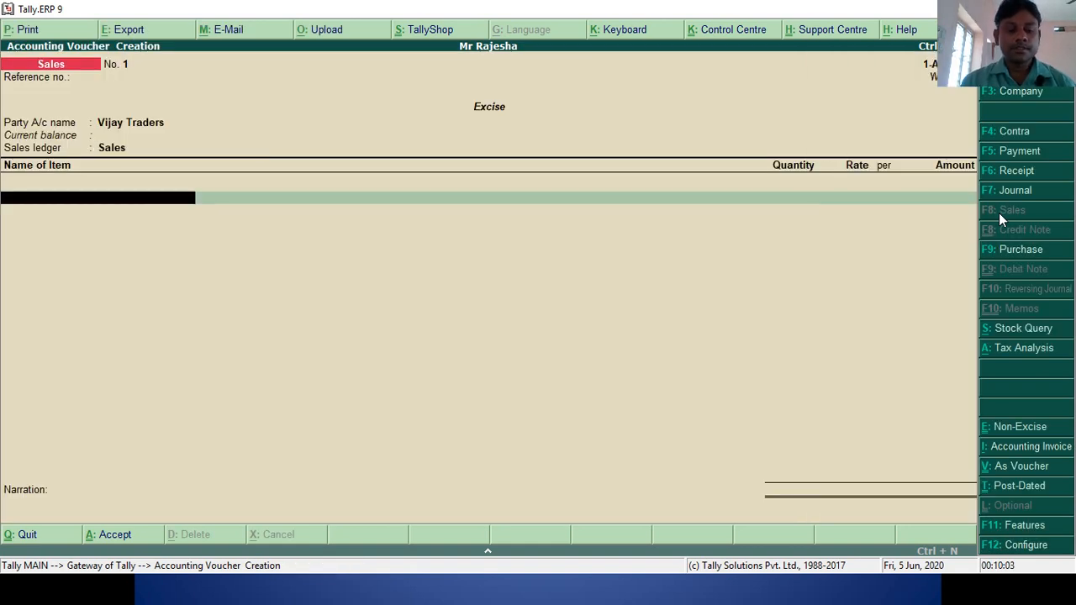
Check the slide and select Samsung Monitors as the first item of the Vijay Traders sales voucher
key(alt+Tab)
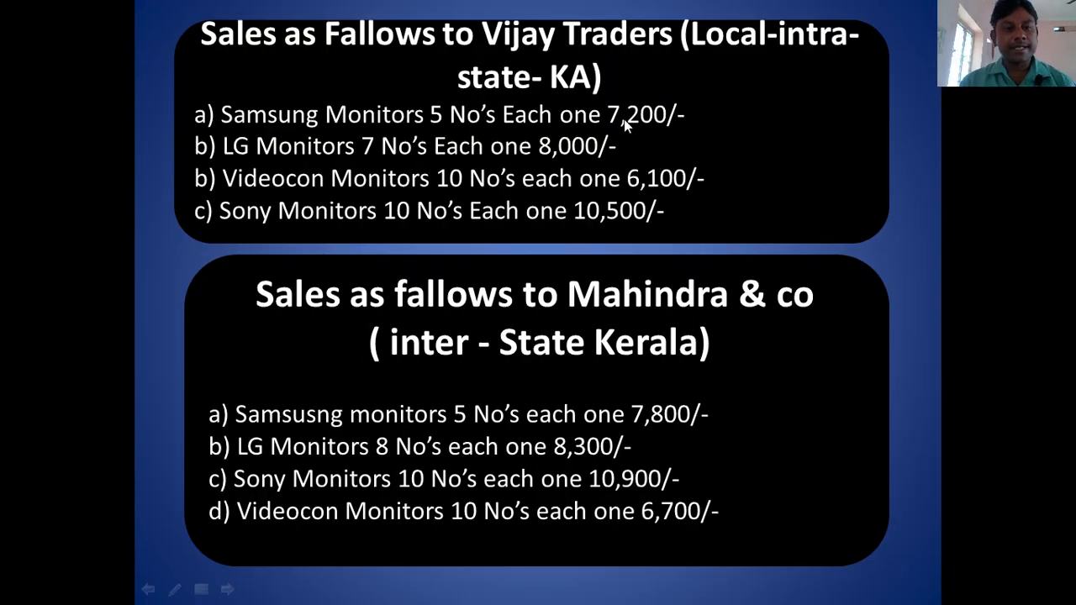
key(alt+Tab)
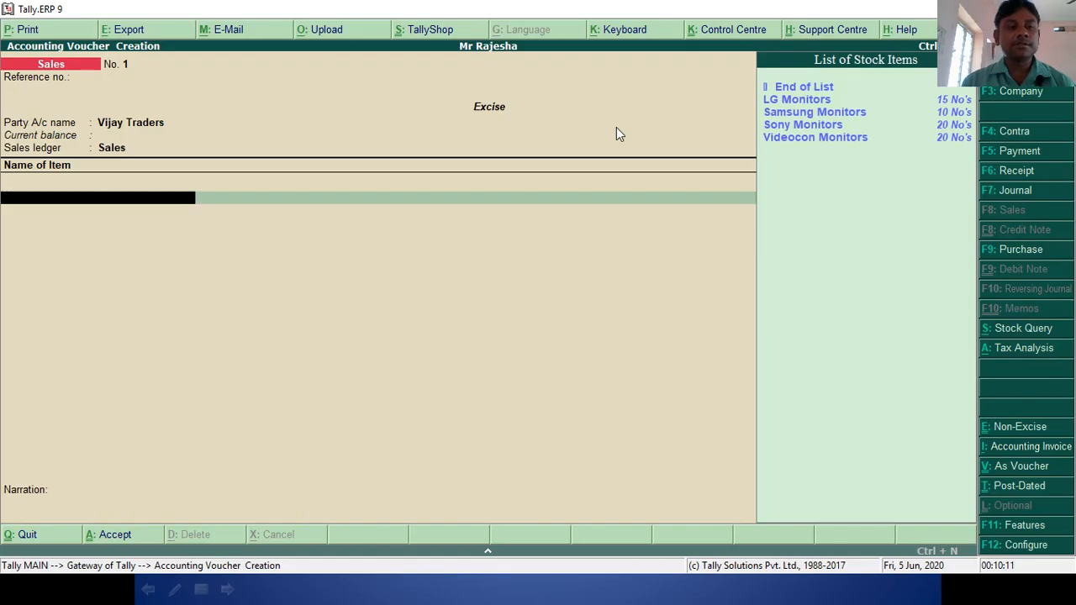
key(Down)
key(Down)
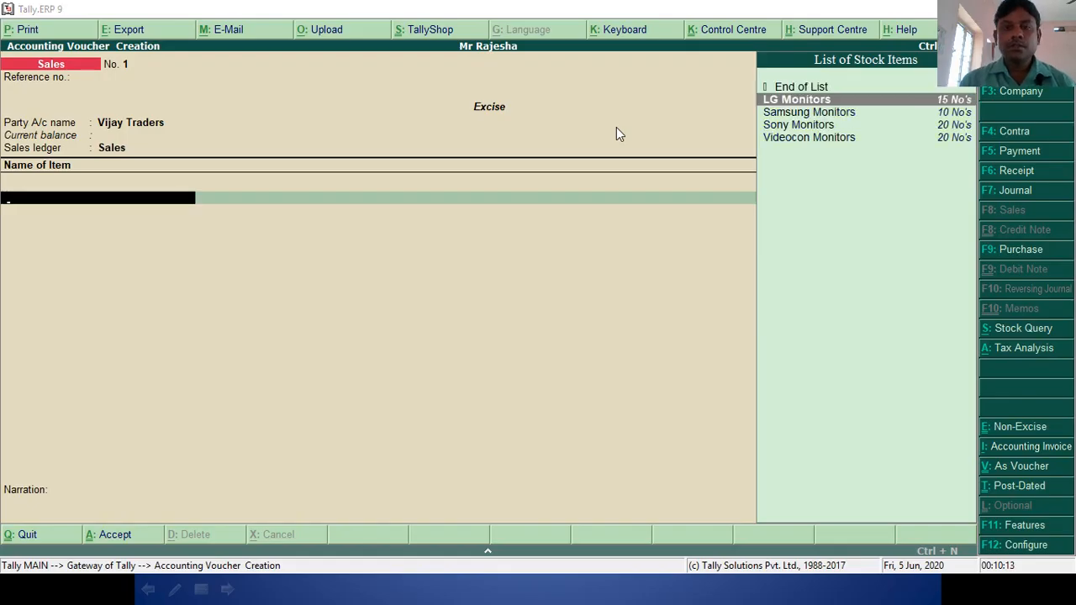
key(alt+Tab)
key(alt+Tab)
key(Down)
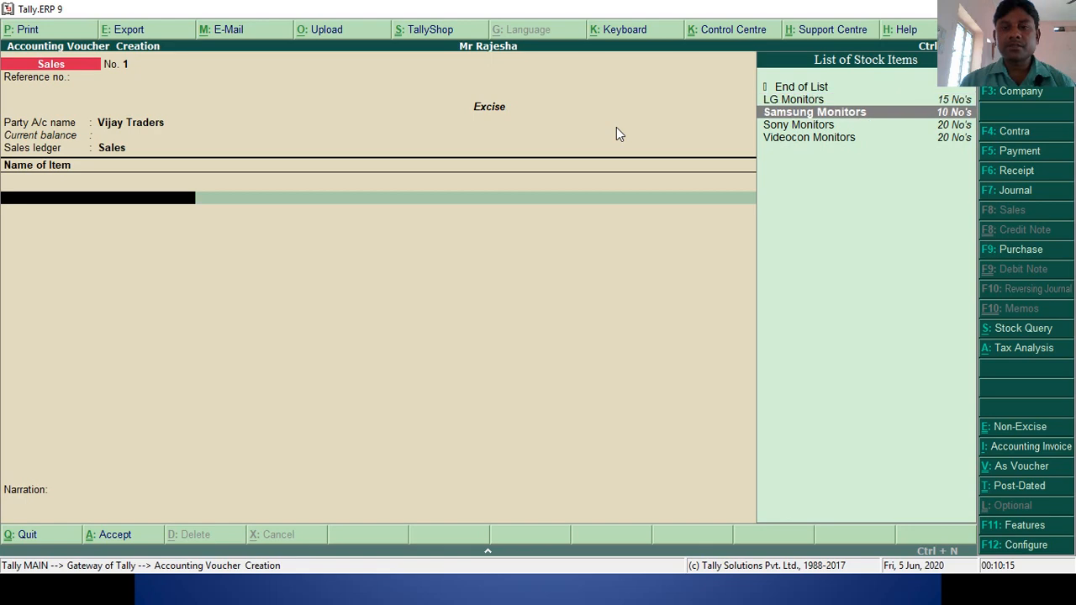
key(Return)
Following the slide, set the Samsung Monitors line to 5 No's at a rate of 7,200
key(alt+Tab)
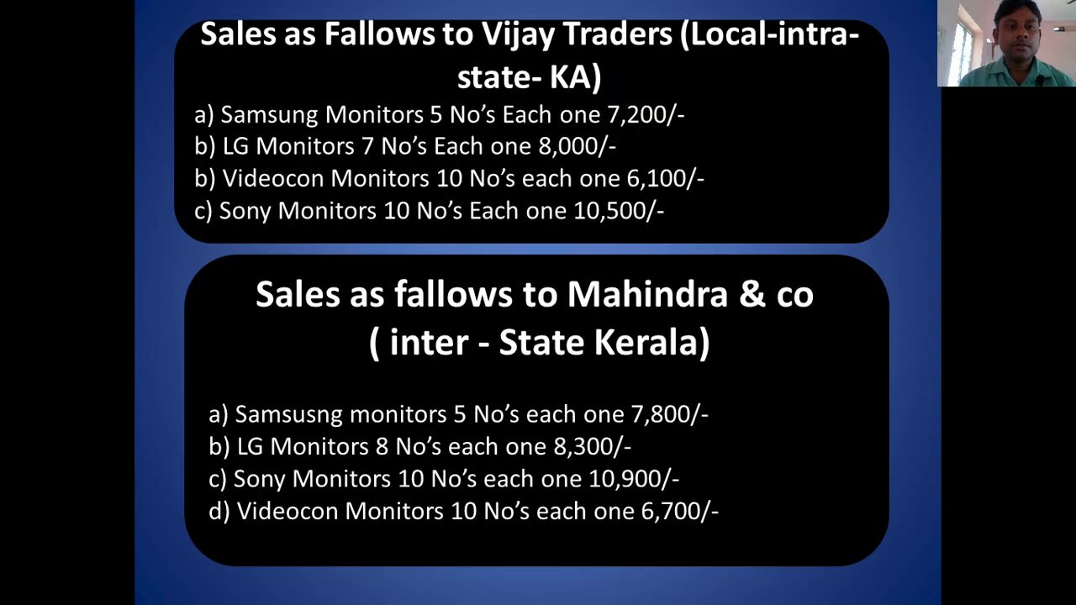
key(alt+Tab)
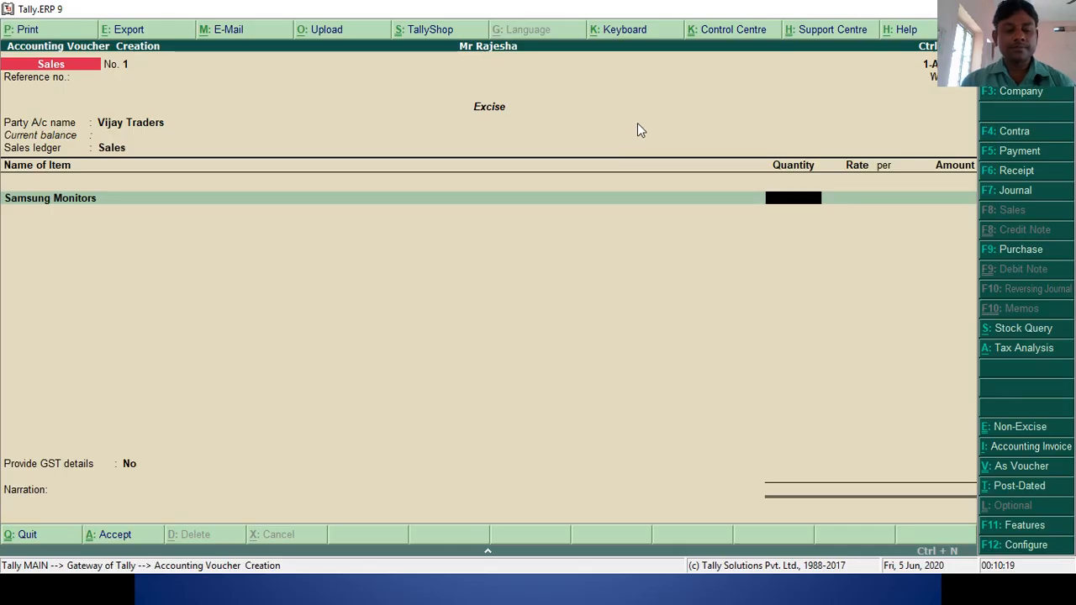
text(5)
key(Return)
key(alt+Tab)
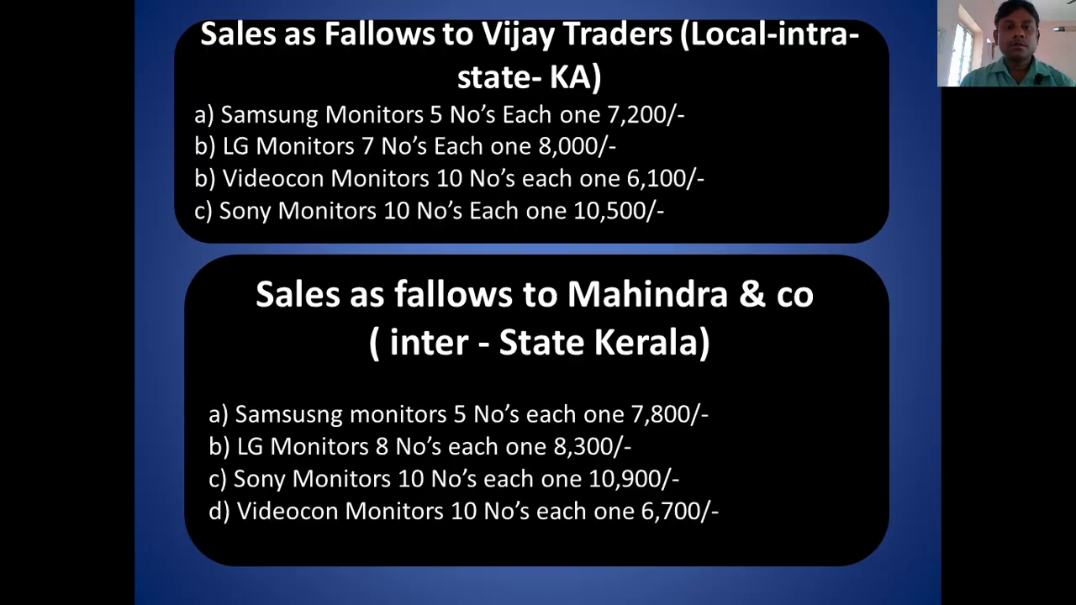
key(alt+Tab)
text(7)
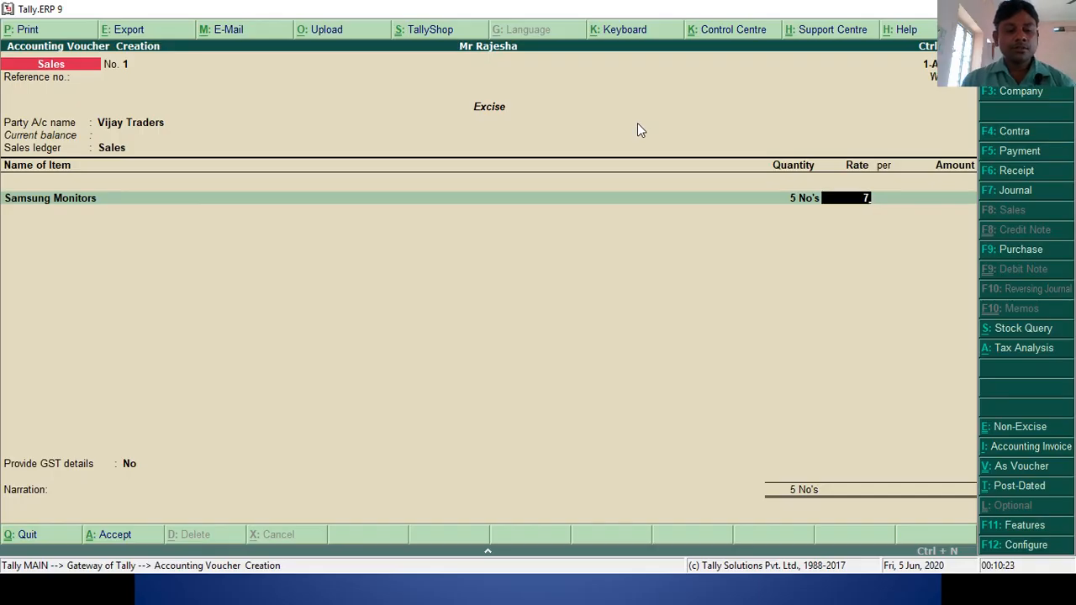
text(,200)
key(Return)
key(Return)
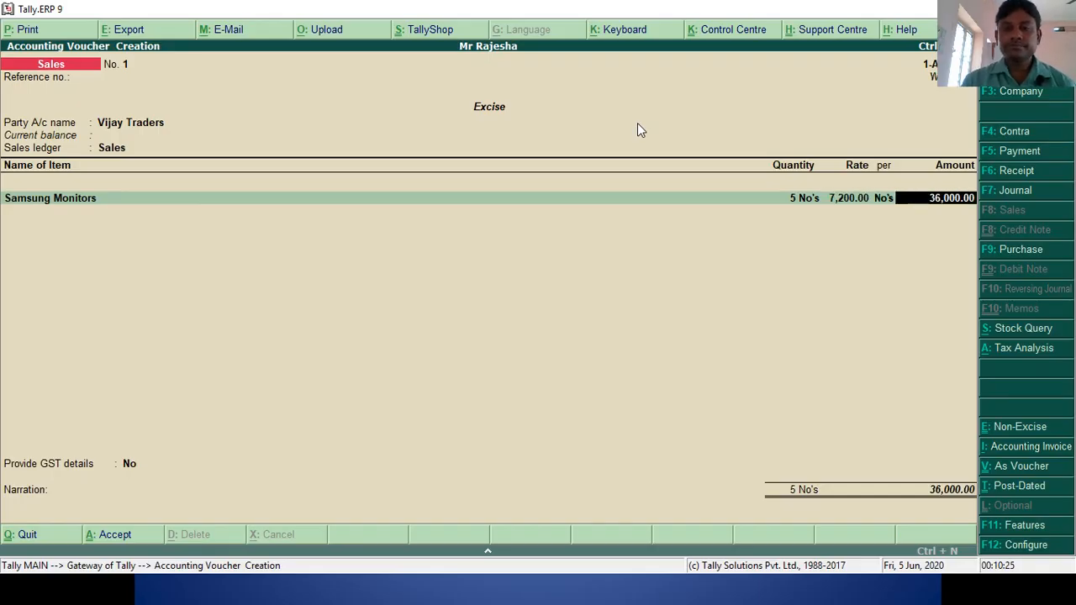
key(Return)
Following the slide, add LG Monitors to the Vijay Traders sales voucher with a quantity of 7 No's
key(alt+Tab)
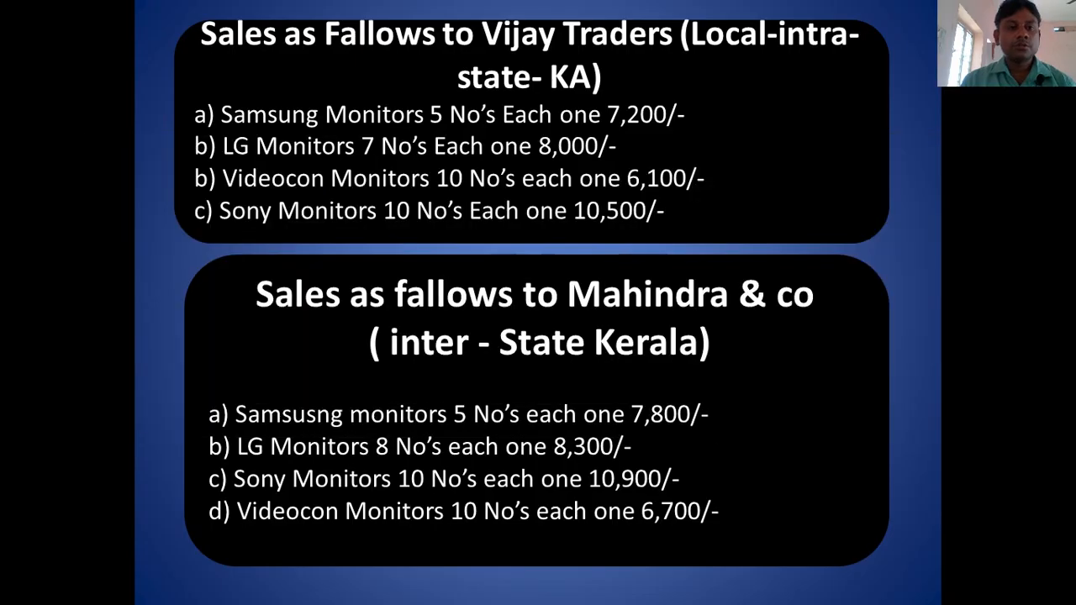
key(alt+Tab)
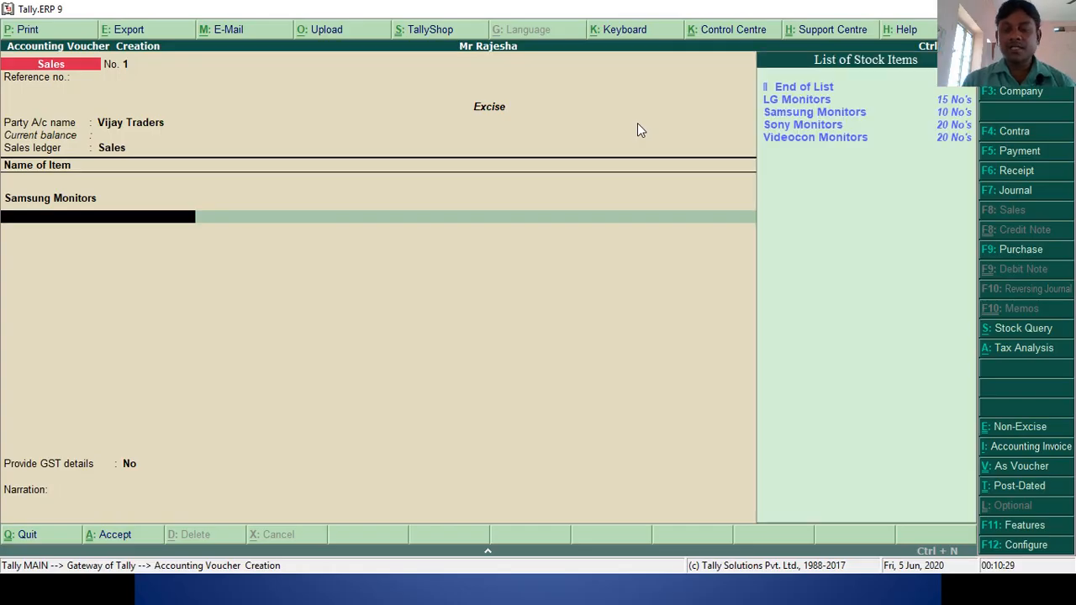
key(Down)
key(Return)
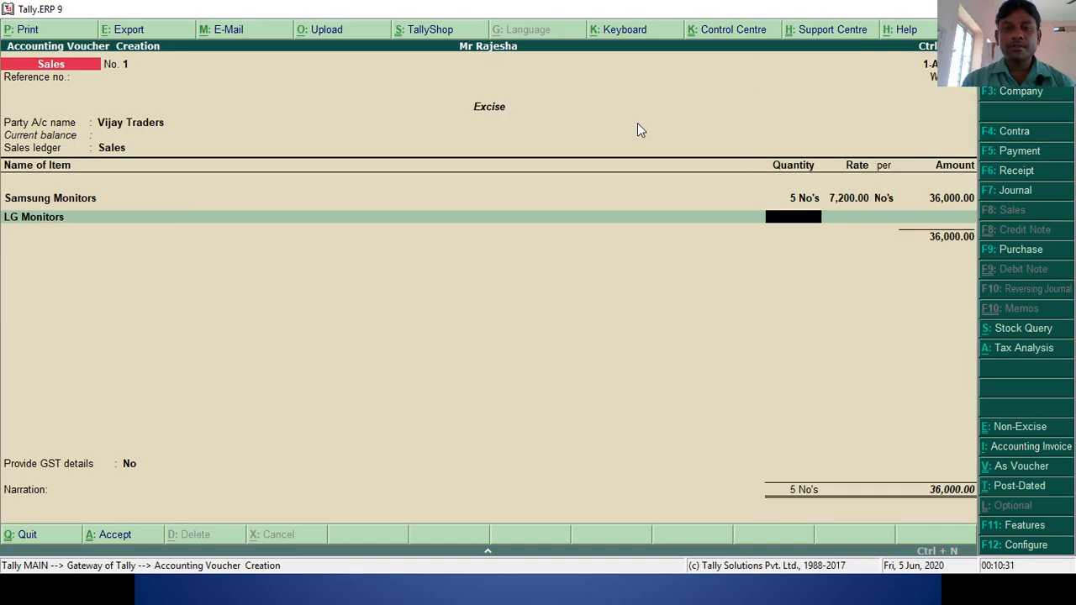
key(alt+Tab)
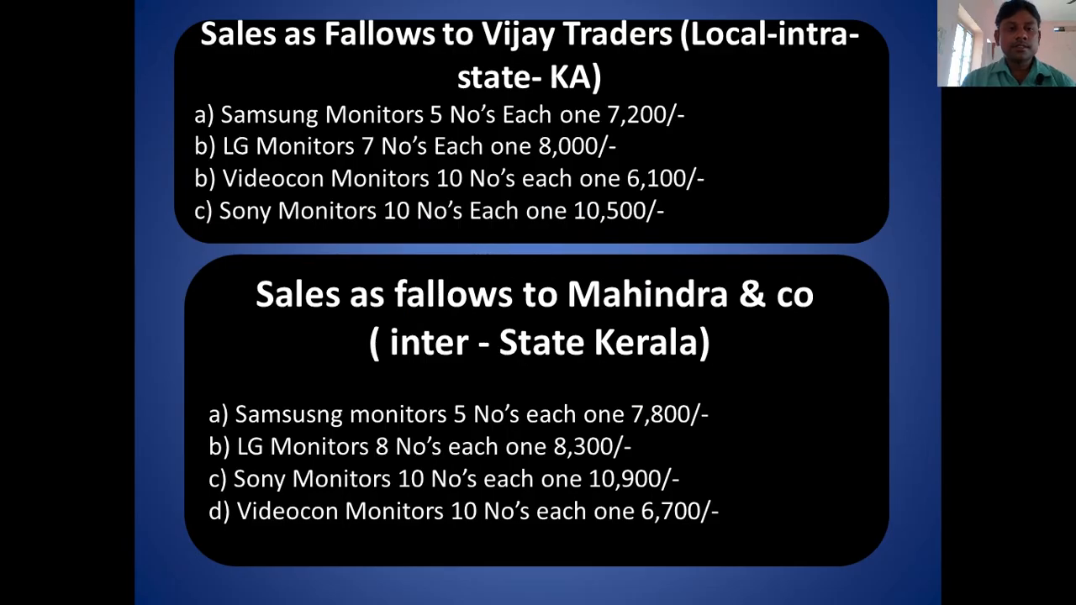
key(alt+Tab)
text(7)
key(Return)
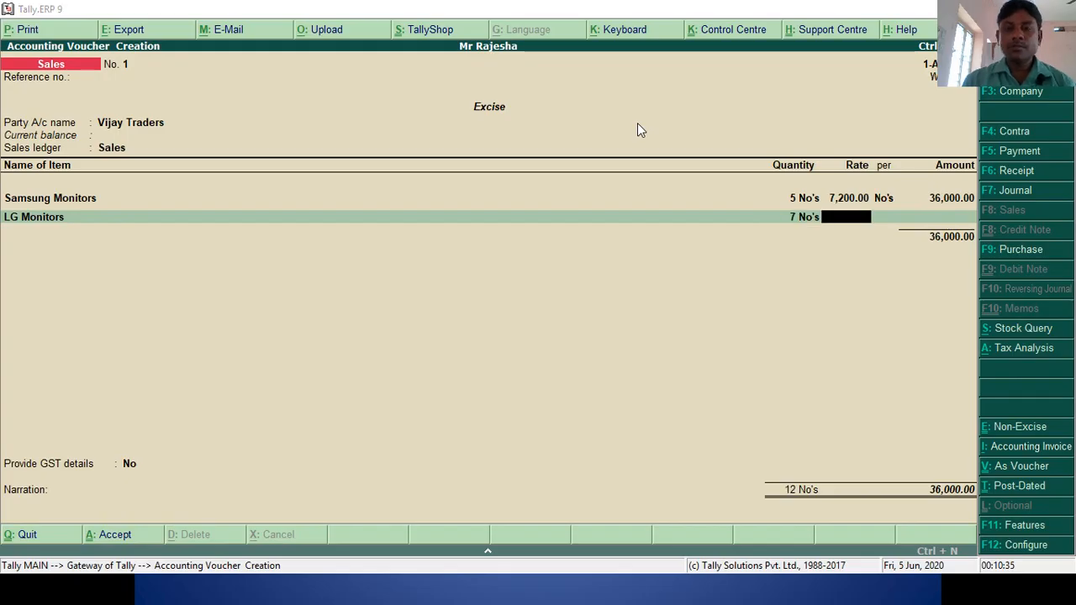
Check the slide and set the LG Monitors rate to 8,000 per No's
key(alt+Tab)
key(alt+Tab)
text(8)
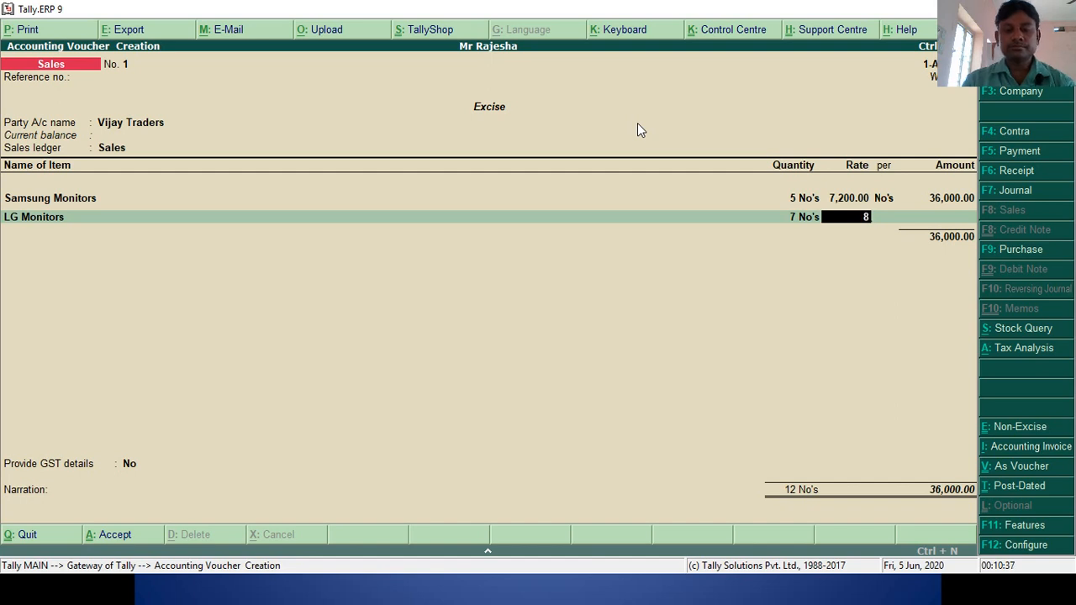
text(,000)
key(Return)
key(Return)
key(Return)
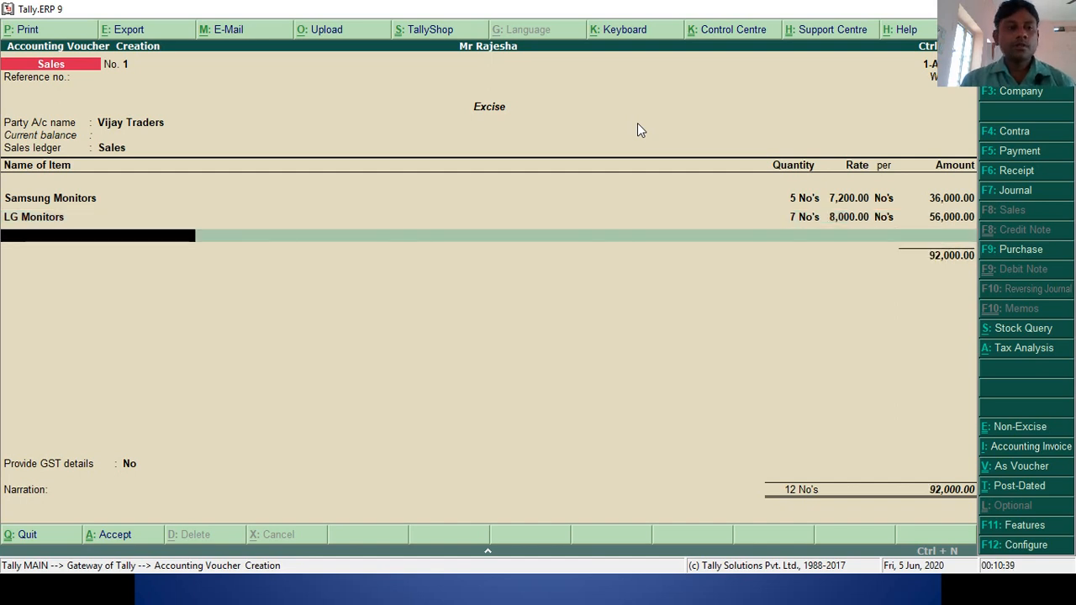
Following the slide, add Videocon Monitors as the third item of the sales voucher with a quantity of 10 No's
key(alt+Tab)
key(alt+Tab)
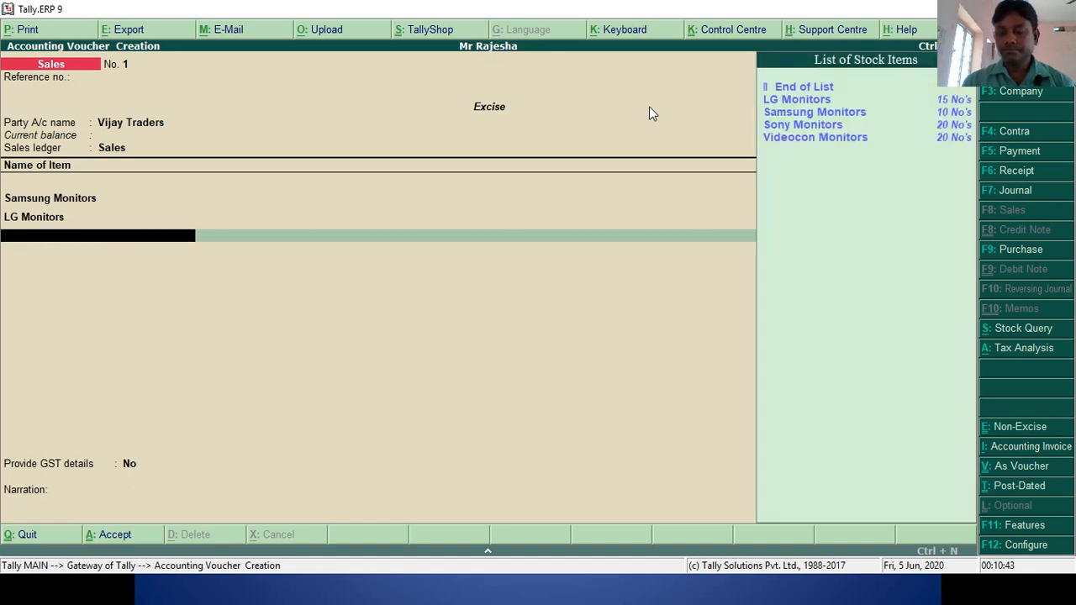
key(Down)
key(Down)
key(Down)
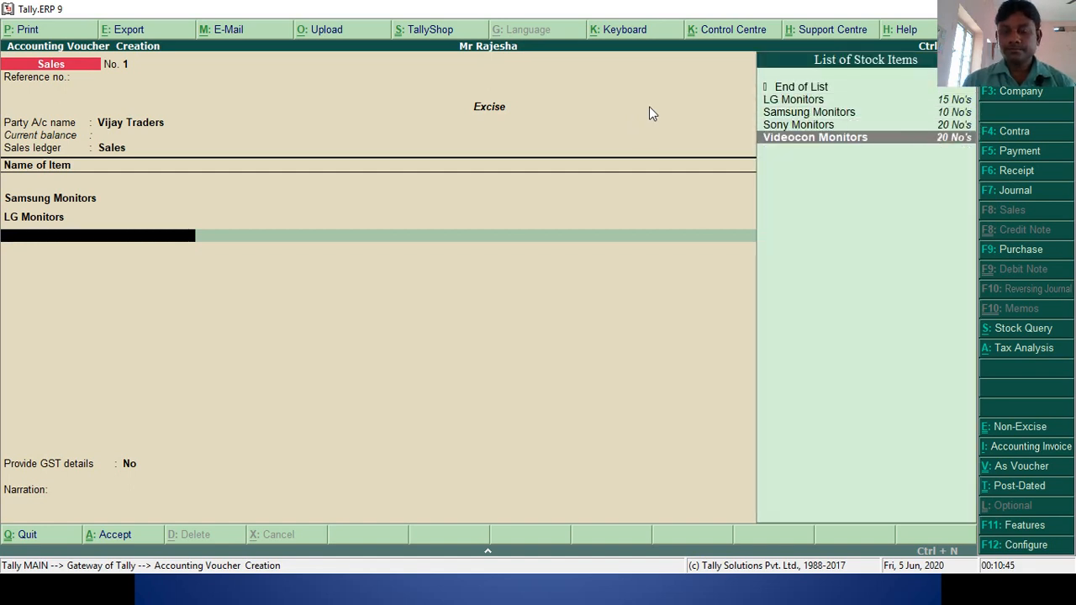
key(Return)
key(alt+Tab)
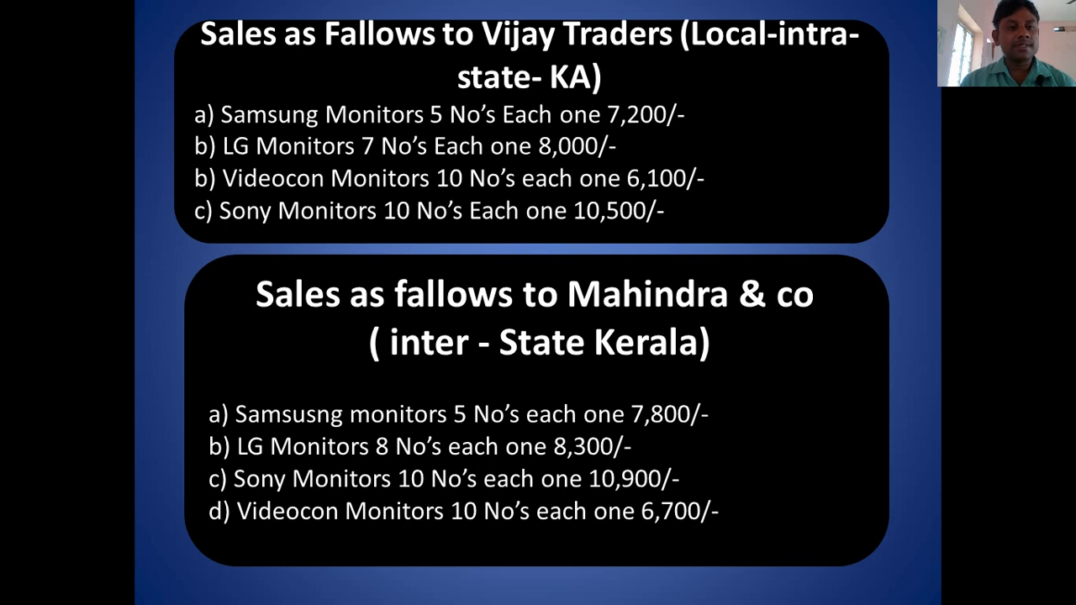
key(alt+Tab)
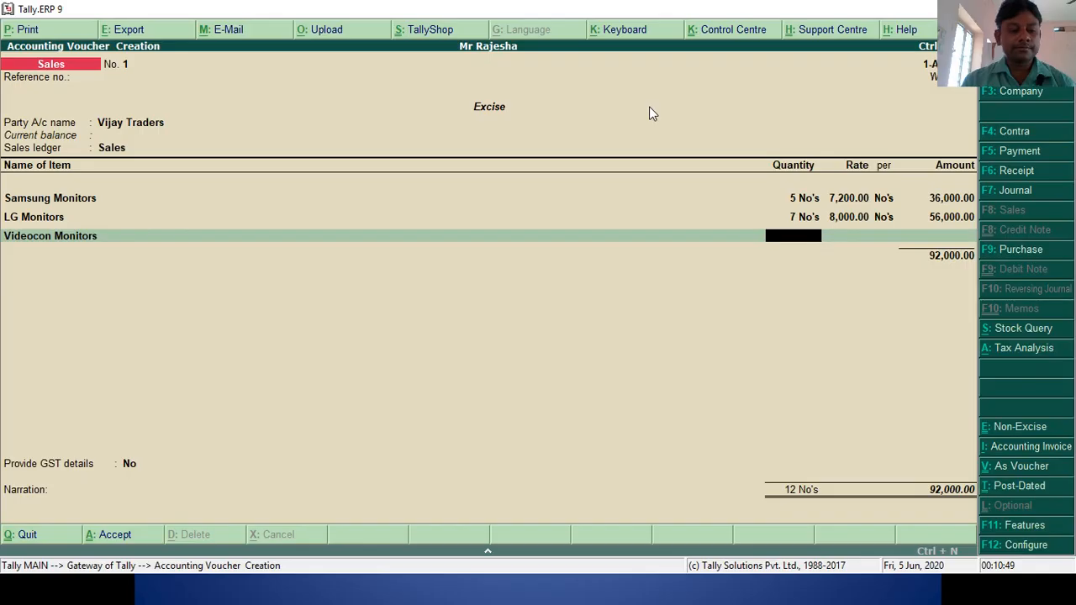
text(10)
key(Return)
Check the slide and set the Videocon Monitors rate to 6,100 per No's
key(alt+Tab)
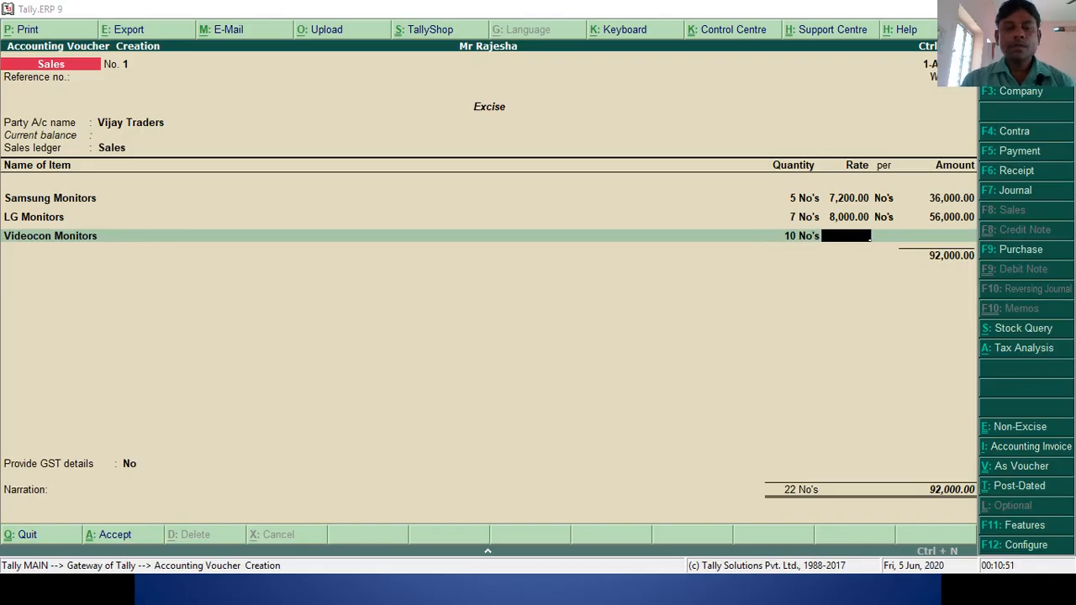
key(alt+Tab)
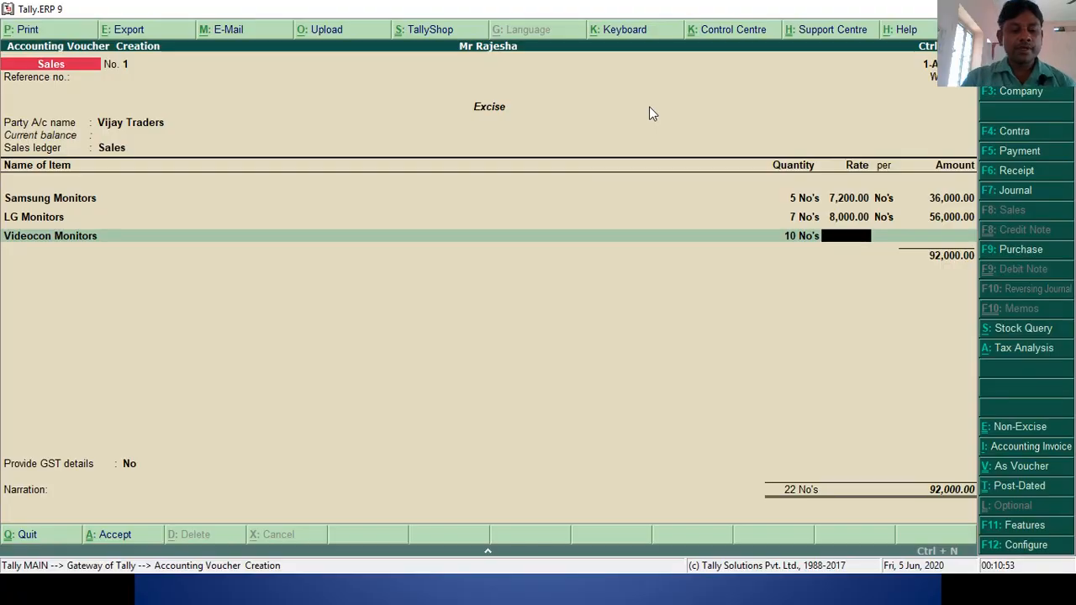
text(6100)
key(Return)
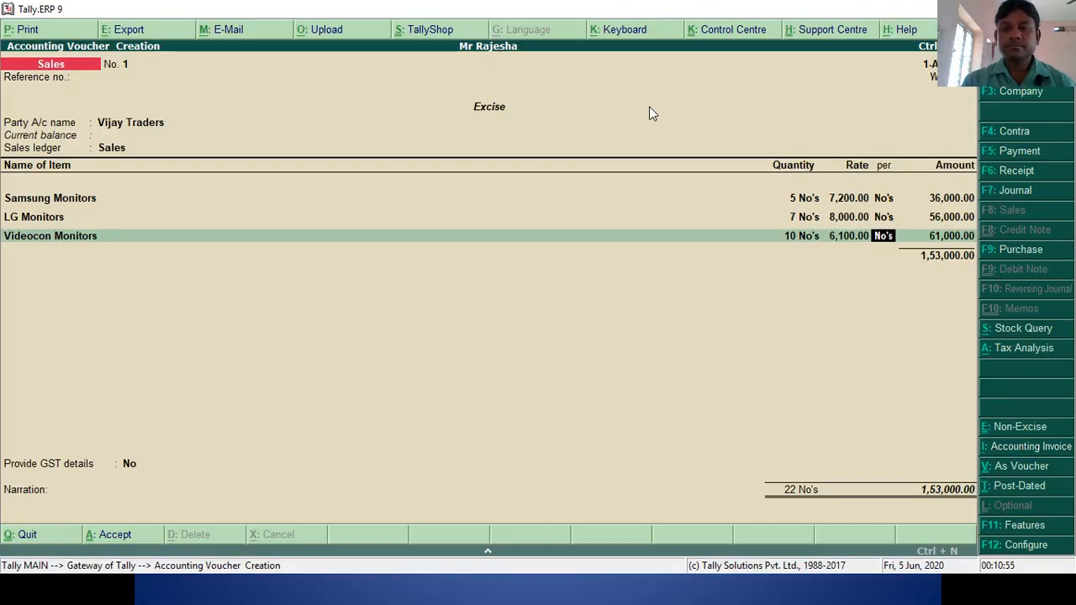
key(Return)
key(Return)
Following the slide, add Sony Monitors as the fourth item of the sales voucher with a quantity of 10 No's
key(alt+Tab)
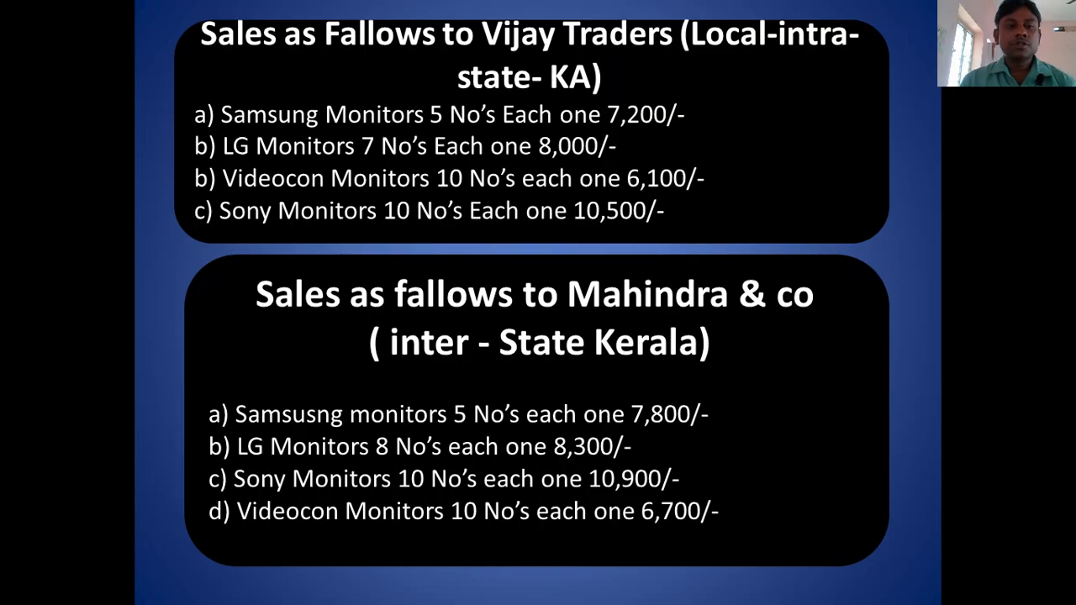
key(alt+Tab)
key(Down)
key(Down)
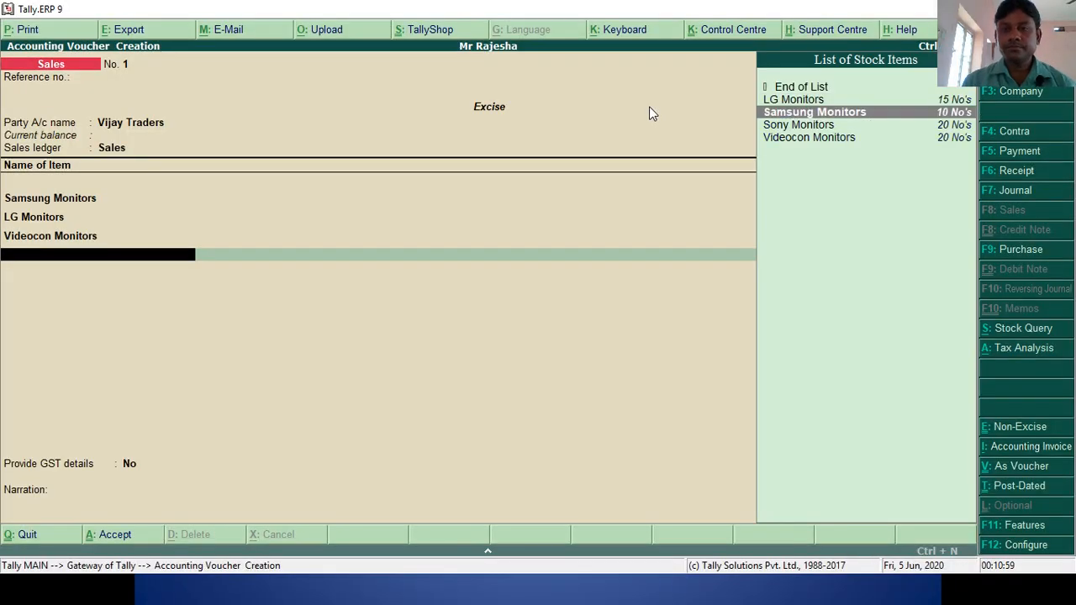
key(Down)
key(Return)
key(alt+Tab)
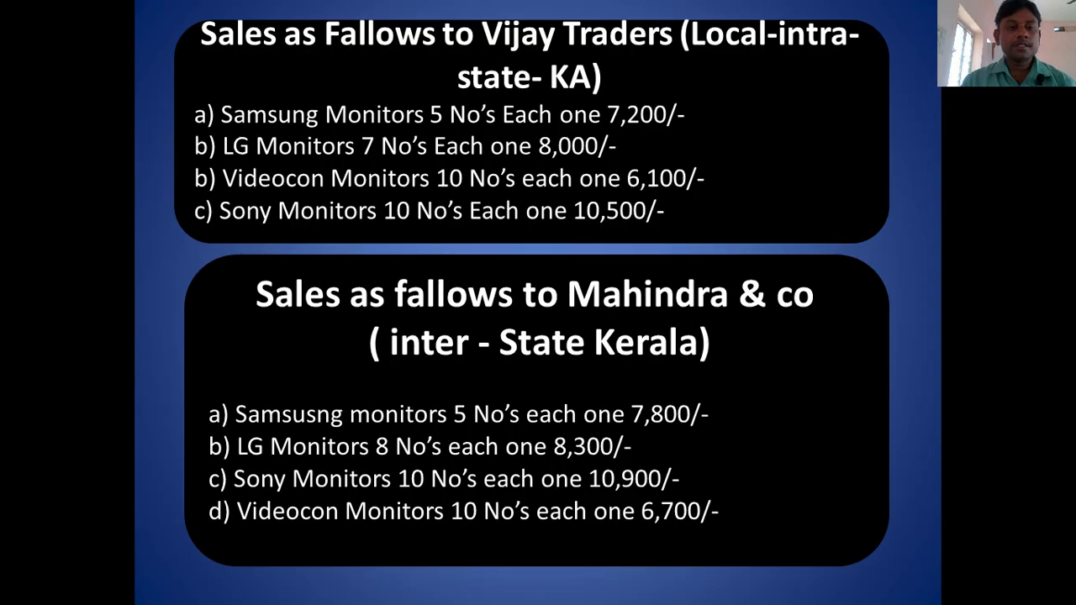
key(alt+Tab)
text(10)
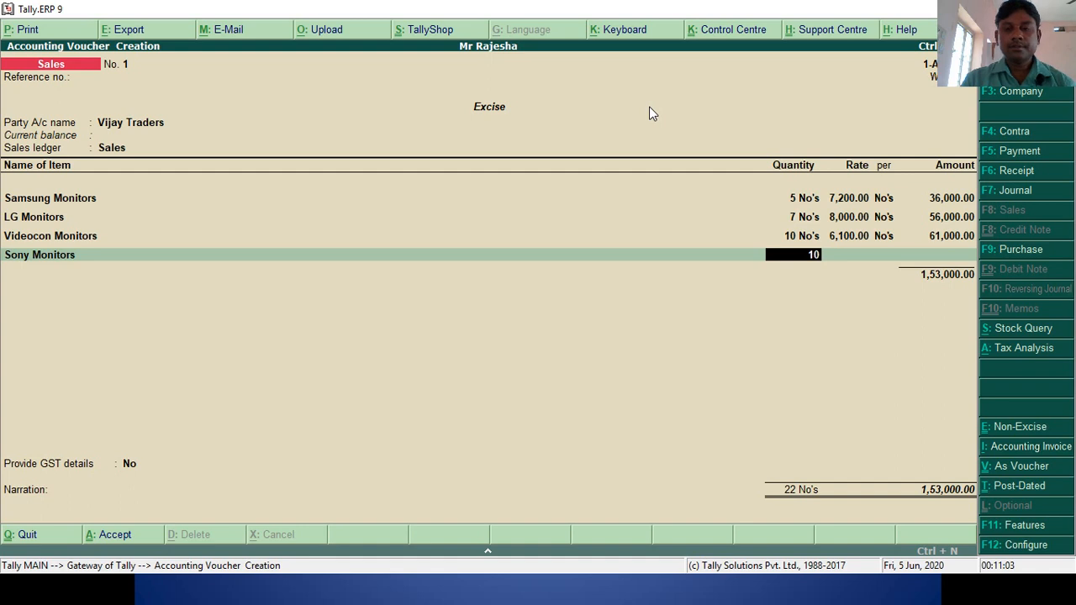
key(Return)
Set the Sony Monitors rate to 10,500 per No's and complete the item line
text(10)
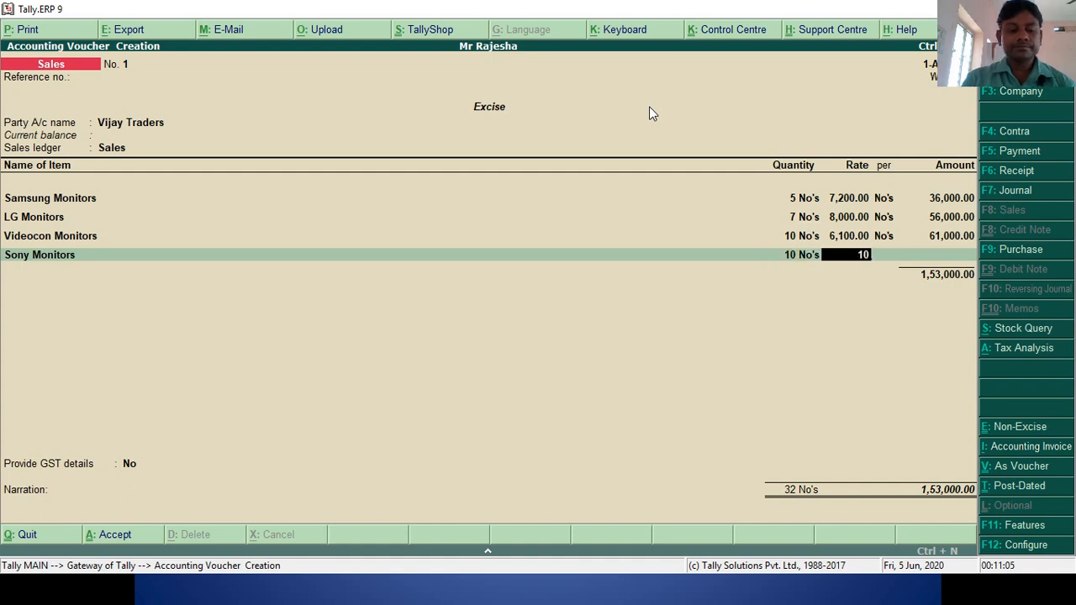
text(,500)
key(Return)
key(Return)
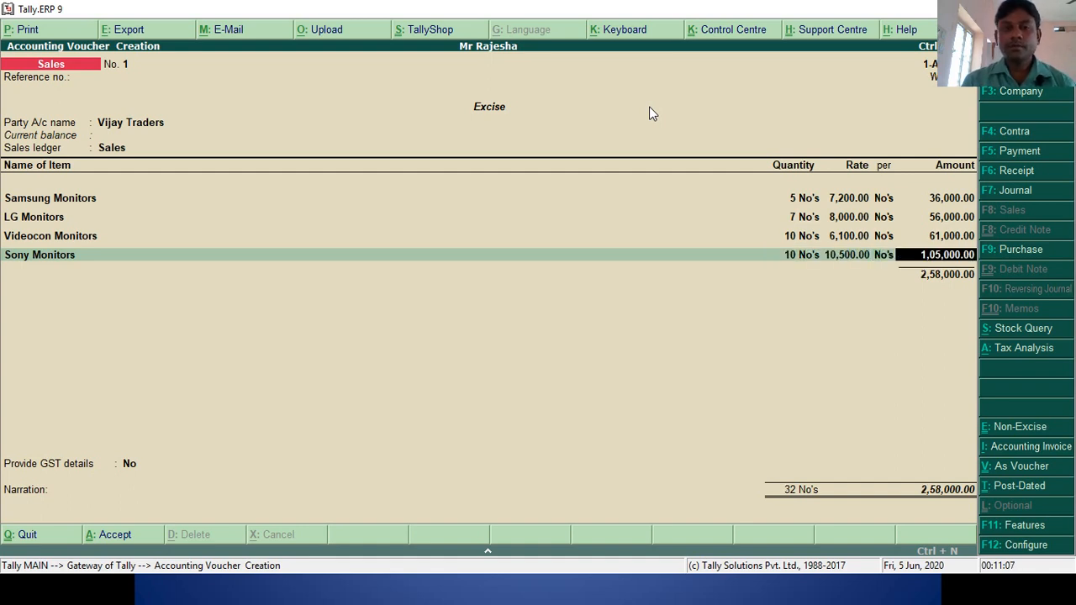
key(Return)
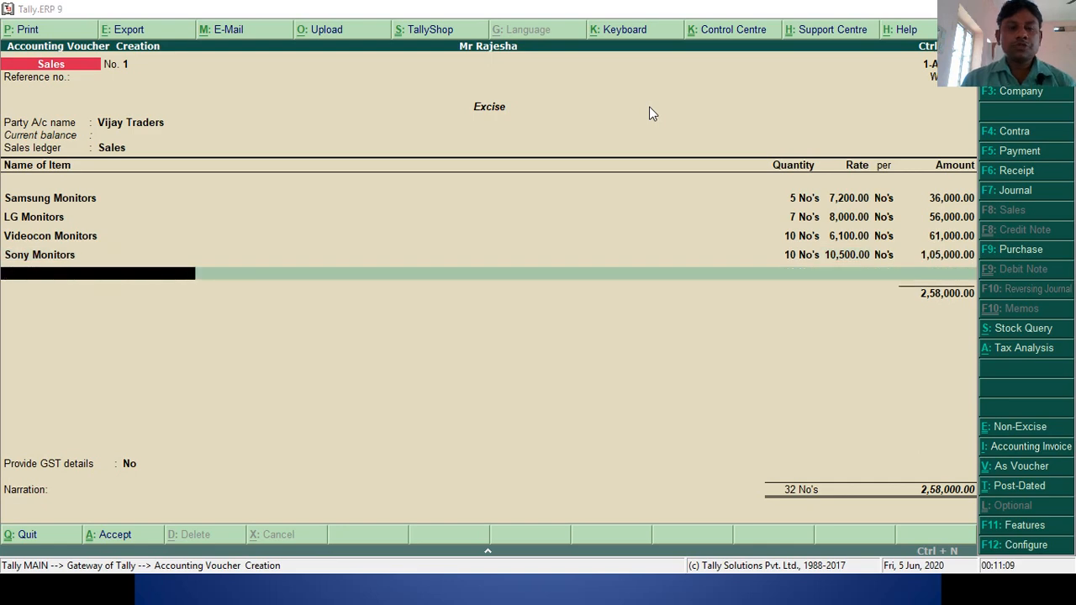
Check on the slide that the sale is local, end the item list and add the CGST and SGST ledgers to the voucher
key(alt+Tab)
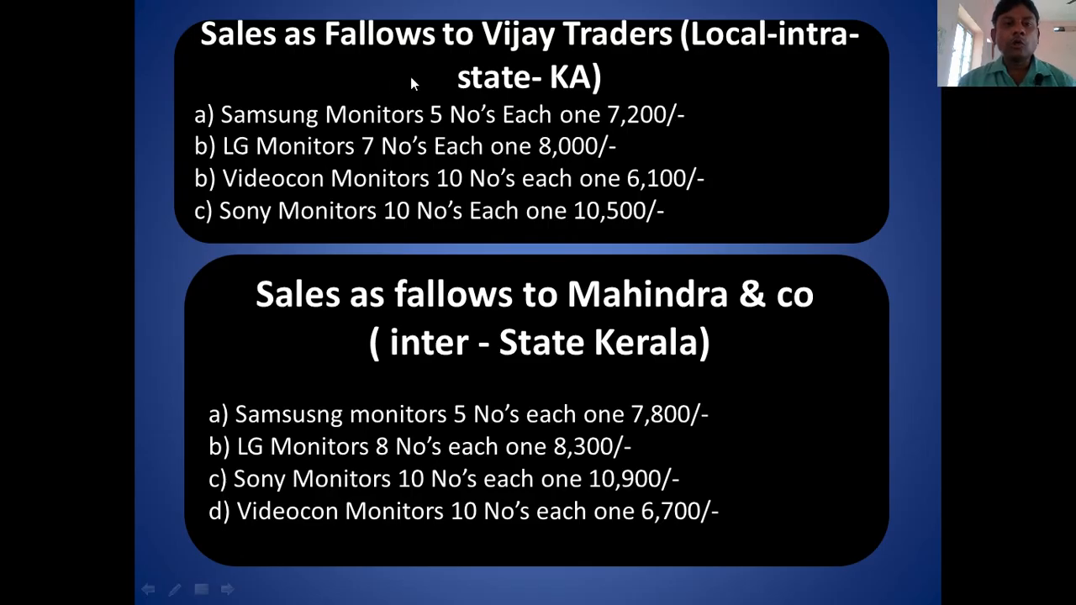
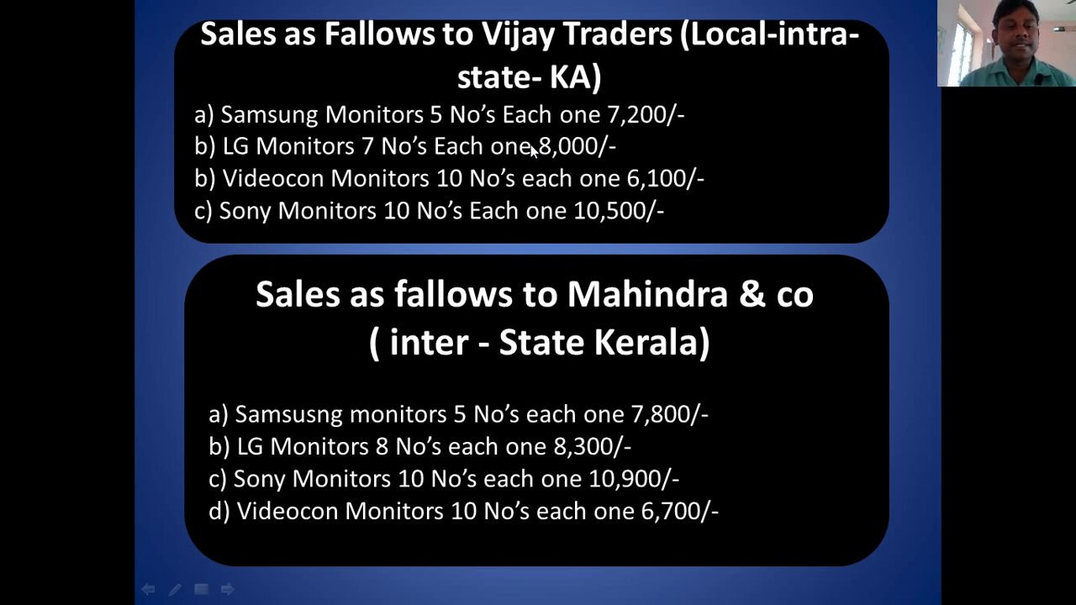
key(alt+Tab)
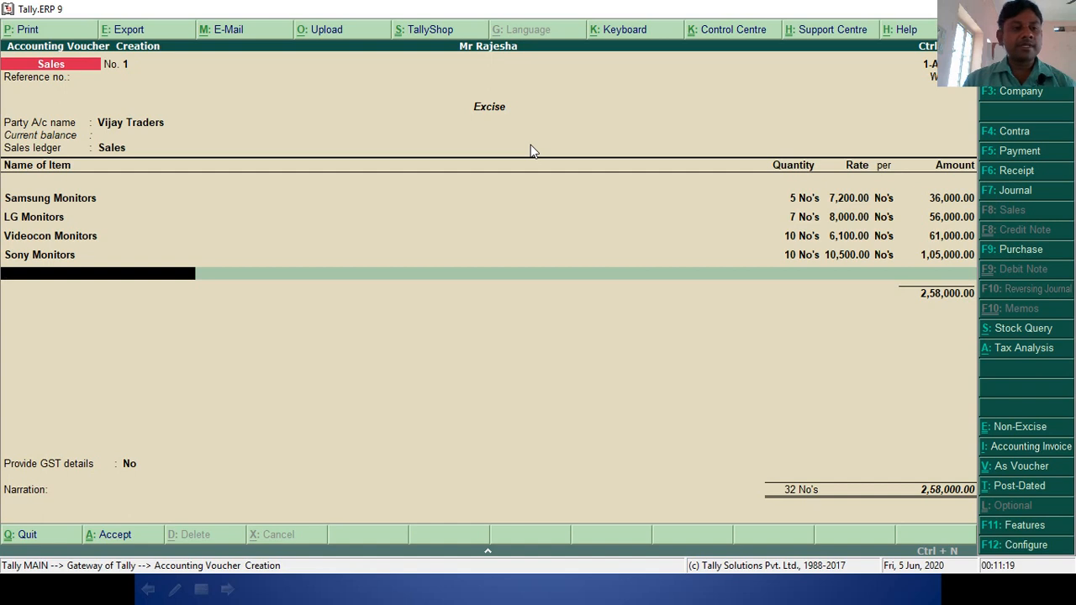
key(Return)
text(cg)
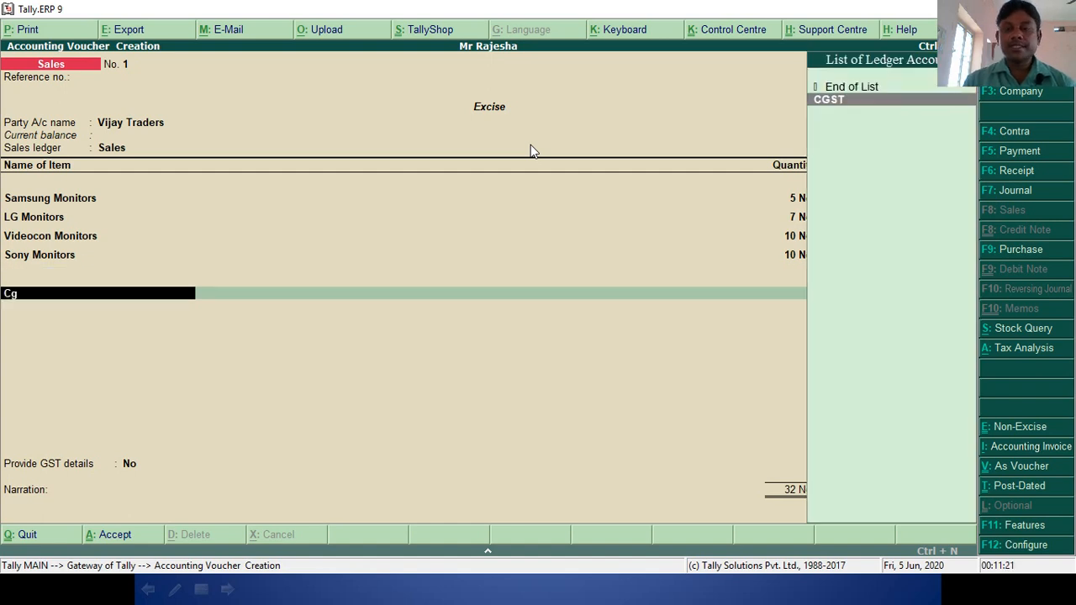
key(Return)
key(Return)
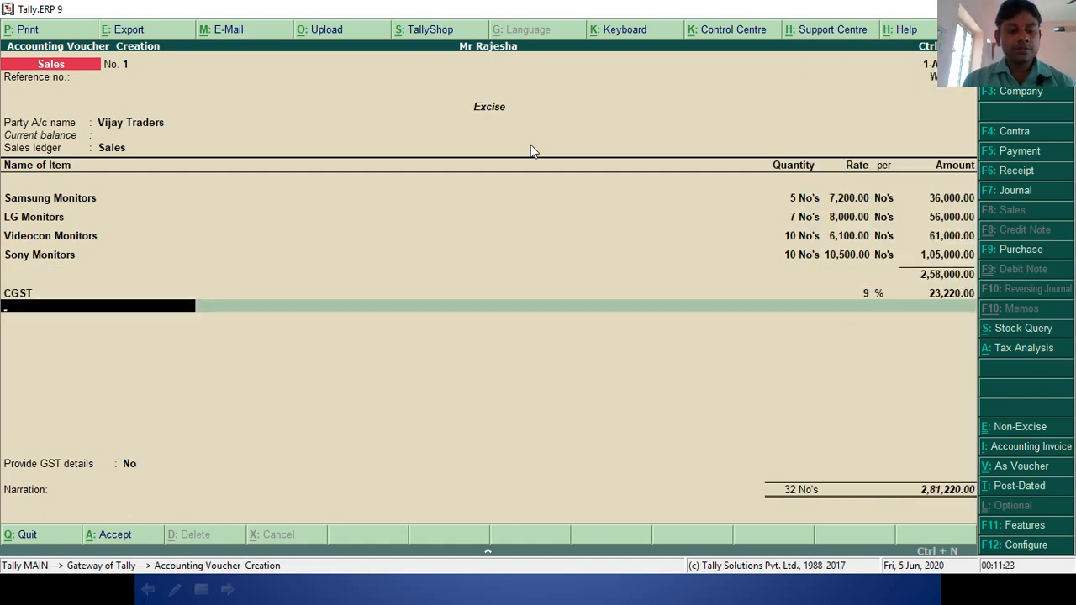
text(sg)
key(Return)
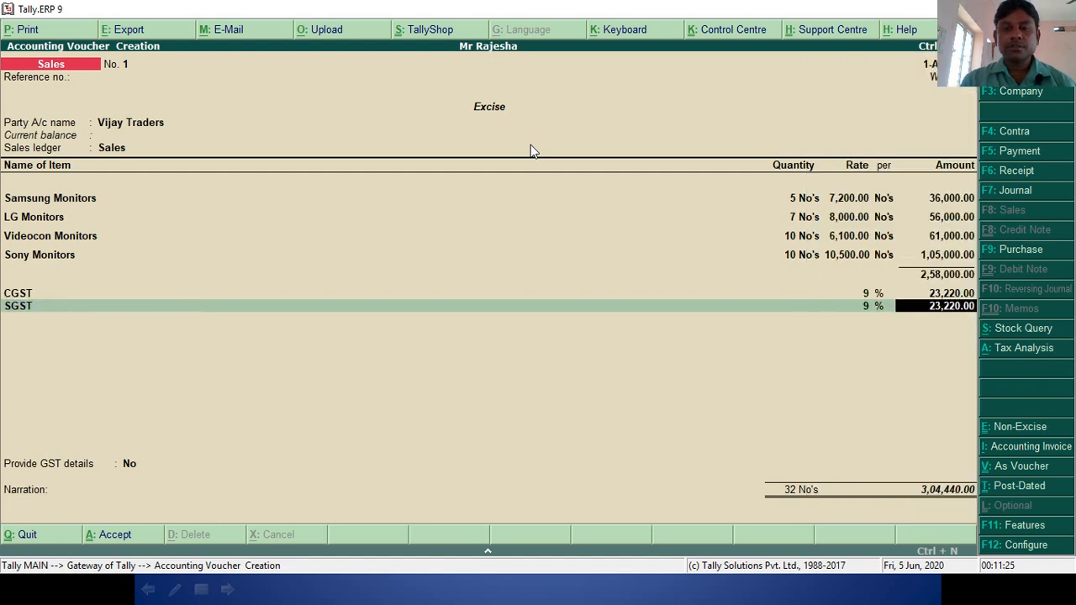
key(Return)
Leave GST details at No and the narration empty, and save the Vijay Traders sales voucher
key(Return)
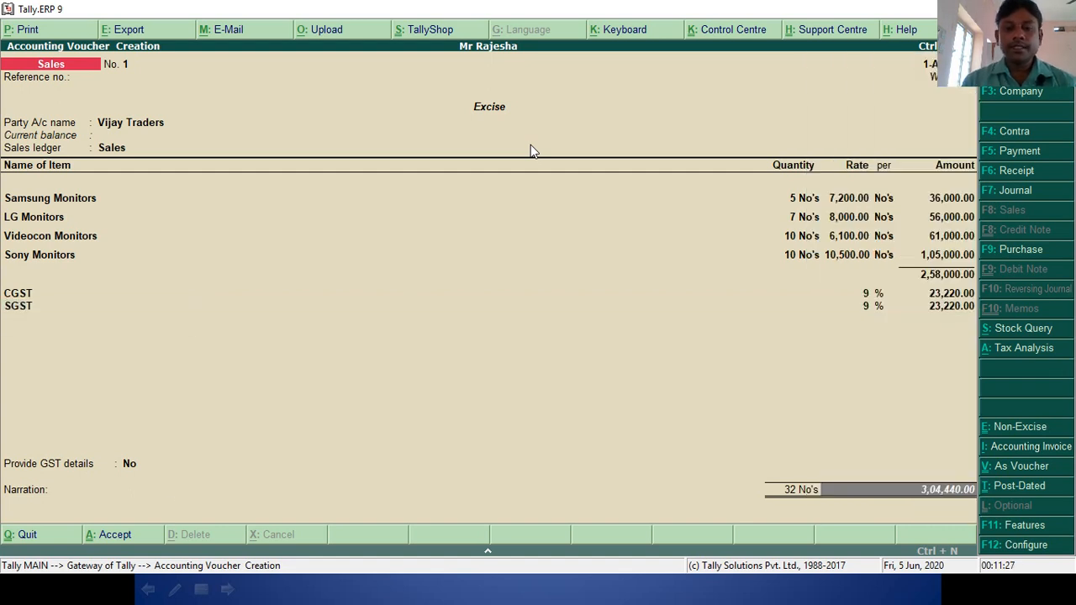
key(Return)
key(Return)
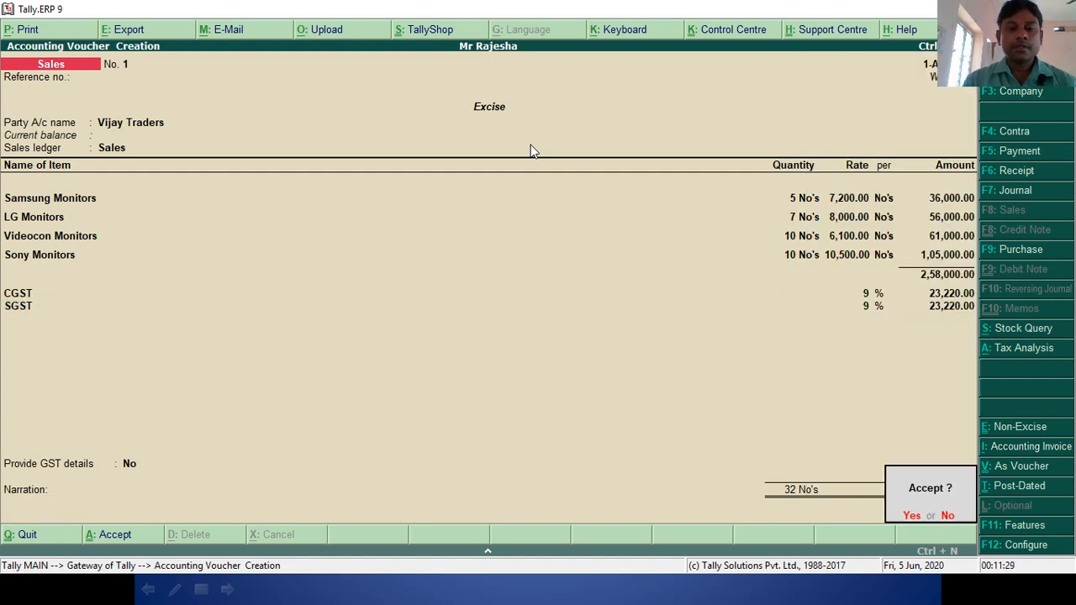
key(Return)
Check the second sale on the slide and choose Mahindra & Co as the party account of the new sales voucher
key(alt+Tab)
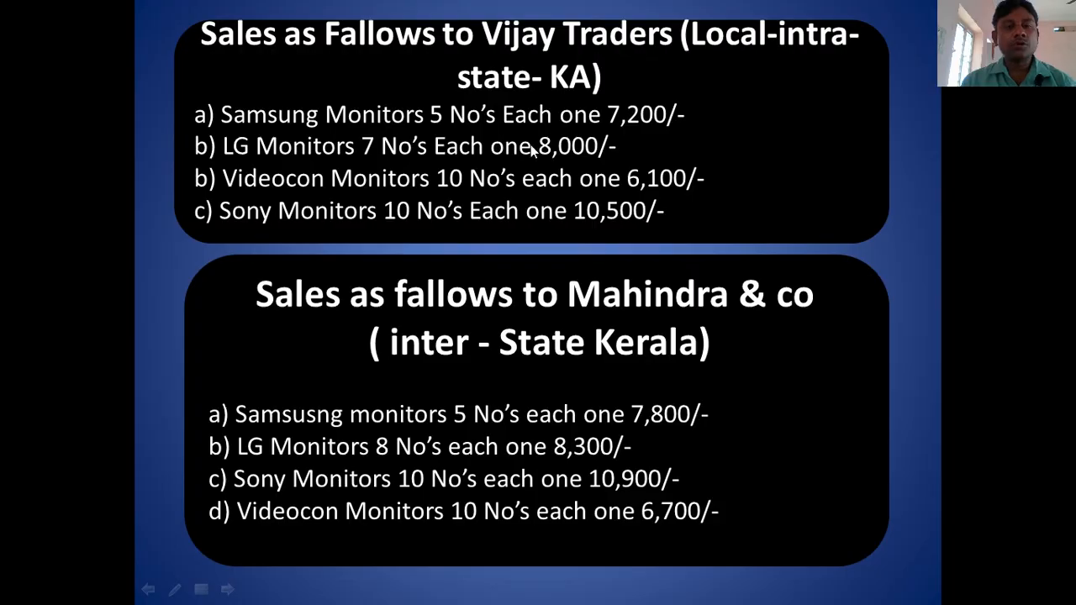
key(alt+Tab)
key(Return)
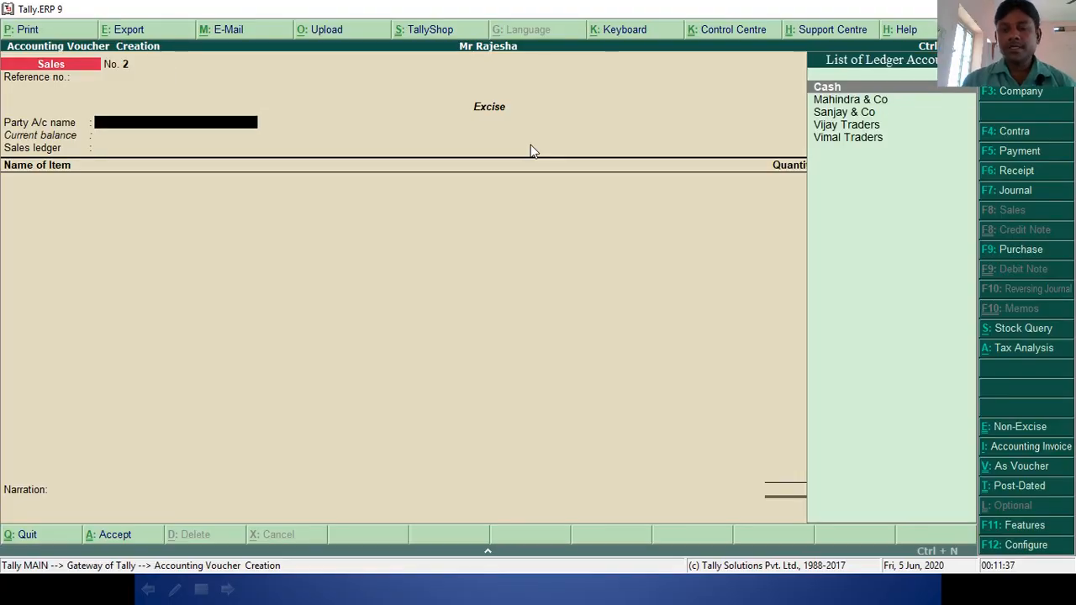
key(Down)
key(Return)
Accept Mahindra & Co as the buyer and leave the despatch and order details of the sales voucher blank
key(Return)
key(Return)
key(Return)
key(Return)
key(Return)
key(Return)
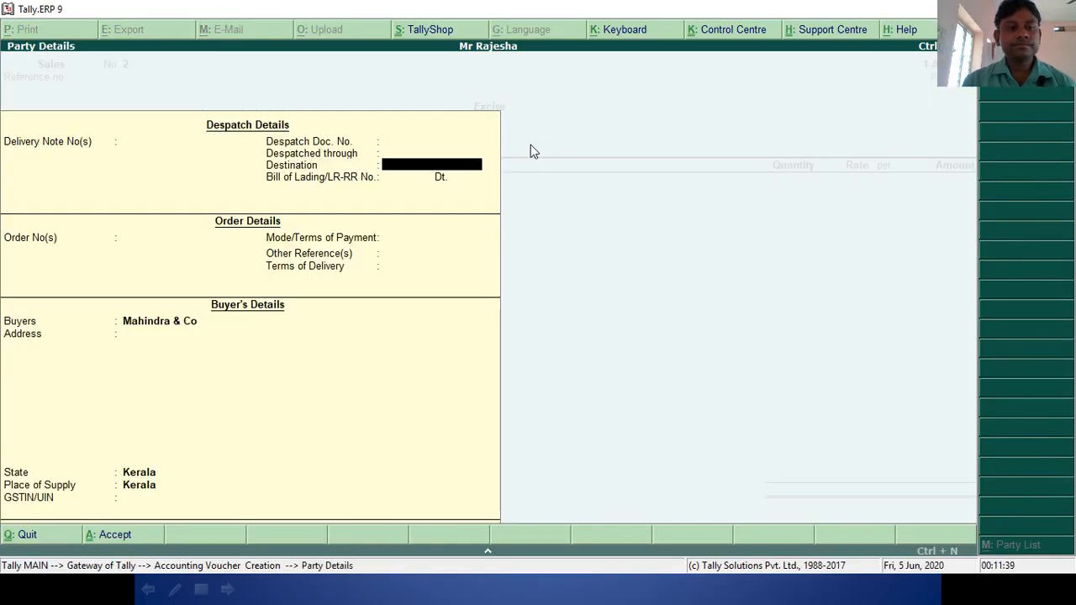
key(Return)
key(Return)
key(Return)
key(Return)
key(Return)
key(Return)
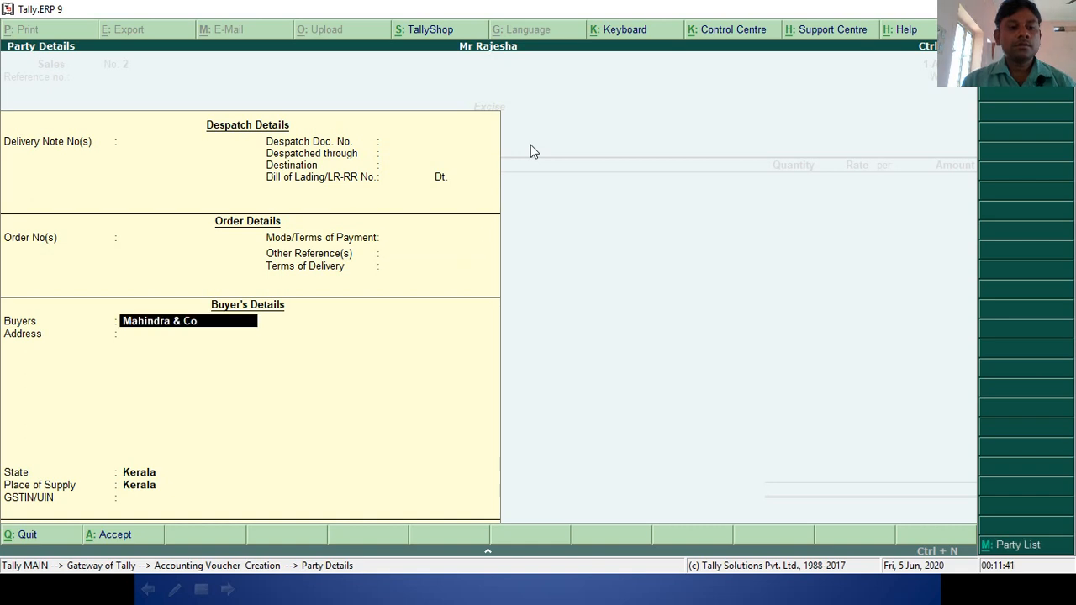
Check the buyer's state on the slide, keep Kerala as state and place of supply, and leave the GSTIN blank
key(Up)
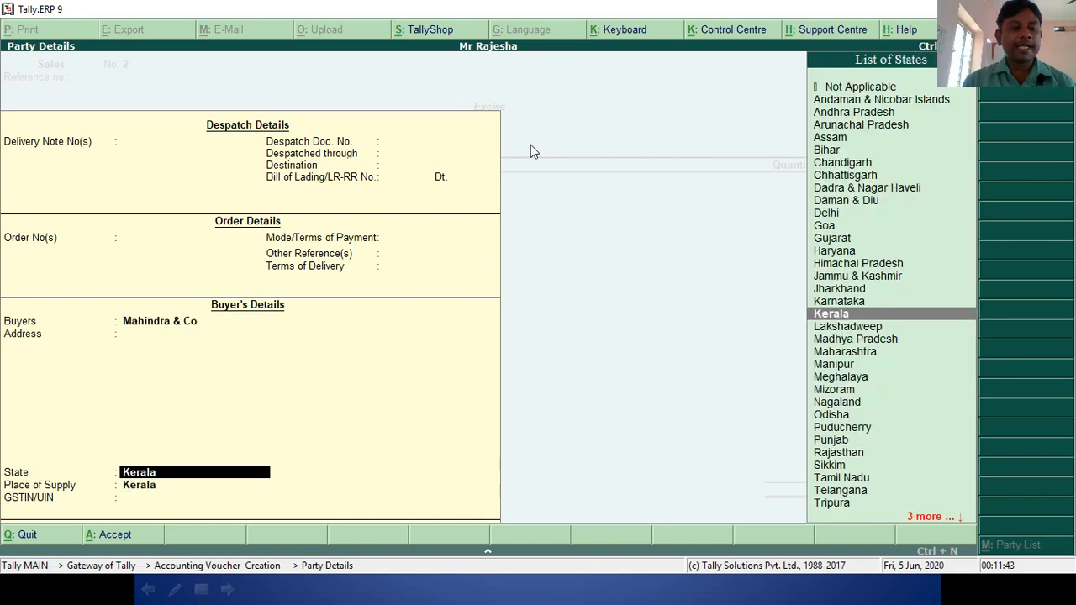
key(alt+Tab)
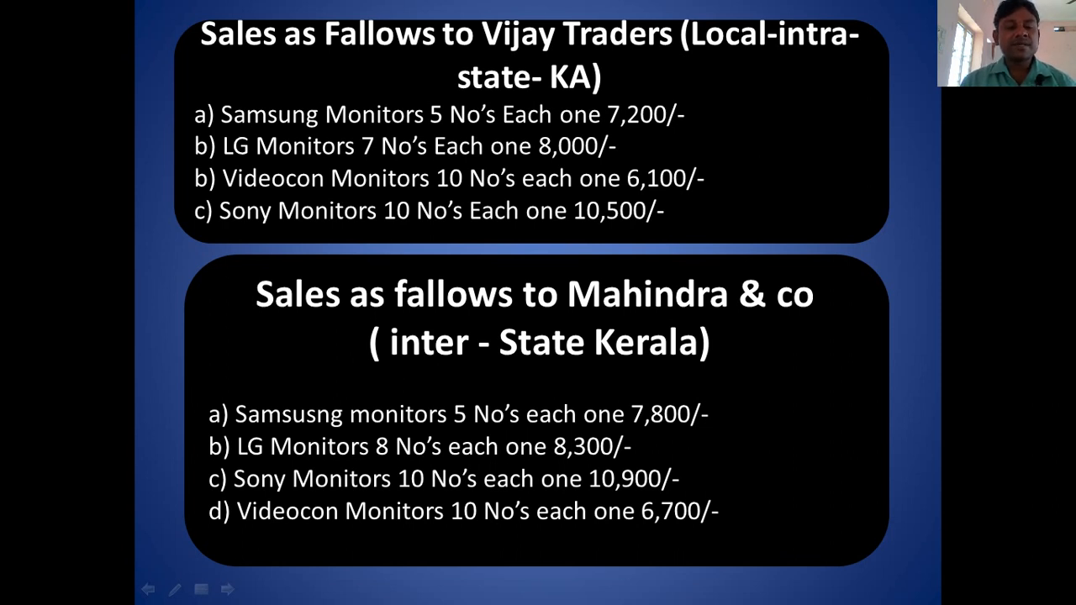
key(alt+Tab)
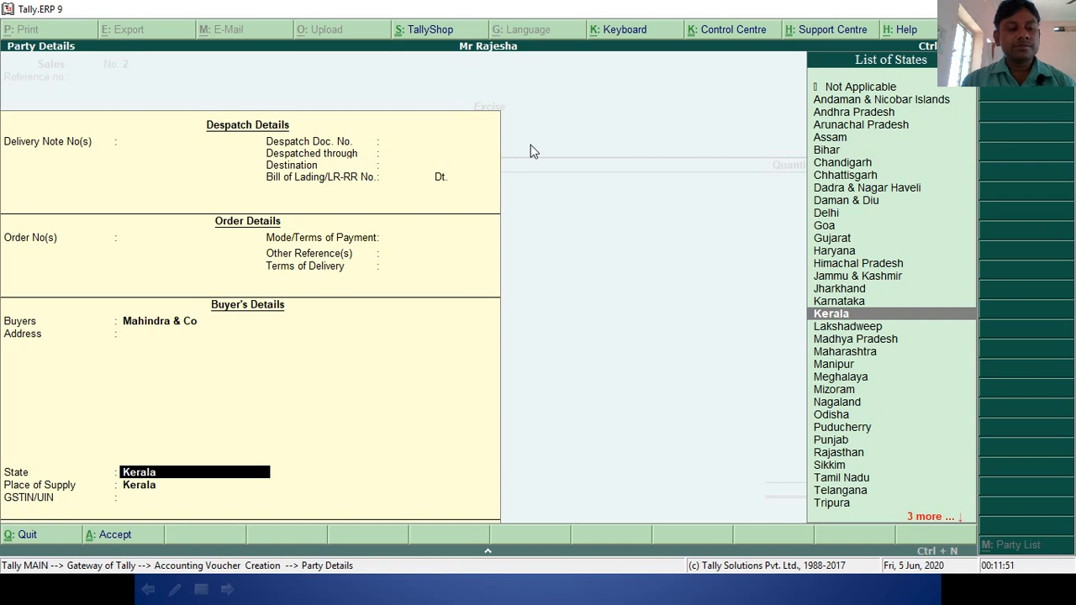
key(Up)
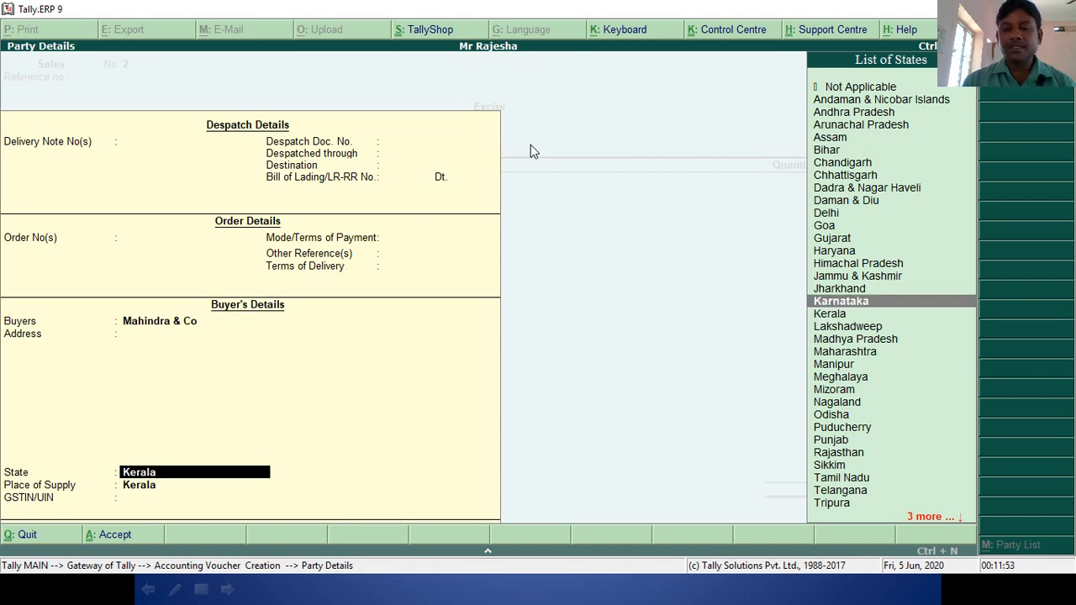
key(Down)
key(Down)
key(Up)
key(Return)
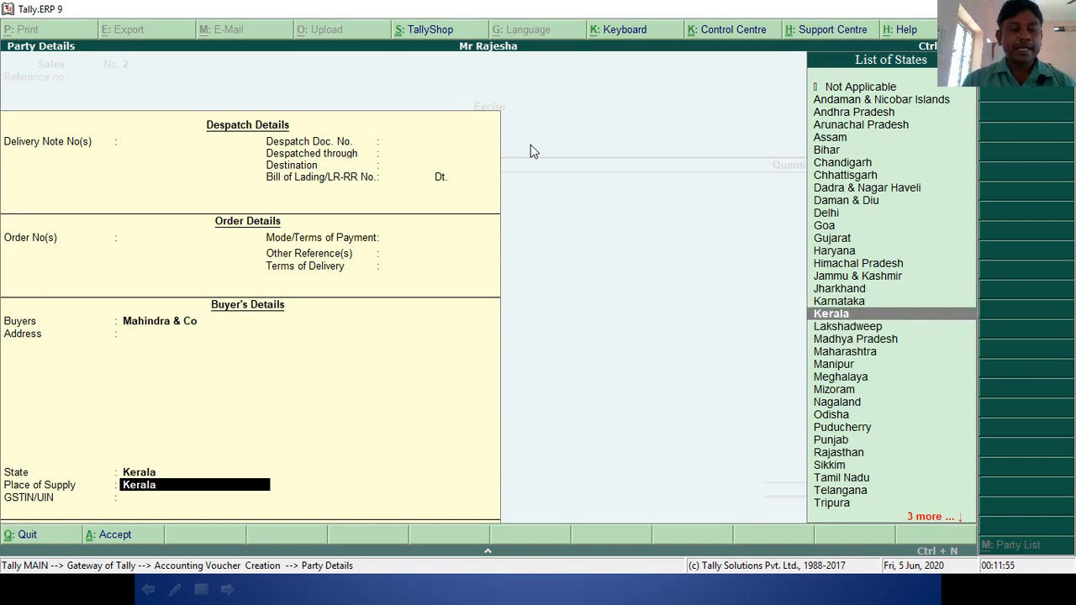
key(Return)
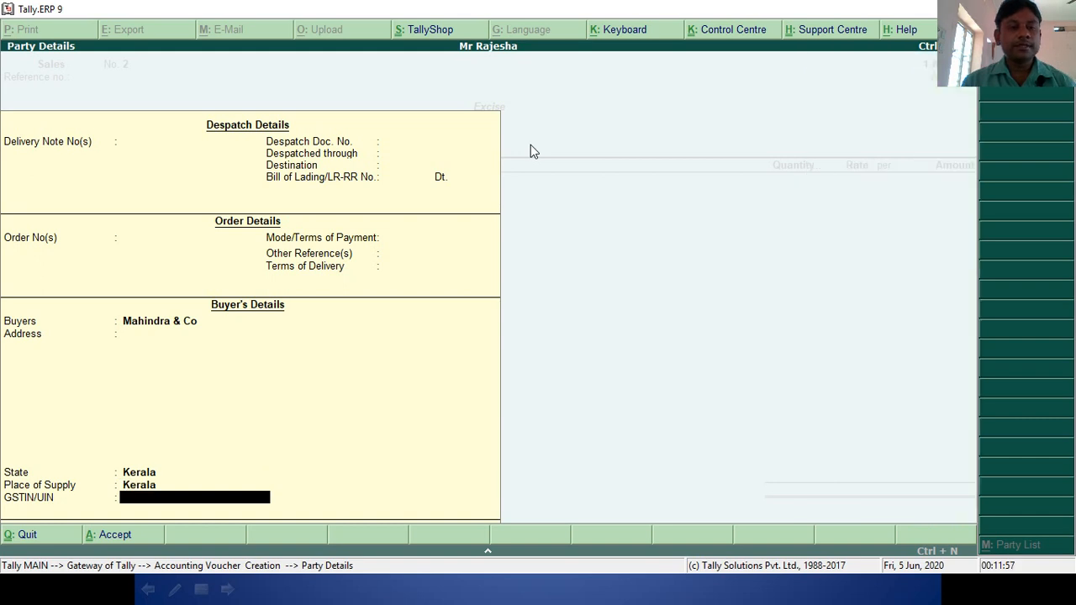
key(Return)
key(Return)
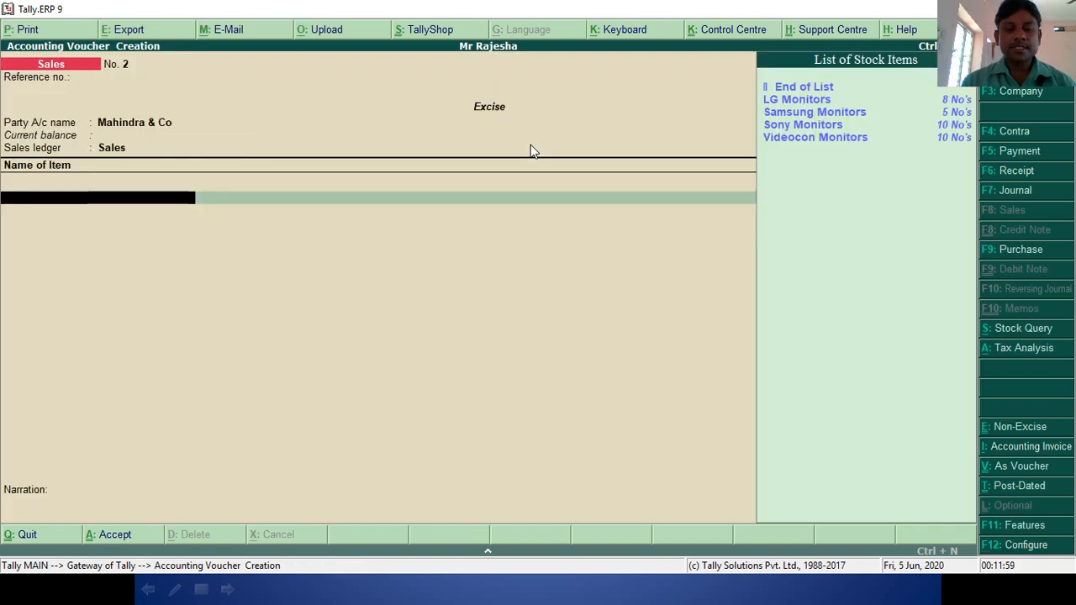
Check the first Mahindra & Co item on the slide and add Samsung Monitors with a quantity of 5 No's
key(alt+Tab)
key(alt+Tab)
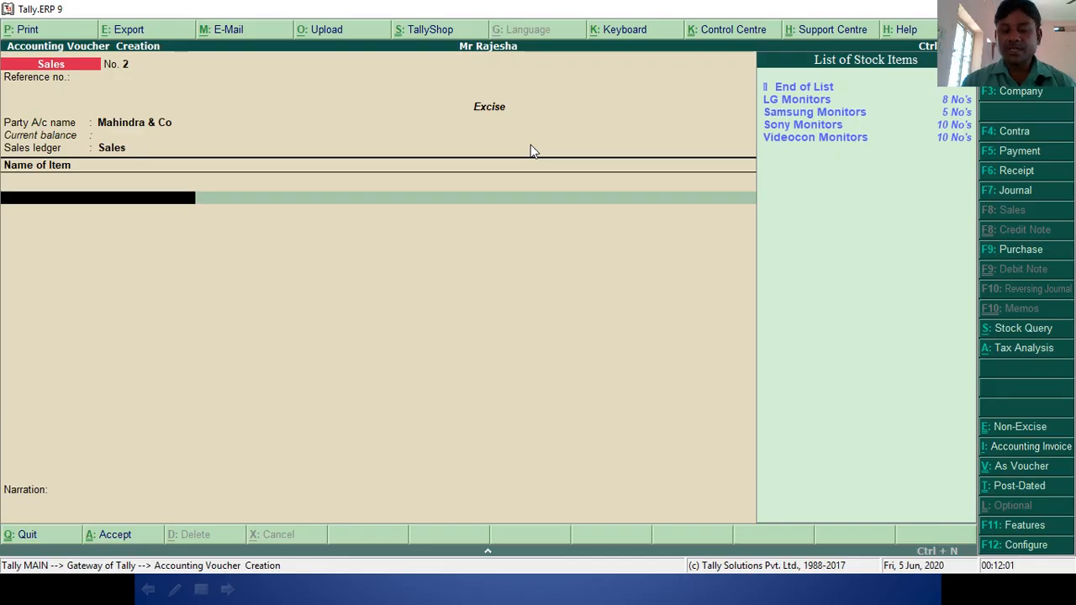
key(Down)
key(Down)
key(Return)
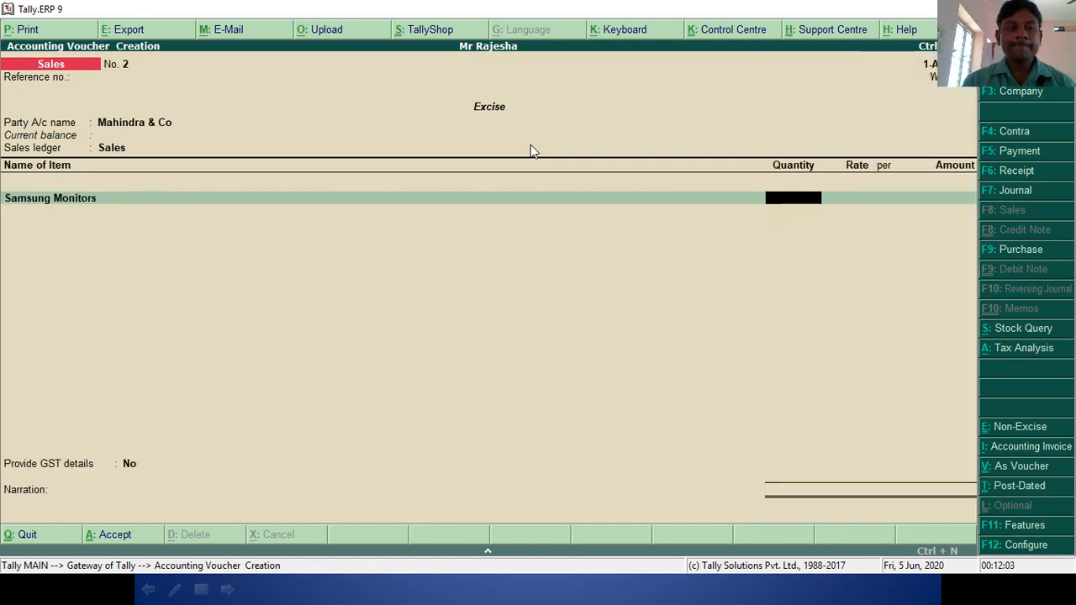
key(alt+Tab)
key(alt+Tab)
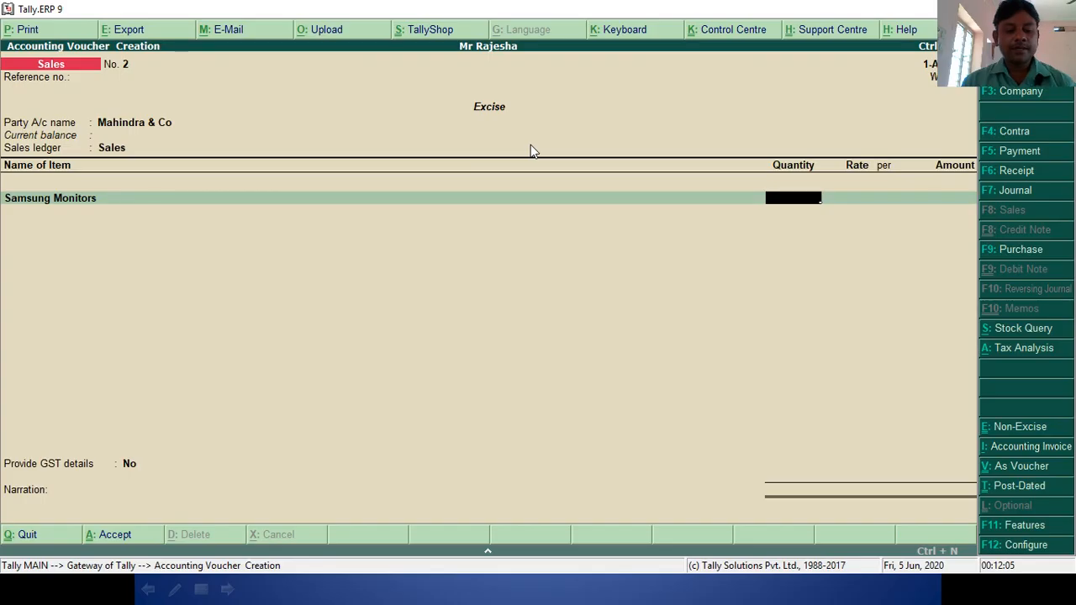
text(5)
key(Return)
key(Return)
key(Return)
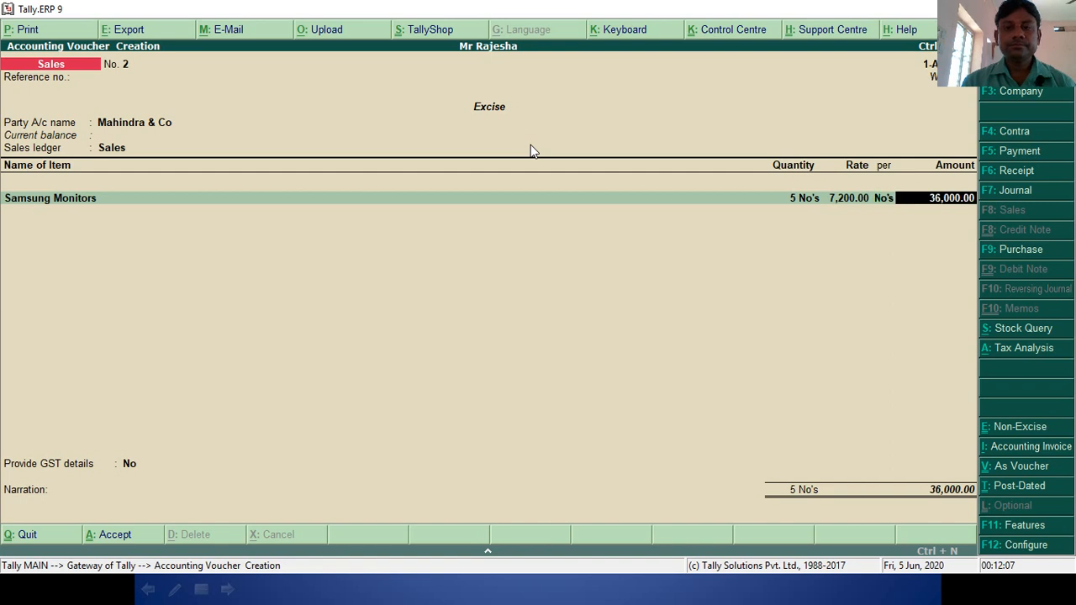
Return to the Samsung Monitors rate, set it to 7,800 per No's as on the slide, and complete the line
key(Return)
key(BackSpace)
key(BackSpace)
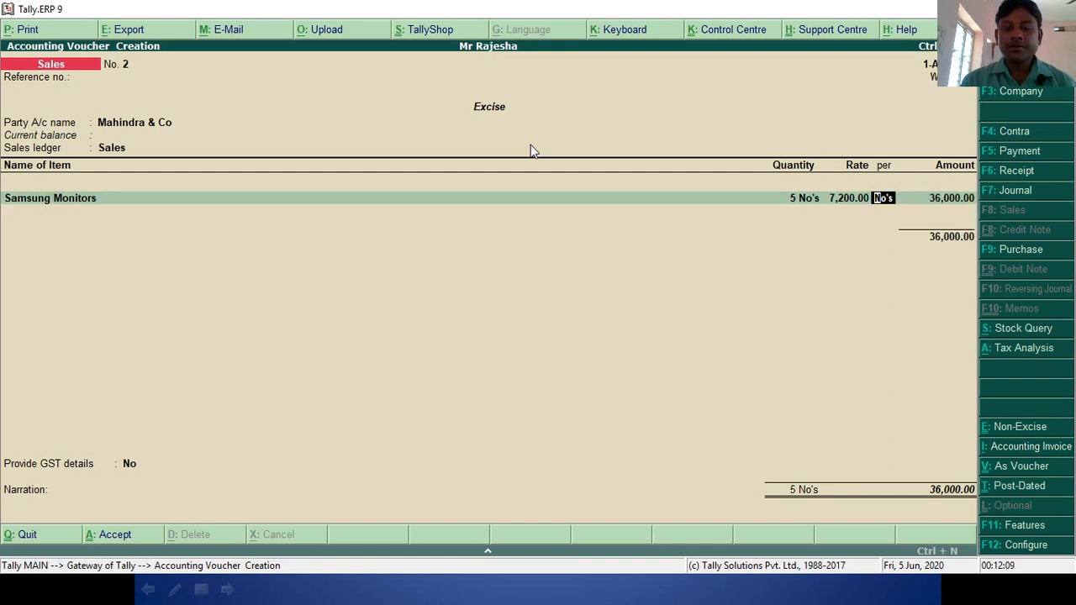
key(BackSpace)
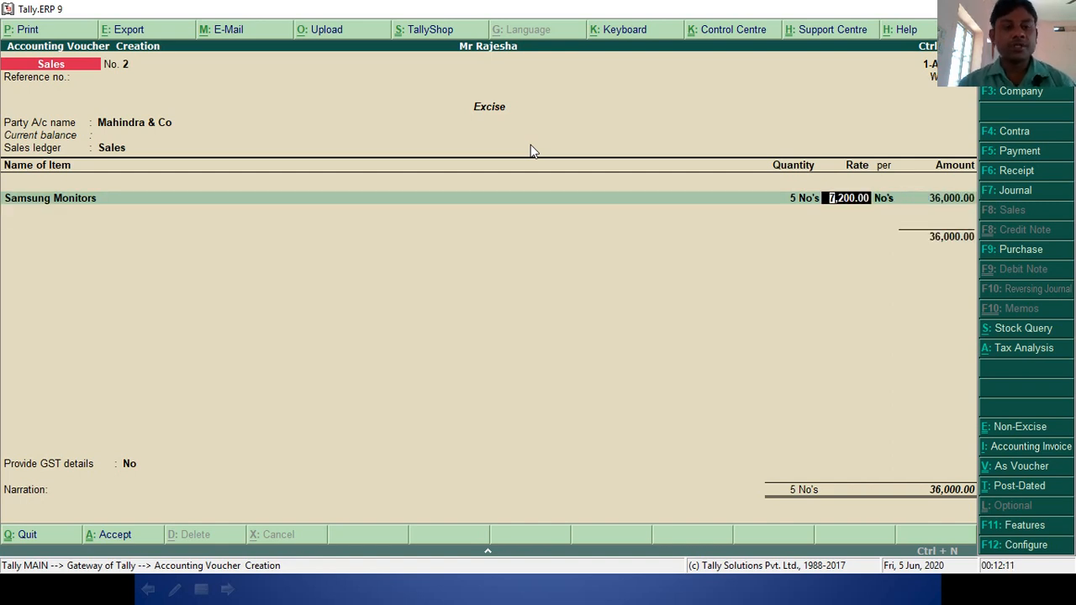
key(alt+Tab)
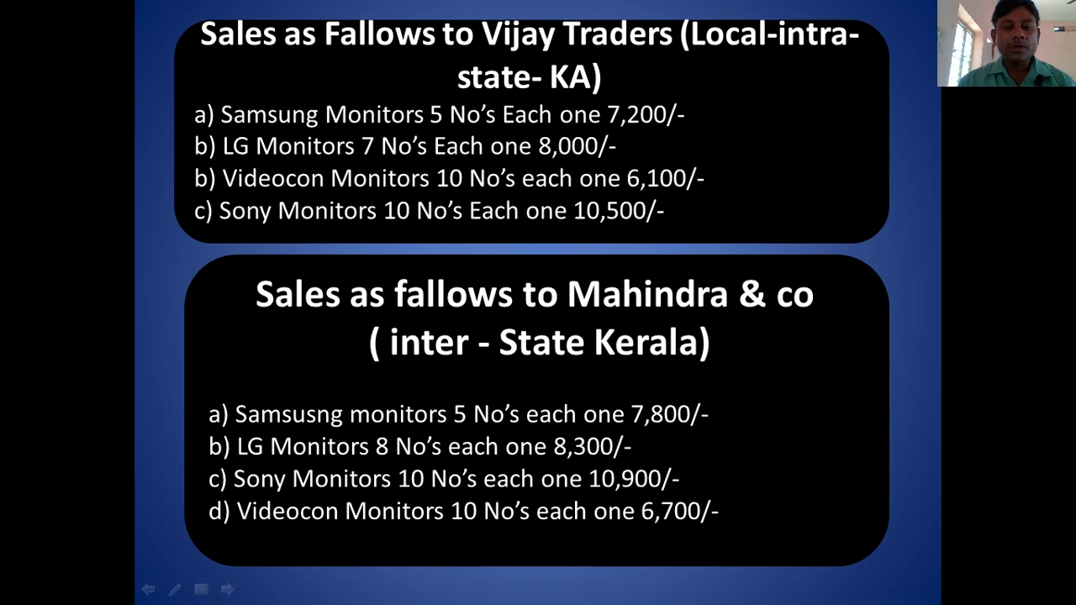
key(alt+Tab)
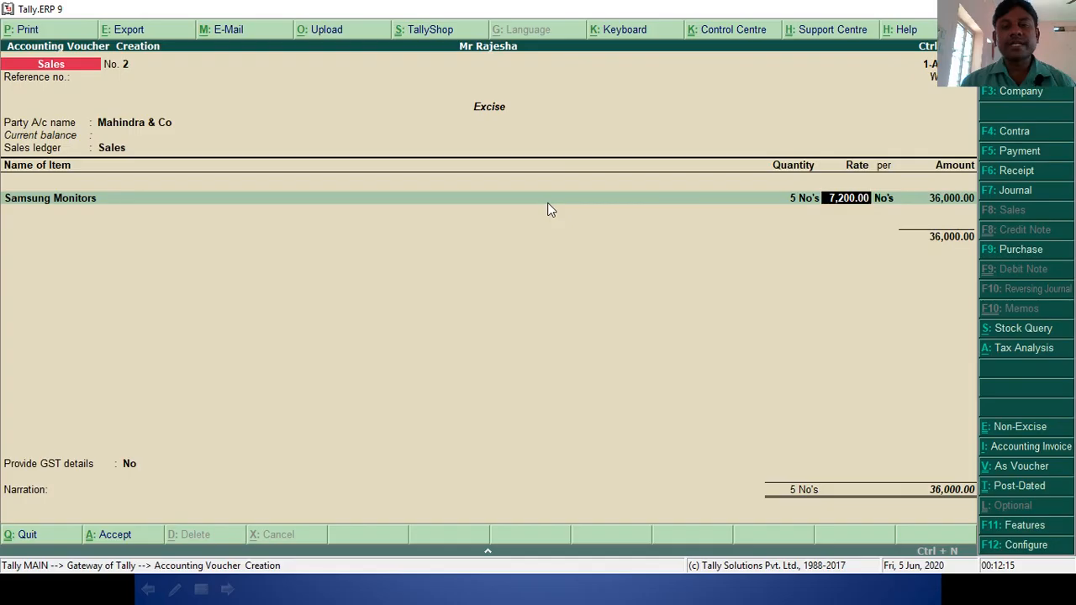
text(7800)
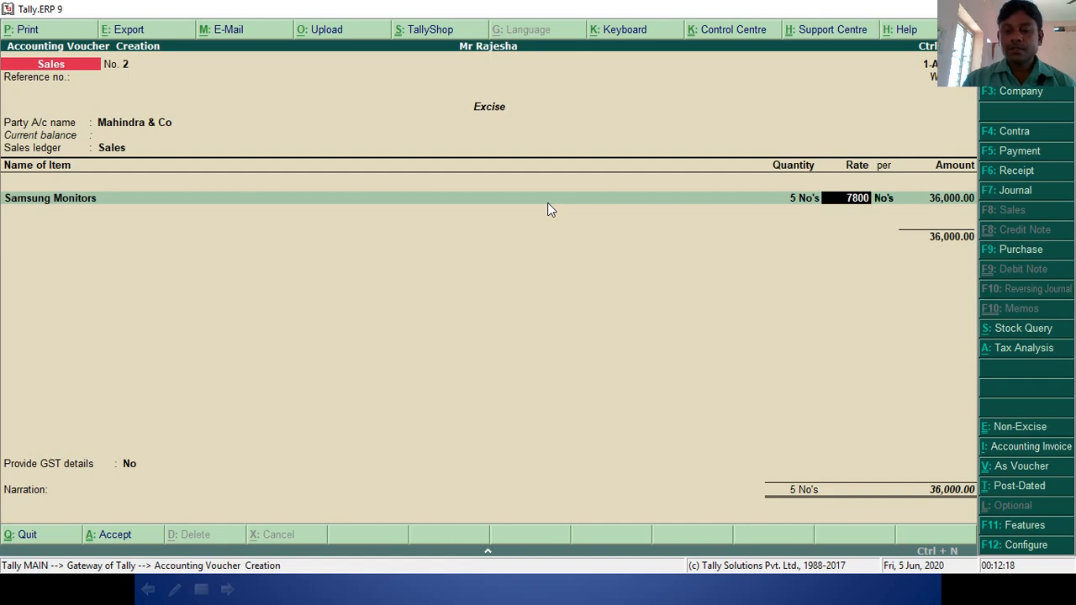
key(Return)
key(Return)
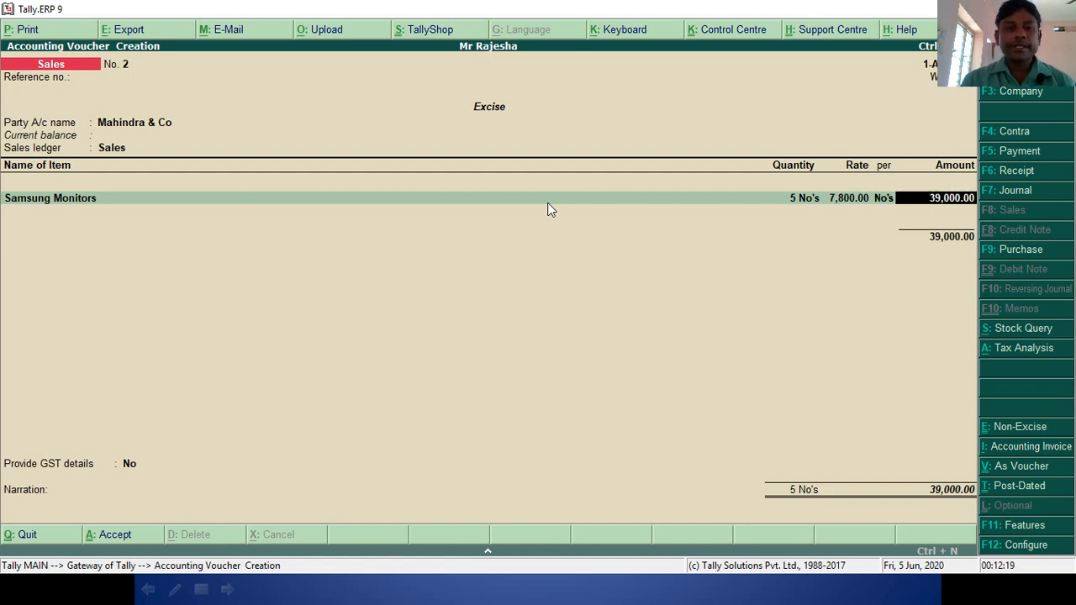
key(Return)
Check the second item on the slide and add LG Monitors with a quantity of 8 No's
key(alt+Tab)
key(alt+Tab)
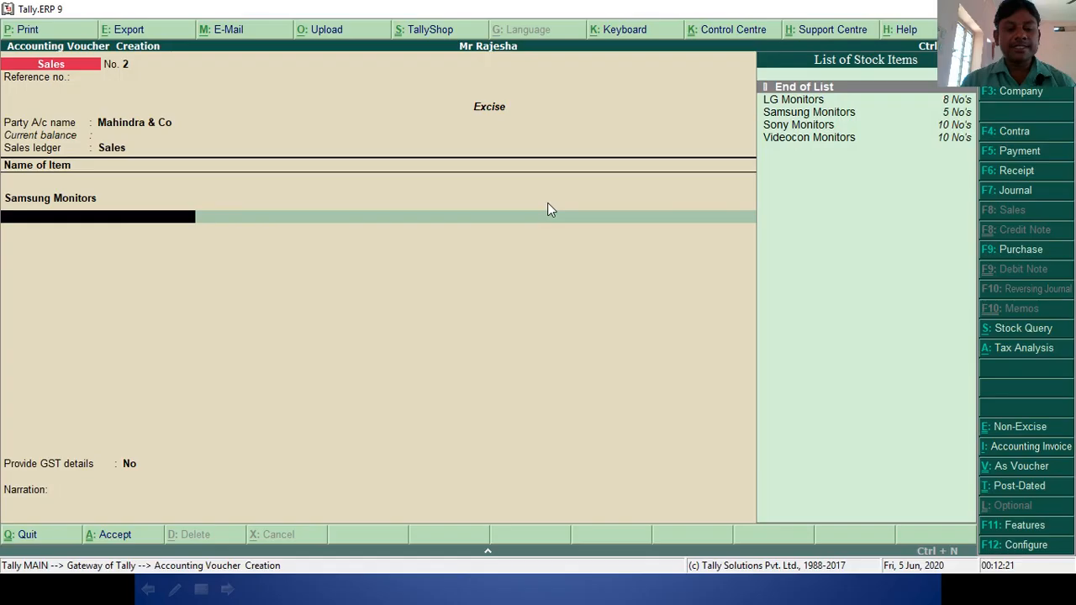
text(Lg)
key(Return)
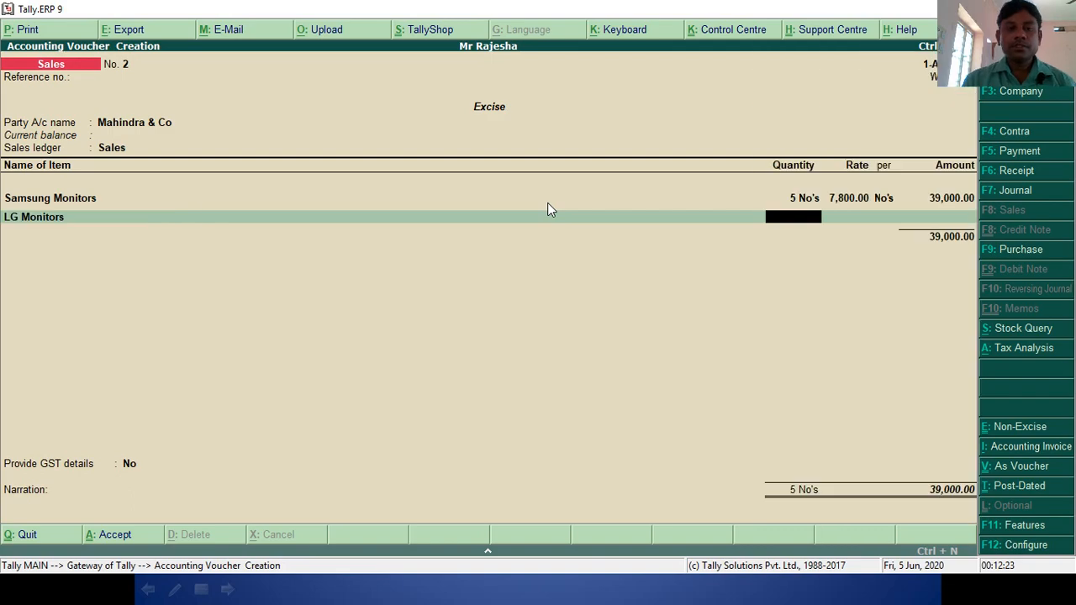
key(alt+Tab)
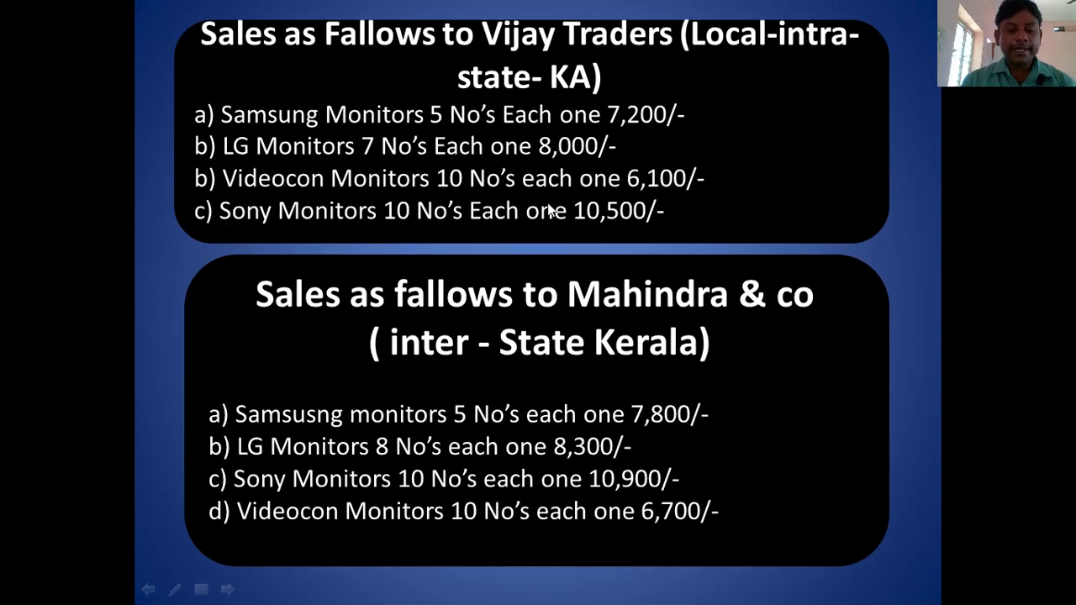
key(alt+Tab)
text(8)
key(Return)
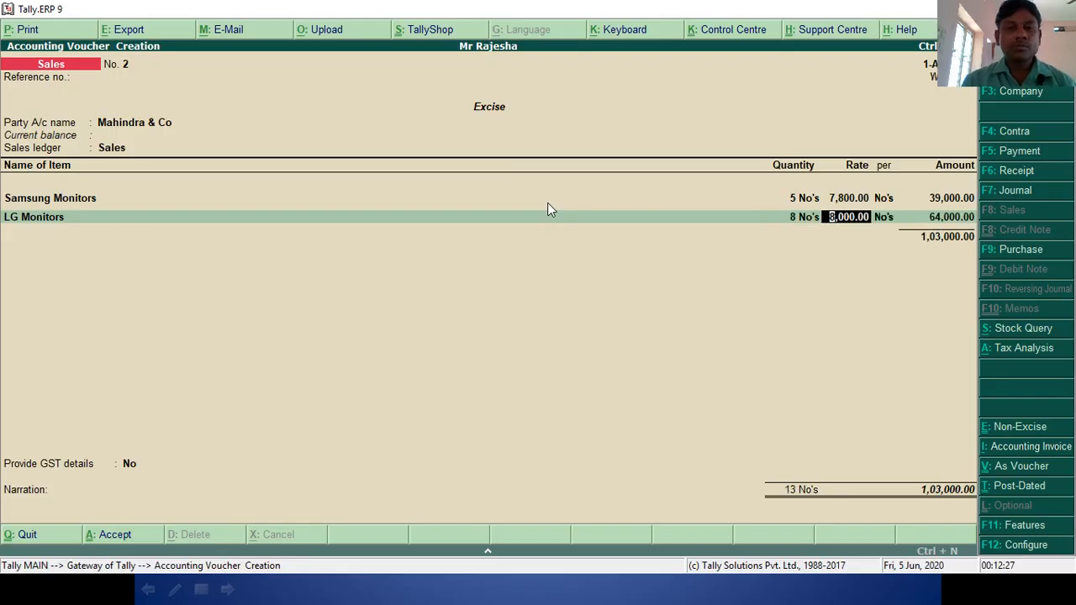
Check the LG Monitors price on the slide, set the rate to 8,300 per No's and complete the item line
key(alt+Tab)
key(alt+Tab)
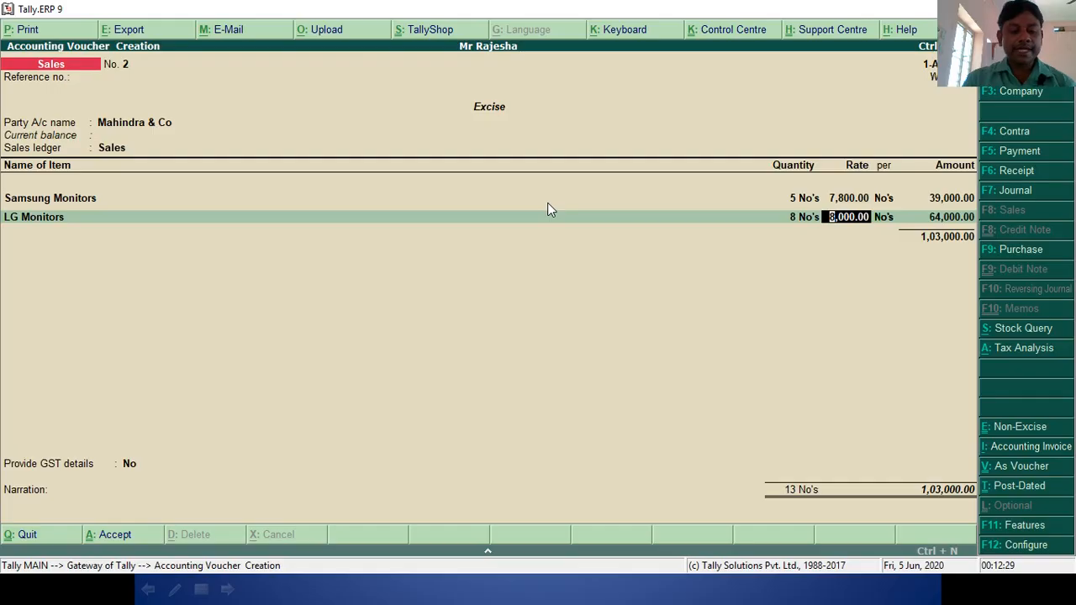
text(8,300)
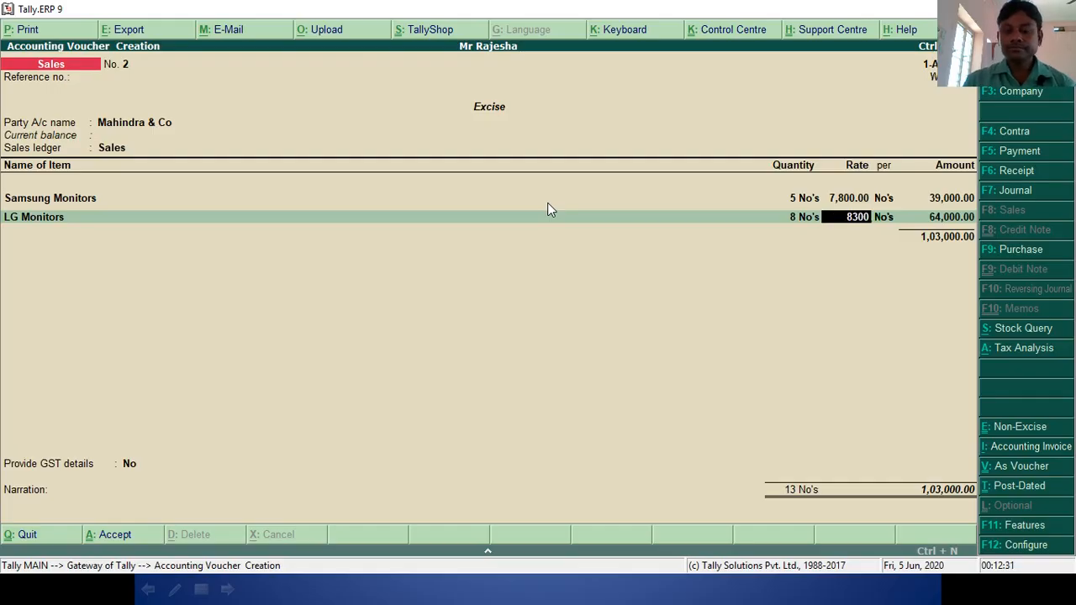
key(Return)
key(Return)
key(Return)
Check the third item on the slide and add Sony Monitors with a quantity of 10 No's
key(alt+Tab)
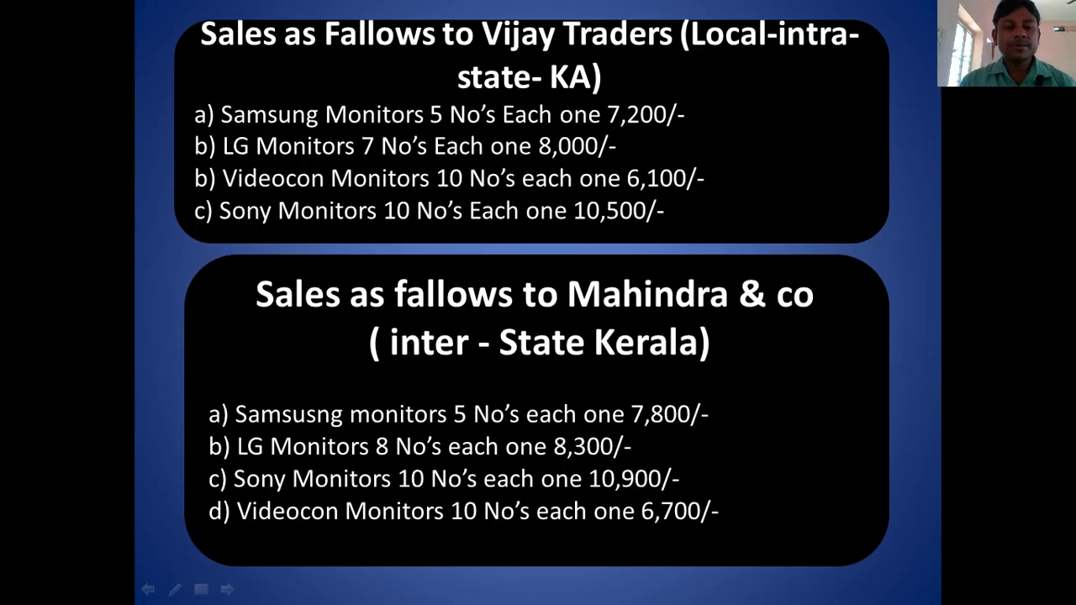
key(alt+Tab)
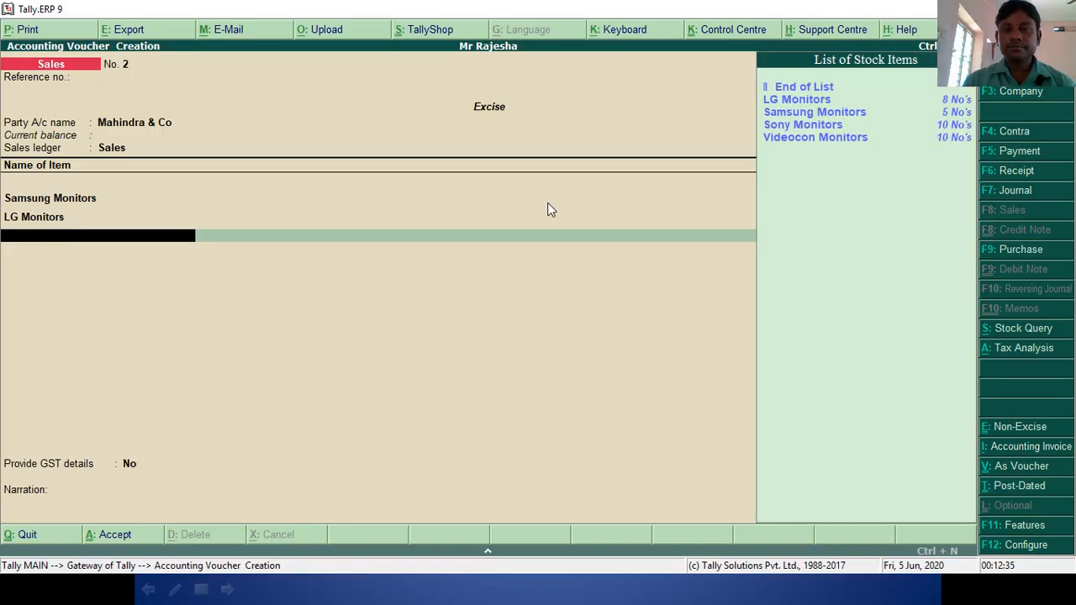
key(Down)
key(Down)
key(Down)
key(Return)
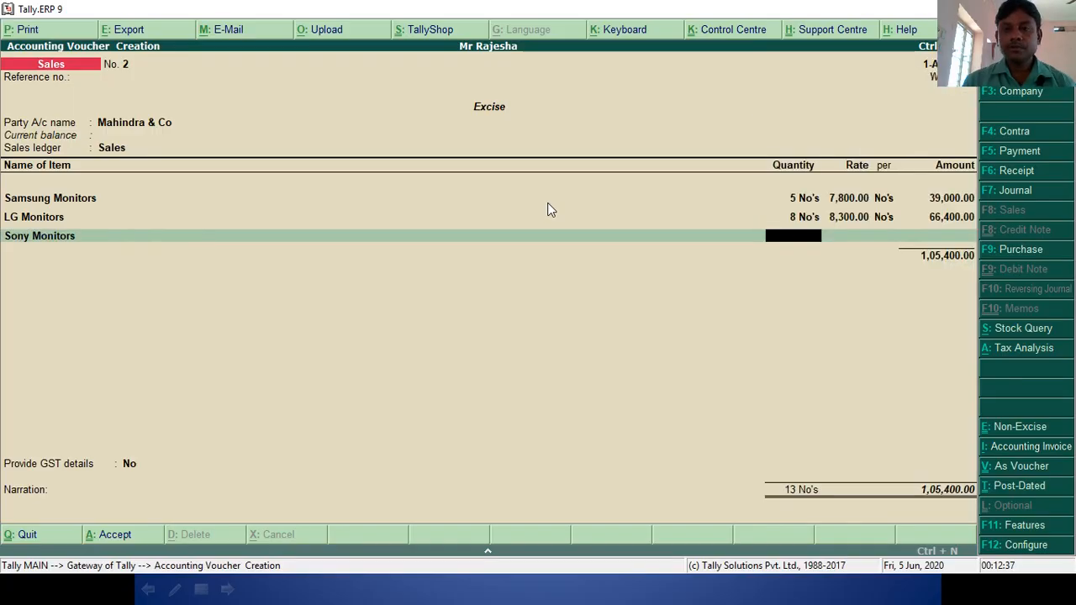
key(alt+Tab)
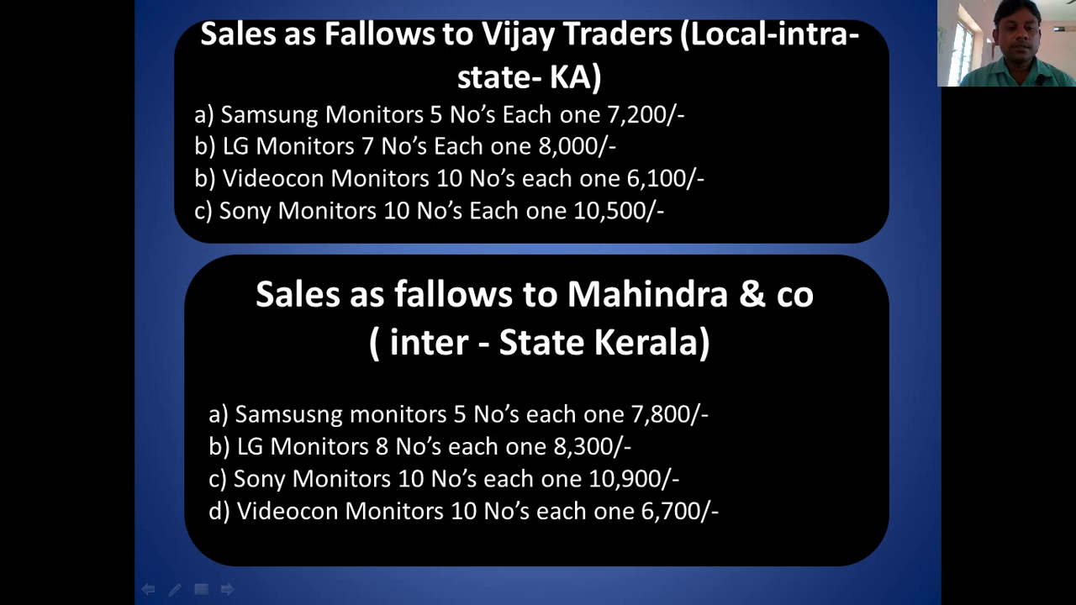
key(alt+Tab)
text(10)
key(Return)
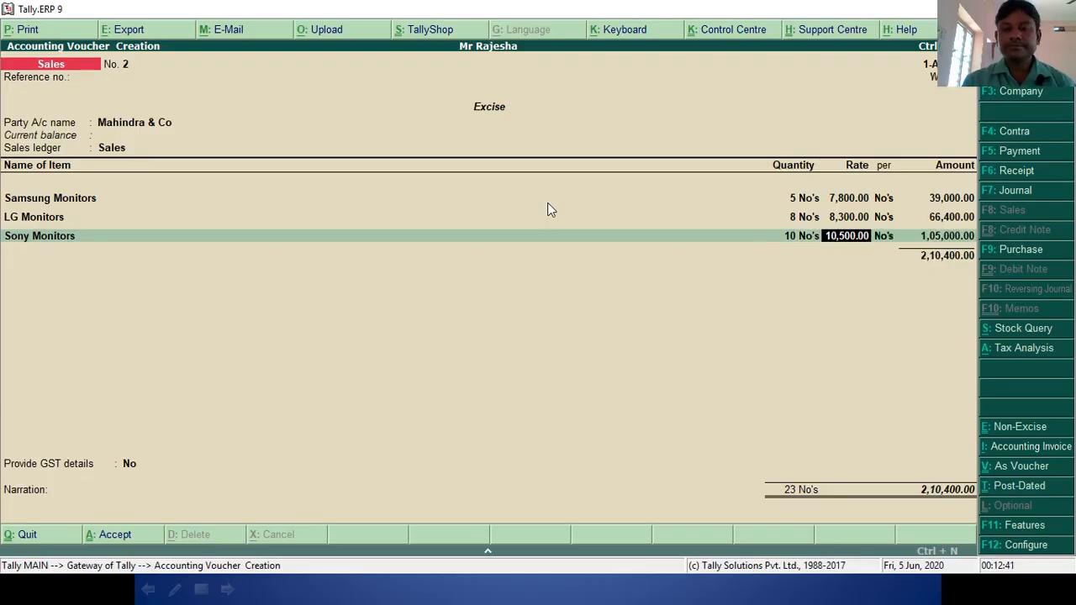
Set the Sony Monitors rate to 10,900 per No's as on the slide, complete the line and check the next item there
key(alt+Tab)
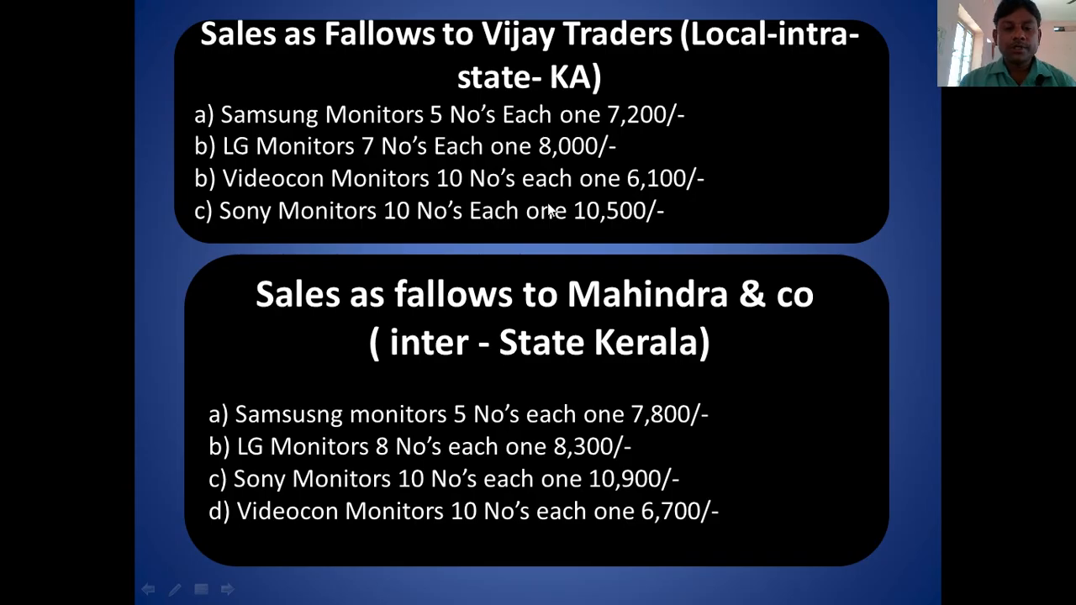
key(alt+Tab)
text(10)
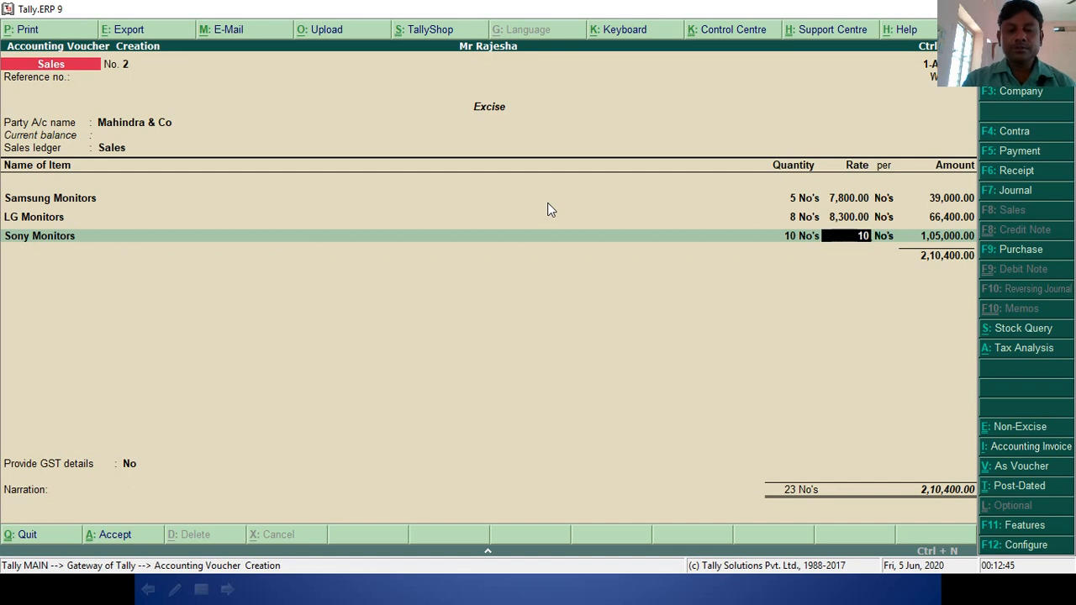
text(900)
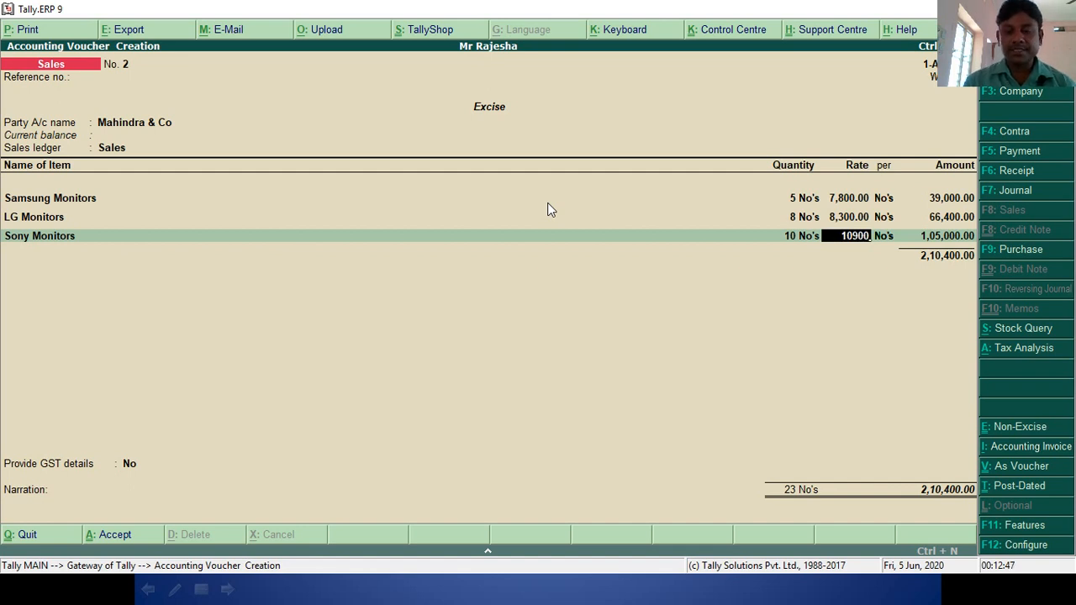
key(Return)
key(Return)
key(Return)
key(alt+Tab)
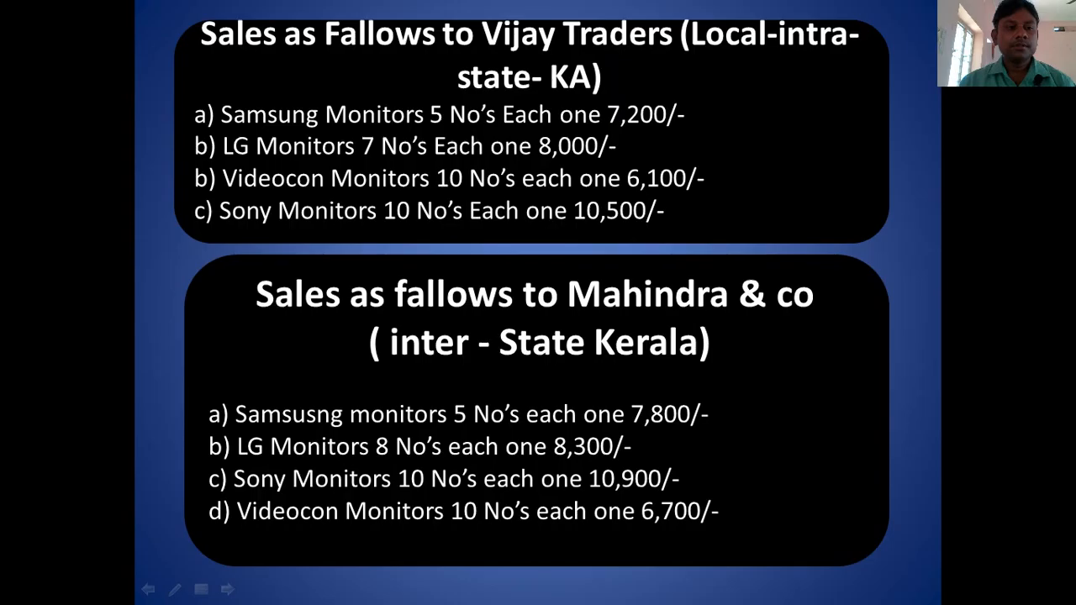
key(alt+Tab)
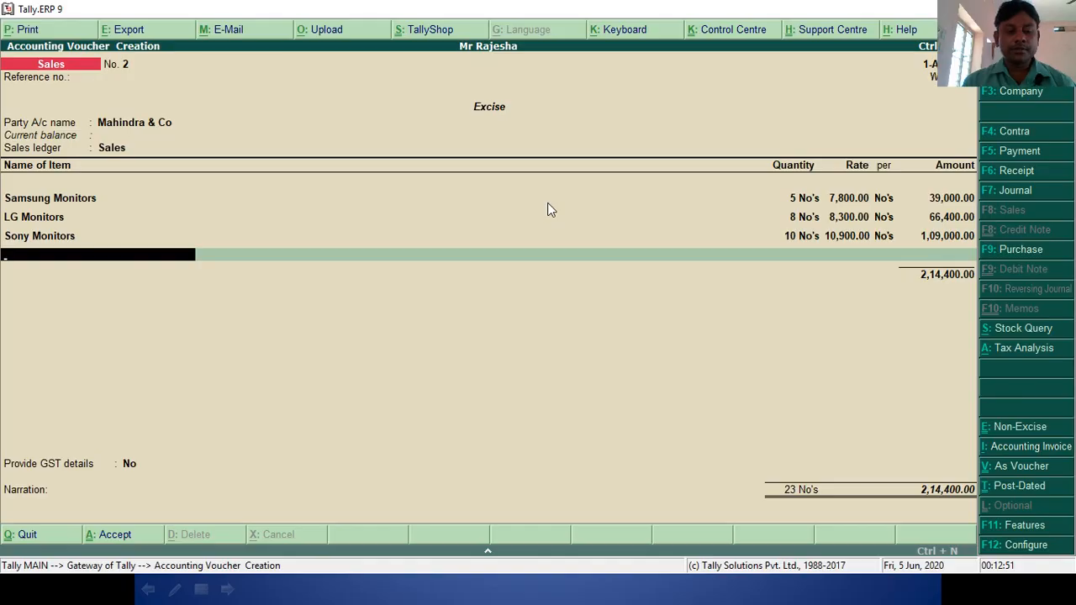
Add Videocon Monitors as the fourth sales item and enter a quantity of 10 No's as listed on the slide
key(Down)
key(Down)
key(Down)
key(Down)
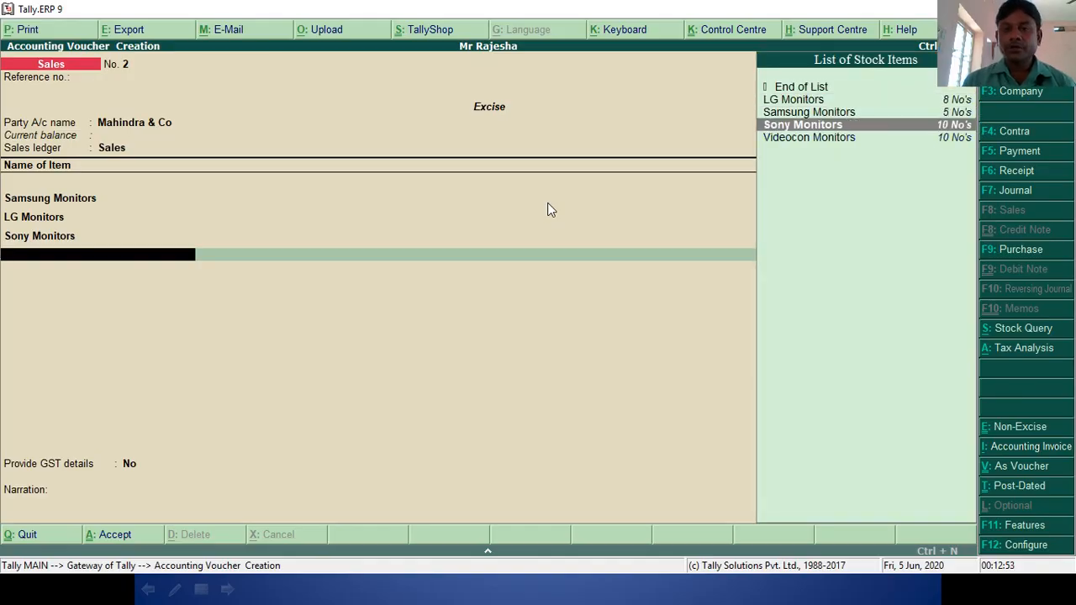
key(Return)
key(alt+Tab)
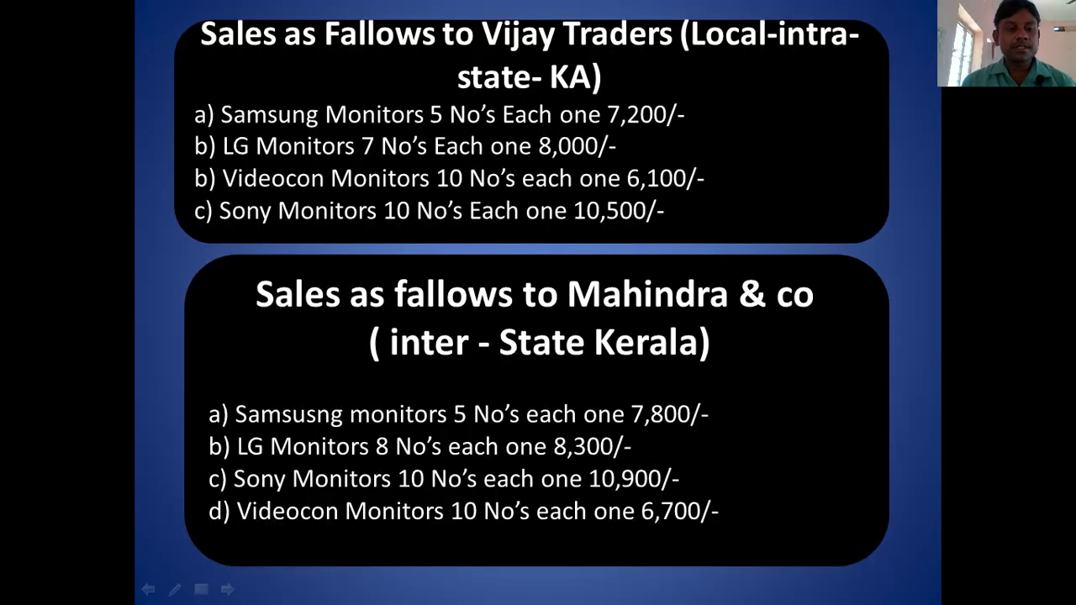
key(alt+Tab)
text(1)
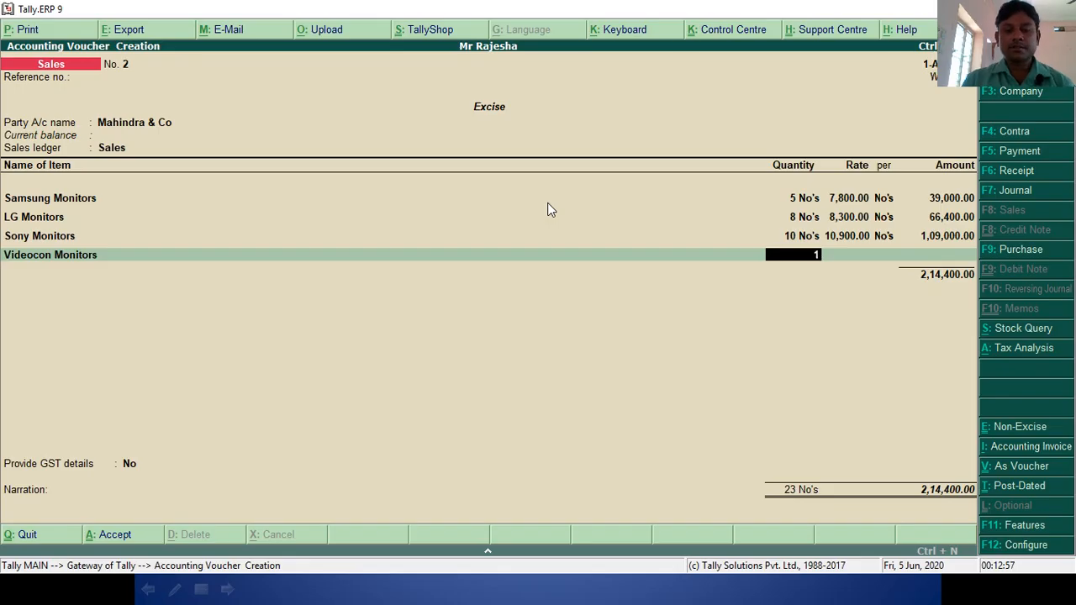
text(0)
key(Return)
Check the Videocon Monitors price on the slide, set the rate to 6,700 per No's and finish the item list
key(alt+Tab)
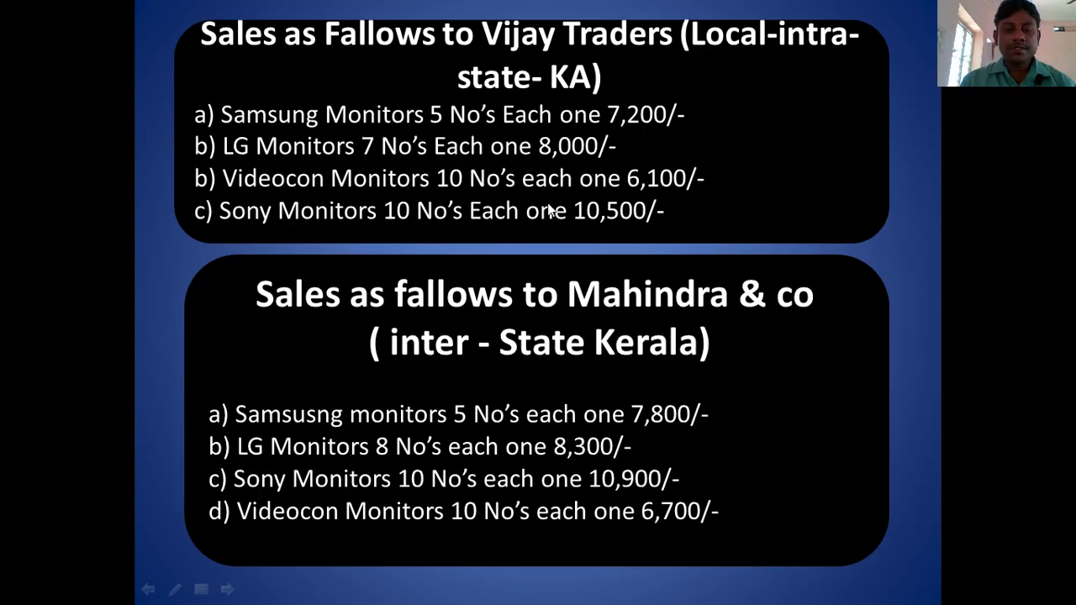
key(alt+Tab)
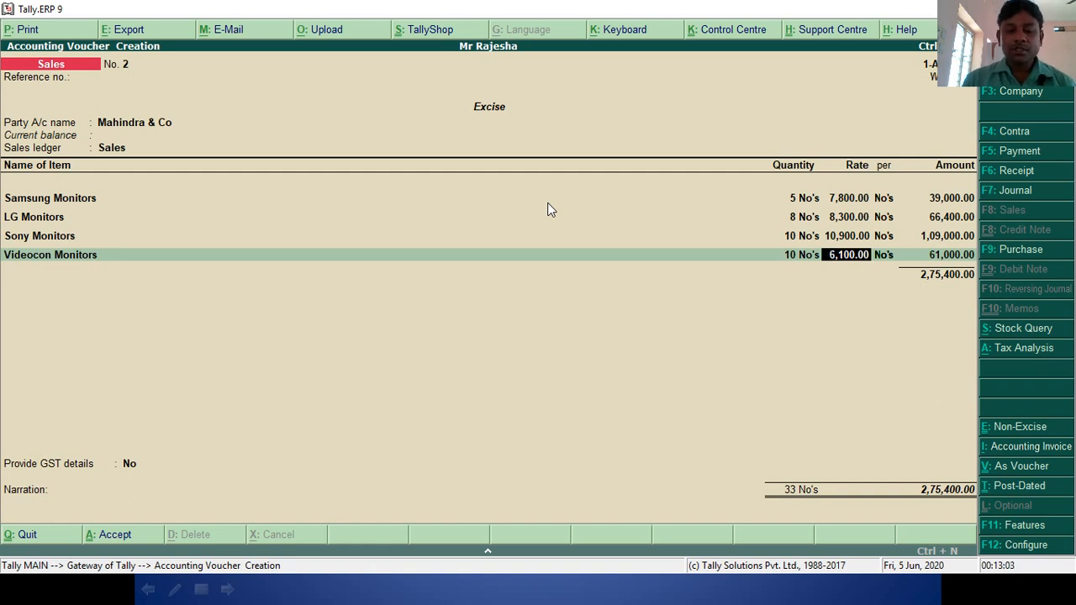
key(alt+Tab)
key(alt+Tab)
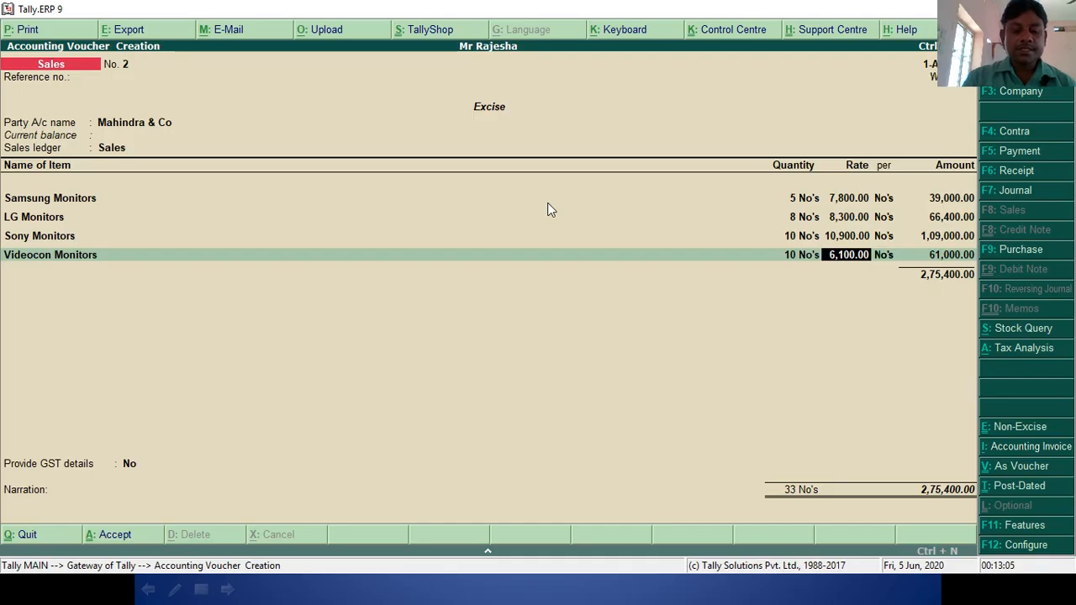
text(6700)
key(Return)
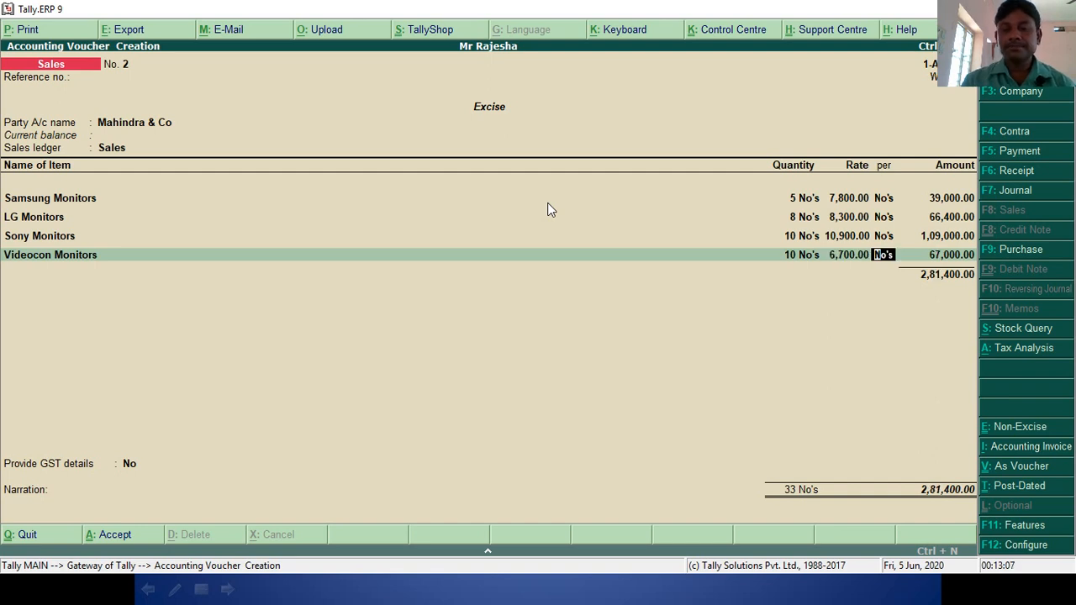
key(Return)
key(Return)
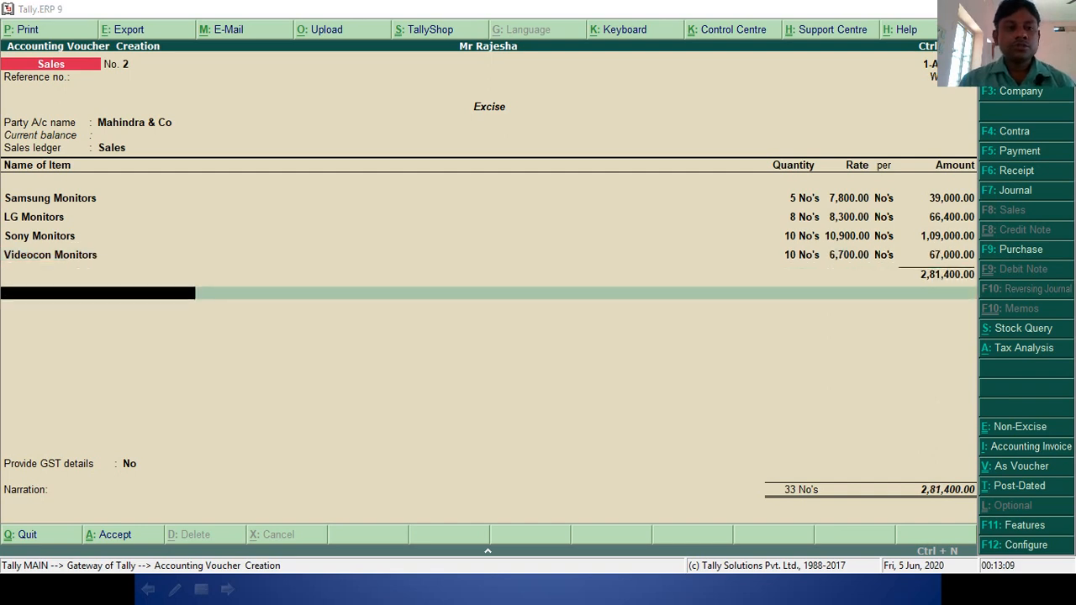
Confirm on the slide that the Mahindra & Co sale is inter-state, add the IGST ledger and save the sales voucher without GST details
key(alt+Tab)
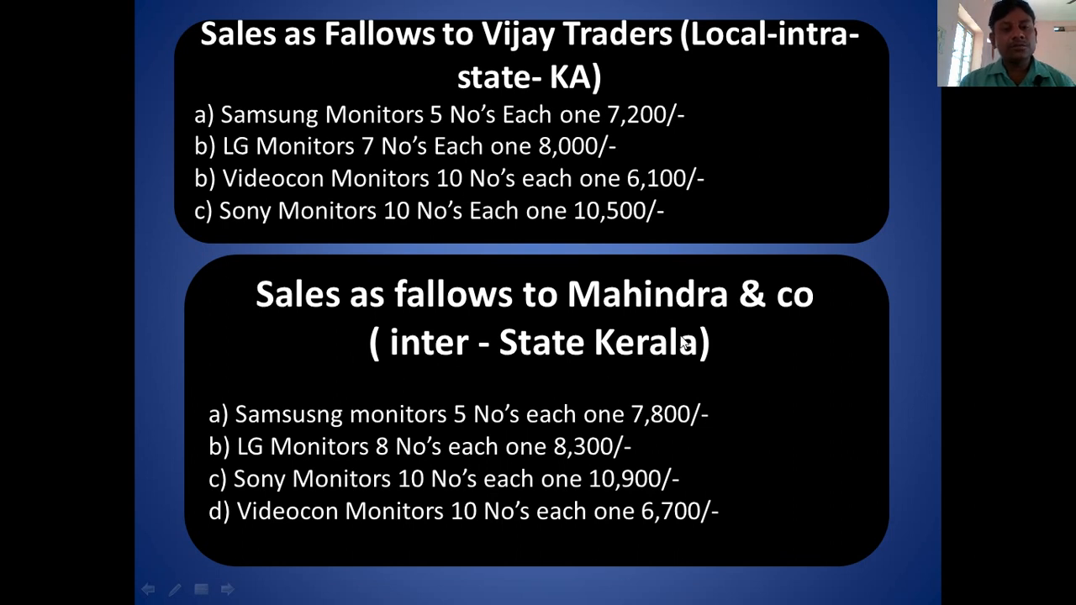
key(alt+Tab)
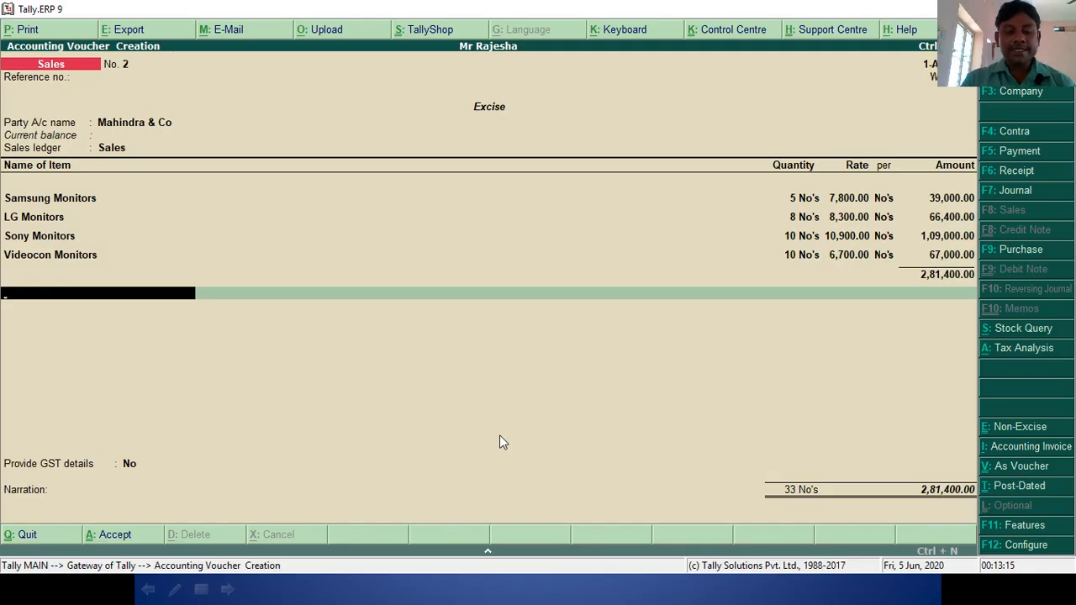
text(Ig)
key(Return)
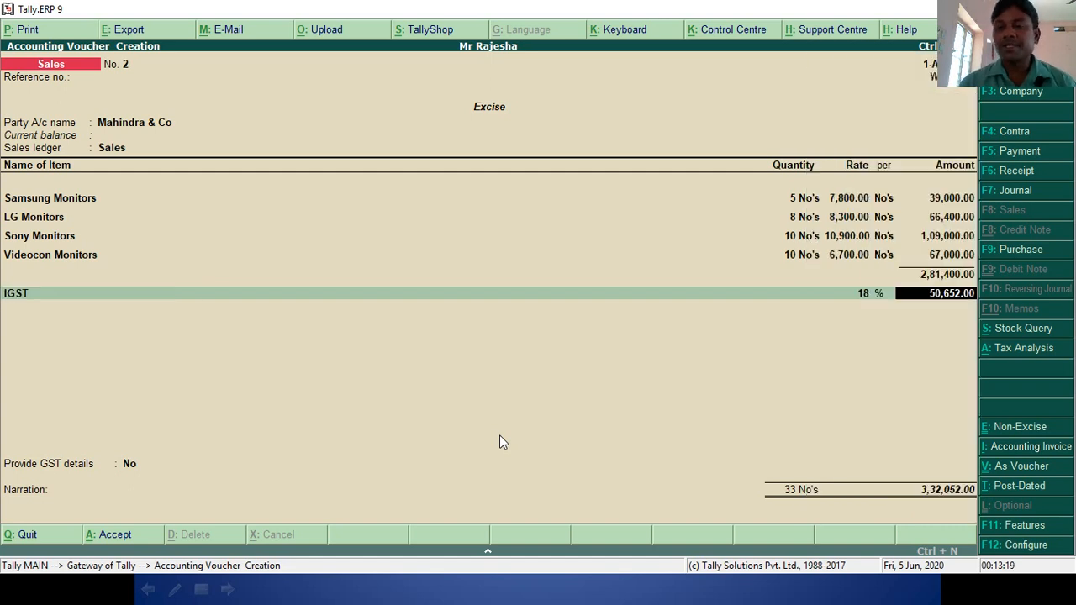
key(Return)
key(Return)
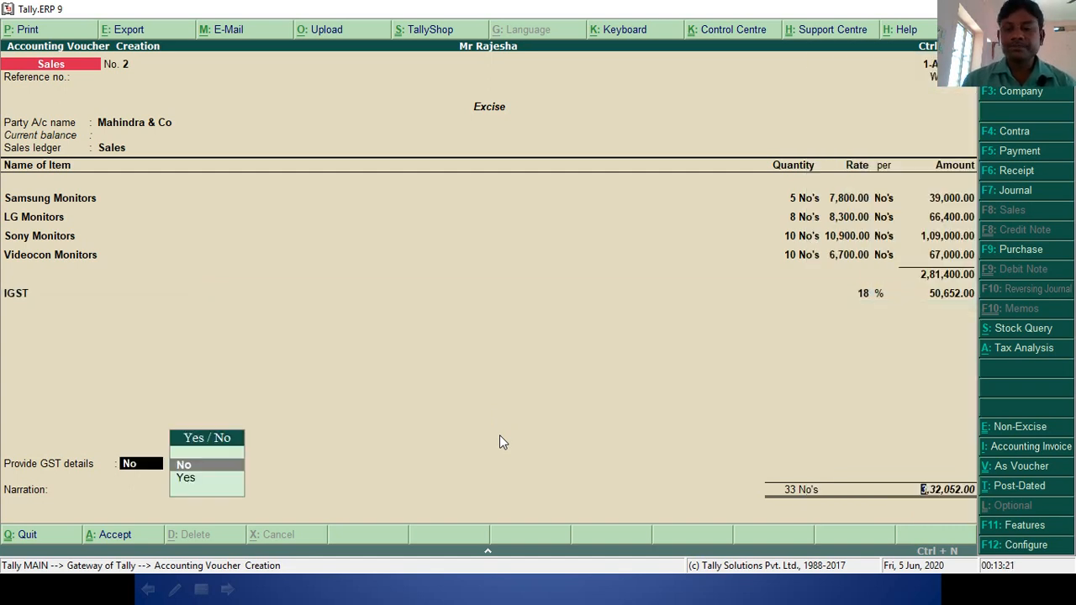
key(Return)
key(Return)
key(Return)
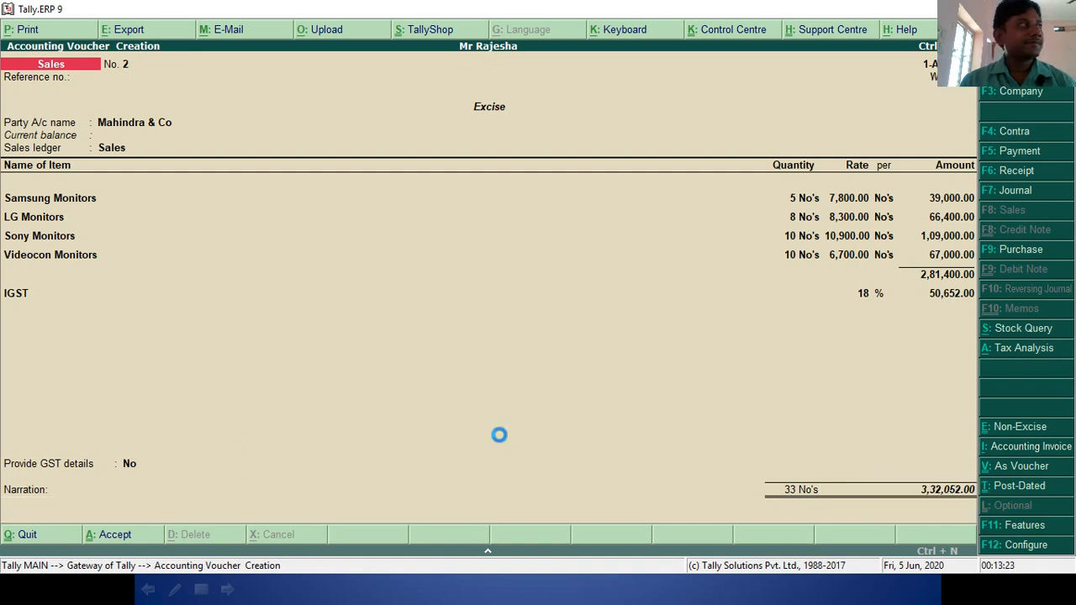
Check the cash transactions on the next slide and save the cash payment voucher for Vimal Traders
key(alt+Tab)
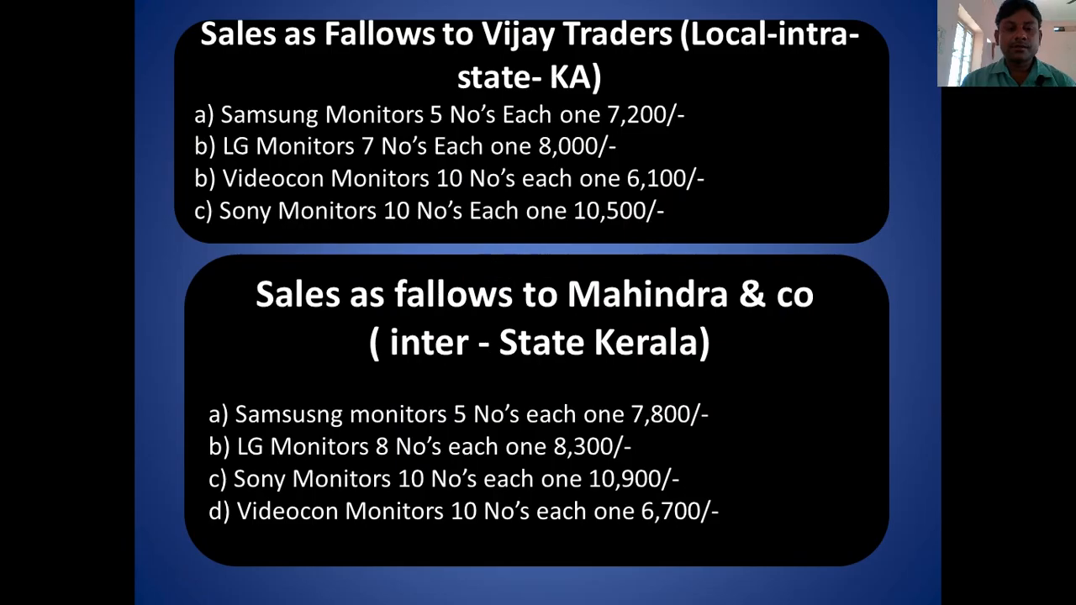
key(Right)
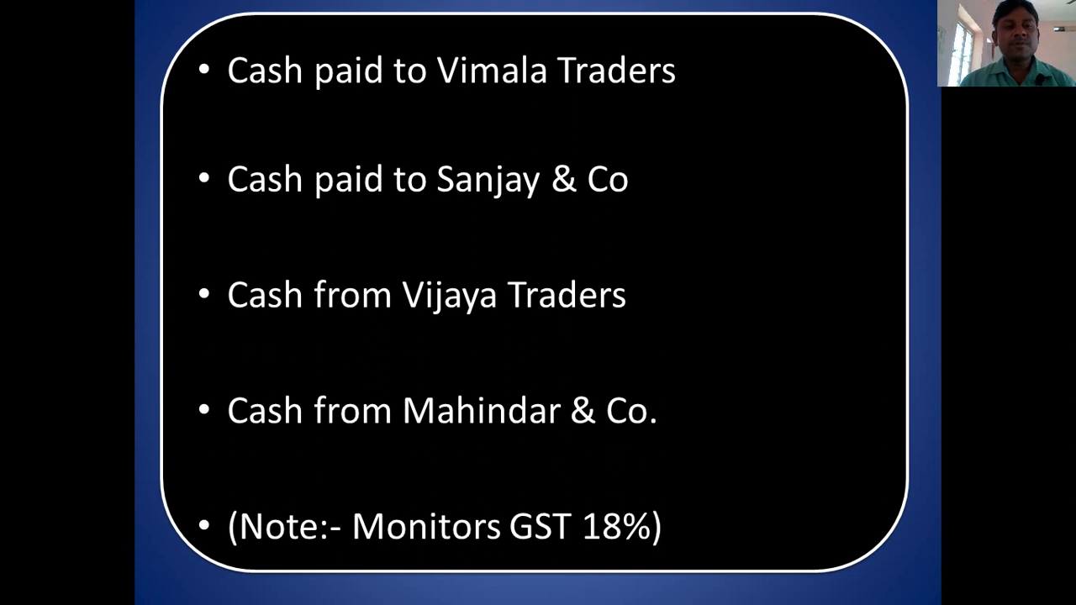
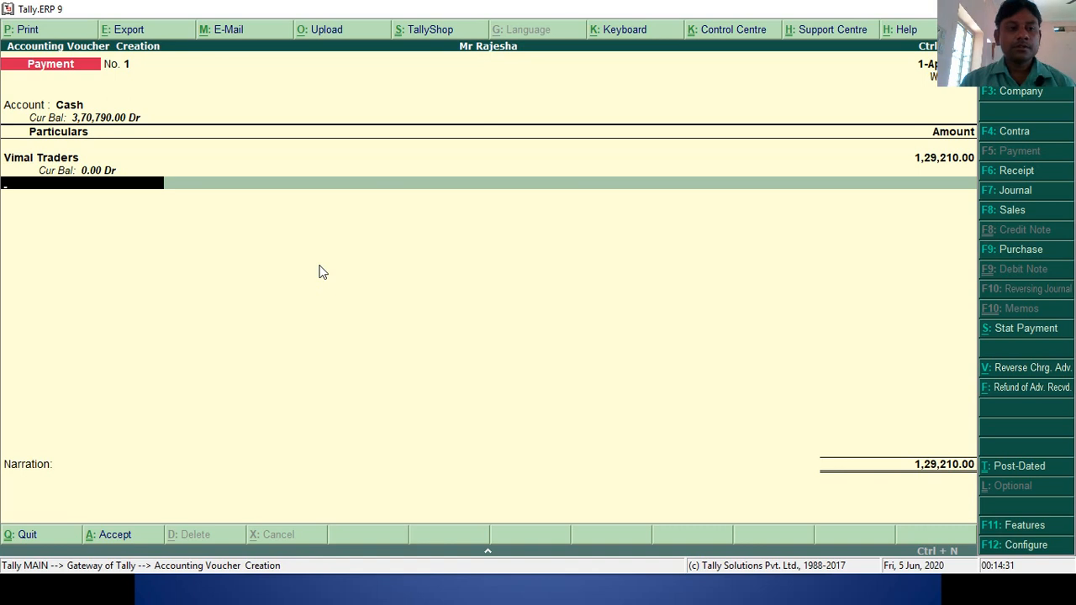
key(Return)
key(Return)
key(Return)
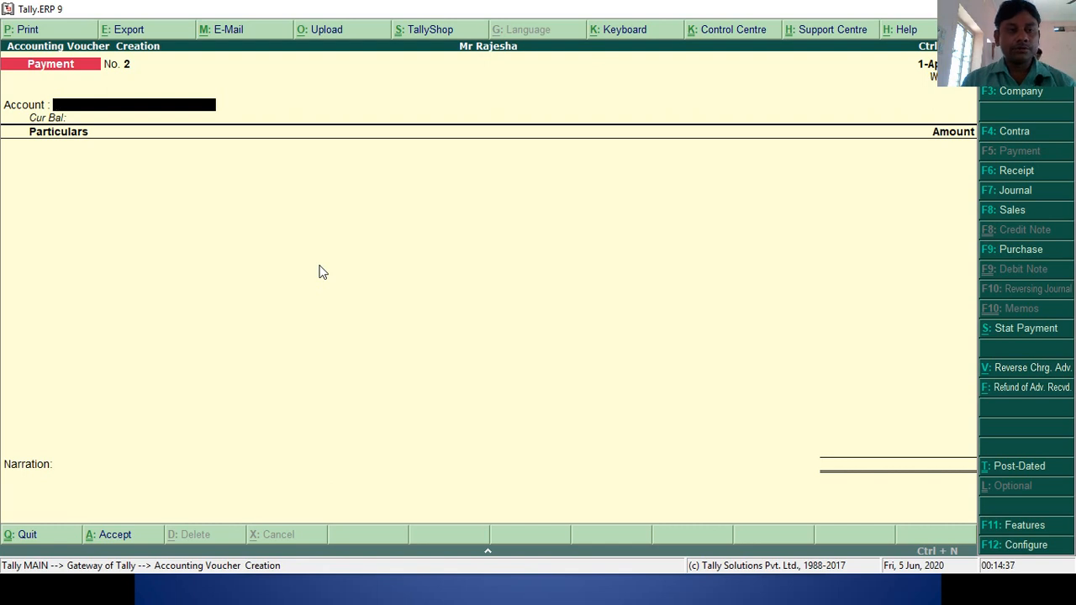
Fill in a new payment voucher with Cash as the account and Sanjay & Co as the party paid
text(Ca)
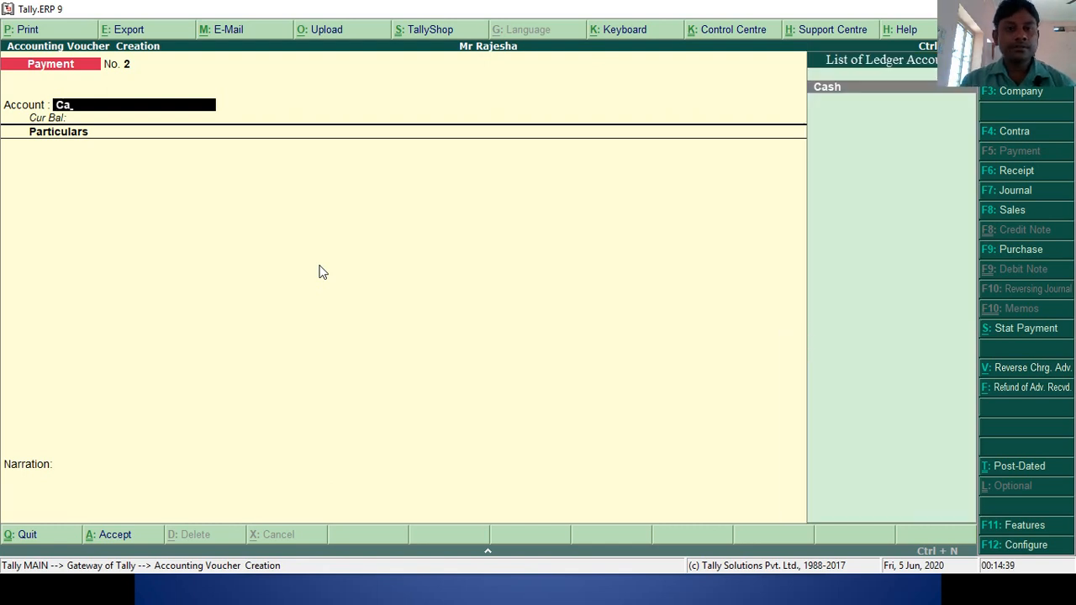
key(Return)
text(S)
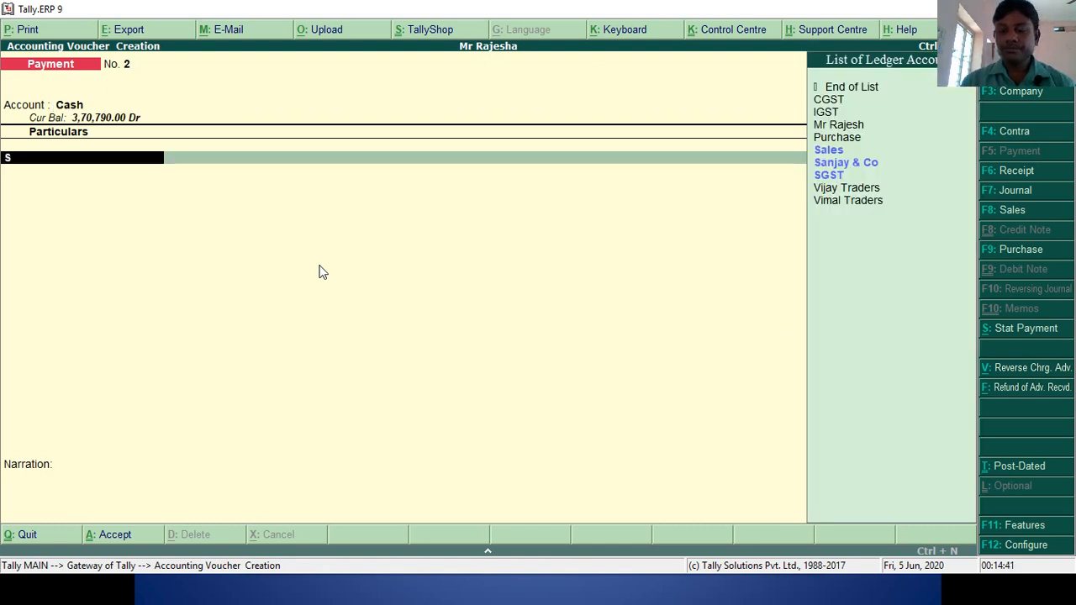
key(Down)
key(Return)
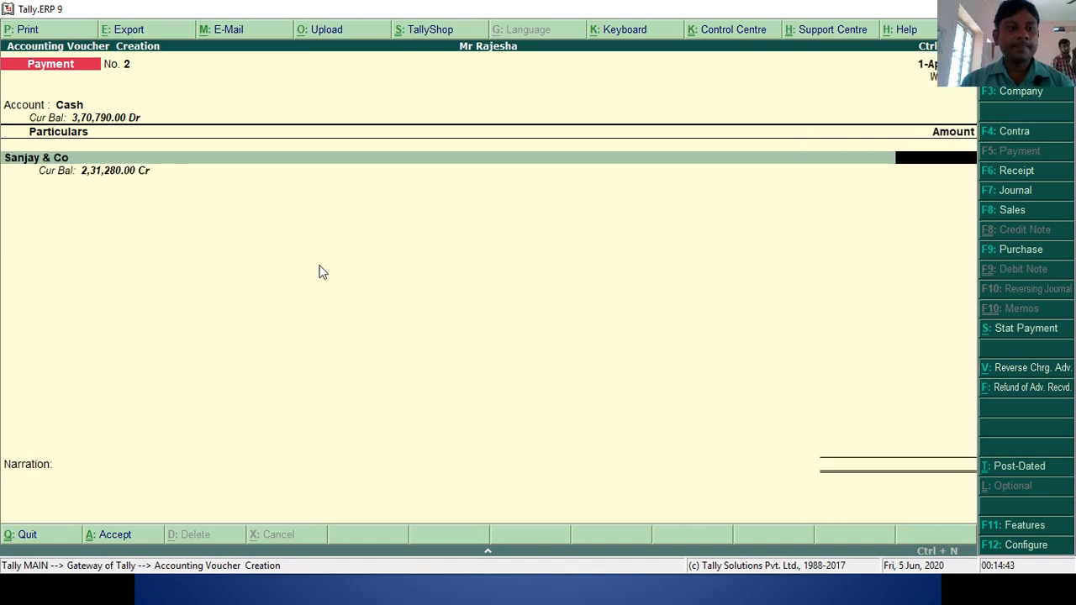
Enter 2,31,280 as the amount paid to Sanjay & Co and save the payment voucher
text(231)
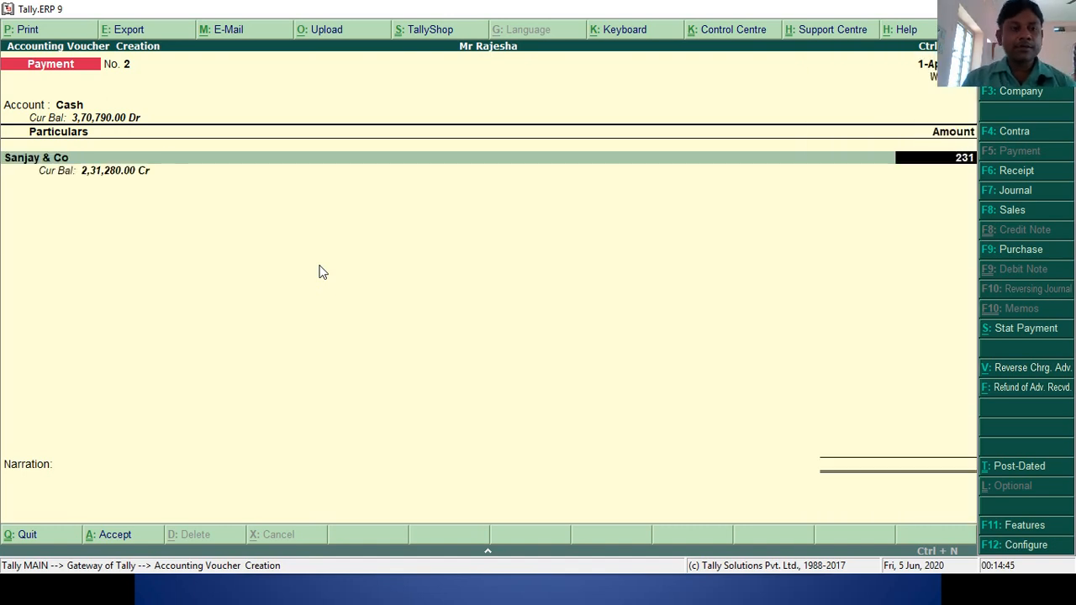
text(,)
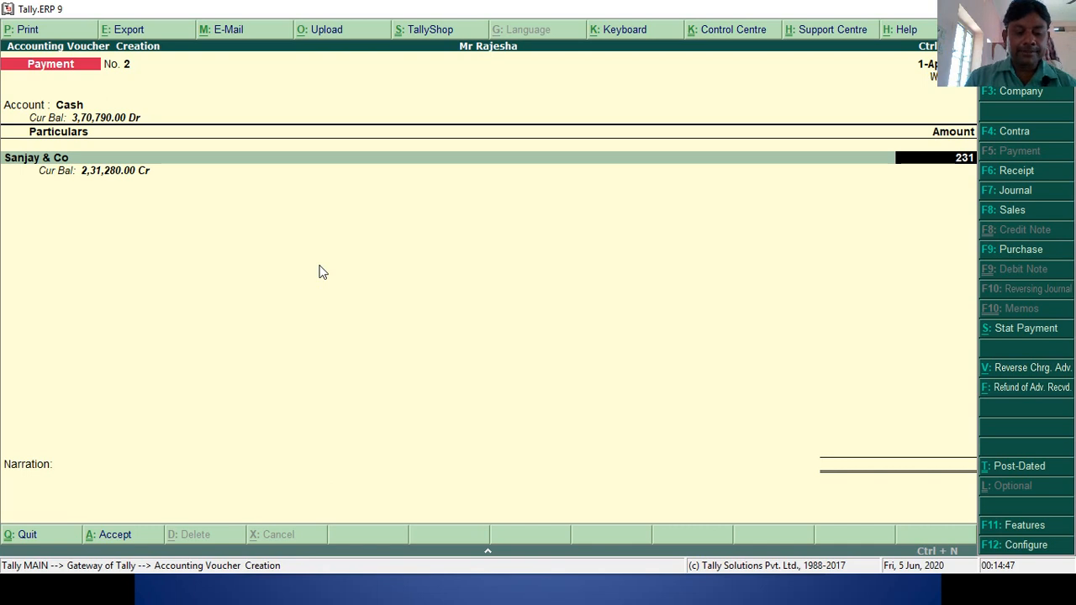
text(28)
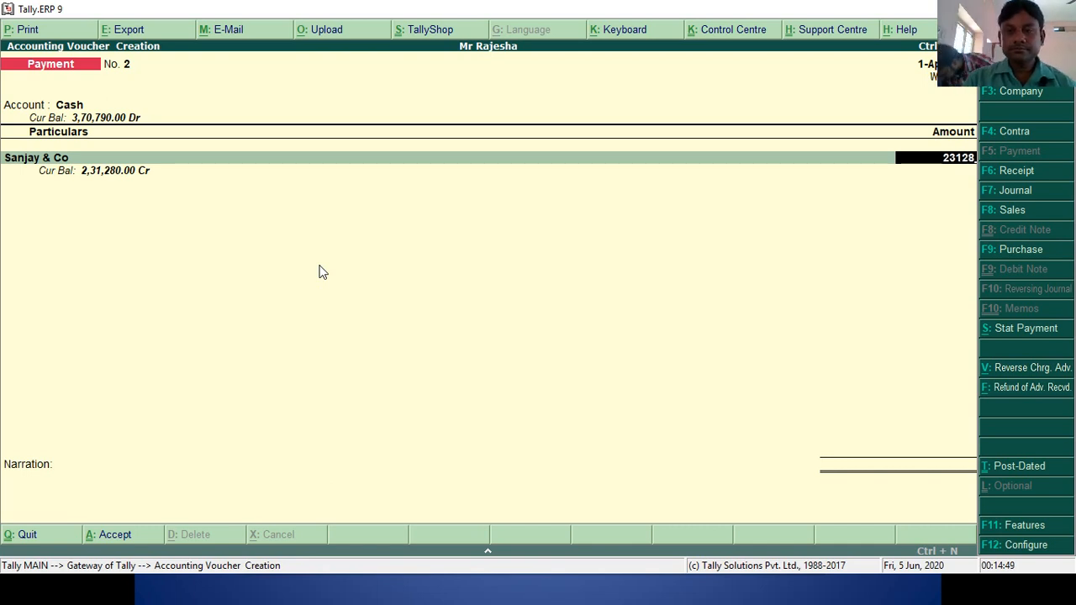
text(0)
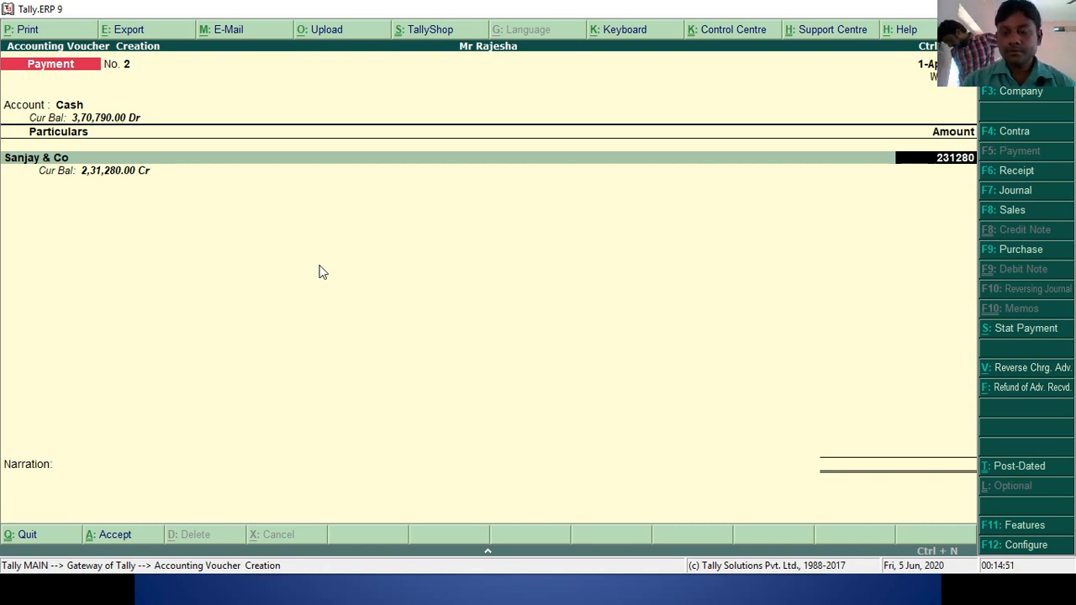
key(Return)
key(ctrl+a)
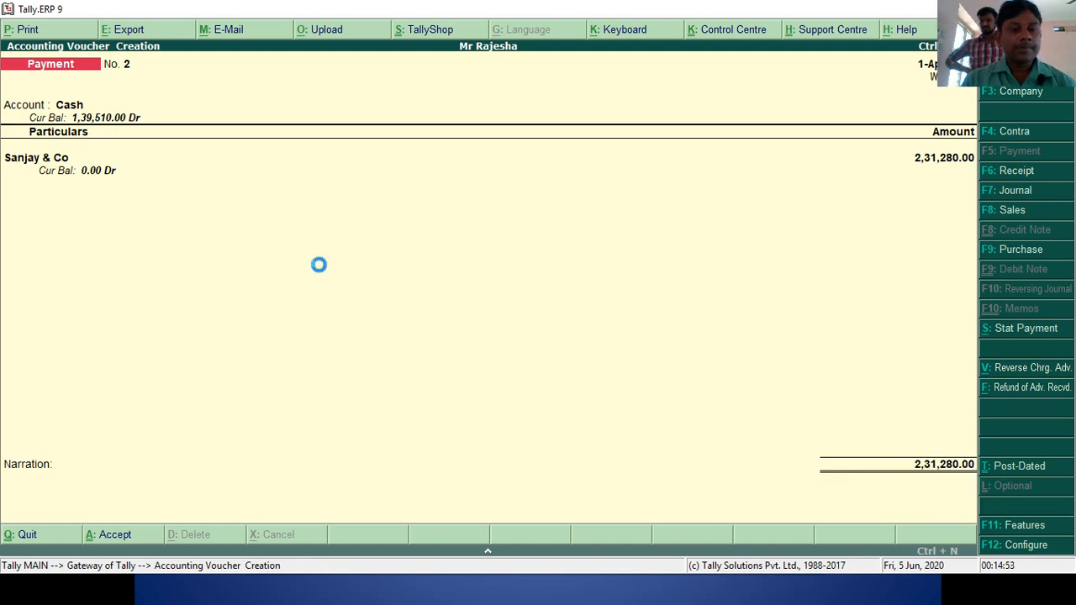
Check the slide for the next transaction, switch to a Receipt voucher with Cash as the account and confirm the payer on the slide
key(alt+Tab)
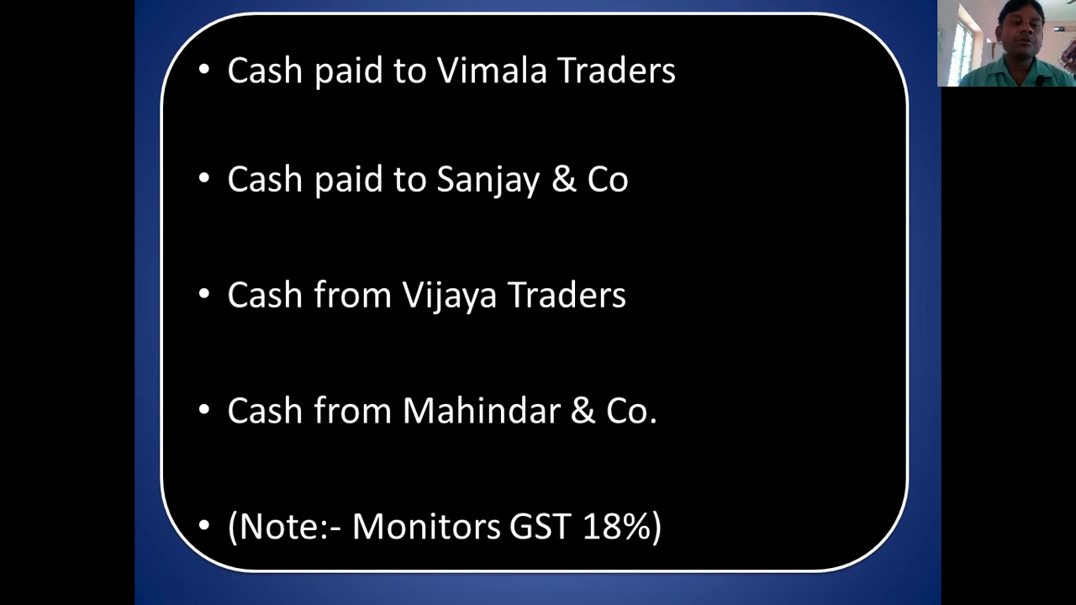
key(alt+Tab)
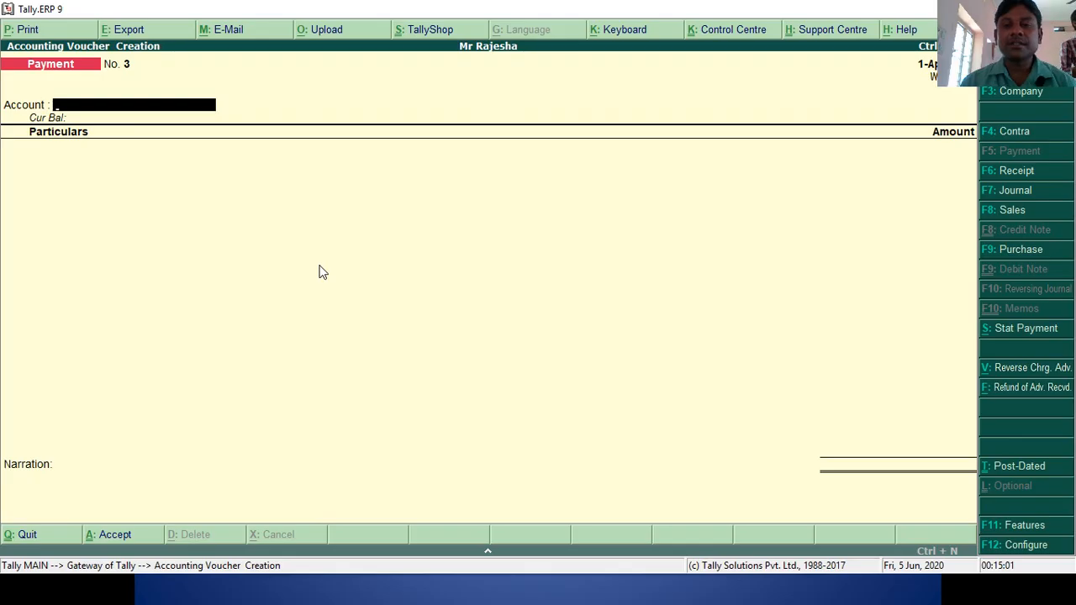
click(1014, 172)
text(Ca)
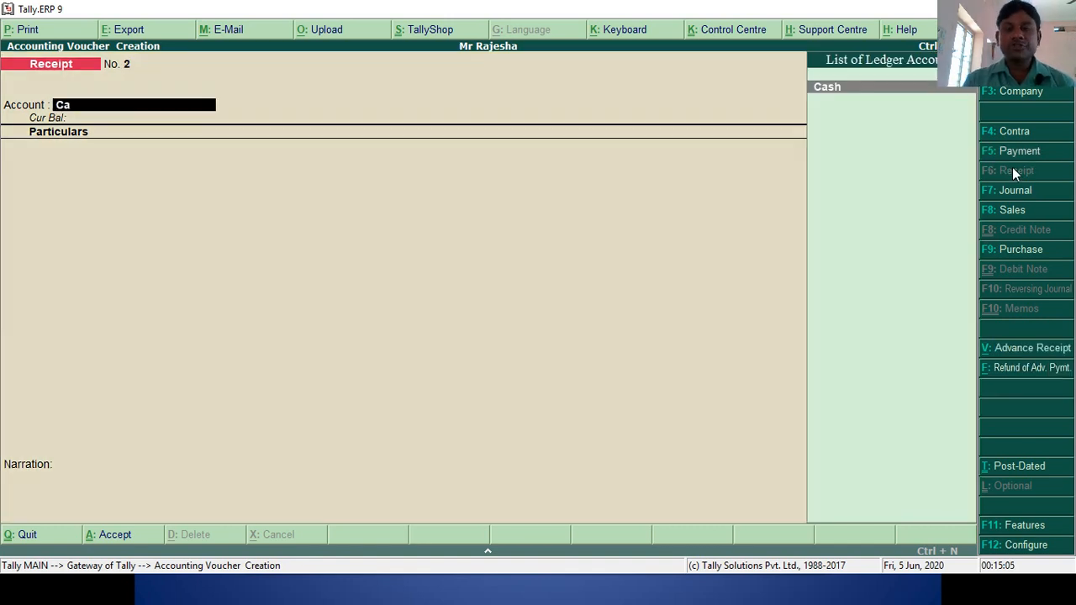
key(Return)
key(alt+Tab)
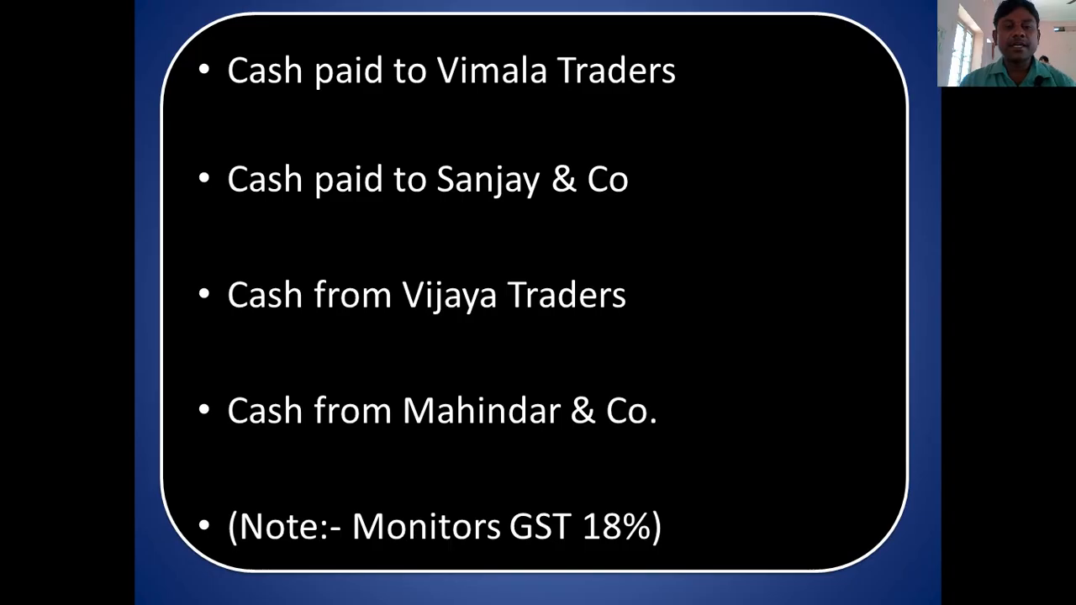
key(alt+Tab)
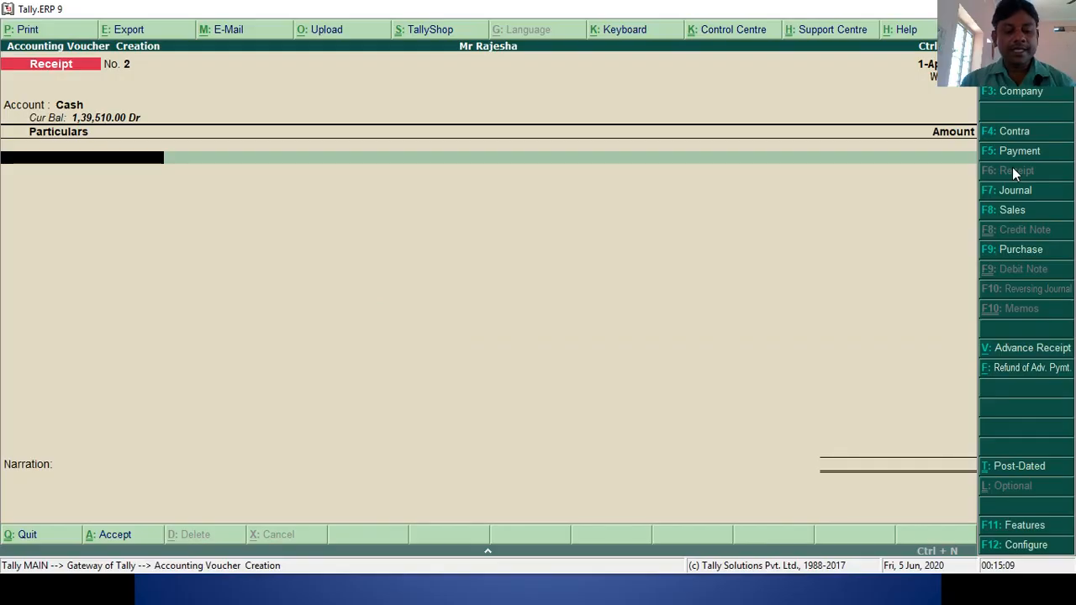
Record 3,04,440 received from Vijay Traders and save the receipt voucher
text(Vi)
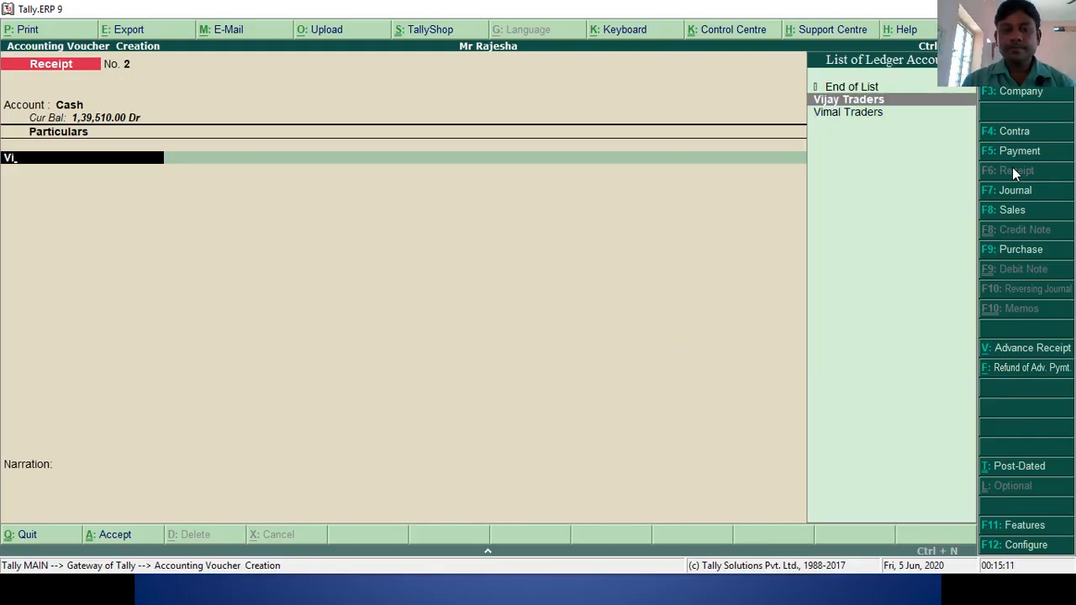
key(Return)
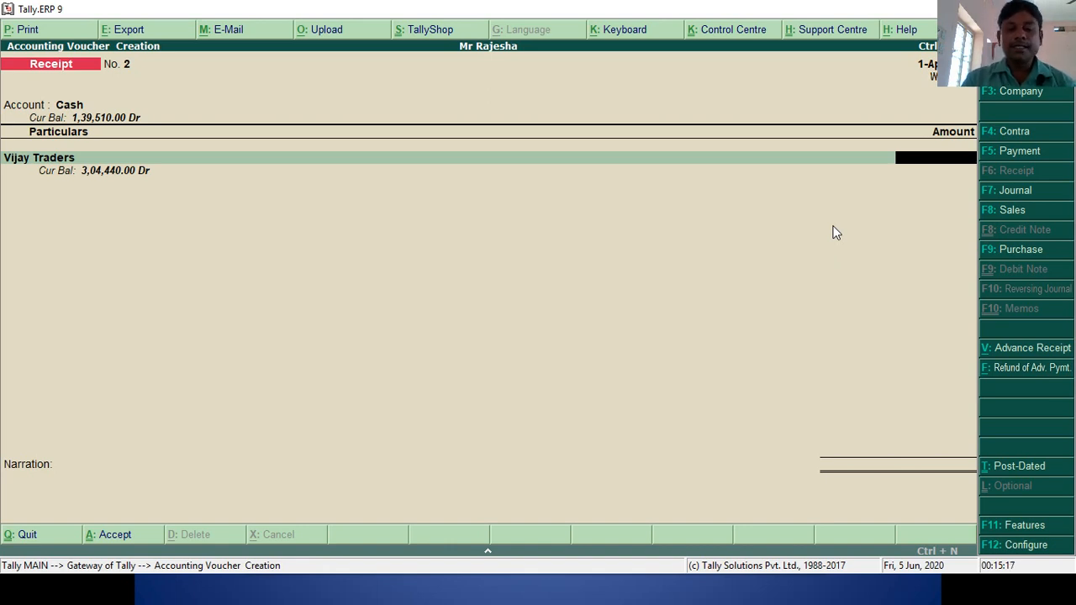
text(30)
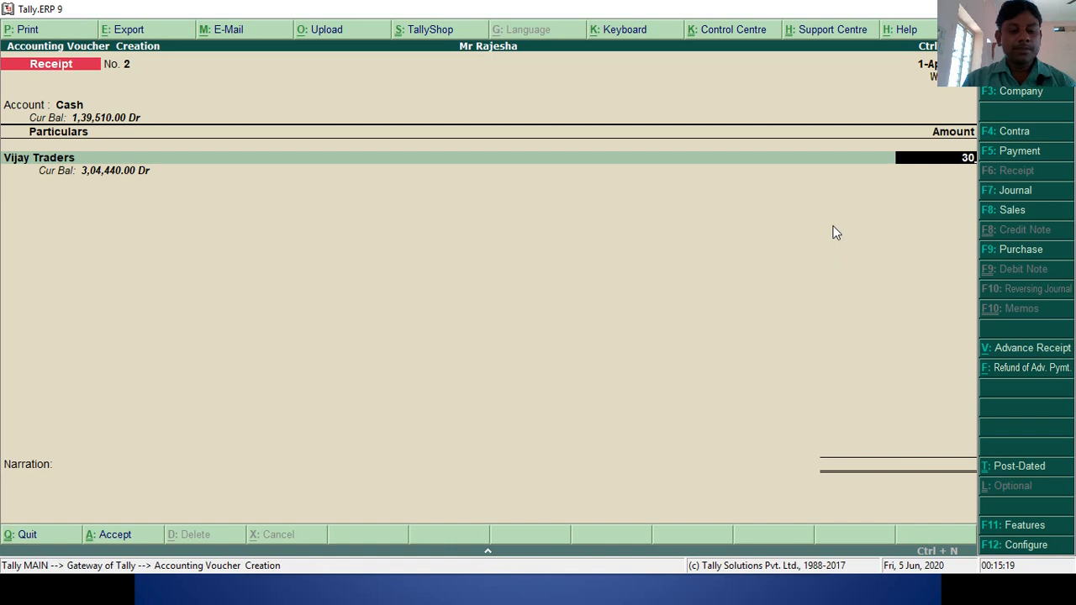
text(4440.)
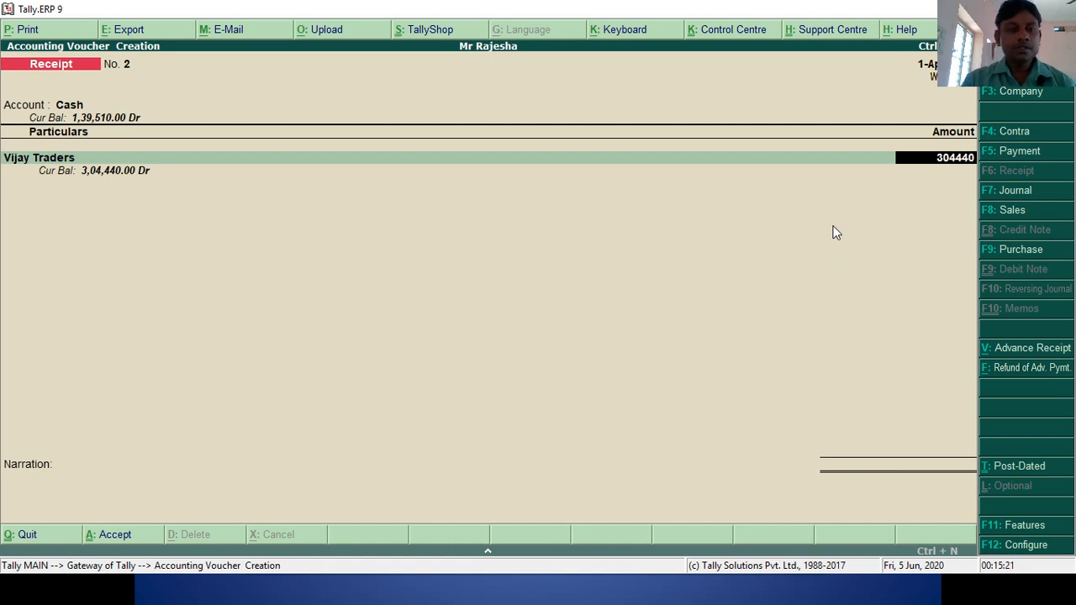
key(Return)
key(Return)
key(Return)
key(Return)
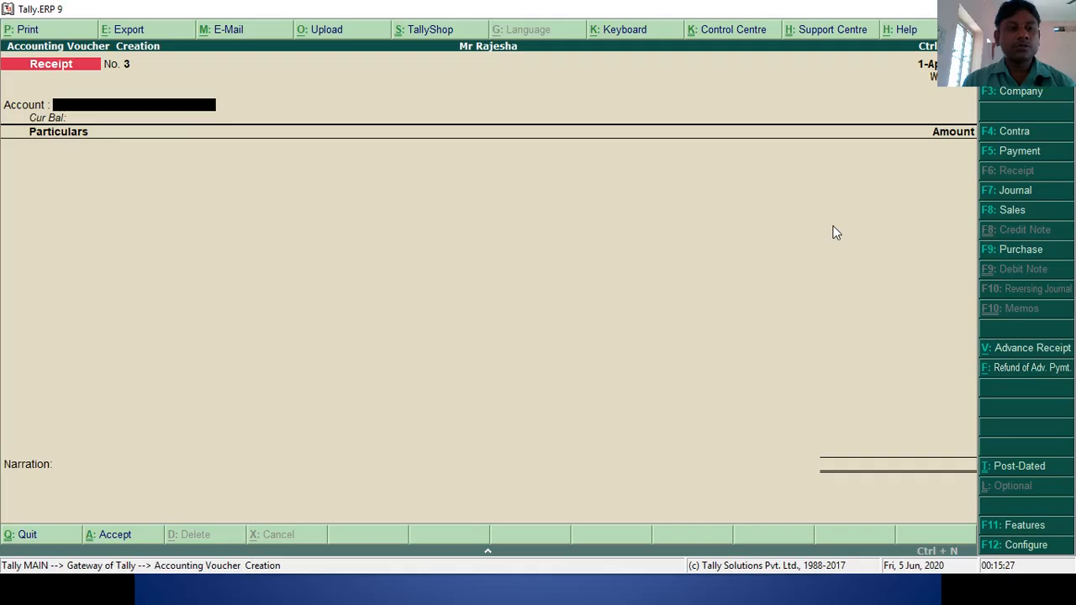
Fill in the new receipt voucher with Cash as the account and Mahindra & Co as the payer
text(Ca)
key(Return)
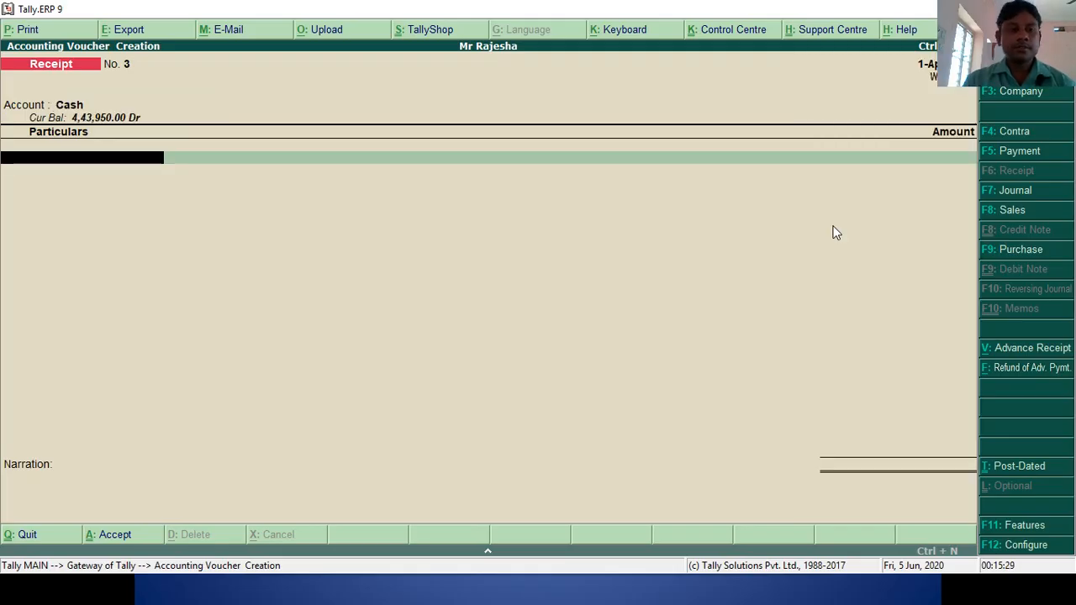
text(M)
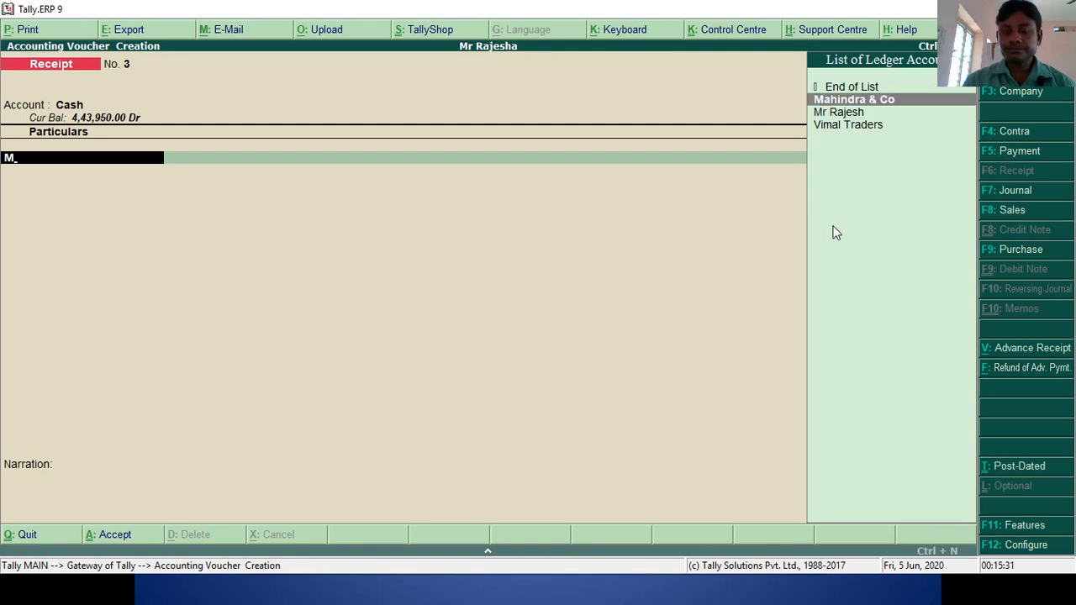
key(Return)
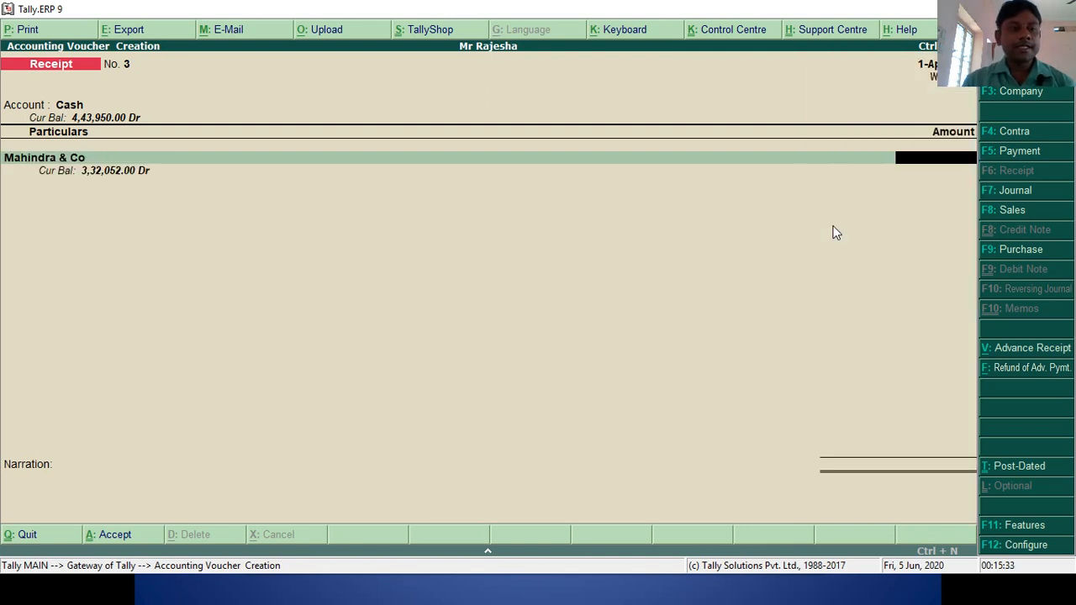
Enter 3,32,052 as the amount received from Mahindra & Co and save the receipt voucher
text(3)
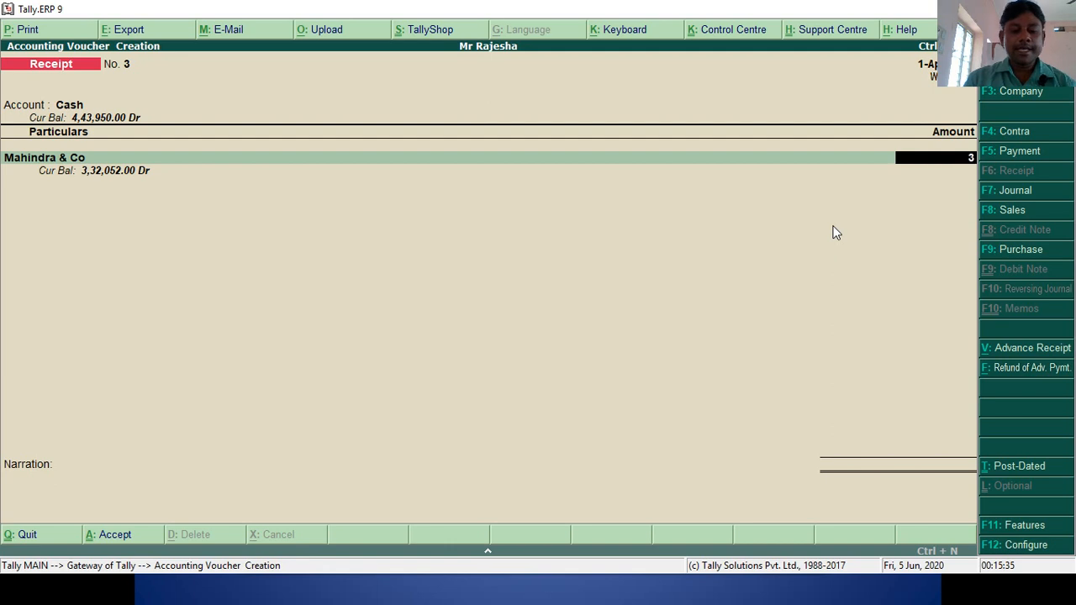
text(3)
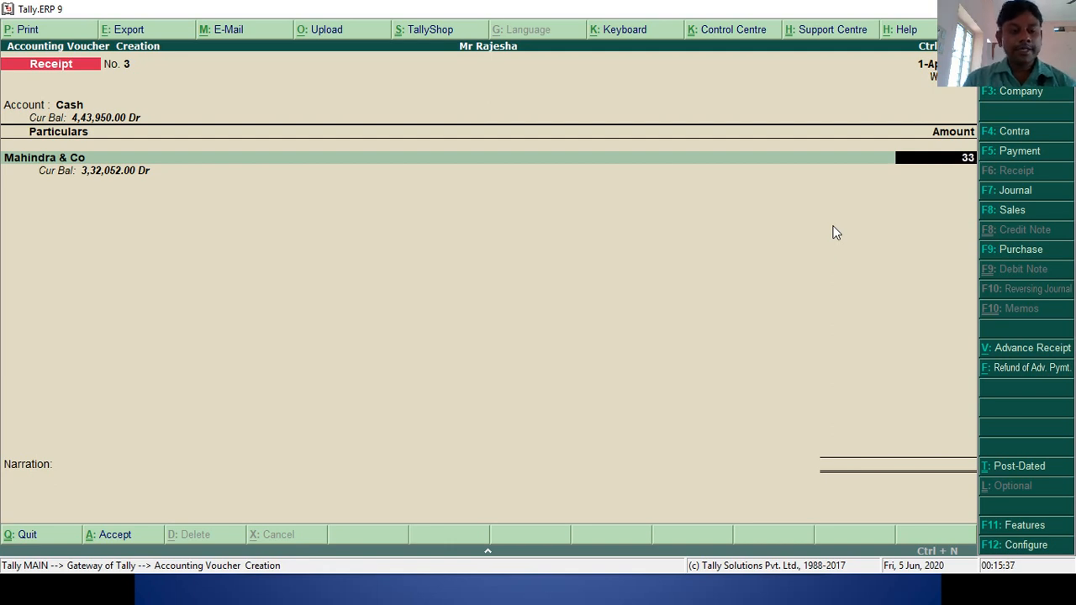
text(2052)
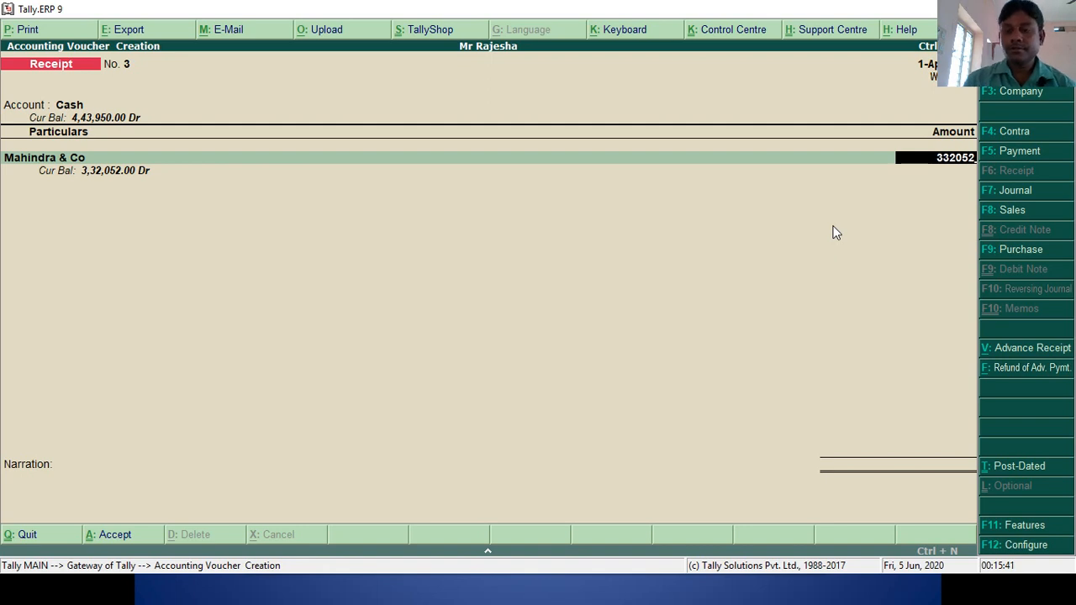
key(Return)
key(Return)
key(Return)
key(Return)
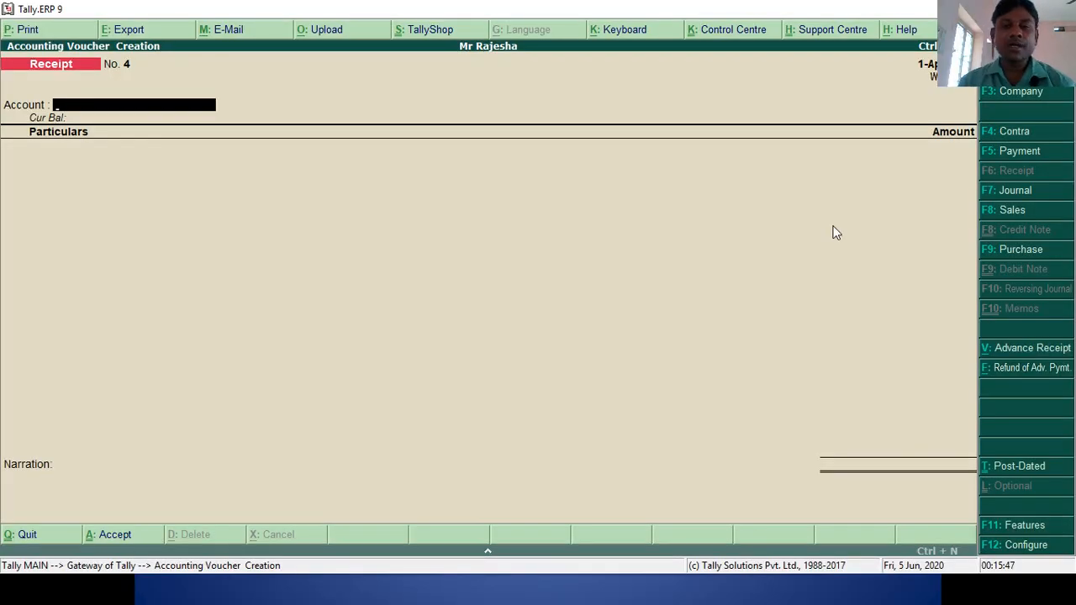
Leave voucher entry, examine the tax ledgers under Duties & Taxes in the Balance Sheet's Current Liabilities, and return to the Gateway of Tally
key(Escape)
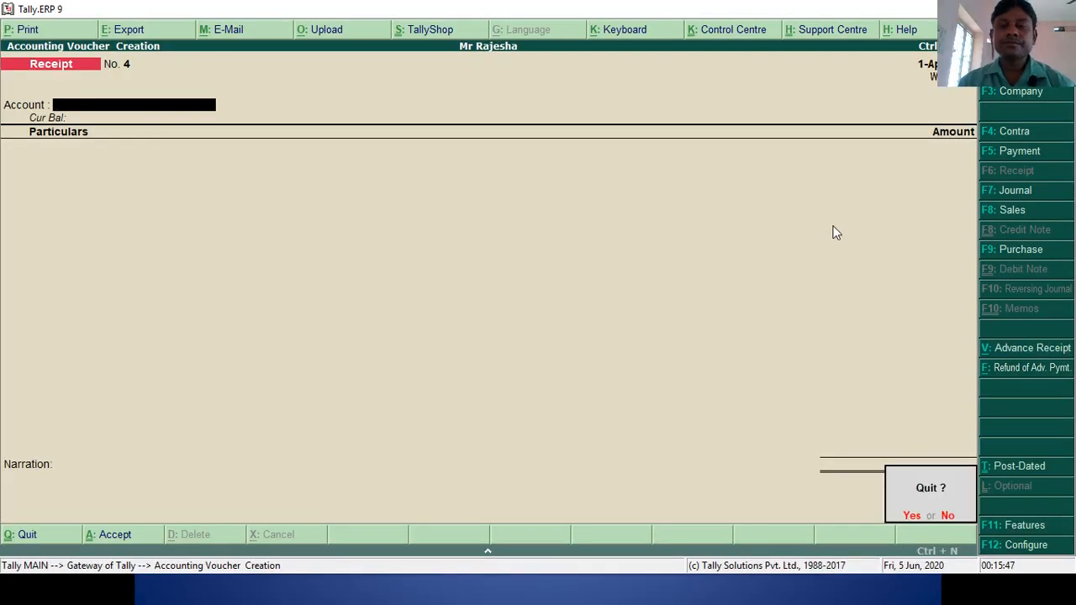
key(y)
key(b)
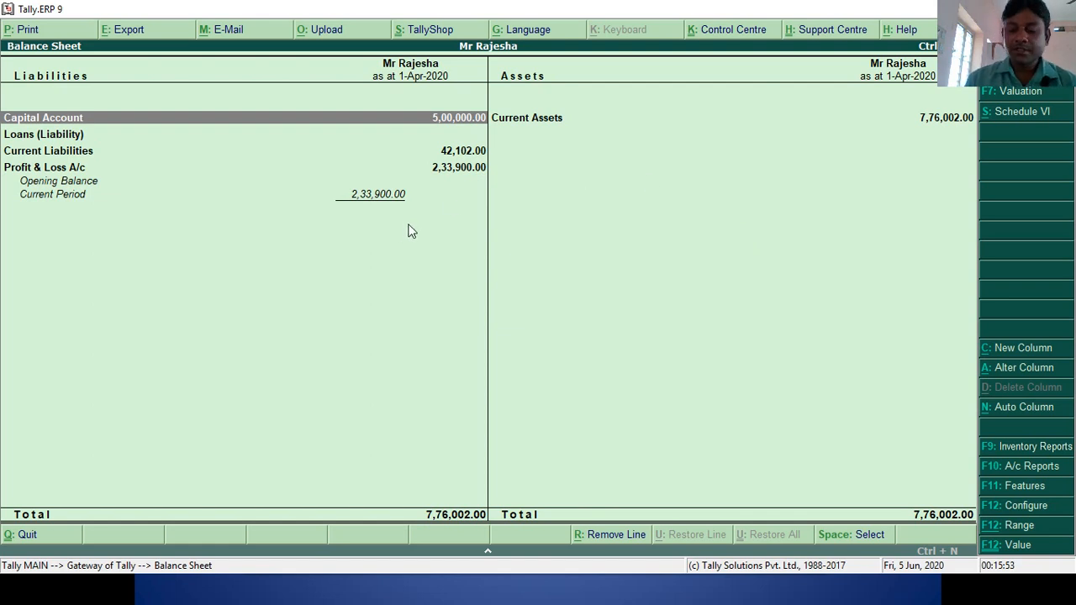
key(Down)
key(Down)
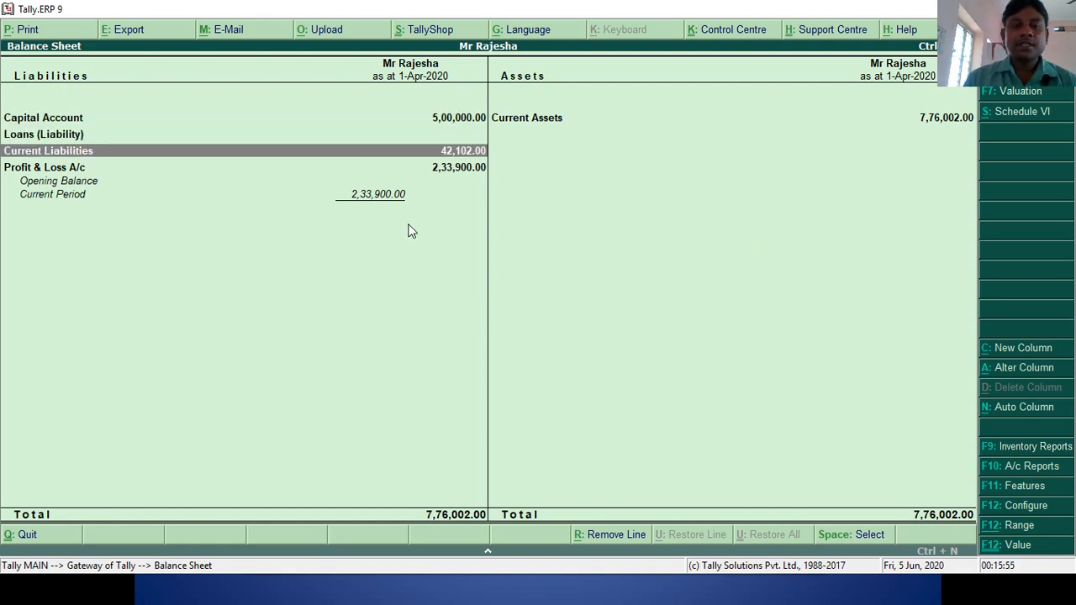
key(Return)
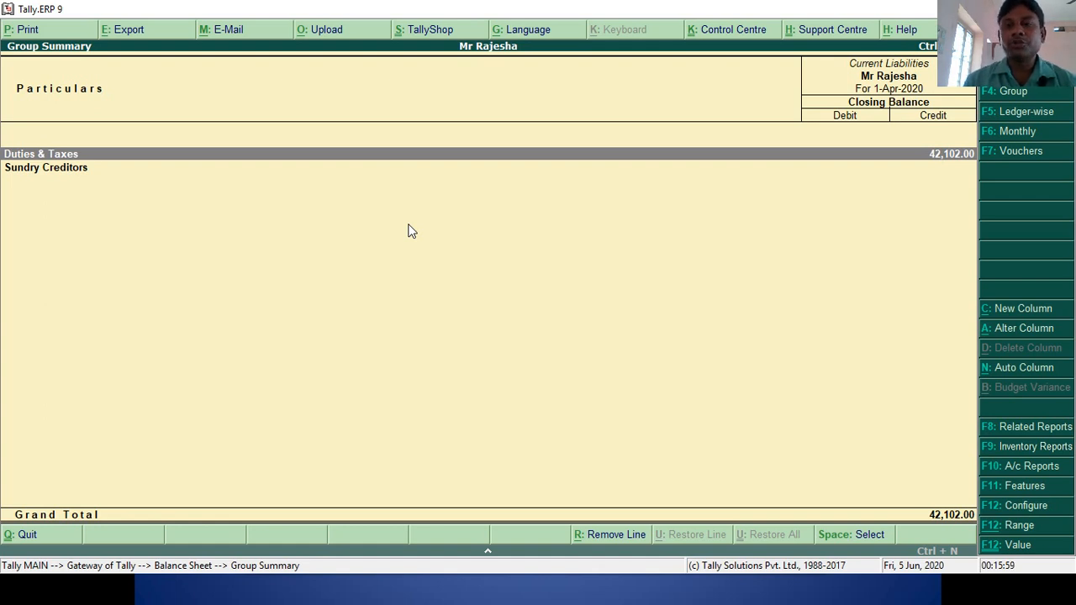
key(Return)
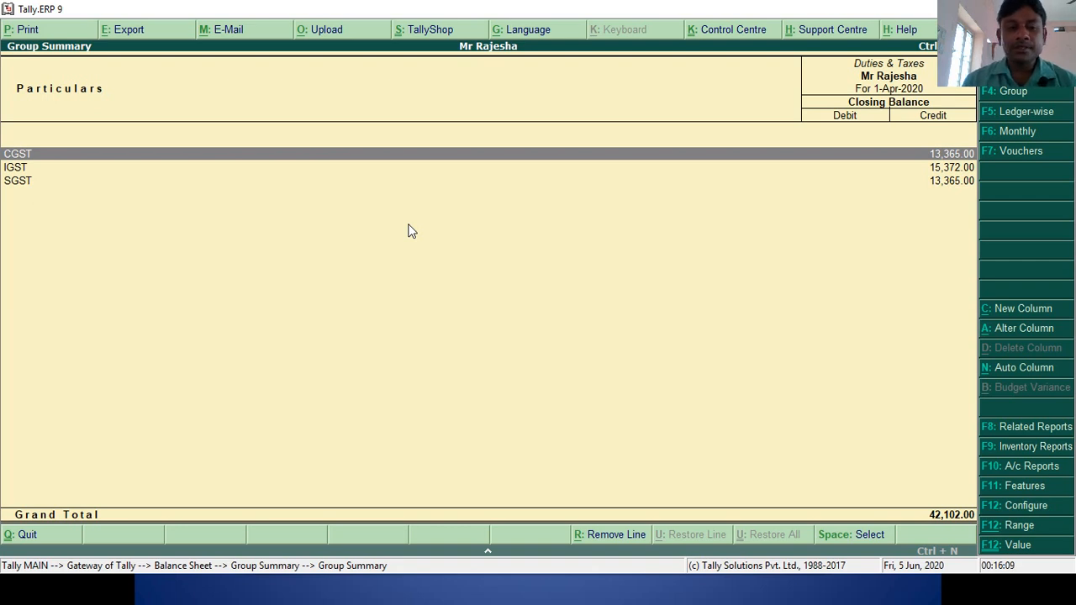
key(Escape)
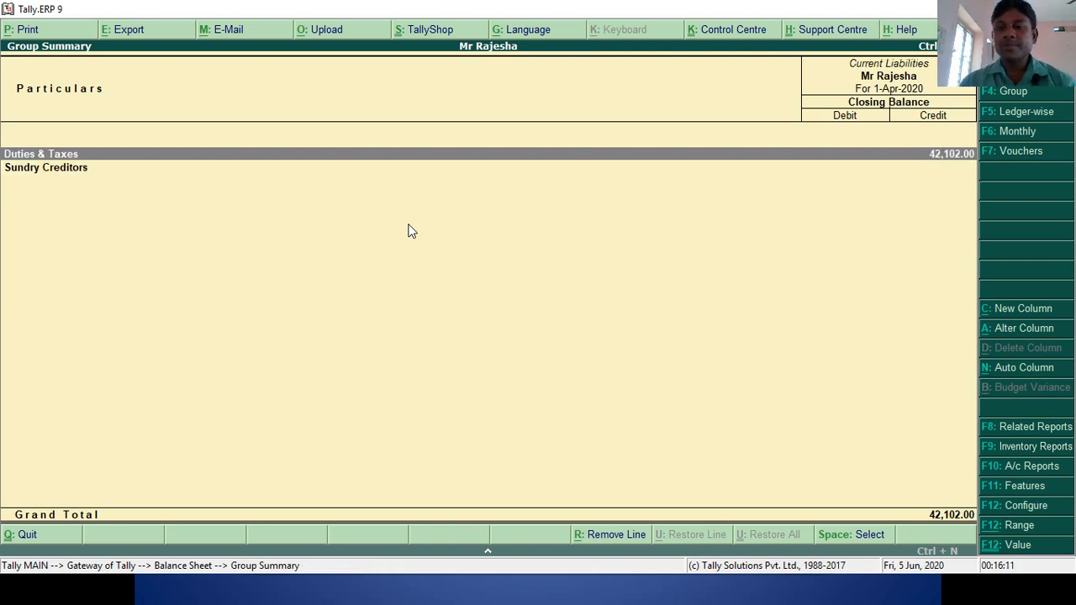
key(Escape)
key(Escape)
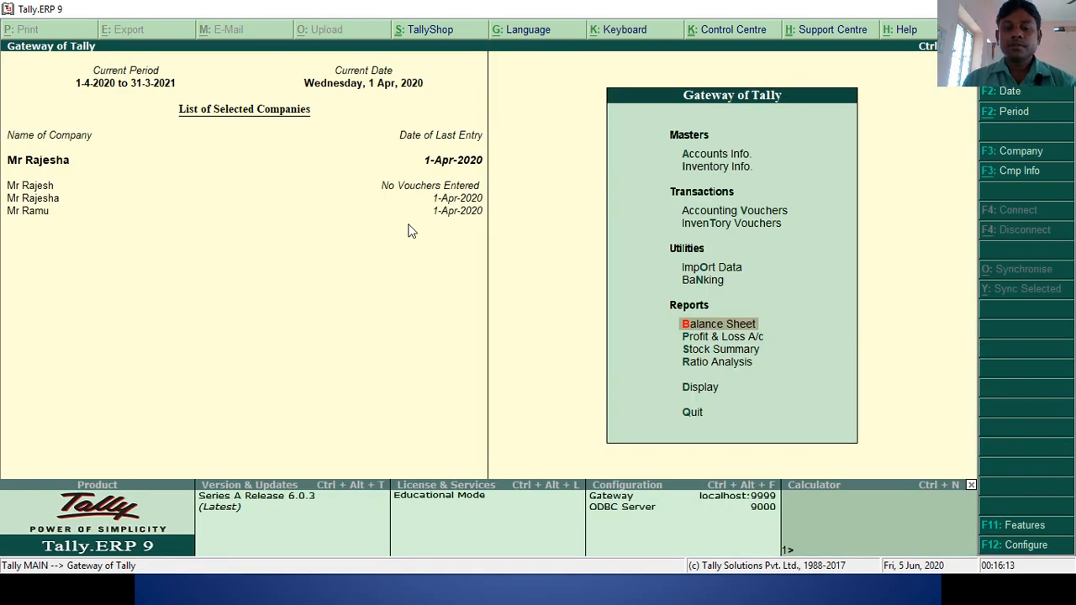
Reopen accounting voucher entry and switch to a new Payment voucher
key(Up)
key(Up)
key(Up)
key(Up)
key(Return)
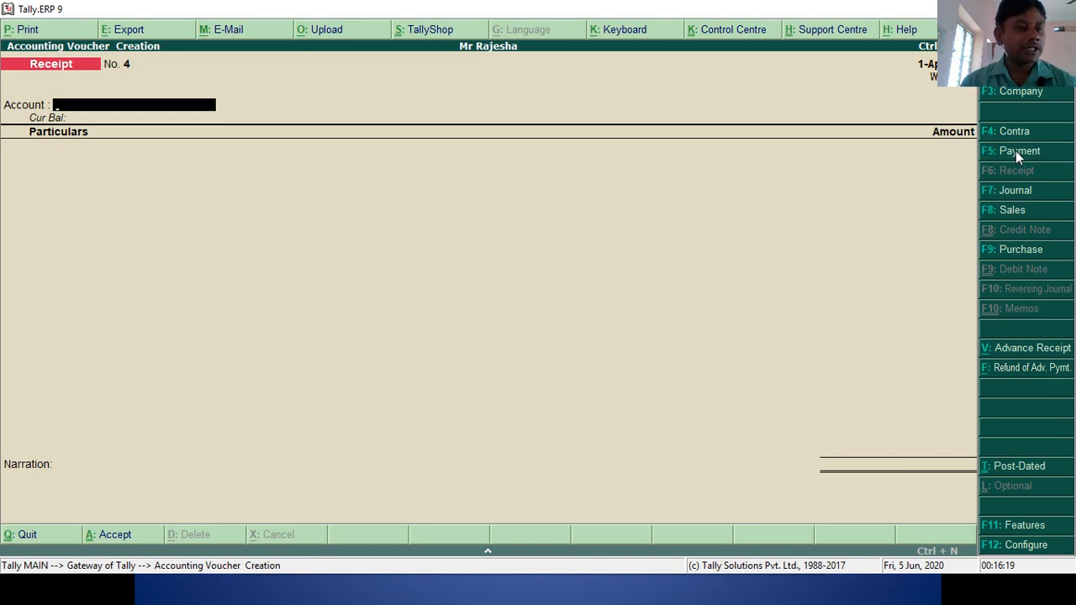
click(1016, 151)
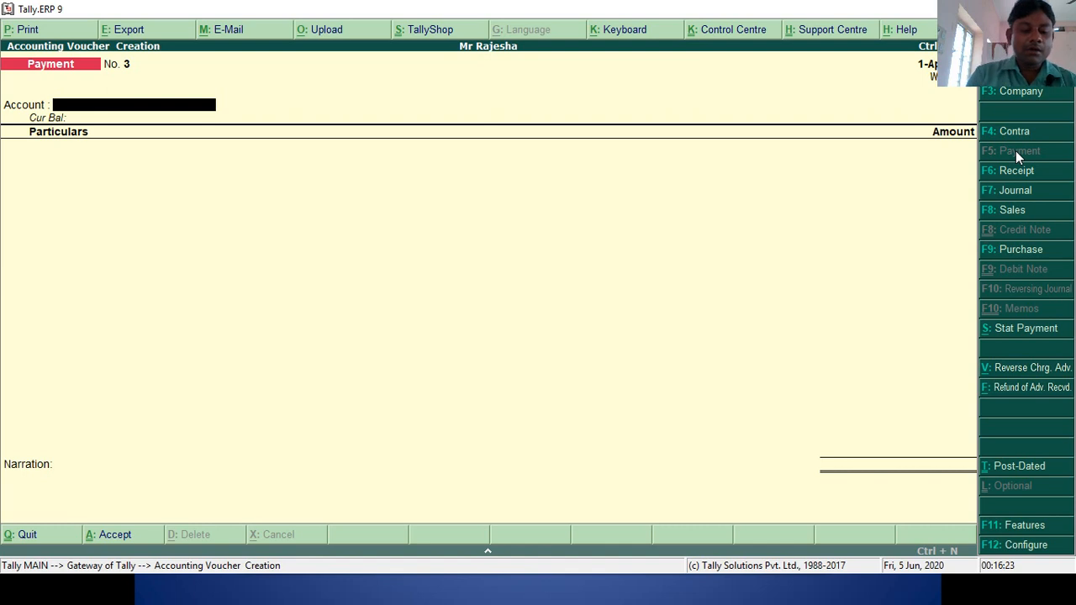
Make the voucher a statutory payment for GST, period 1-Mar-2020 to 31-Mar-2020, with payment type Regular
key(alt+s)
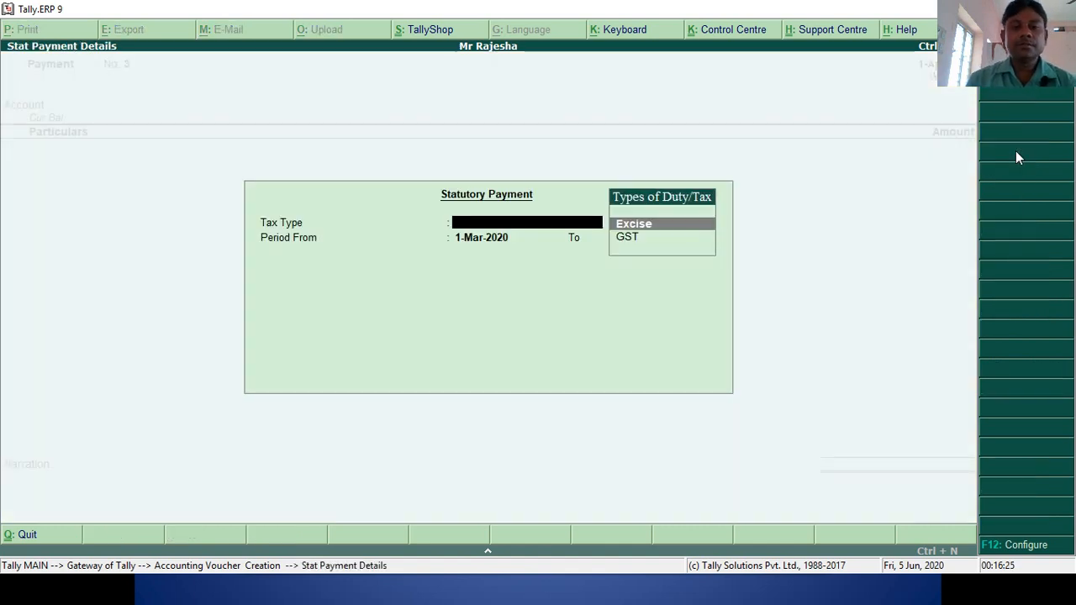
key(Down)
key(Return)
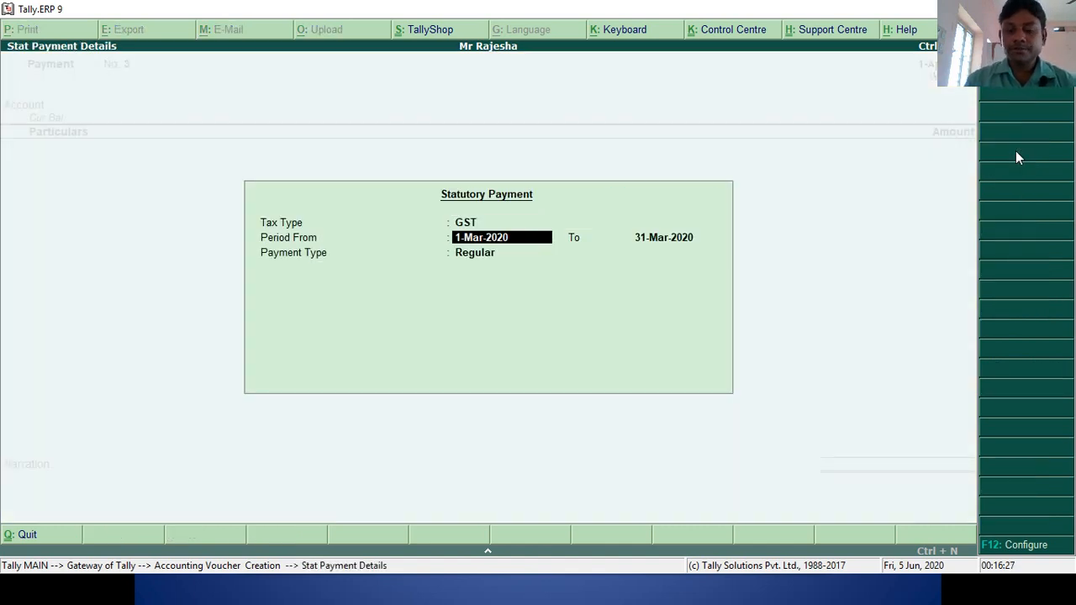
key(Return)
key(Return)
key(Return)
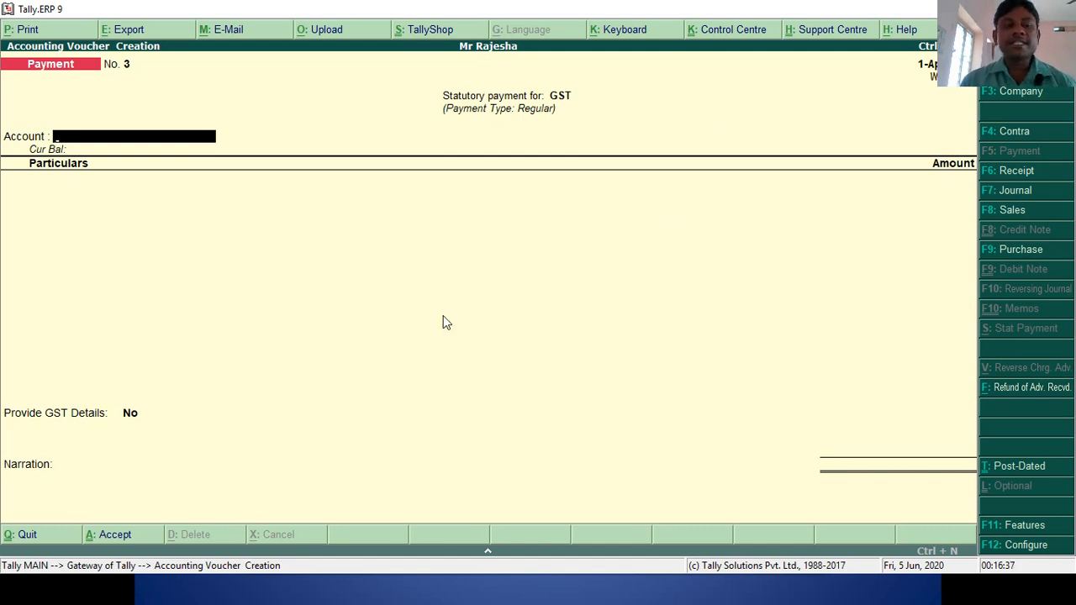
Set Cash as the paying account and add a CGST payment of 13,365 to the voucher
text(Ca)
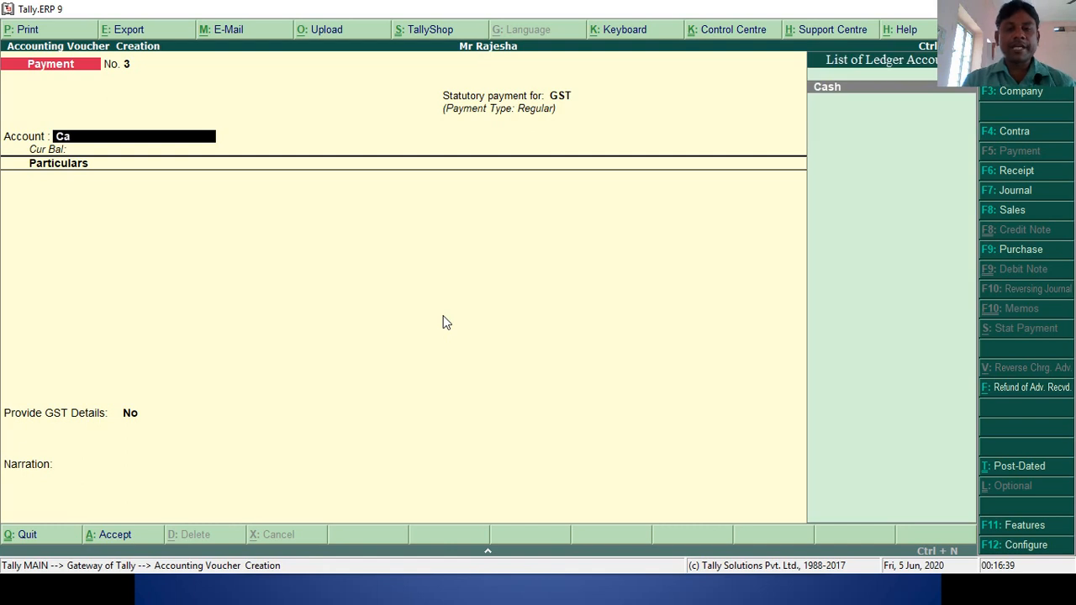
text(s)
key(Return)
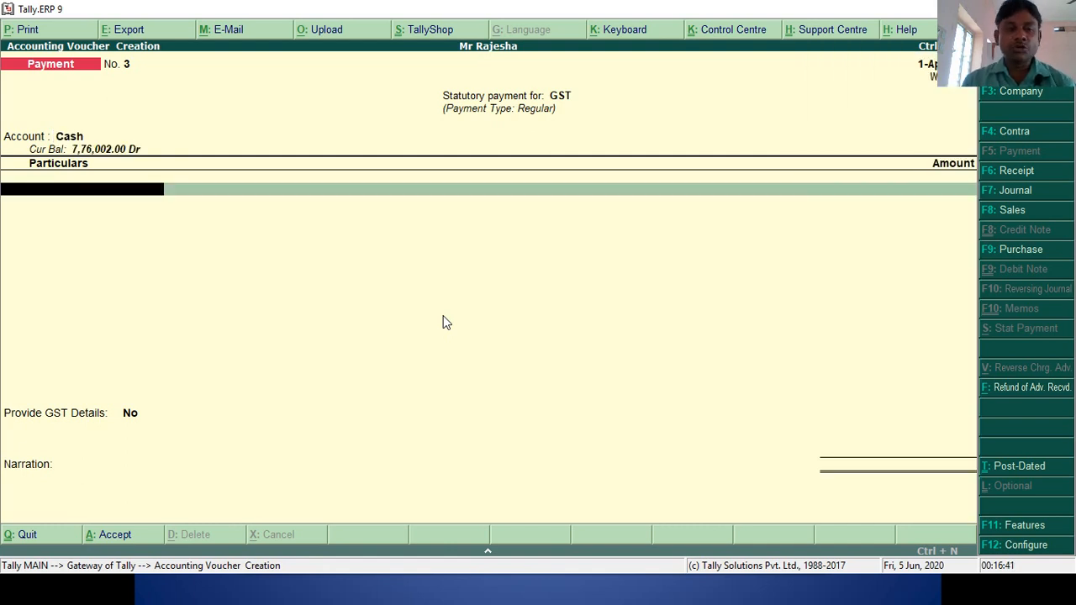
text(Cg)
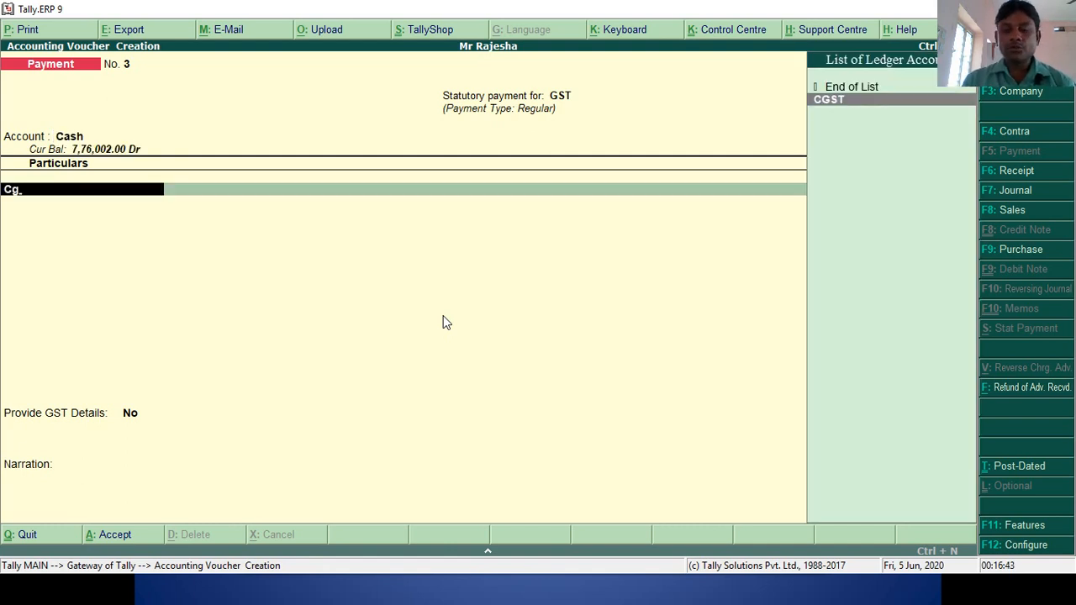
key(Return)
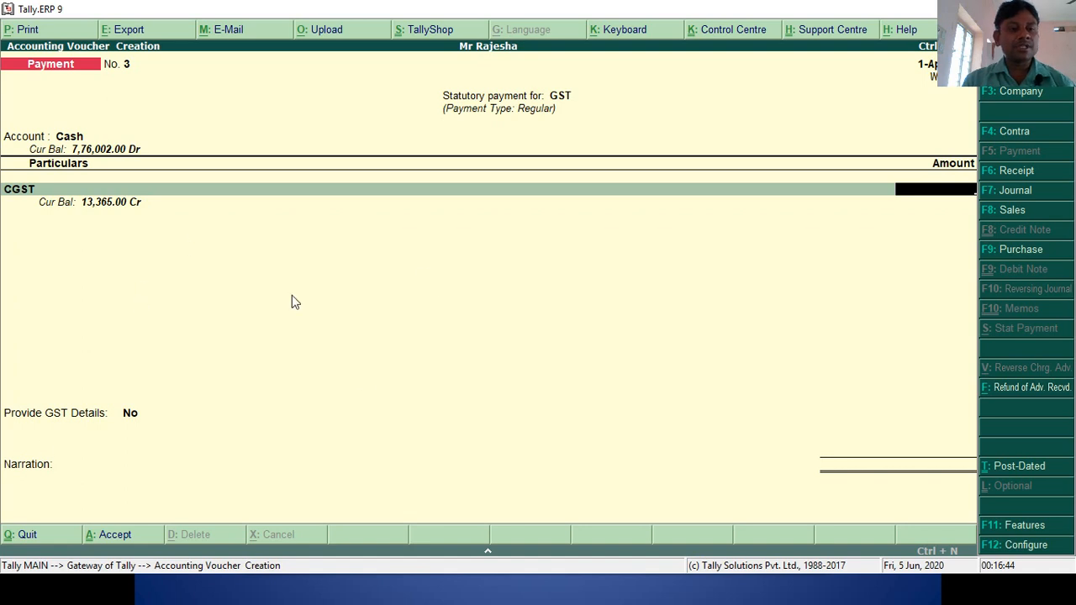
text(1)
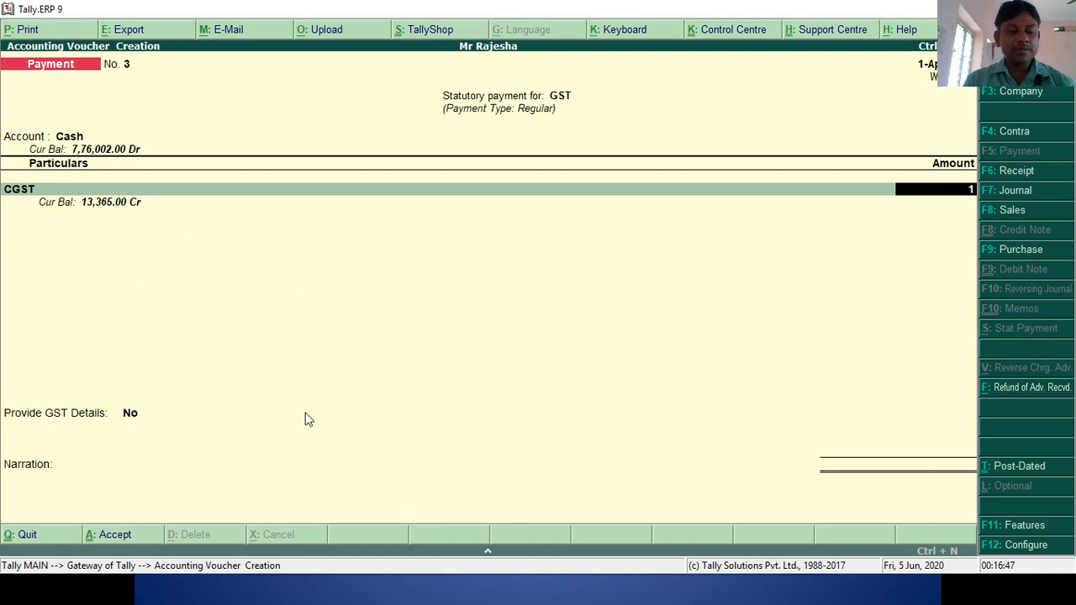
text(3)
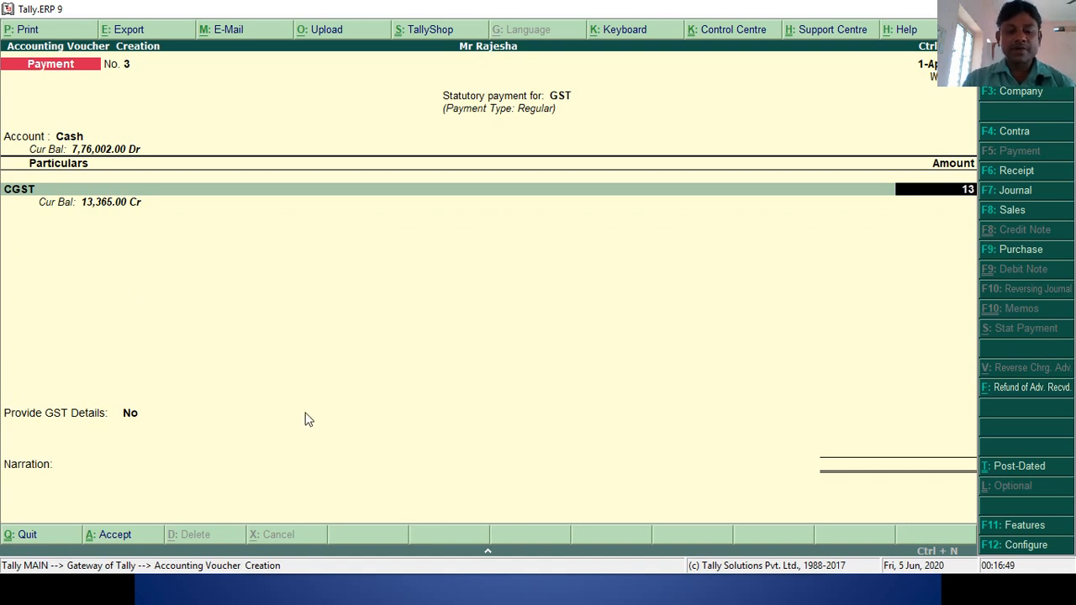
text(365)
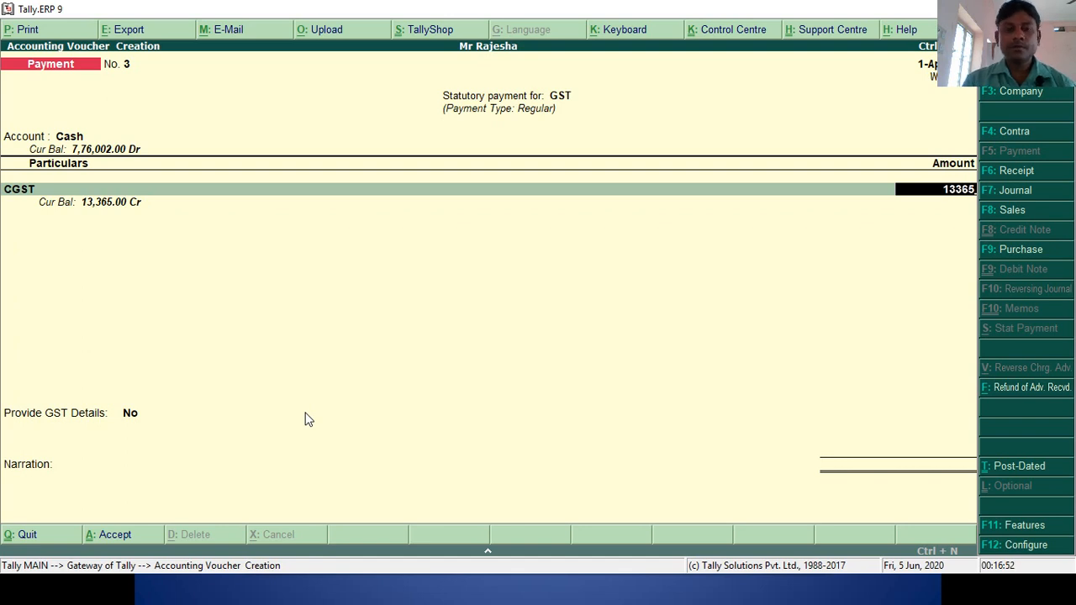
key(Return)
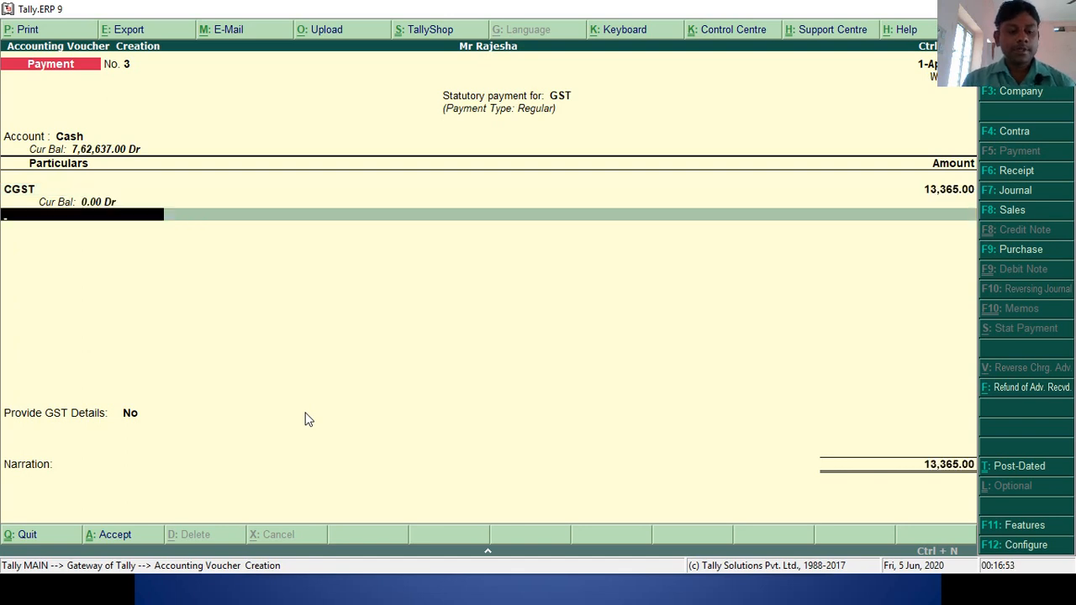
Add an SGST payment of 13,365 to the GST payment voucher
text(Sg)
key(Return)
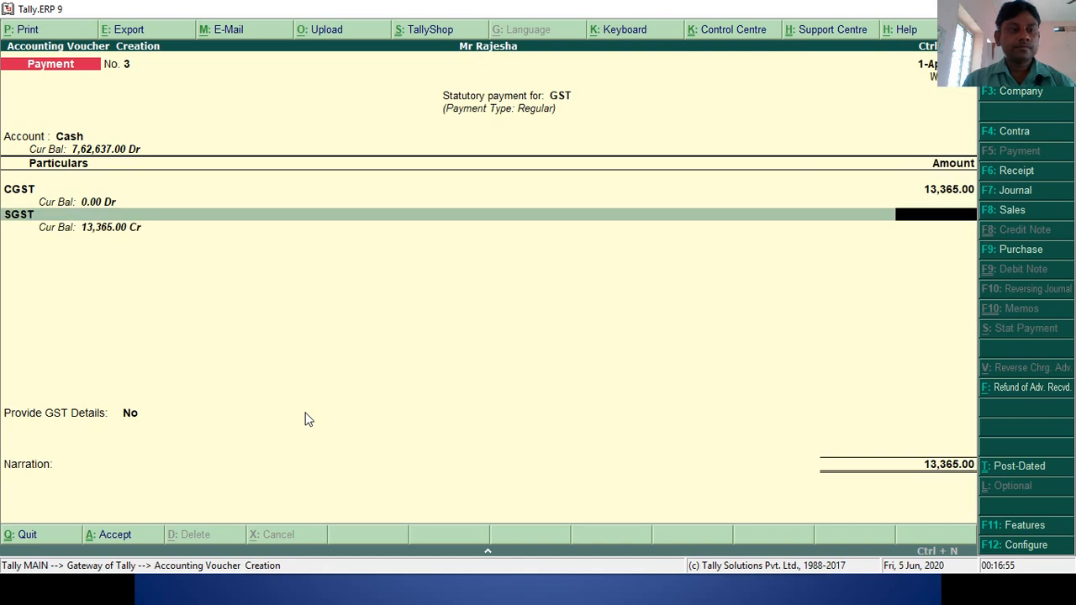
text(13)
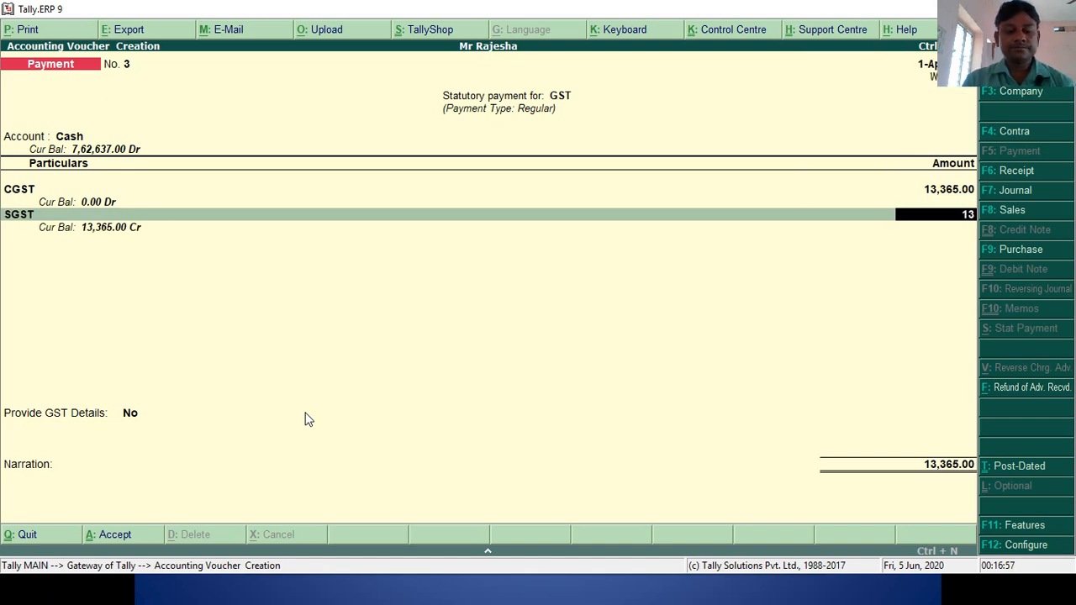
text(,365)
key(Return)
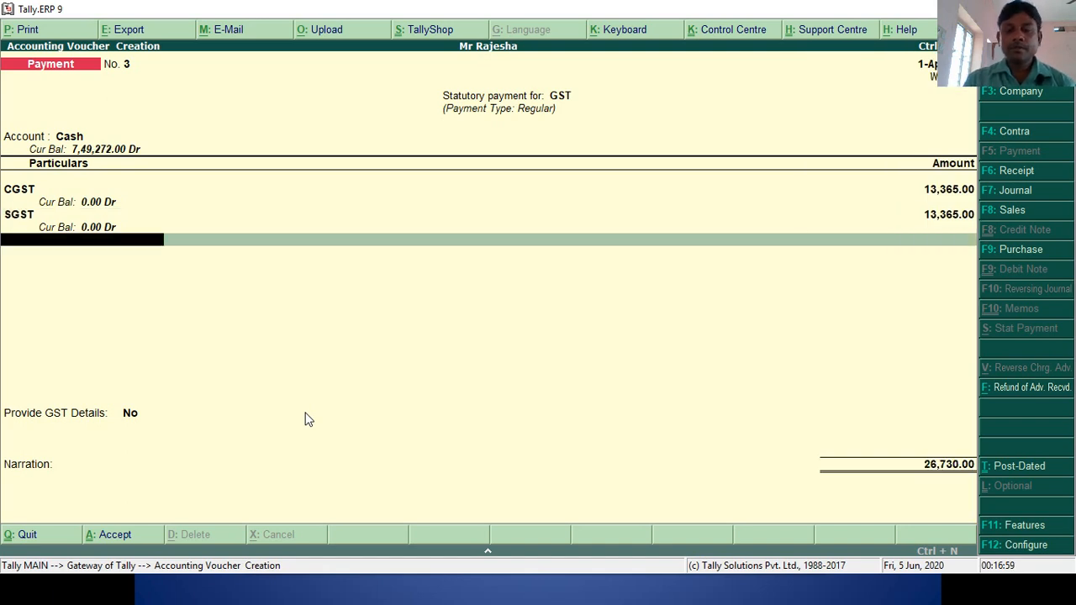
Add an IGST payment of 15,372 to the GST payment voucher
text(ig)
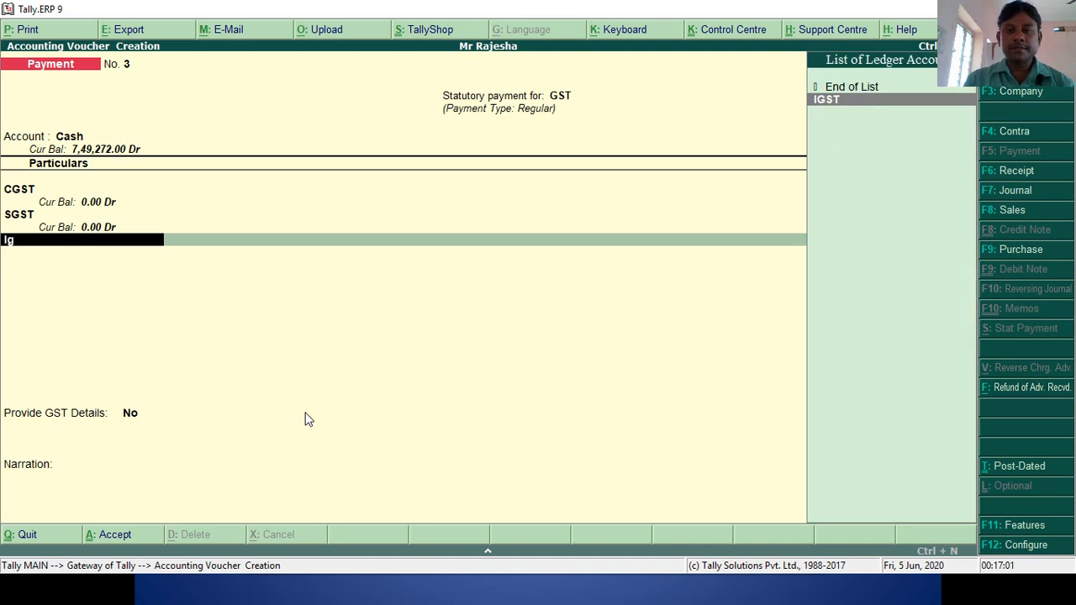
key(Return)
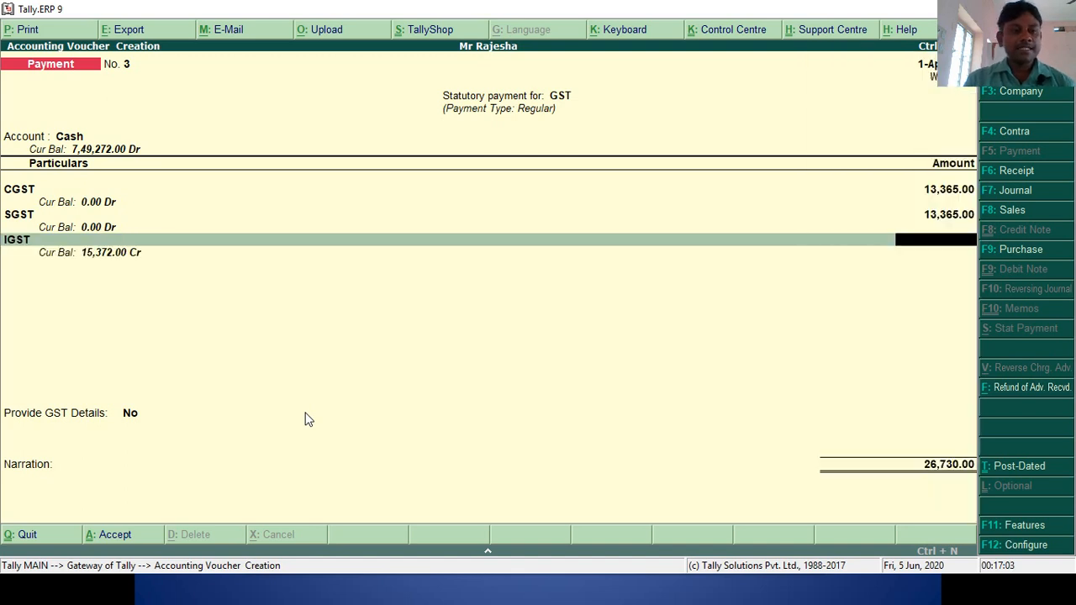
text(15)
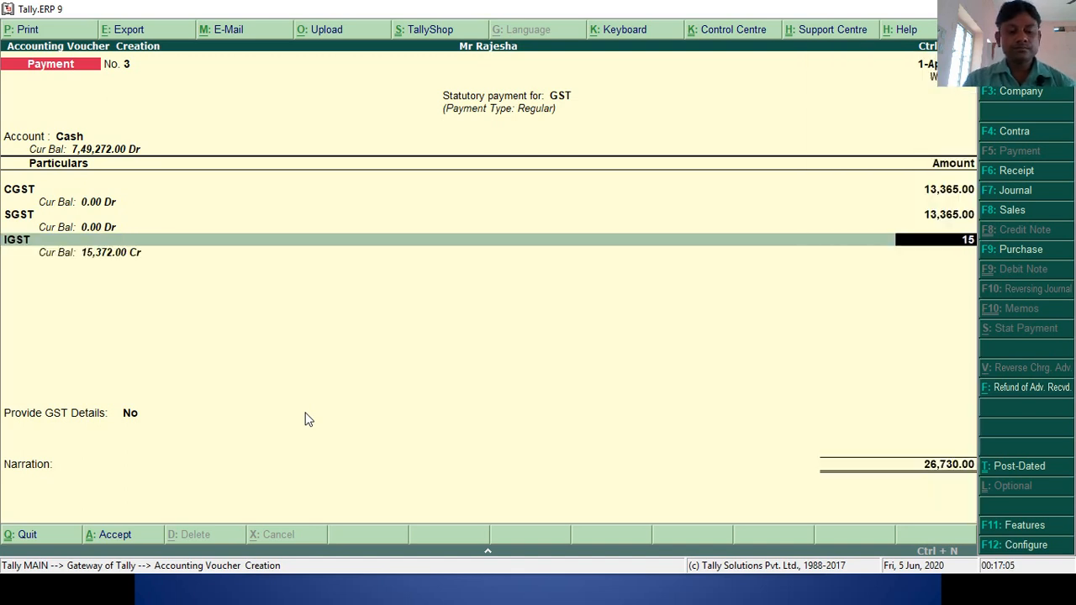
text(372)
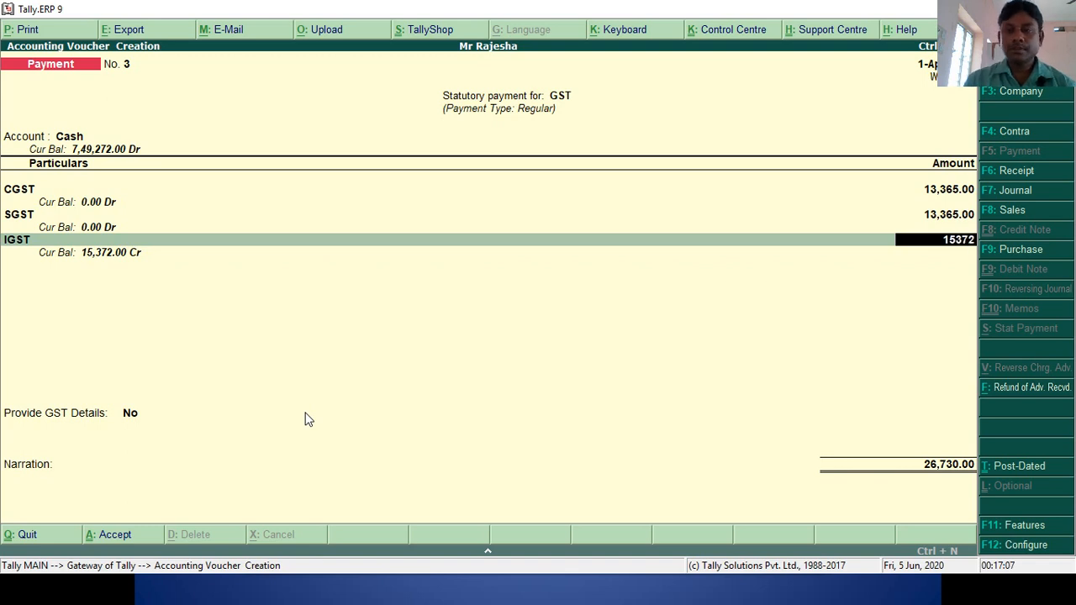
key(Return)
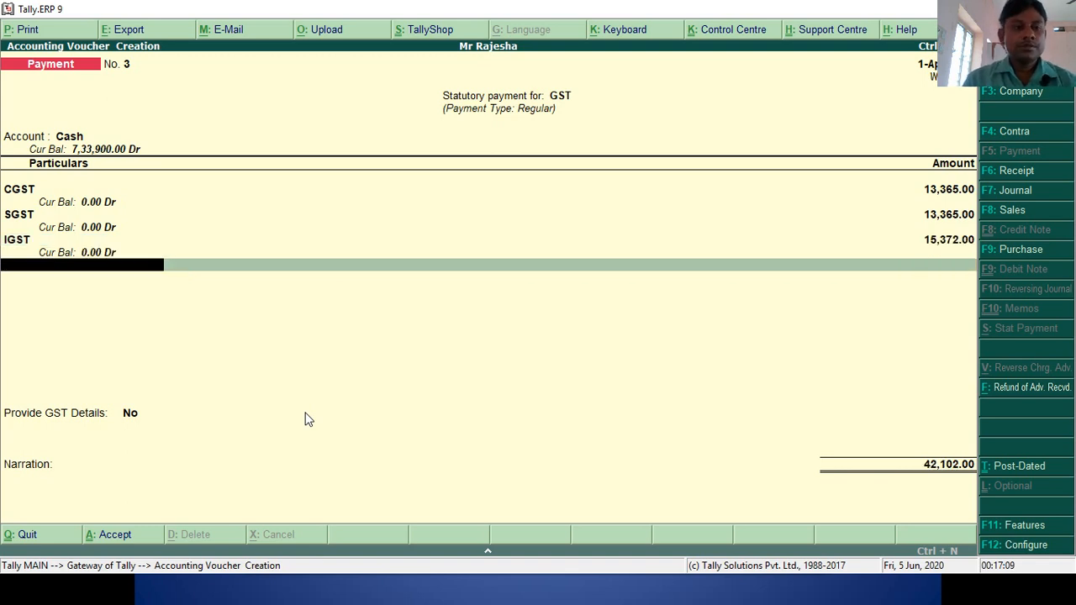
Save the GST payment voucher without GST details or narration and return to the Gateway of Tally
key(Return)
key(Return)
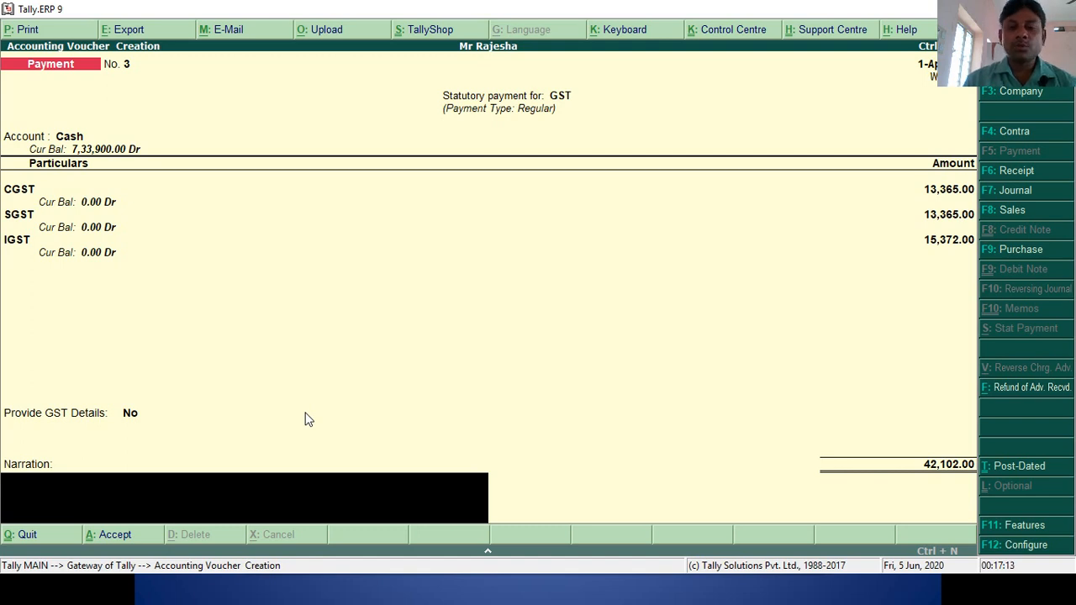
key(Return)
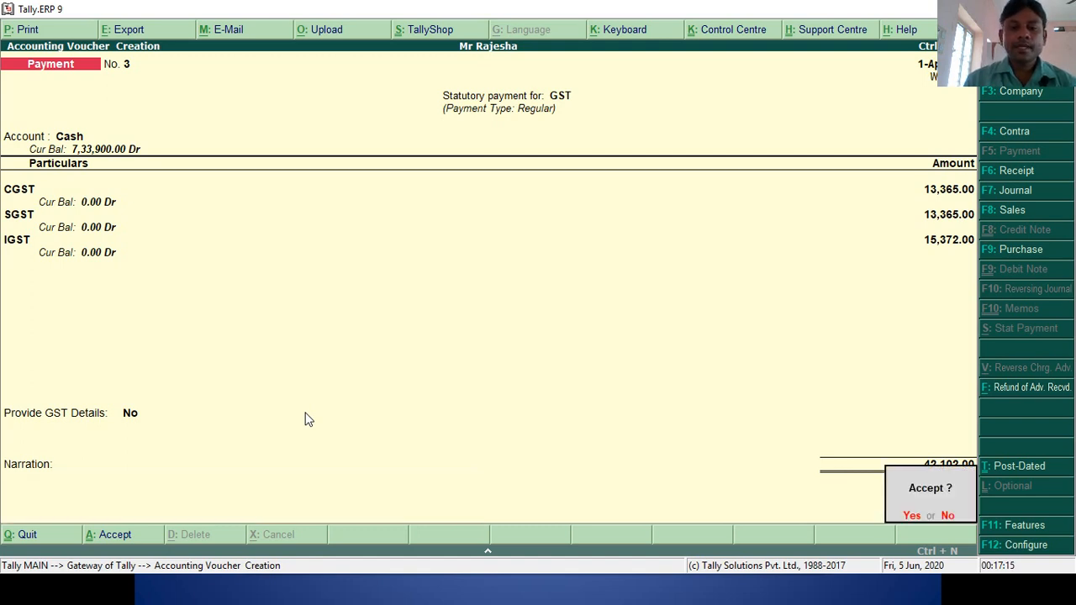
key(Return)
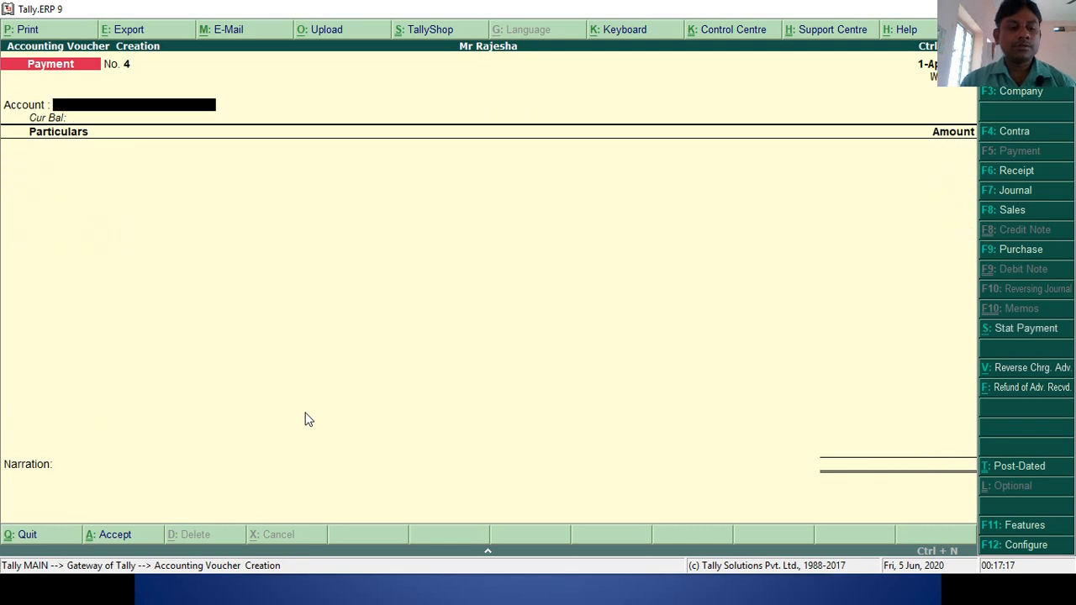
key(Escape)
key(Return)
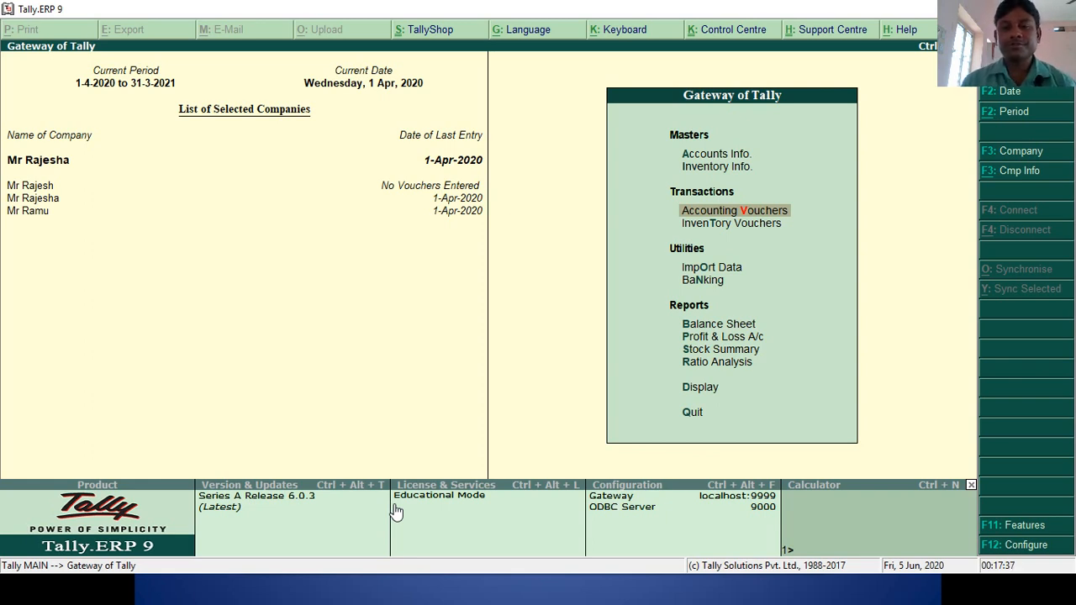
key(alt+Tab)
key(alt+Tab)
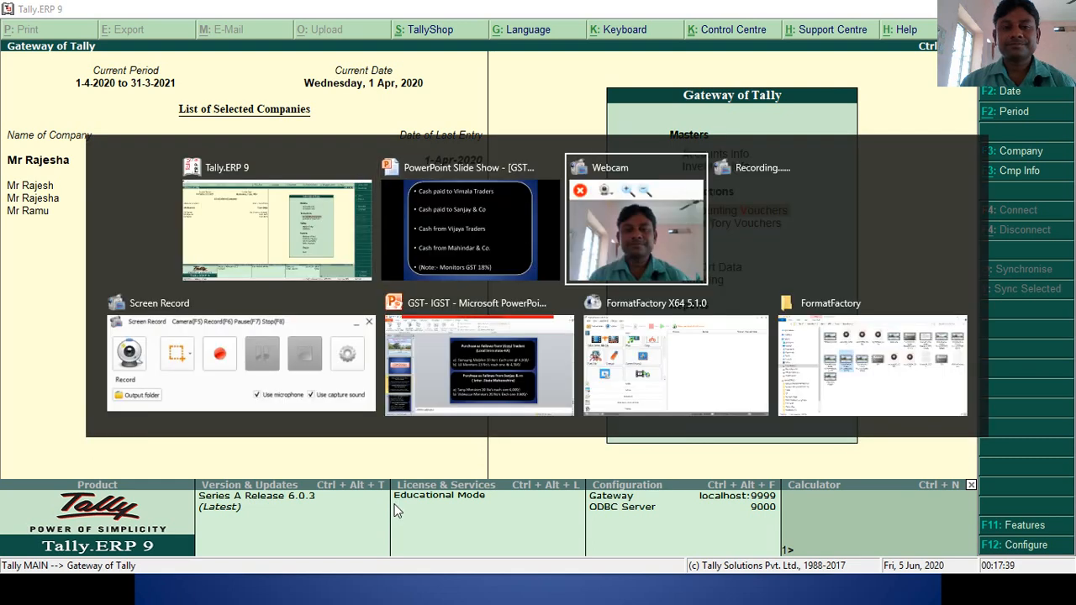
key(alt+Tab)
key(alt+Tab)
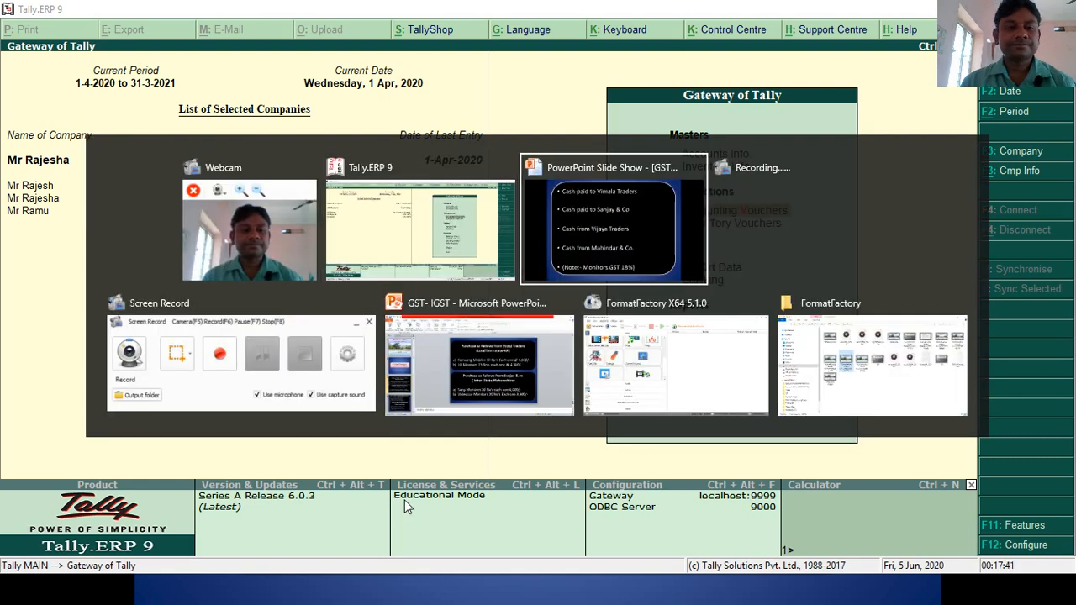
key(alt+Tab)
key(alt+Tab)
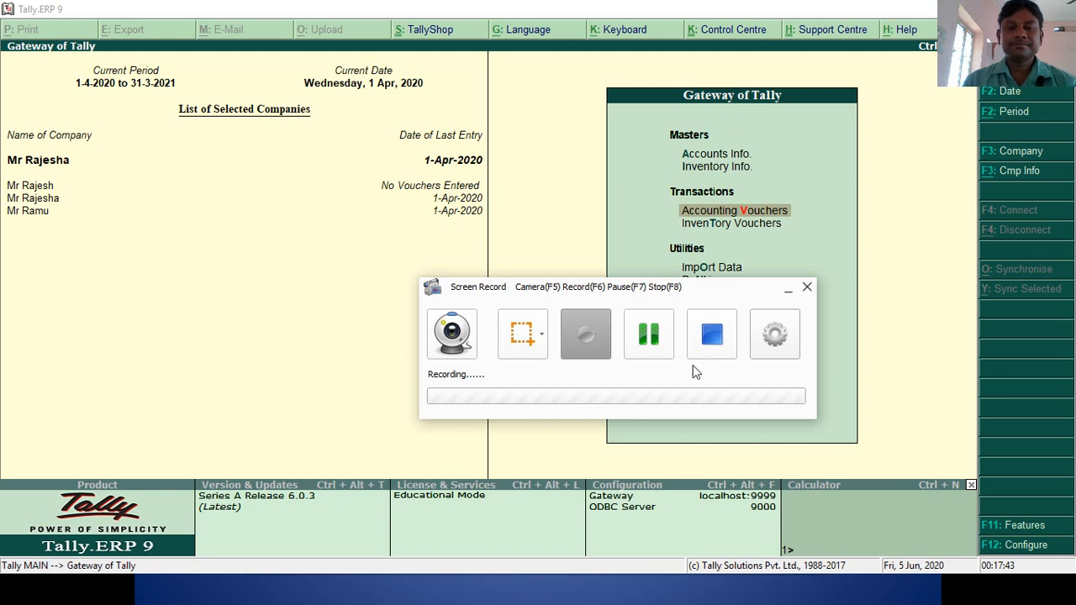